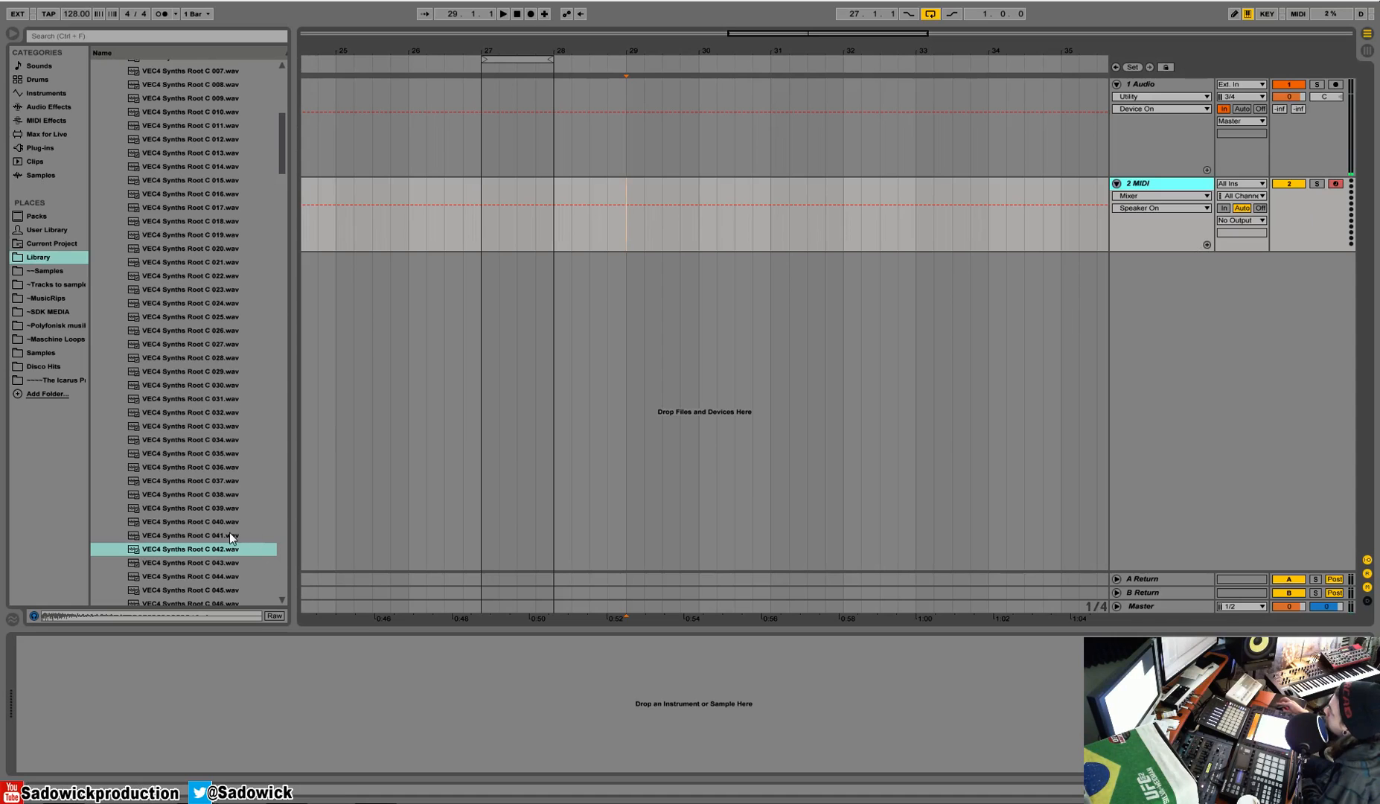
# Step: Load VEC4 Synths Root C 042.wav into the MIDI track's Simpler and try its sample start, end and length controls
pyautogui.moveTo(197, 550); pyautogui.dragTo(248, 701)
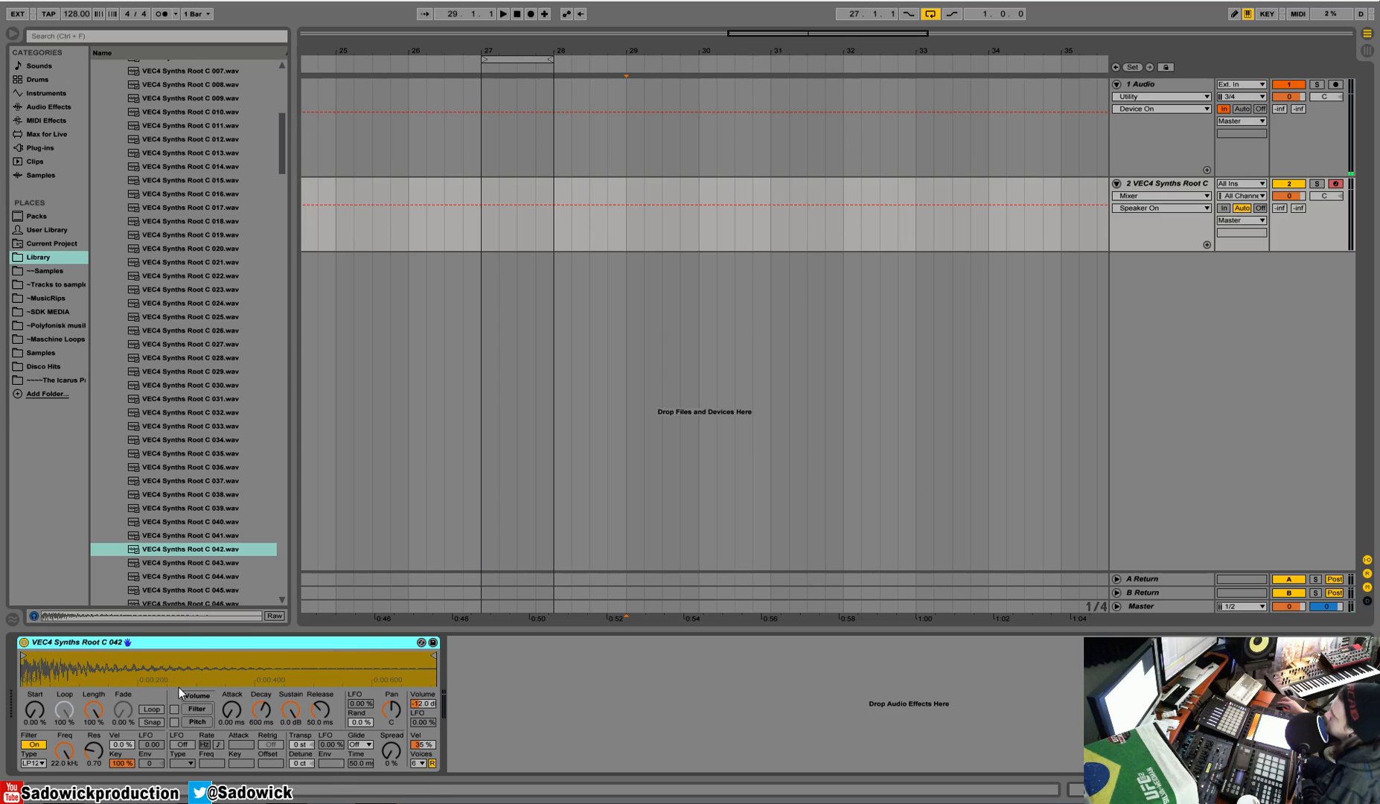
pyautogui.moveTo(23, 656)
pyautogui.mouseDown()
pyautogui.moveTo(77, 656)
pyautogui.moveTo(24, 656)
pyautogui.mouseUp()
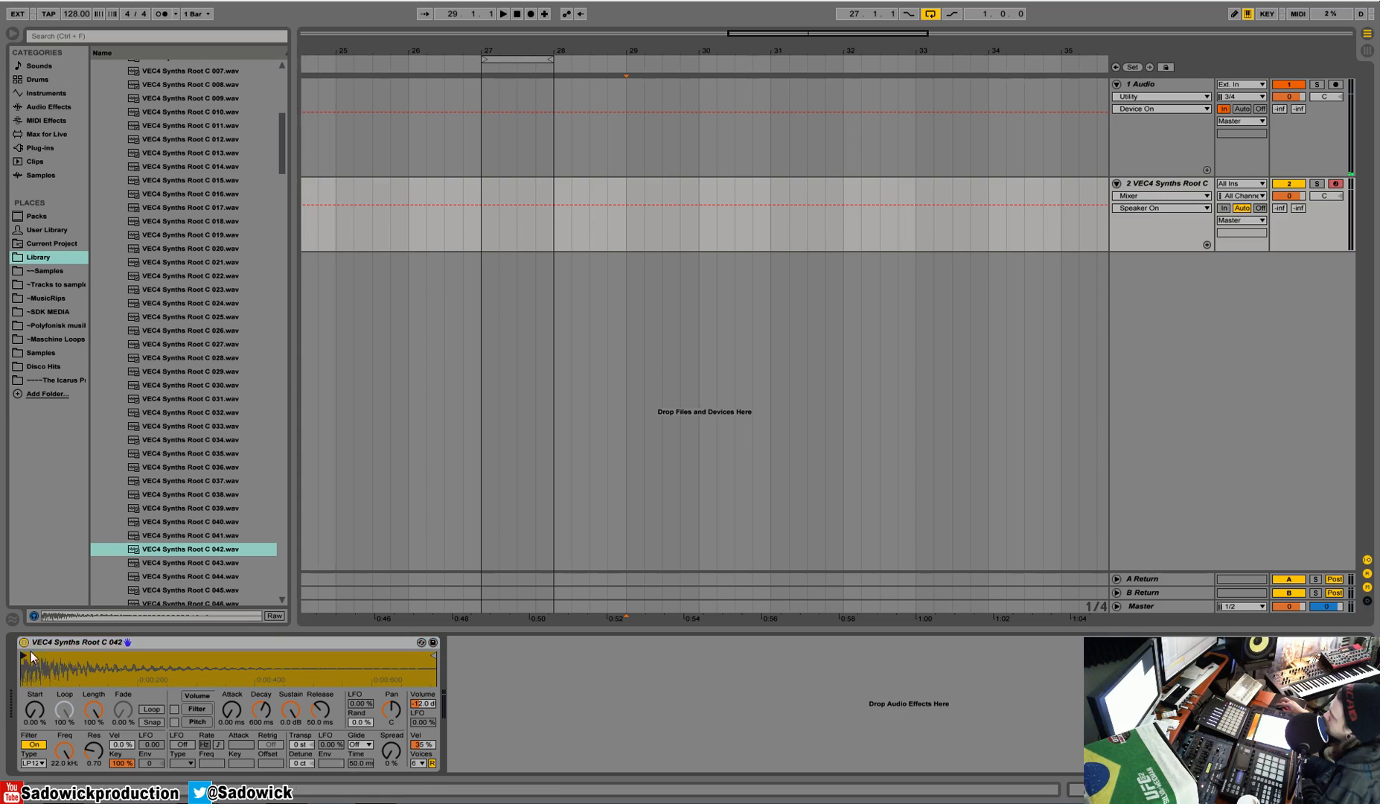
pyautogui.moveTo(27, 655)
pyautogui.mouseDown()
pyautogui.moveTo(15, 664)
pyautogui.moveTo(165, 687)
pyautogui.moveTo(21, 659)
pyautogui.mouseUp()
pyautogui.moveTo(433, 657)
pyautogui.mouseDown()
pyautogui.moveTo(110, 666)
pyautogui.moveTo(436, 659)
pyautogui.moveTo(250, 670)
pyautogui.moveTo(300, 681)
pyautogui.moveTo(253, 693)
pyautogui.moveTo(51, 687)
pyautogui.moveTo(435, 670)
pyautogui.mouseUp()
pyautogui.moveTo(26, 717); pyautogui.dragTo(97, 714)
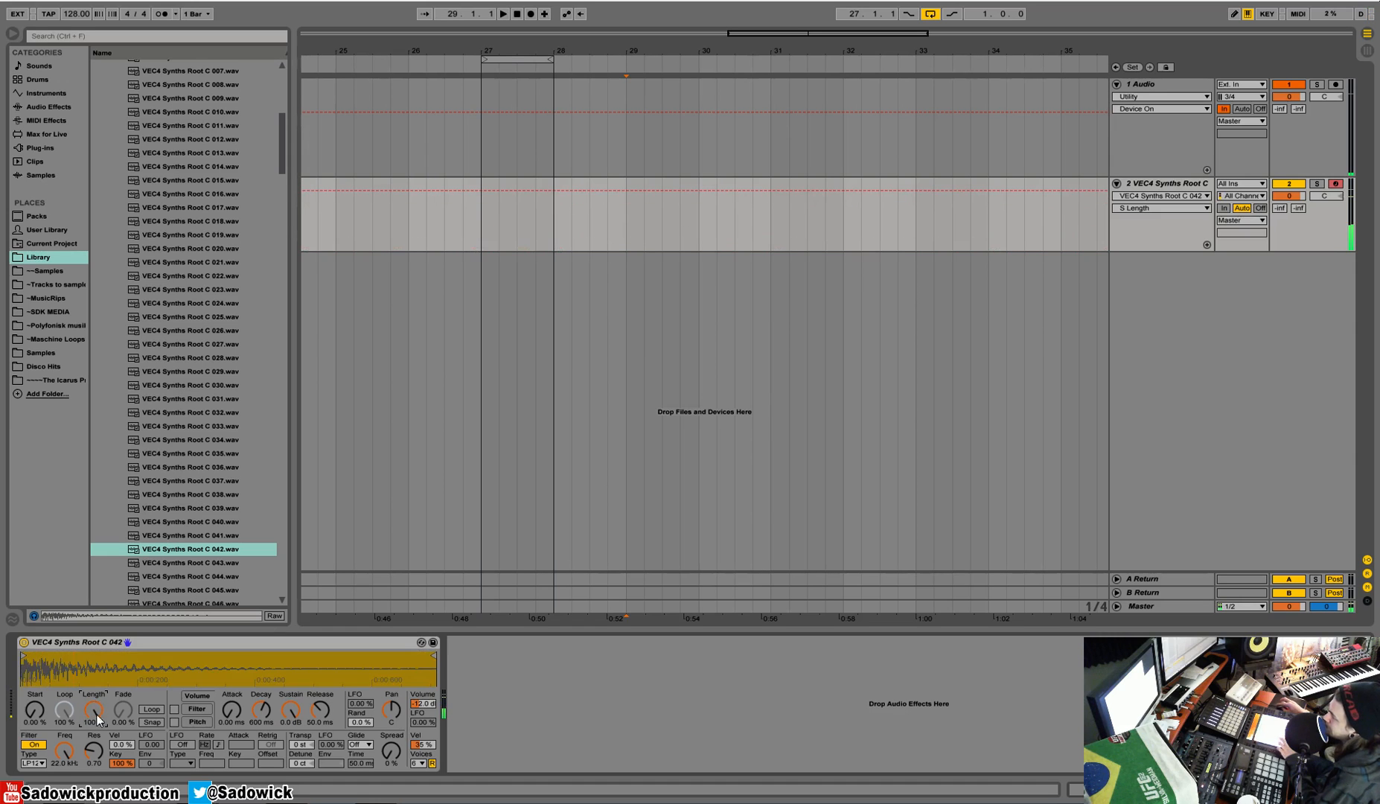
# Step: Turn on sample looping, try a very short looped slice early in the waveform, and widen the region back to the full sample
pyautogui.click(149, 710)
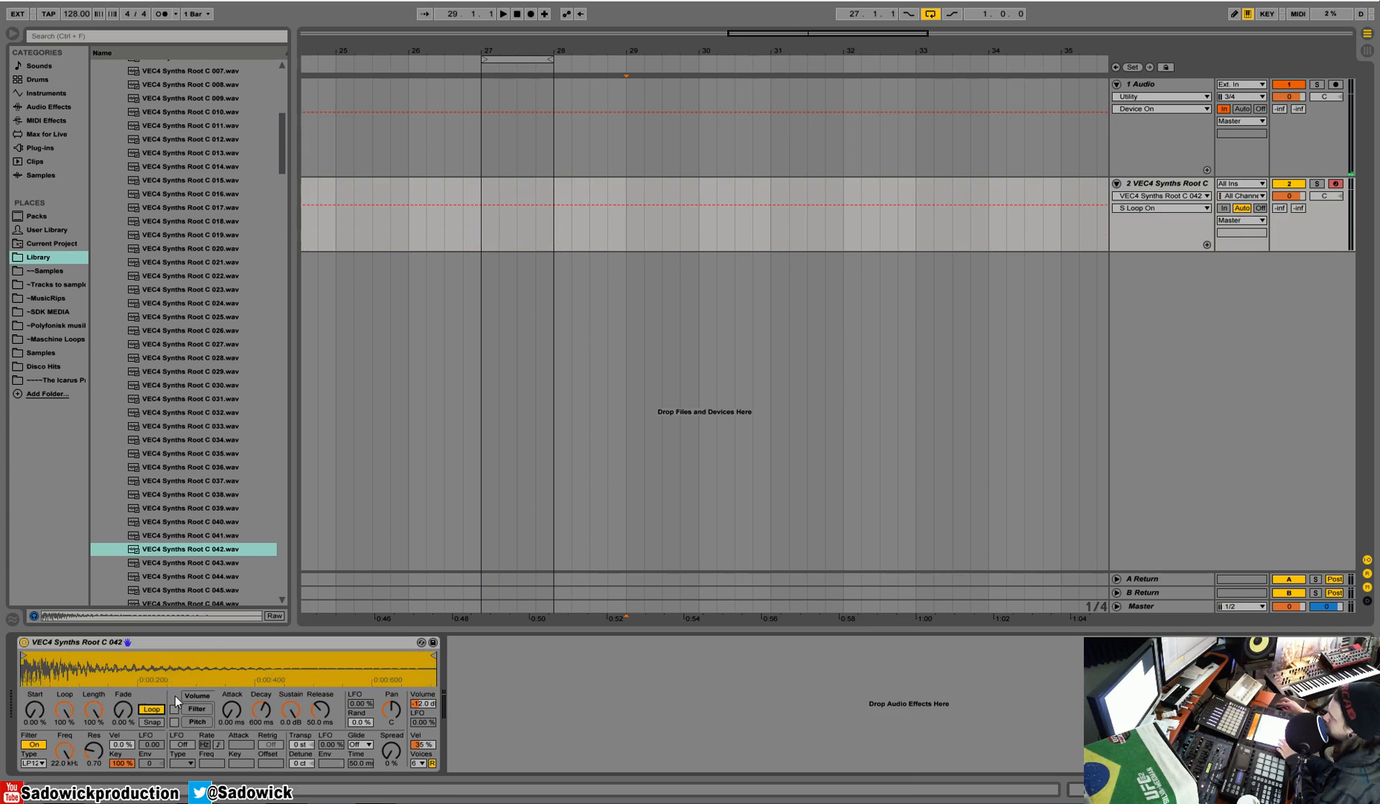
pyautogui.moveTo(434, 657)
pyautogui.mouseDown()
pyautogui.moveTo(33, 660)
pyautogui.moveTo(261, 659)
pyautogui.moveTo(83, 660)
pyautogui.moveTo(155, 656)
pyautogui.mouseUp()
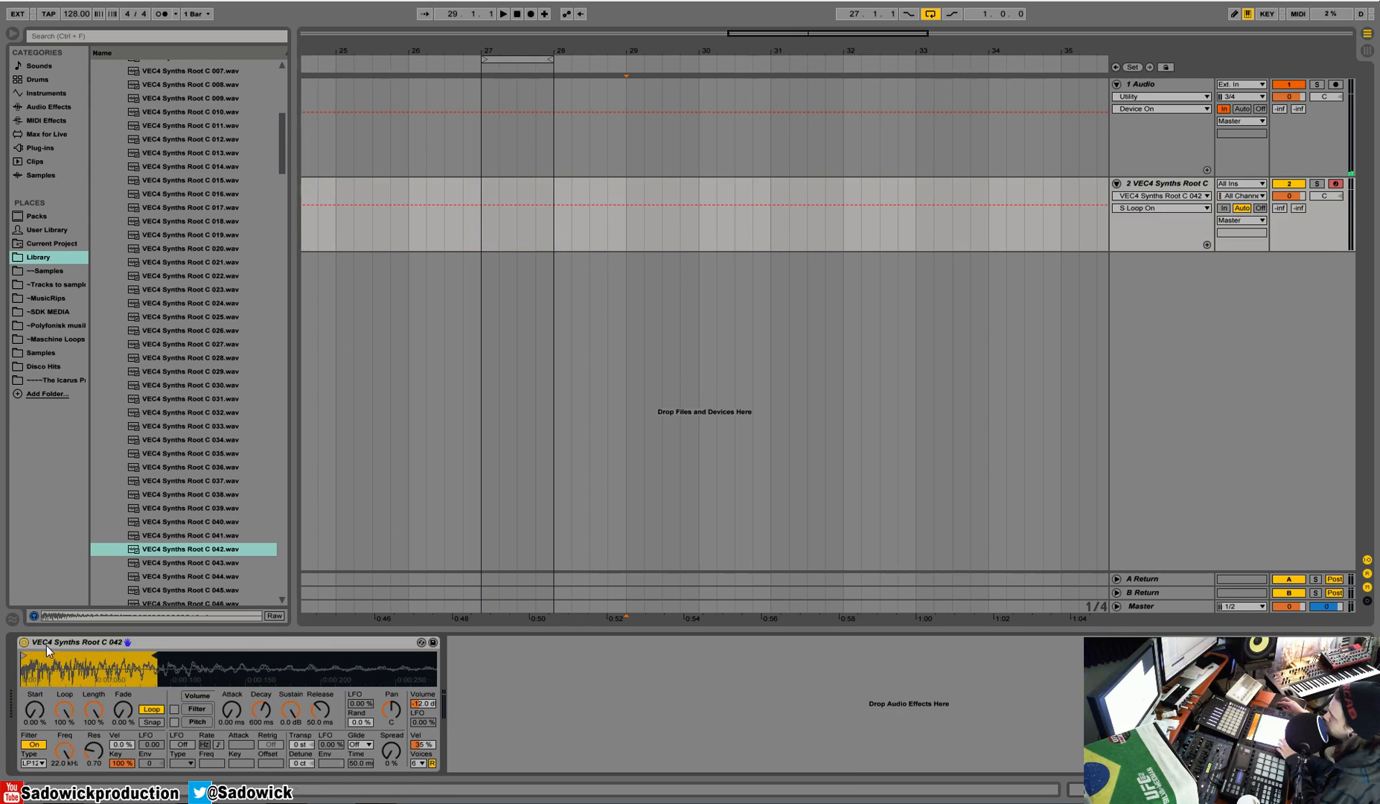
pyautogui.moveTo(23, 654); pyautogui.dragTo(37, 655)
pyautogui.moveTo(155, 656); pyautogui.dragTo(142, 656)
pyautogui.moveTo(43, 656)
pyautogui.mouseDown()
pyautogui.moveTo(130, 661)
pyautogui.moveTo(136, 729)
pyautogui.moveTo(206, 730)
pyautogui.mouseUp()
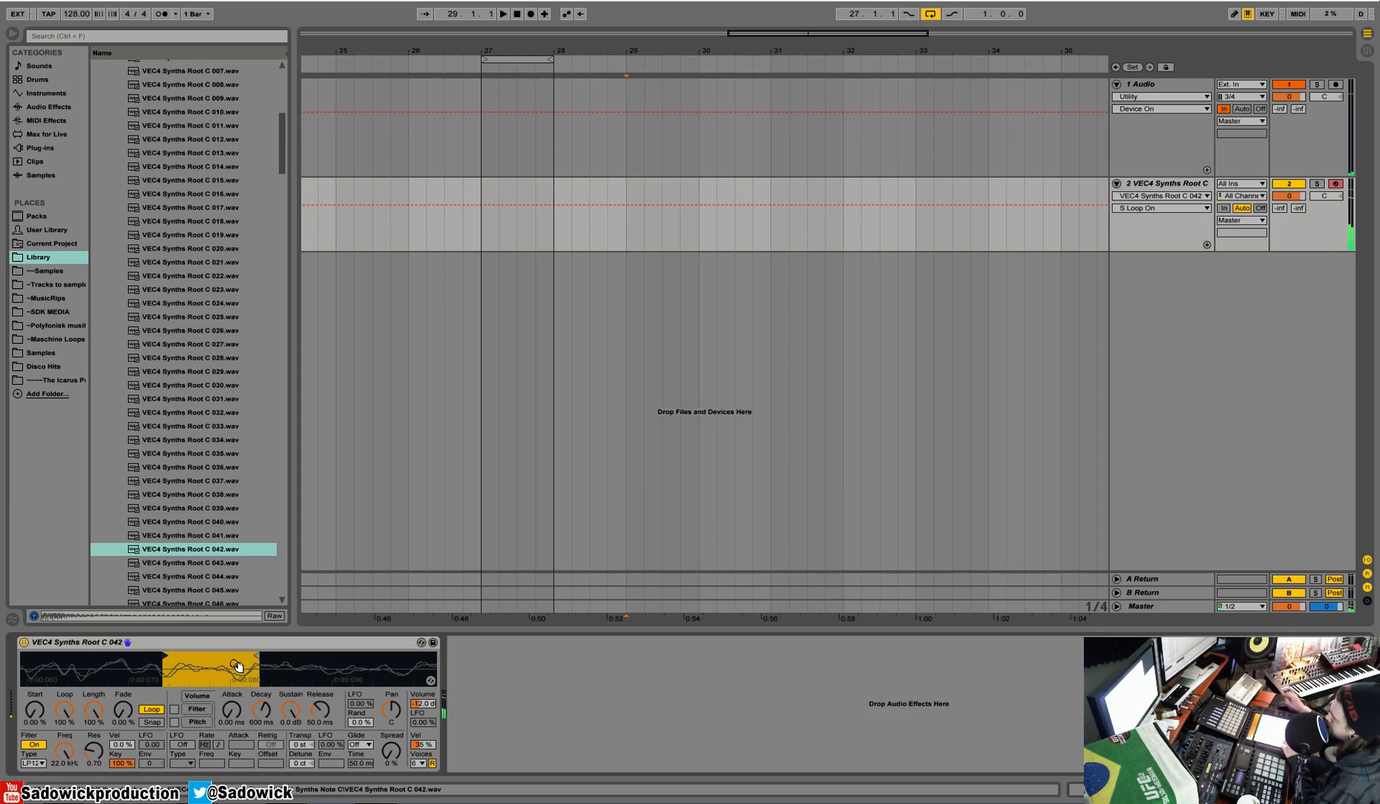
pyautogui.moveTo(200, 658); pyautogui.dragTo(200, 588)
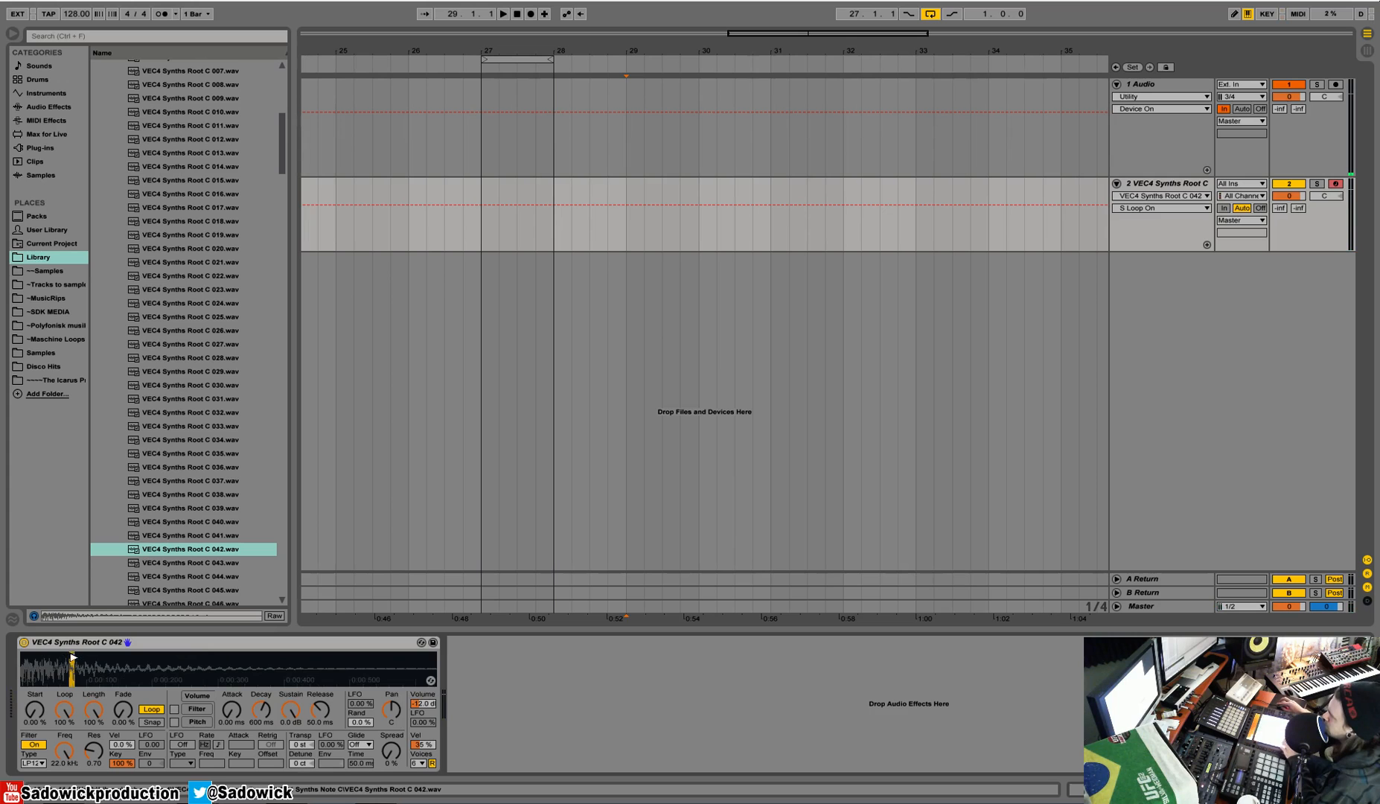
pyautogui.moveTo(75, 657)
pyautogui.mouseDown()
pyautogui.moveTo(15, 657)
pyautogui.moveTo(441, 656)
pyautogui.mouseUp()
pyautogui.moveTo(348, 664); pyautogui.dragTo(349, 624)
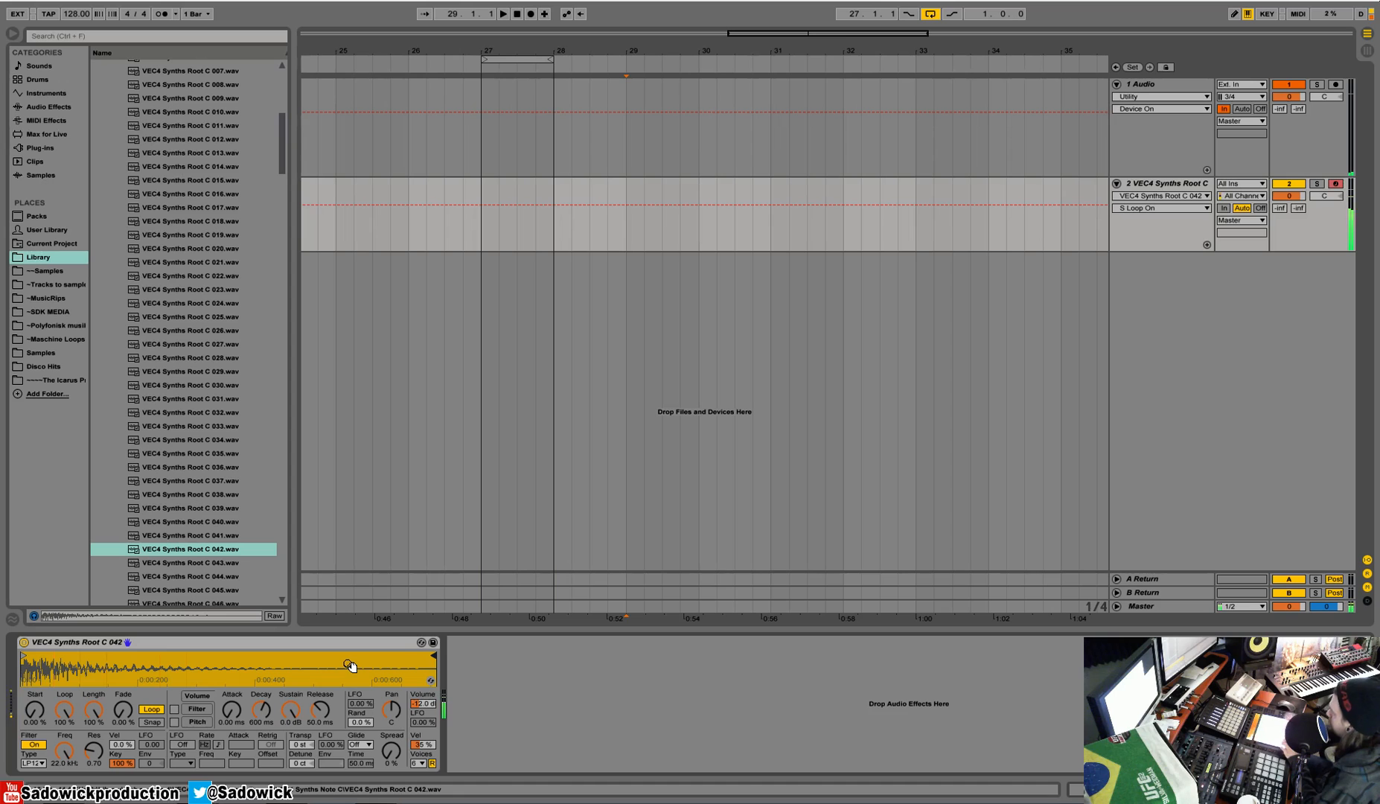
# Step: Turn on Snap and narrow the looped region by moving its start and end markers inward
pyautogui.click(147, 724)
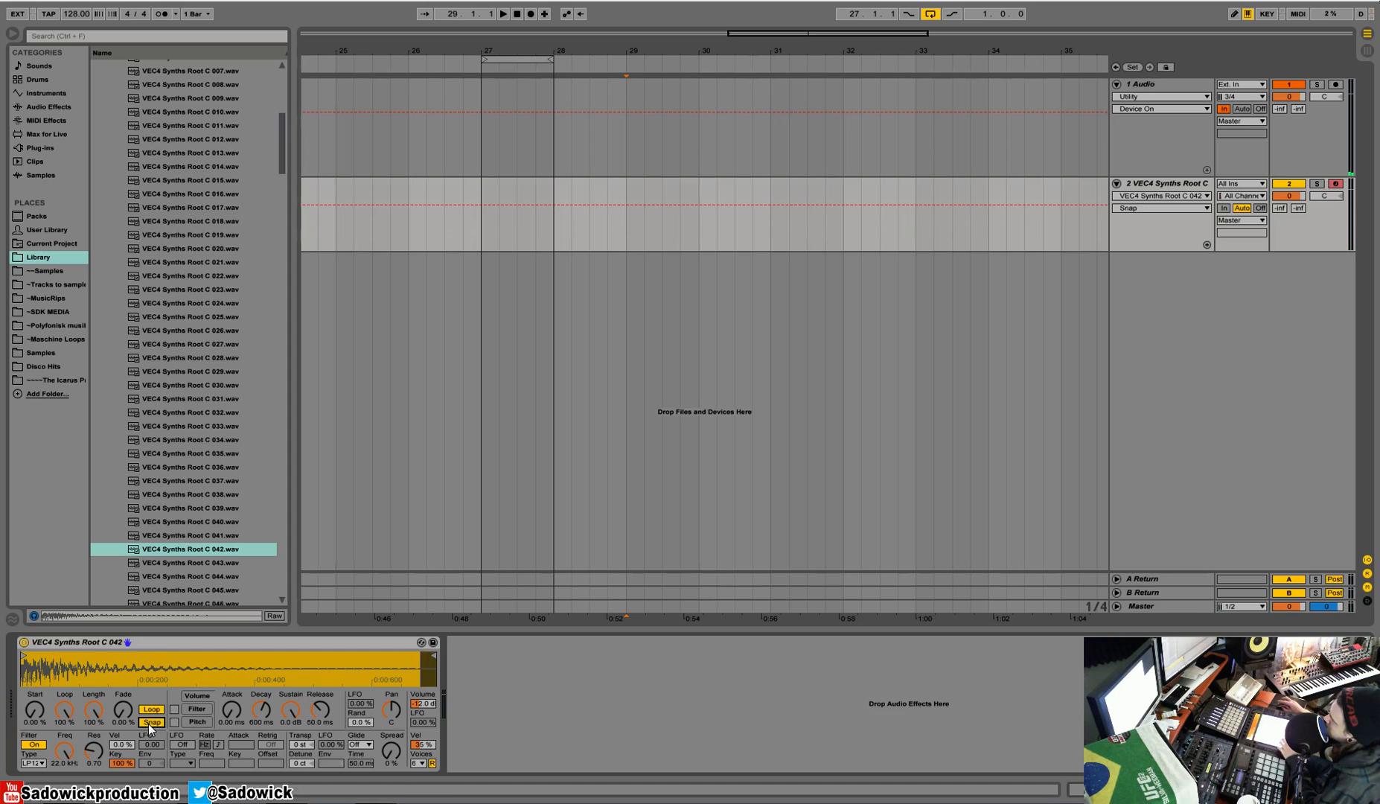
pyautogui.moveTo(428, 672); pyautogui.dragTo(434, 737)
pyautogui.moveTo(364, 671); pyautogui.dragTo(342, 670)
pyautogui.moveTo(342, 670); pyautogui.dragTo(431, 676)
pyautogui.moveTo(29, 659); pyautogui.dragTo(68, 660)
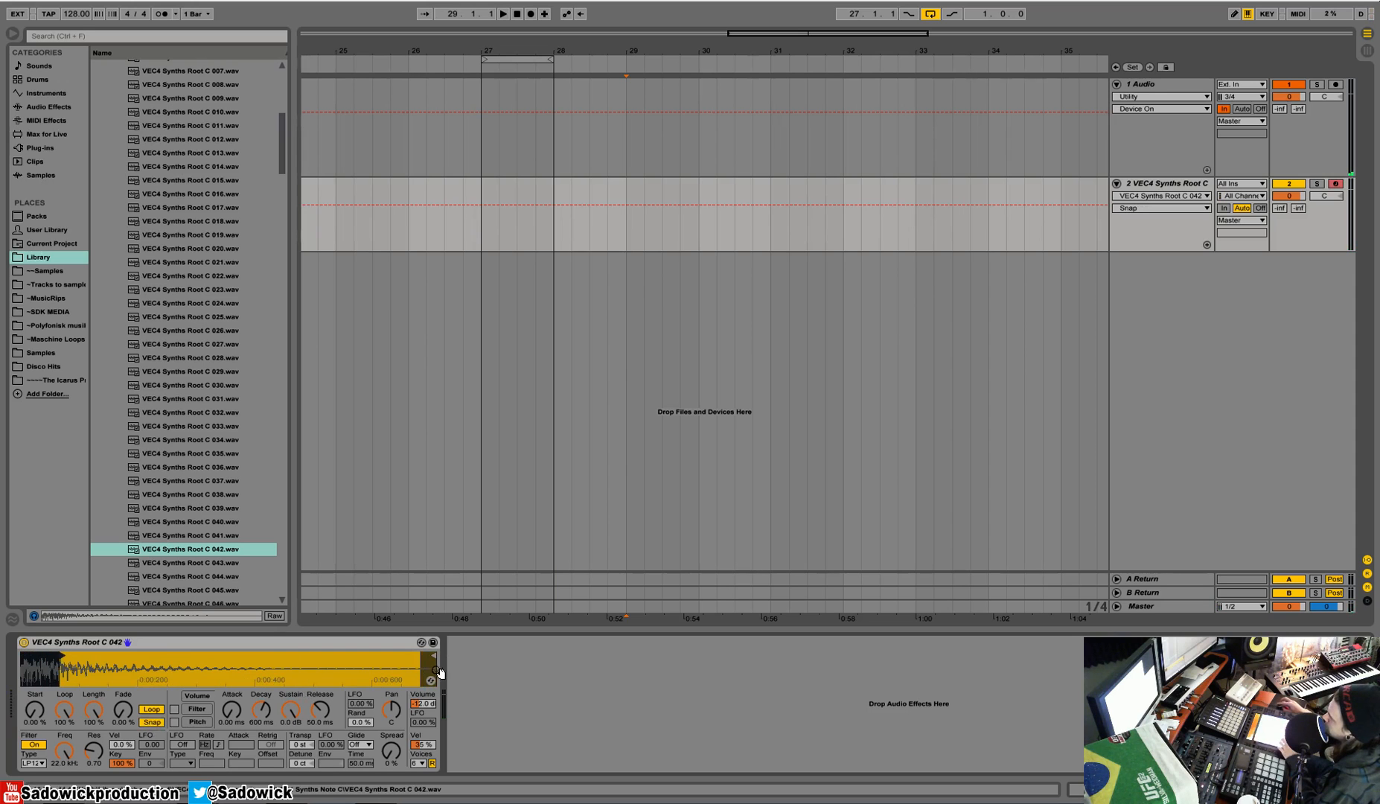
pyautogui.moveTo(433, 658); pyautogui.dragTo(191, 669)
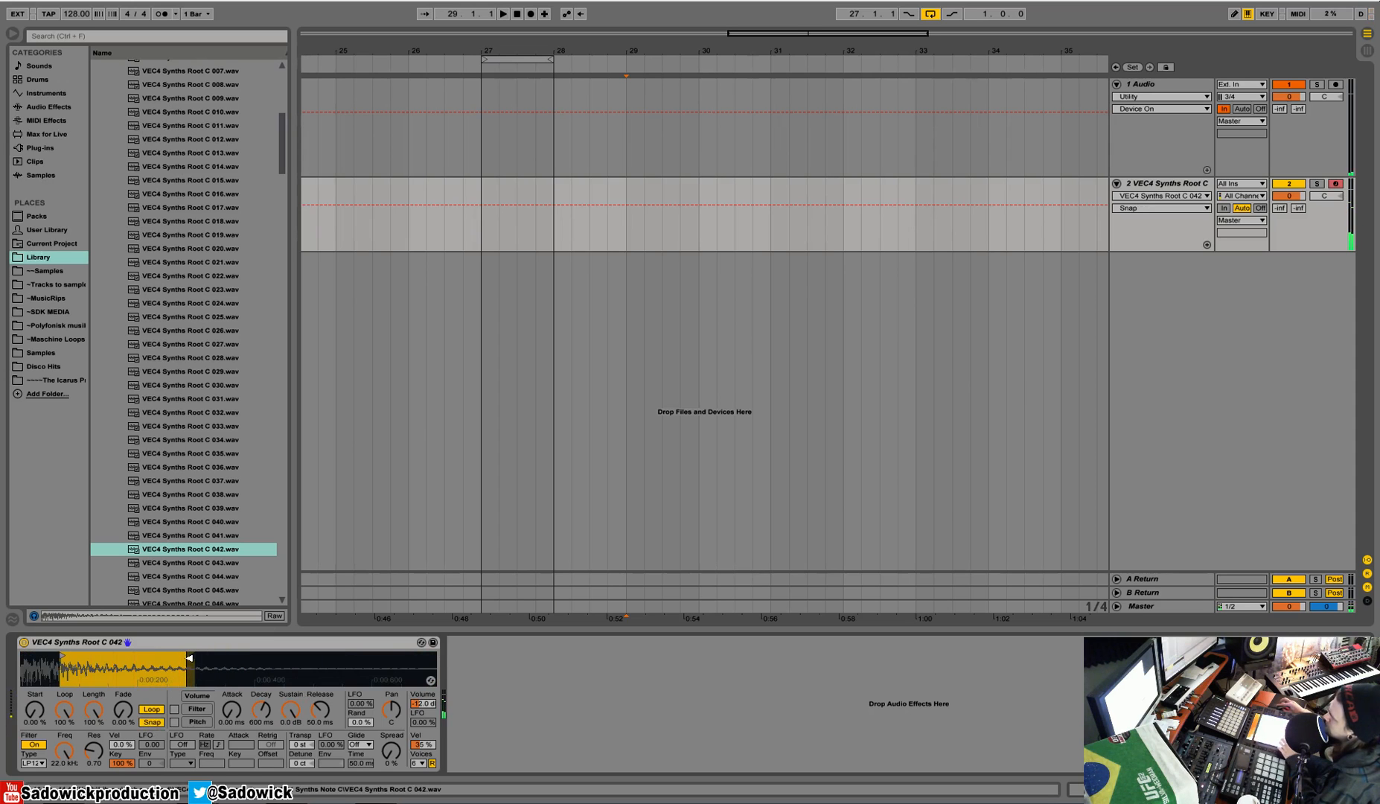
# Step: Turn off Snap and extend the sample region back to the full waveform
pyautogui.click(152, 723)
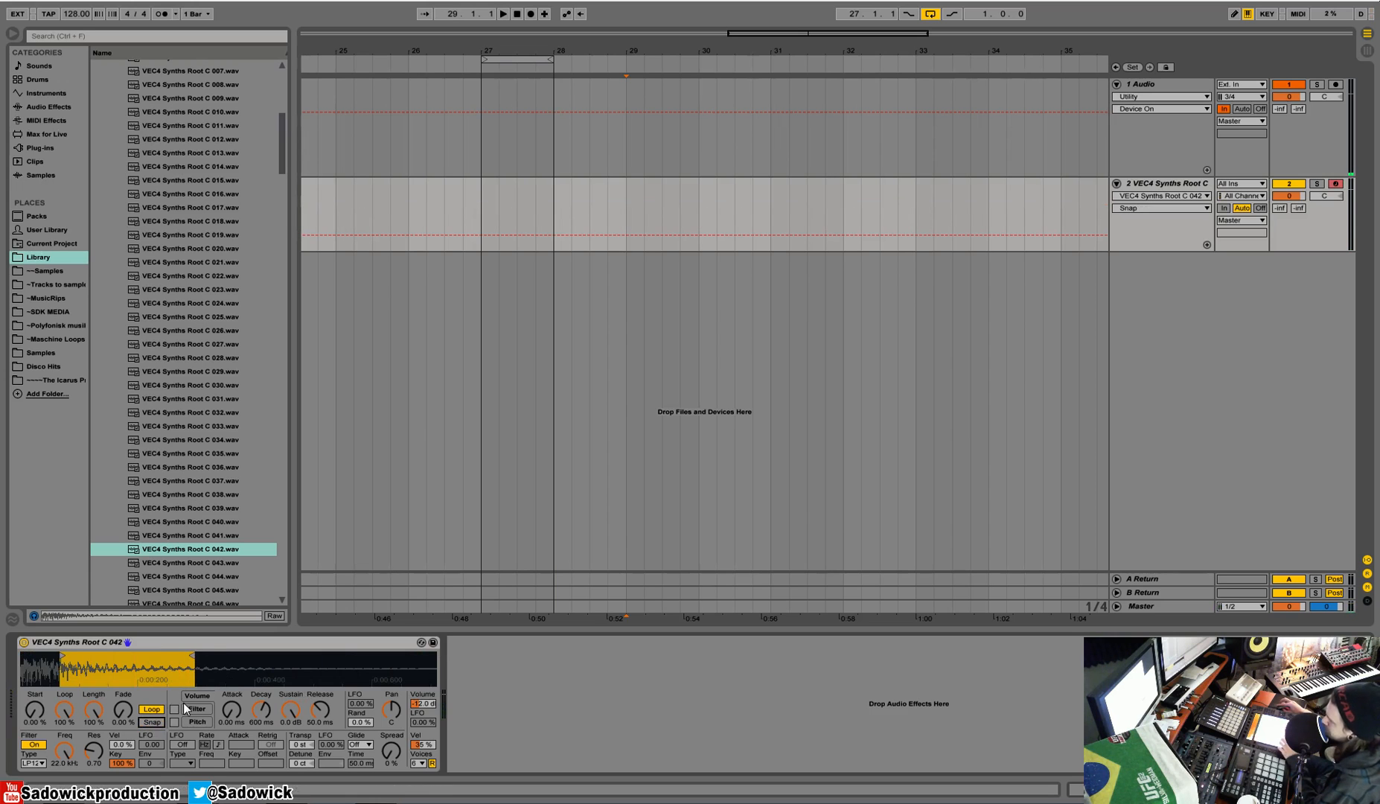
pyautogui.moveTo(188, 663)
pyautogui.mouseDown()
pyautogui.moveTo(202, 653)
pyautogui.moveTo(180, 654)
pyautogui.moveTo(224, 652)
pyautogui.moveTo(139, 649)
pyautogui.moveTo(434, 654)
pyautogui.mouseUp()
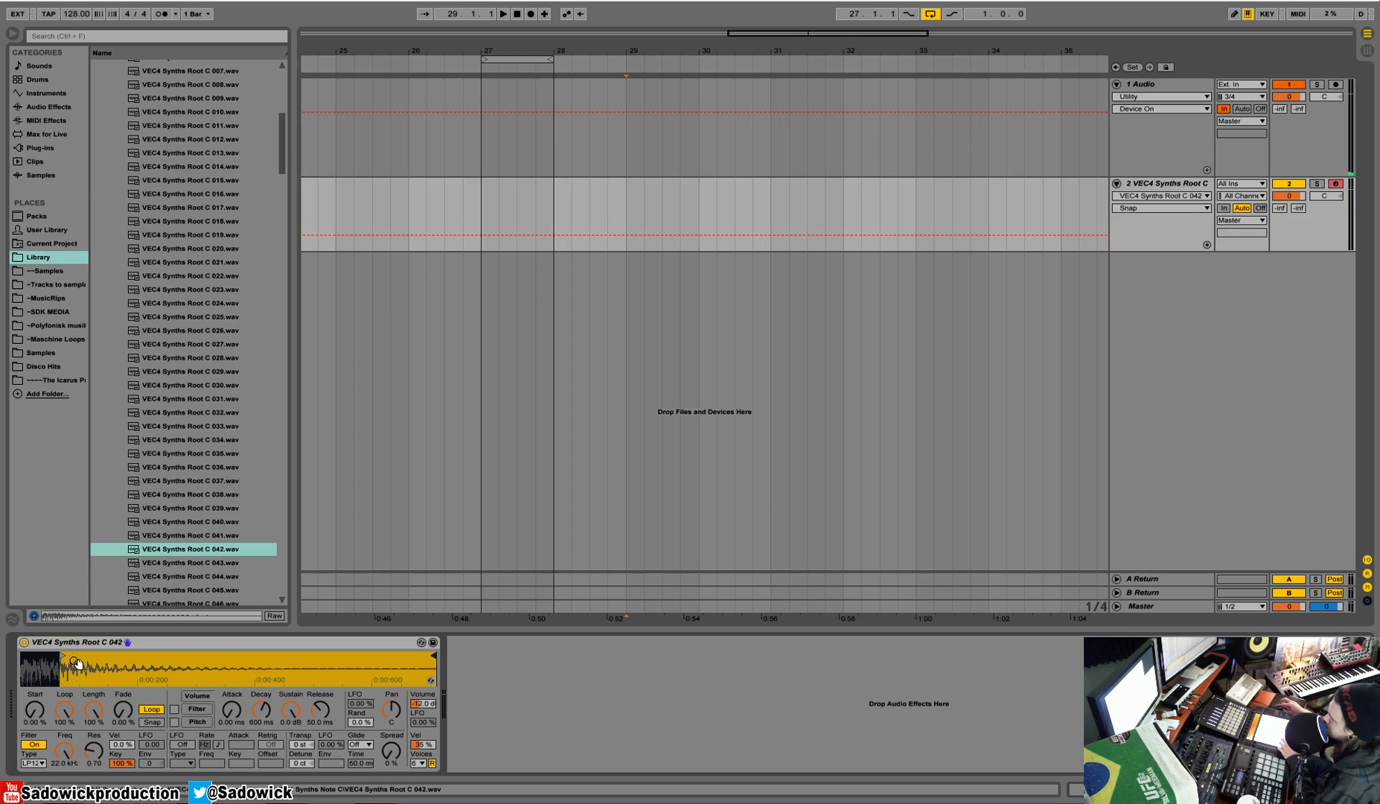
pyautogui.moveTo(66, 653); pyautogui.dragTo(22, 654)
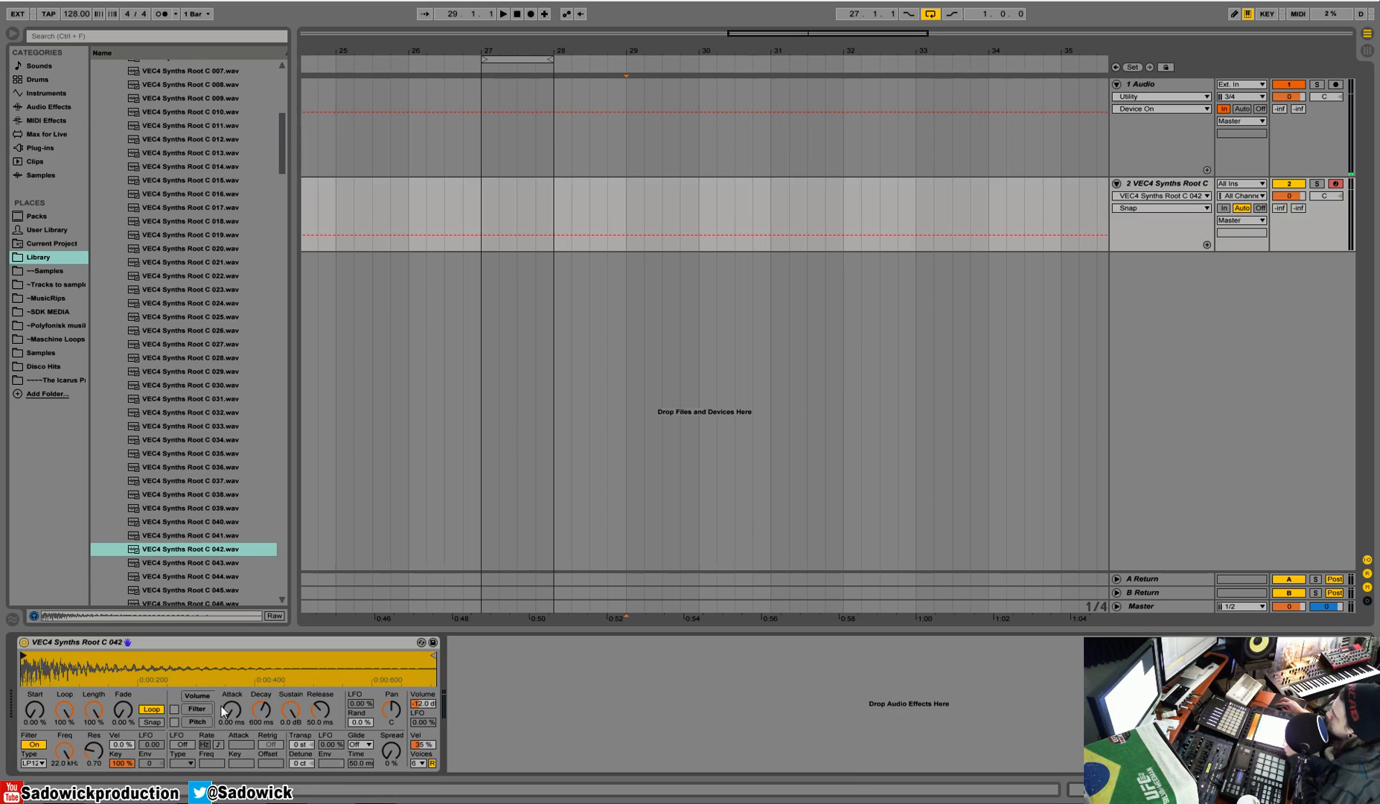
# Step: Set the volume envelope's attack to 0.32 ms, turn off looping, and set the volume release to 1.00 ms
pyautogui.click(196, 709)
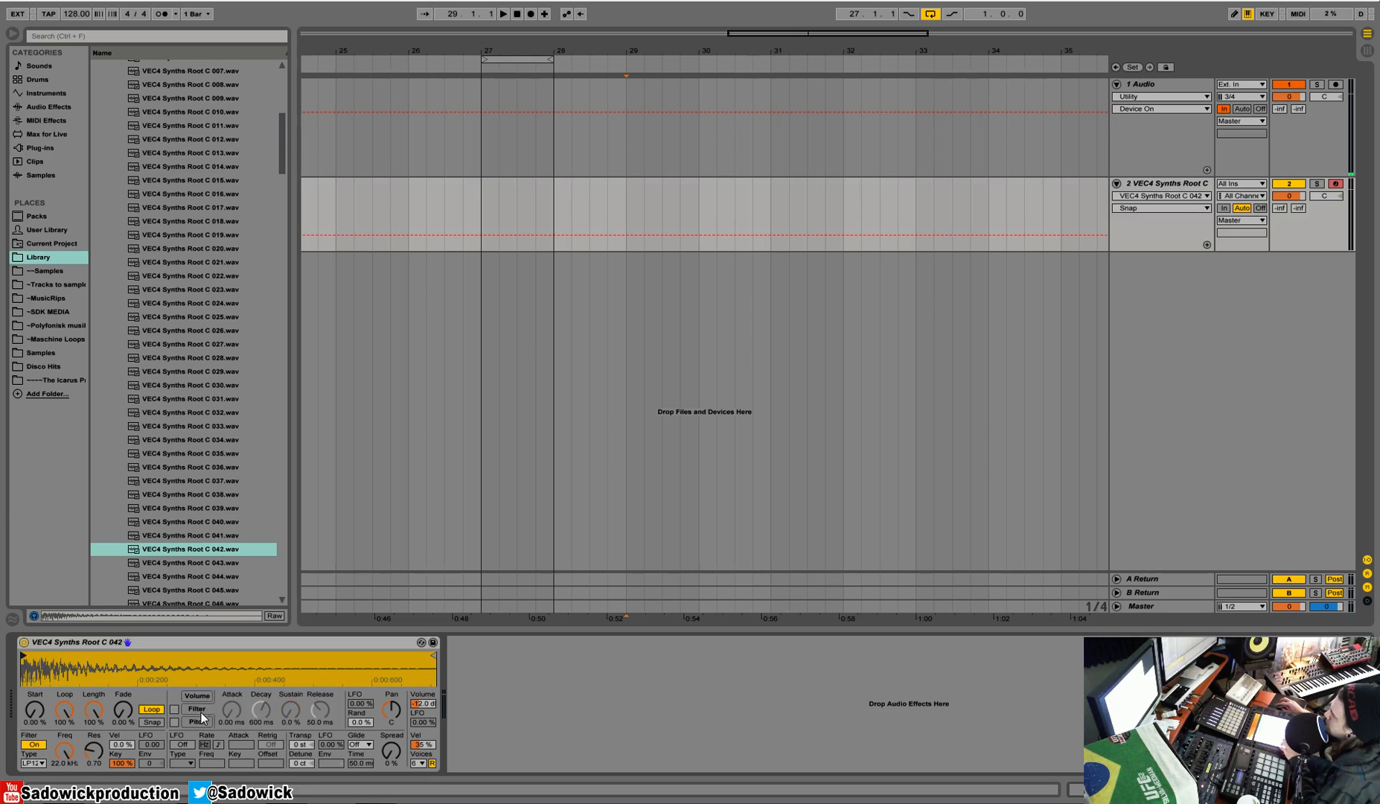
pyautogui.click(199, 696)
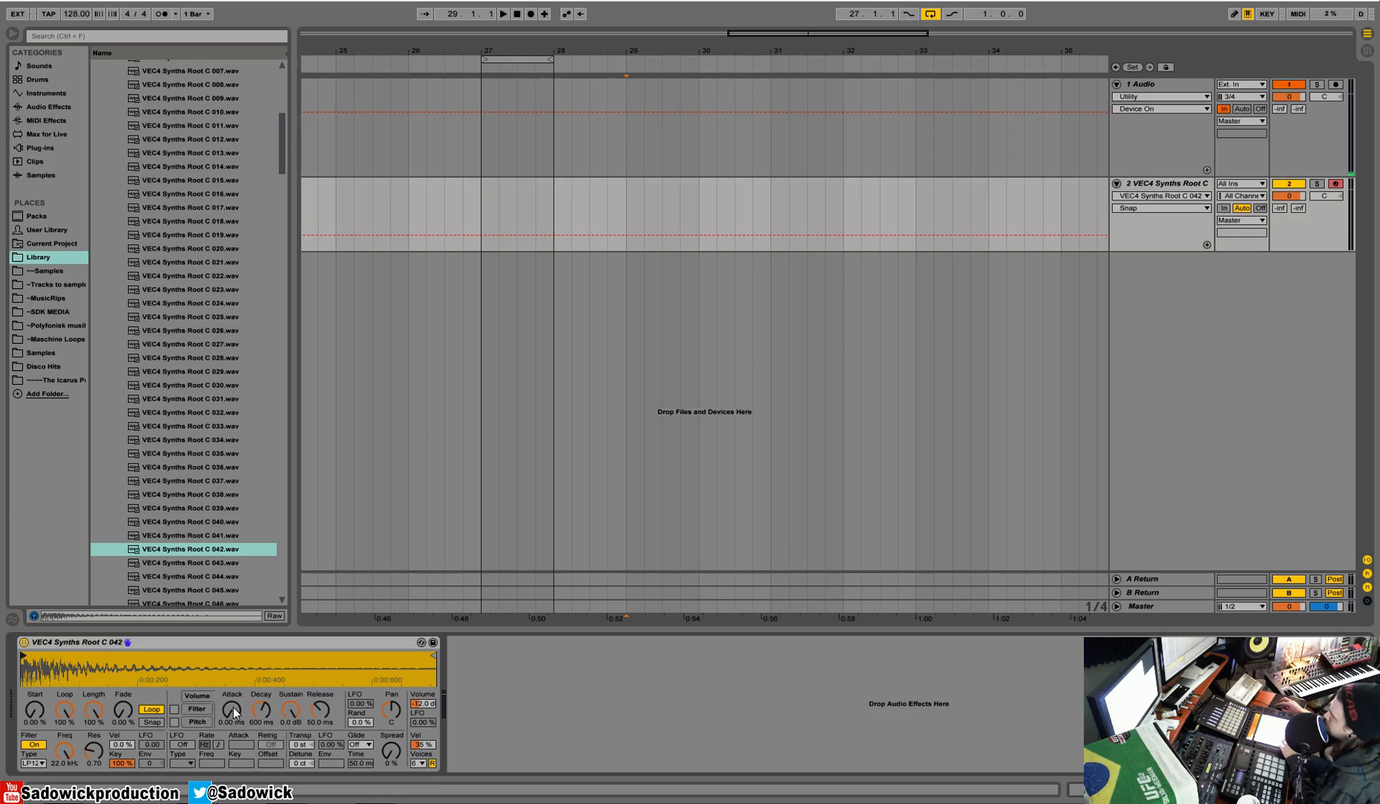
pyautogui.moveTo(234, 713)
pyautogui.mouseDown()
pyautogui.moveTo(235, 700)
pyautogui.moveTo(235, 716)
pyautogui.mouseUp()
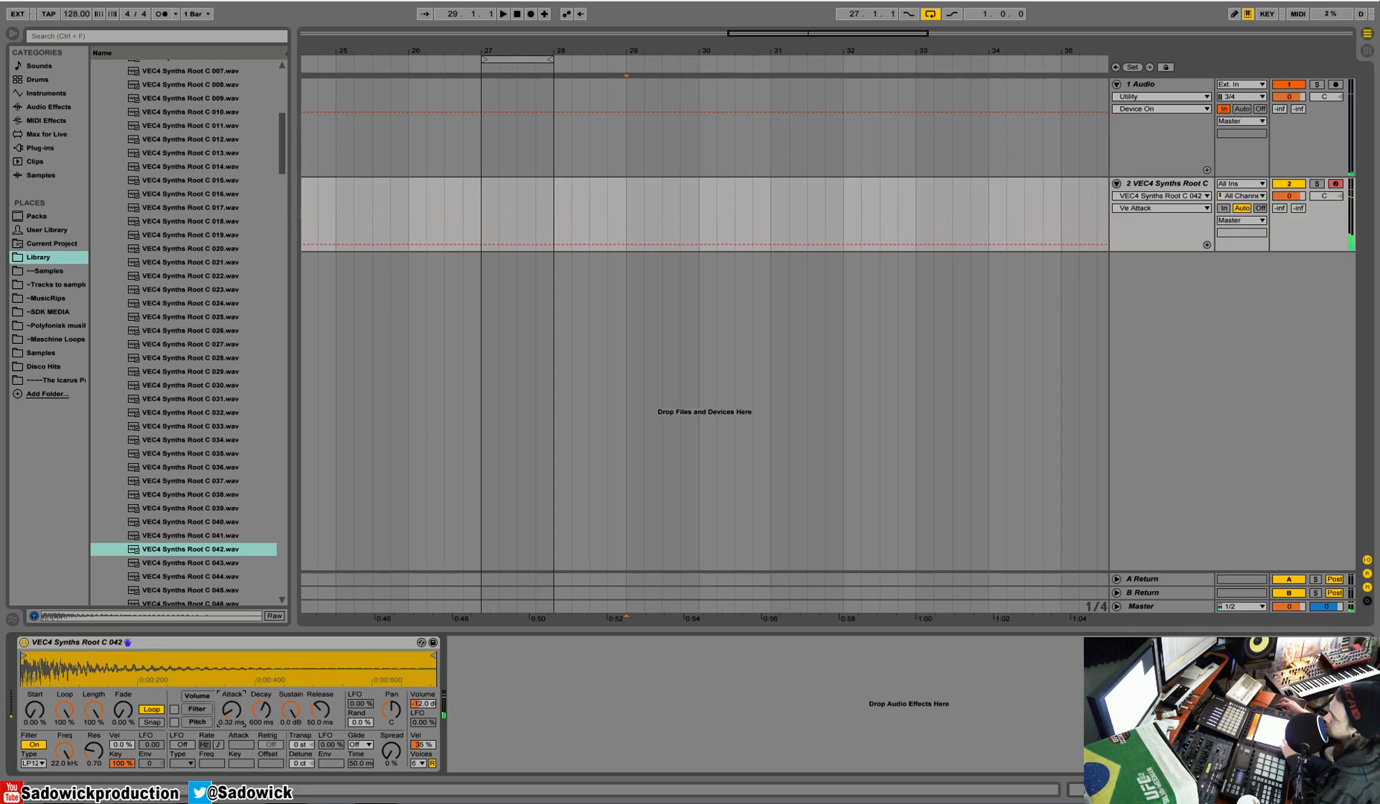
pyautogui.moveTo(321, 713); pyautogui.dragTo(320, 694)
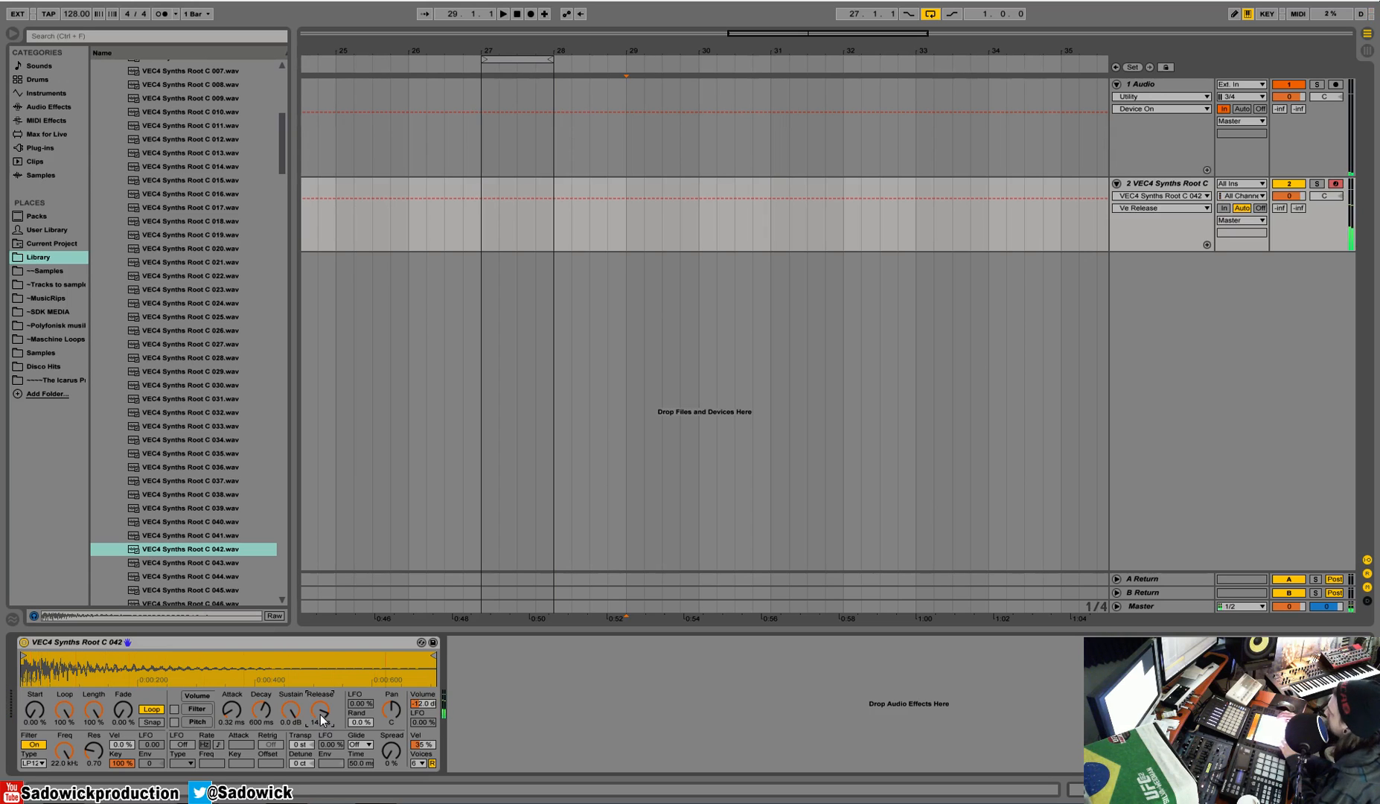
pyautogui.click(151, 709)
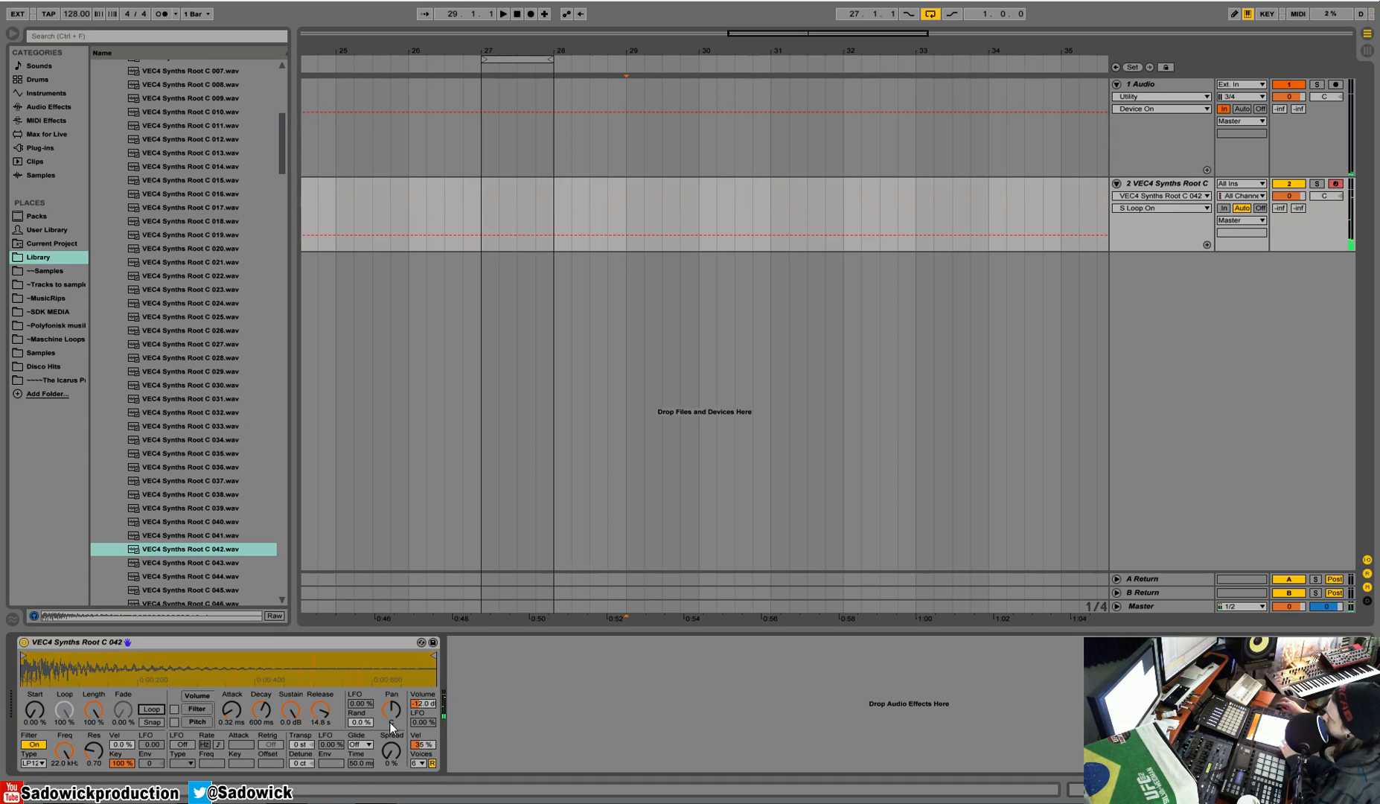
pyautogui.moveTo(312, 702); pyautogui.dragTo(312, 767)
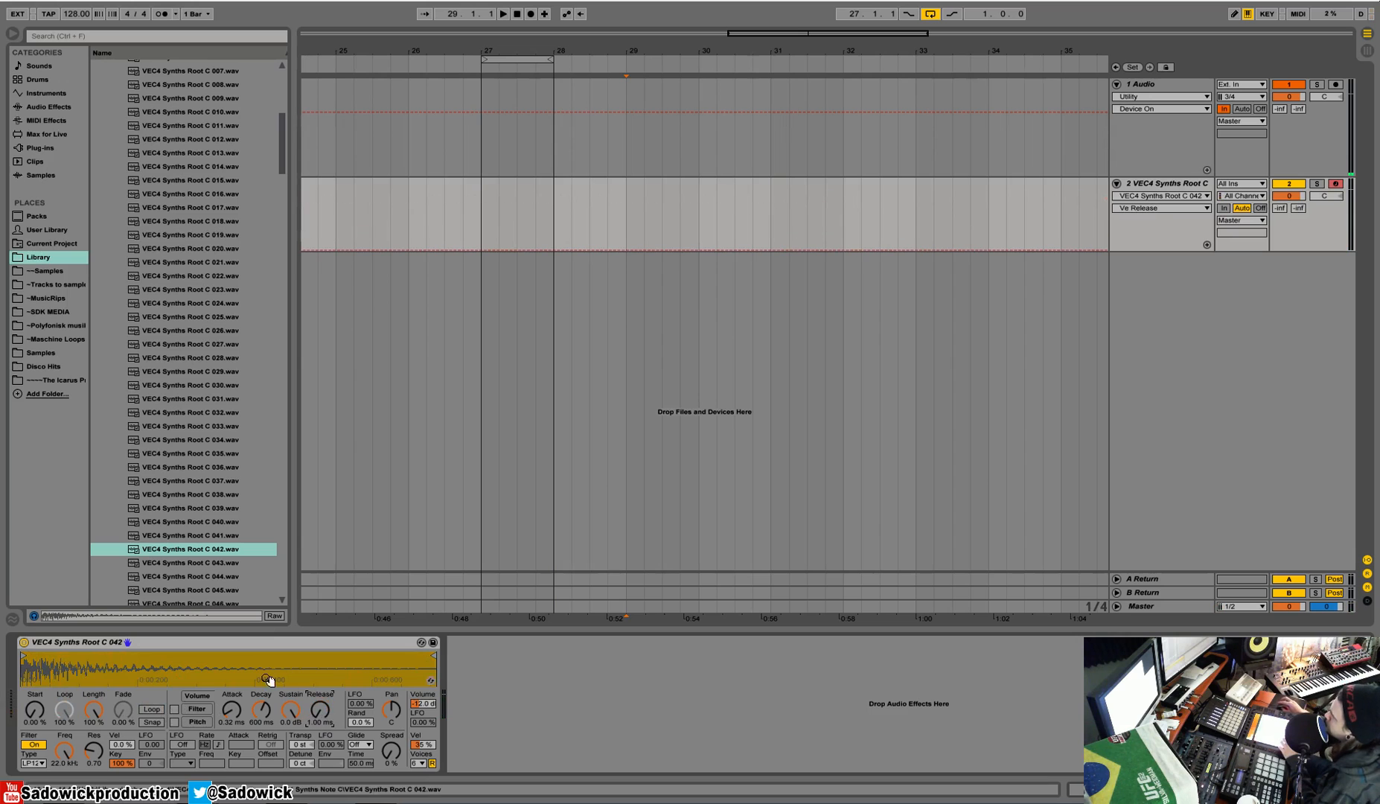
# Step: Enable the filter envelope with amount 72 and decay 19.5 ms, and lower the filter cutoff to 457 Hz
pyautogui.click(175, 709)
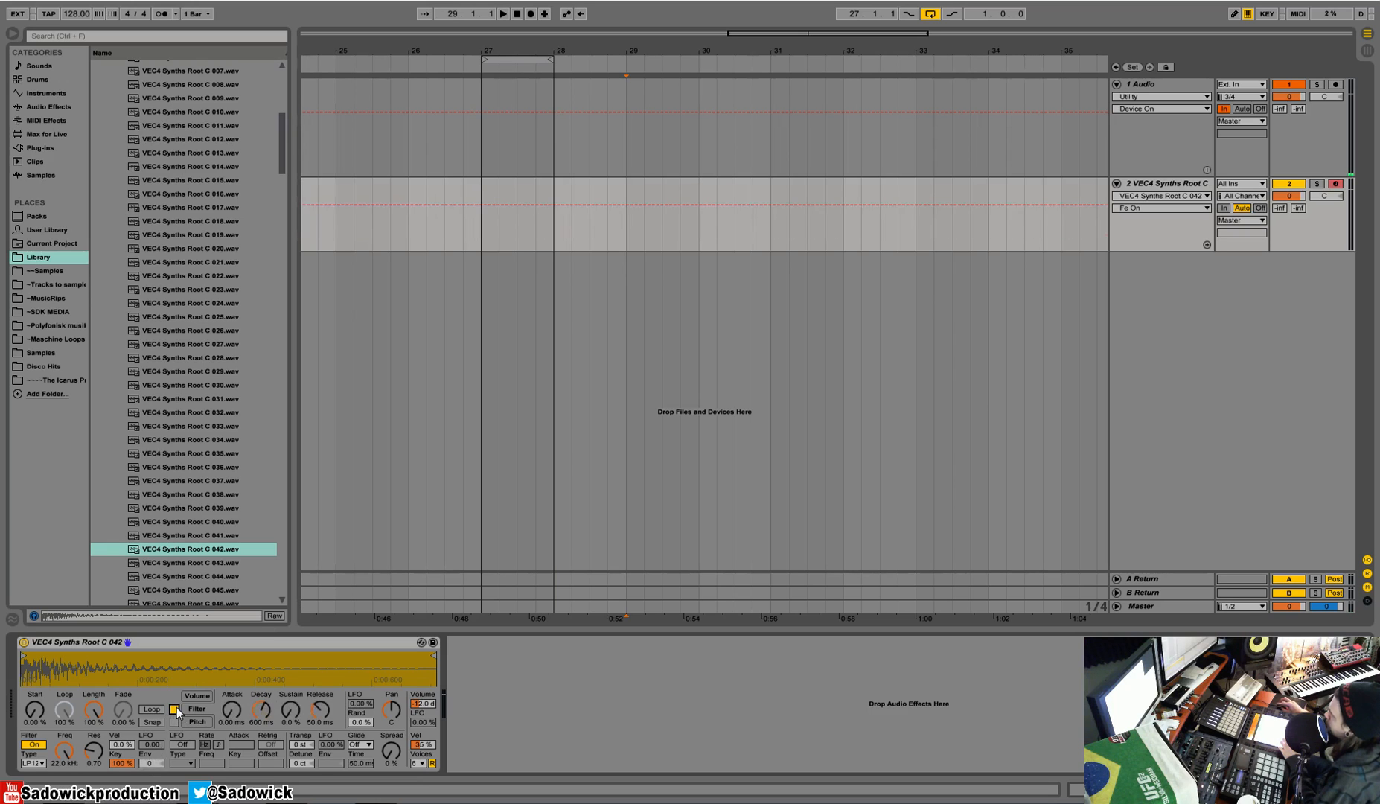
pyautogui.moveTo(148, 765); pyautogui.dragTo(148, 734)
pyautogui.moveTo(64, 753); pyautogui.dragTo(64, 789)
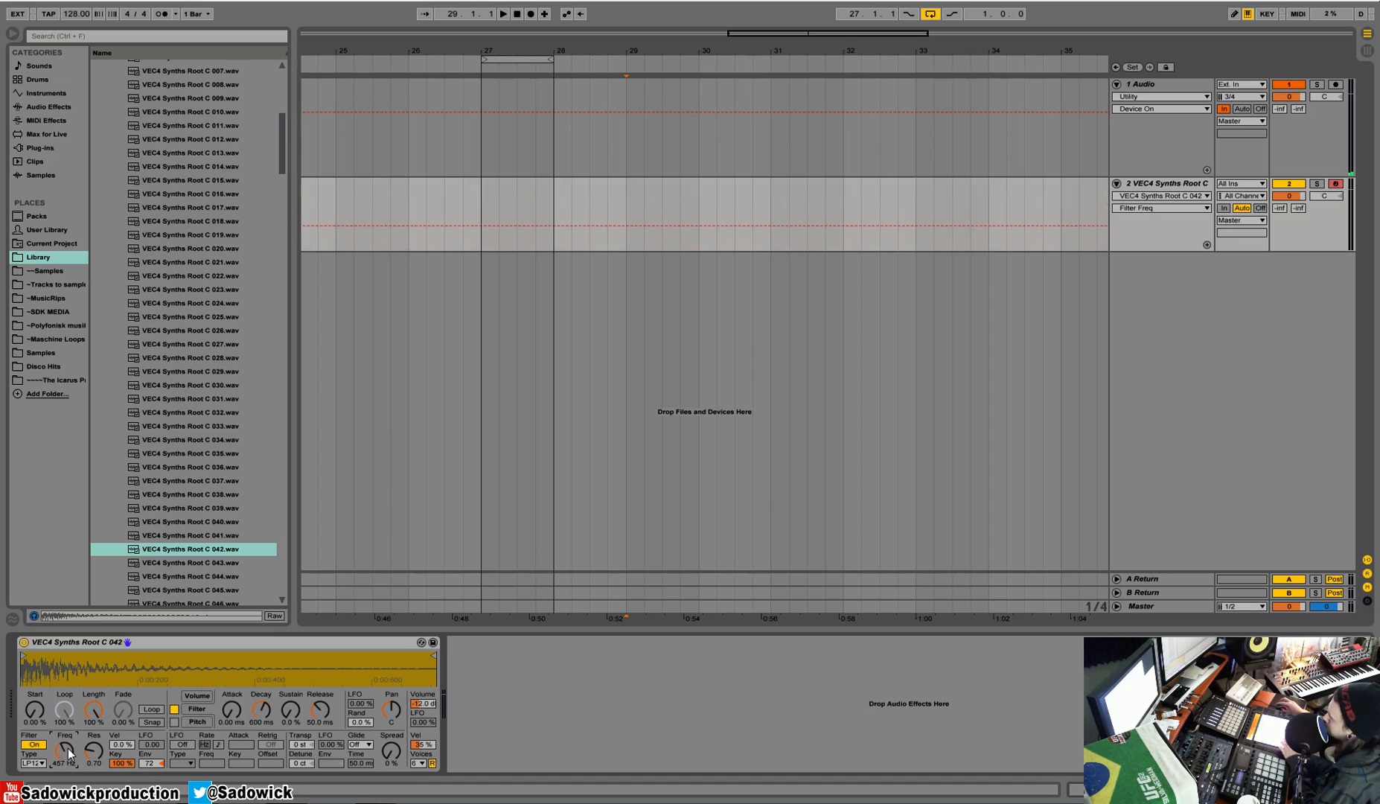
pyautogui.moveTo(266, 707); pyautogui.dragTo(267, 763)
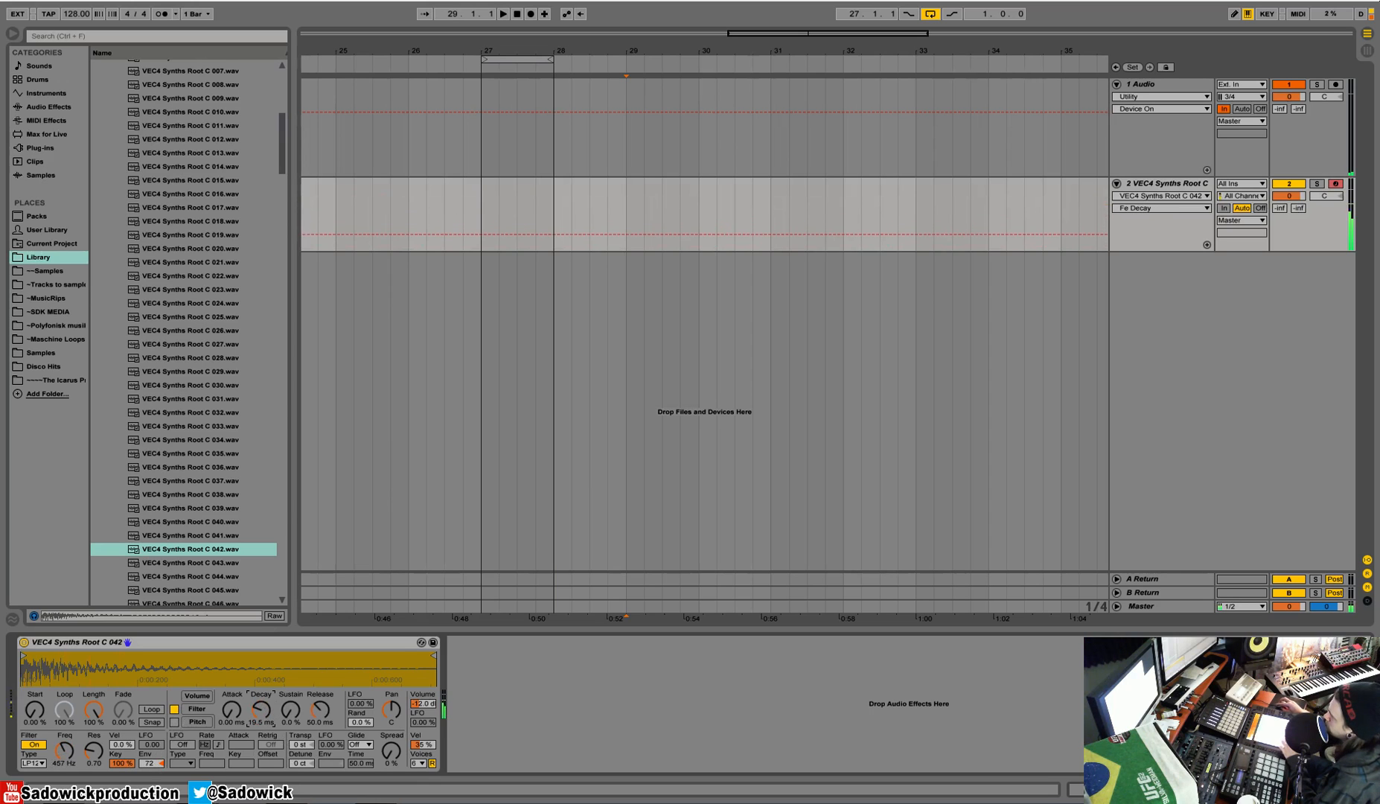
# Step: Set the filter envelope's attack to 143 ms and cutoff to 451 Hz, try amount -72 before restoring 72, and disable the envelope
pyautogui.moveTo(240, 717); pyautogui.dragTo(241, 685)
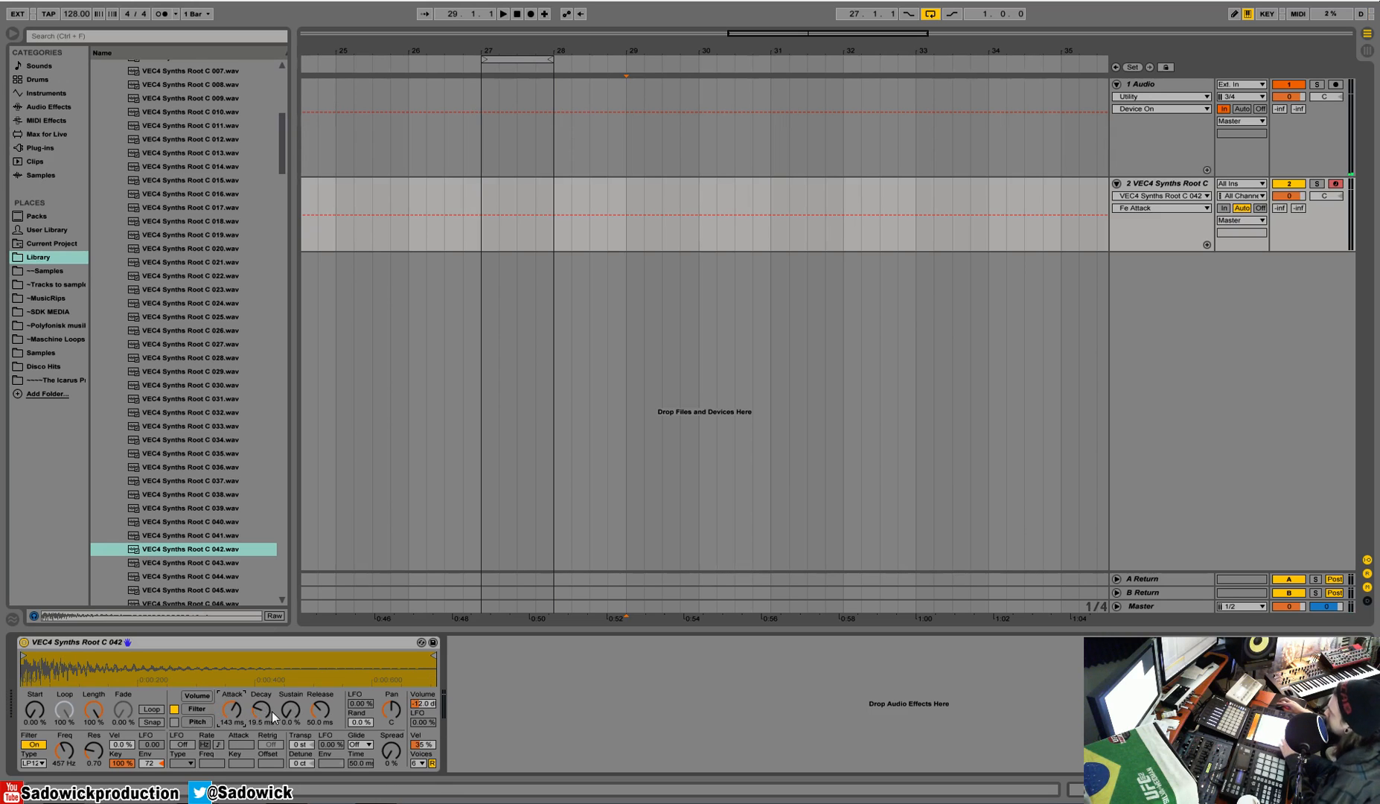
pyautogui.moveTo(67, 752)
pyautogui.mouseDown()
pyautogui.moveTo(67, 739)
pyautogui.moveTo(67, 751)
pyautogui.mouseUp()
pyautogui.moveTo(151, 763); pyautogui.dragTo(150, 800)
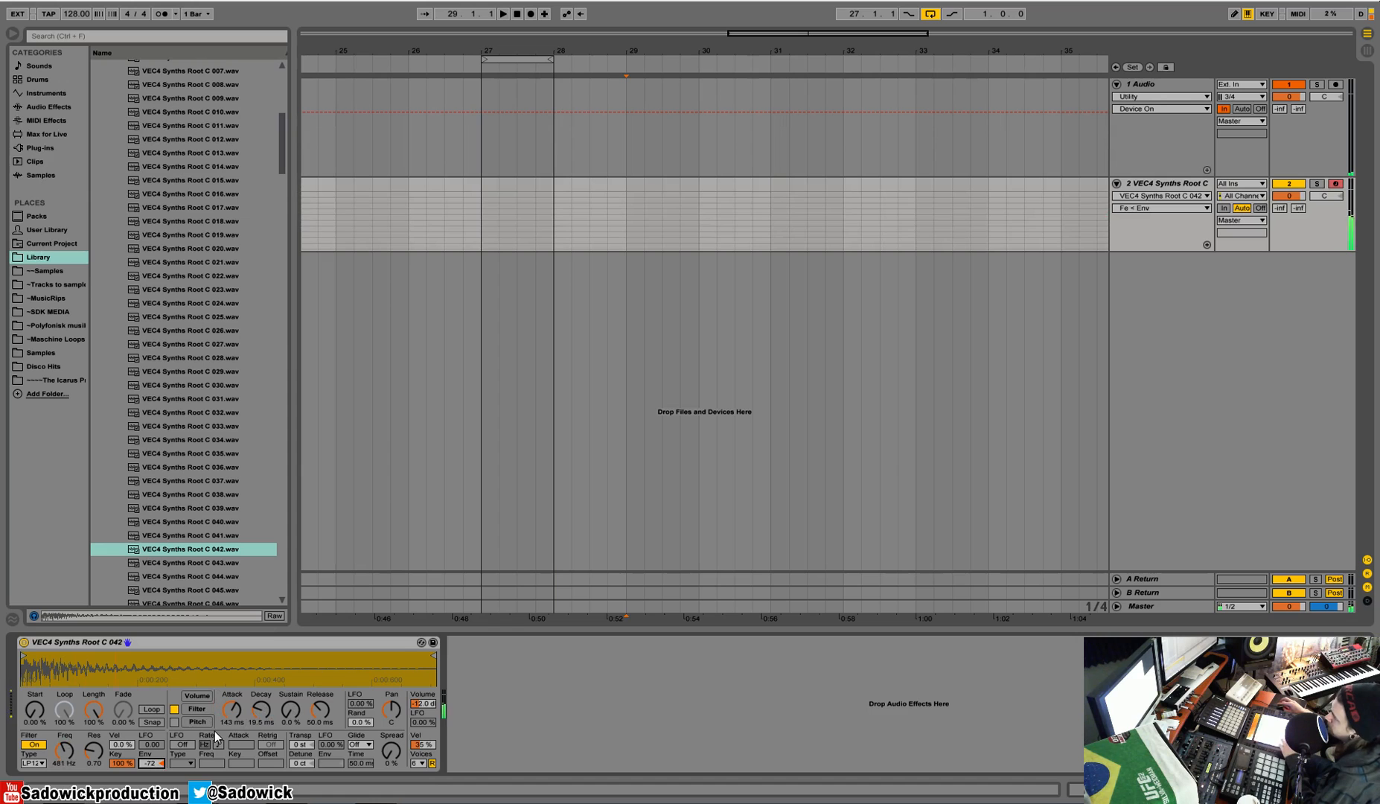
pyautogui.moveTo(148, 762); pyautogui.dragTo(148, 726)
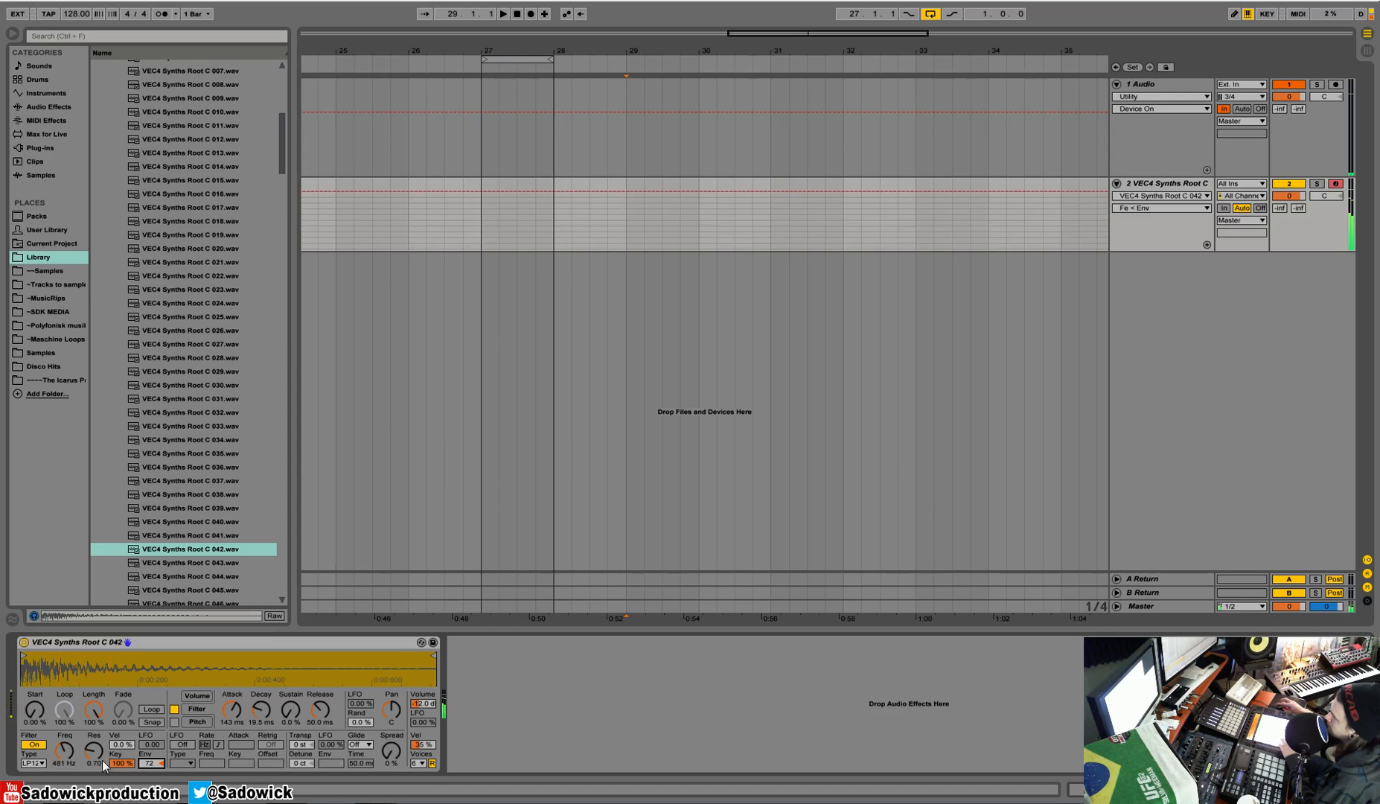
pyautogui.click(174, 710)
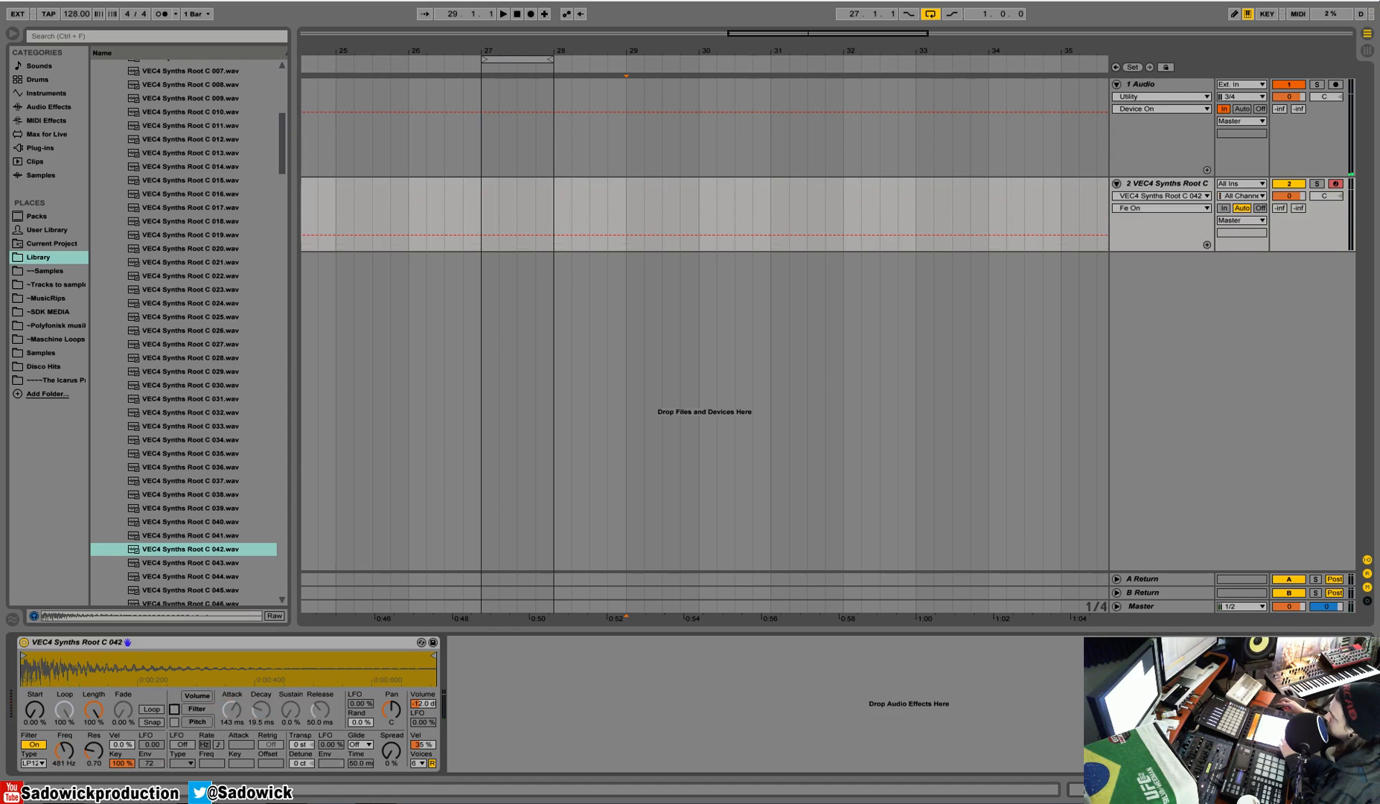
# Step: Switch the filter type to LP24, with resonance 2.10 and the cutoff at about 1.7 kHz
pyautogui.click(31, 764)
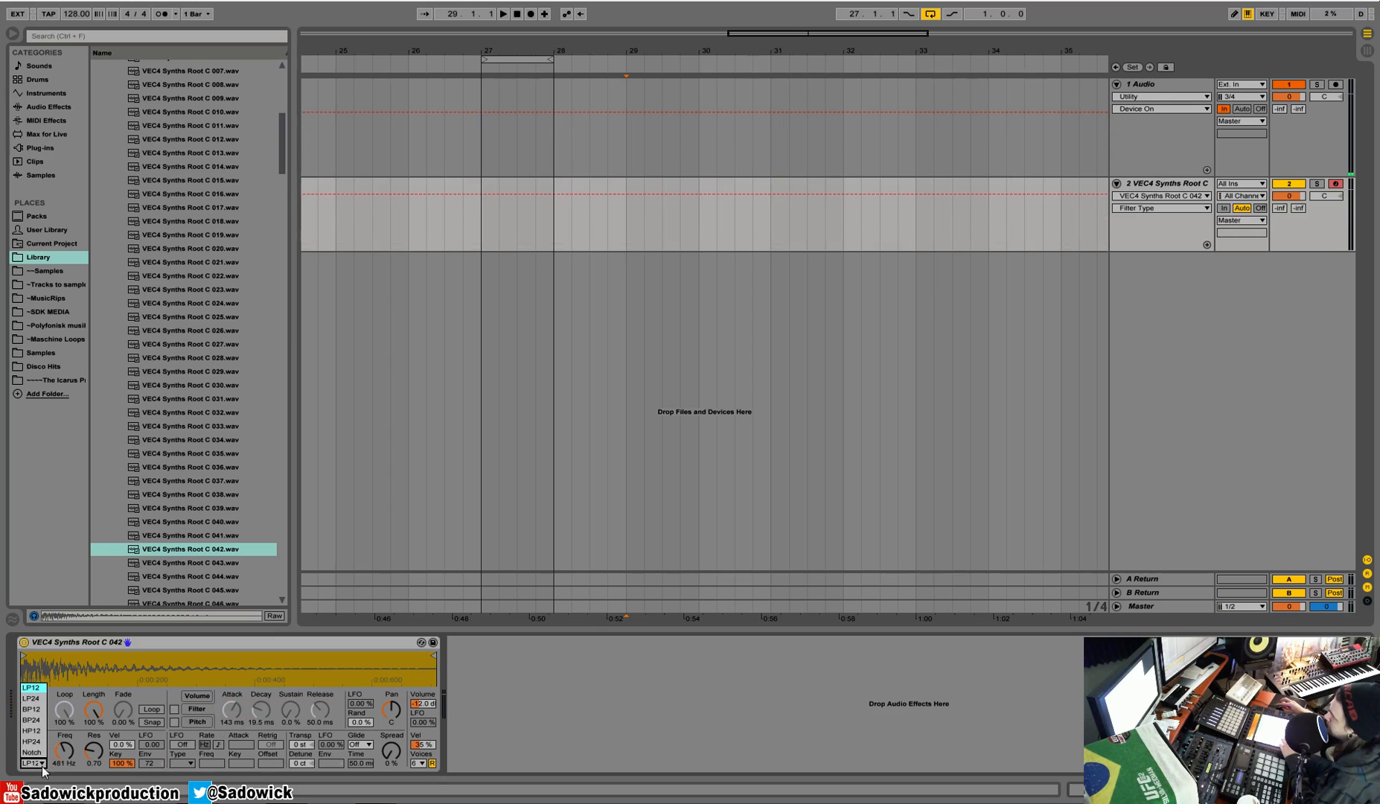
pyautogui.click(32, 699)
pyautogui.moveTo(65, 750); pyautogui.dragTo(64, 734)
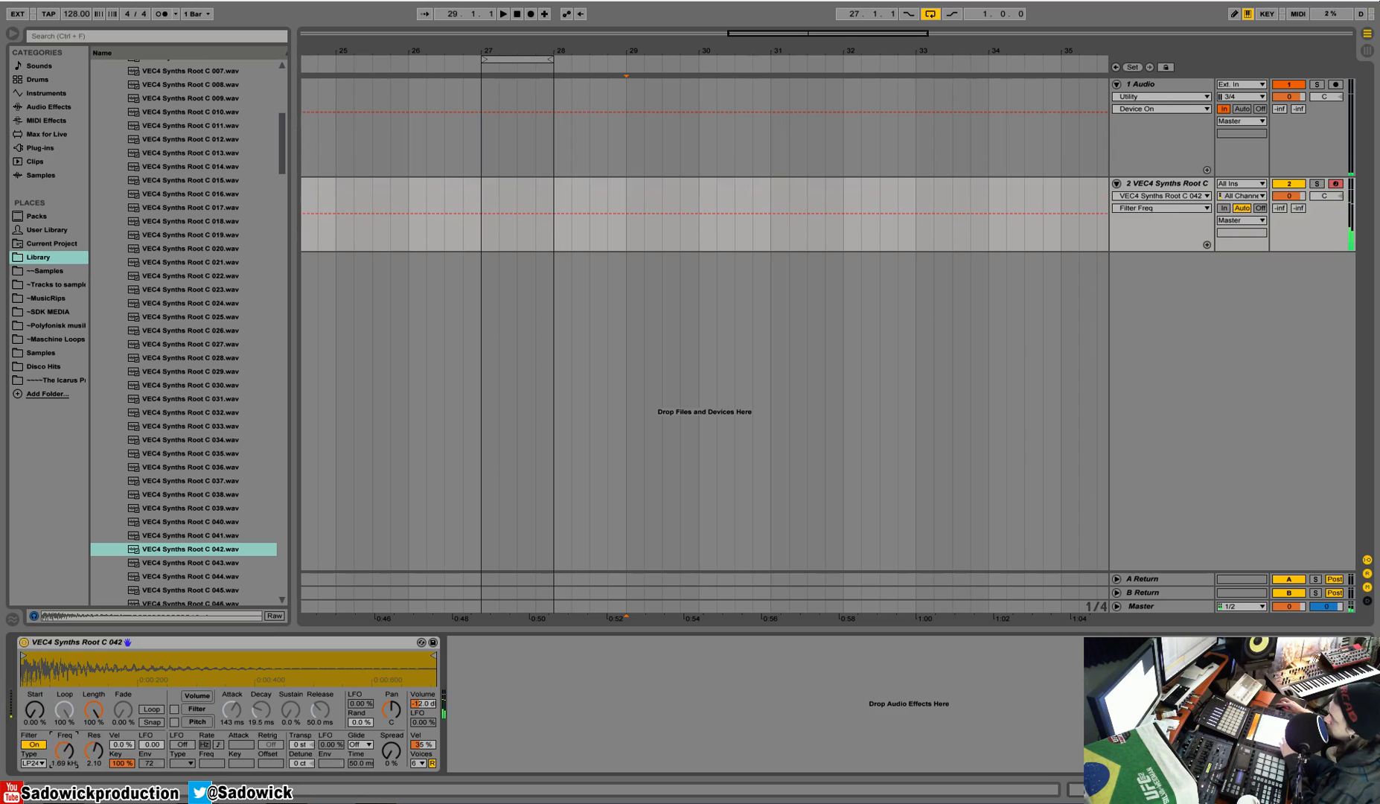
# Step: Try the Notch filter type with a raised cutoff, and switch the filter off and on to compare the sound
pyautogui.click(41, 765)
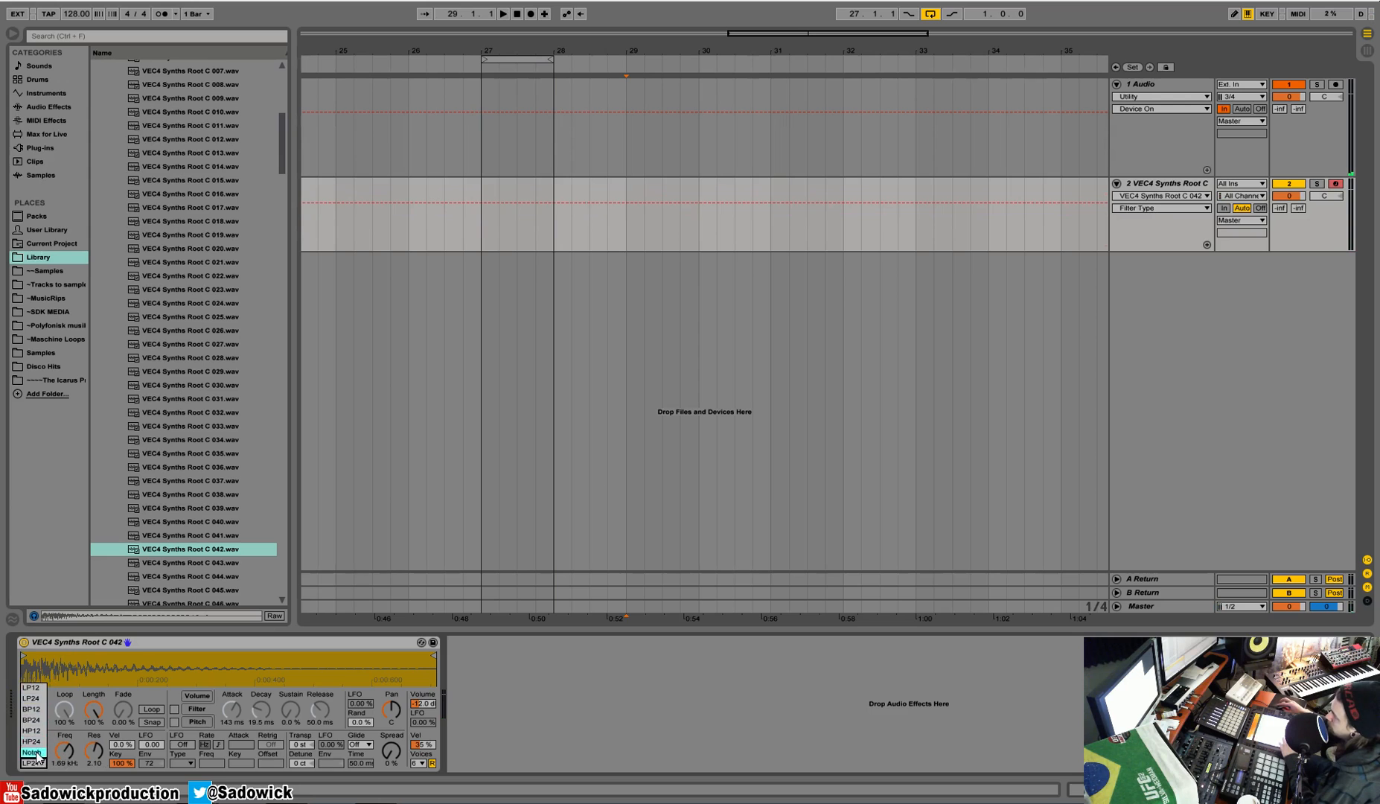
pyautogui.click(31, 752)
pyautogui.moveTo(64, 750)
pyautogui.mouseDown()
pyautogui.moveTo(64, 771)
pyautogui.moveTo(64, 739)
pyautogui.moveTo(64, 782)
pyautogui.moveTo(64, 741)
pyautogui.mouseUp()
pyautogui.click(43, 743)
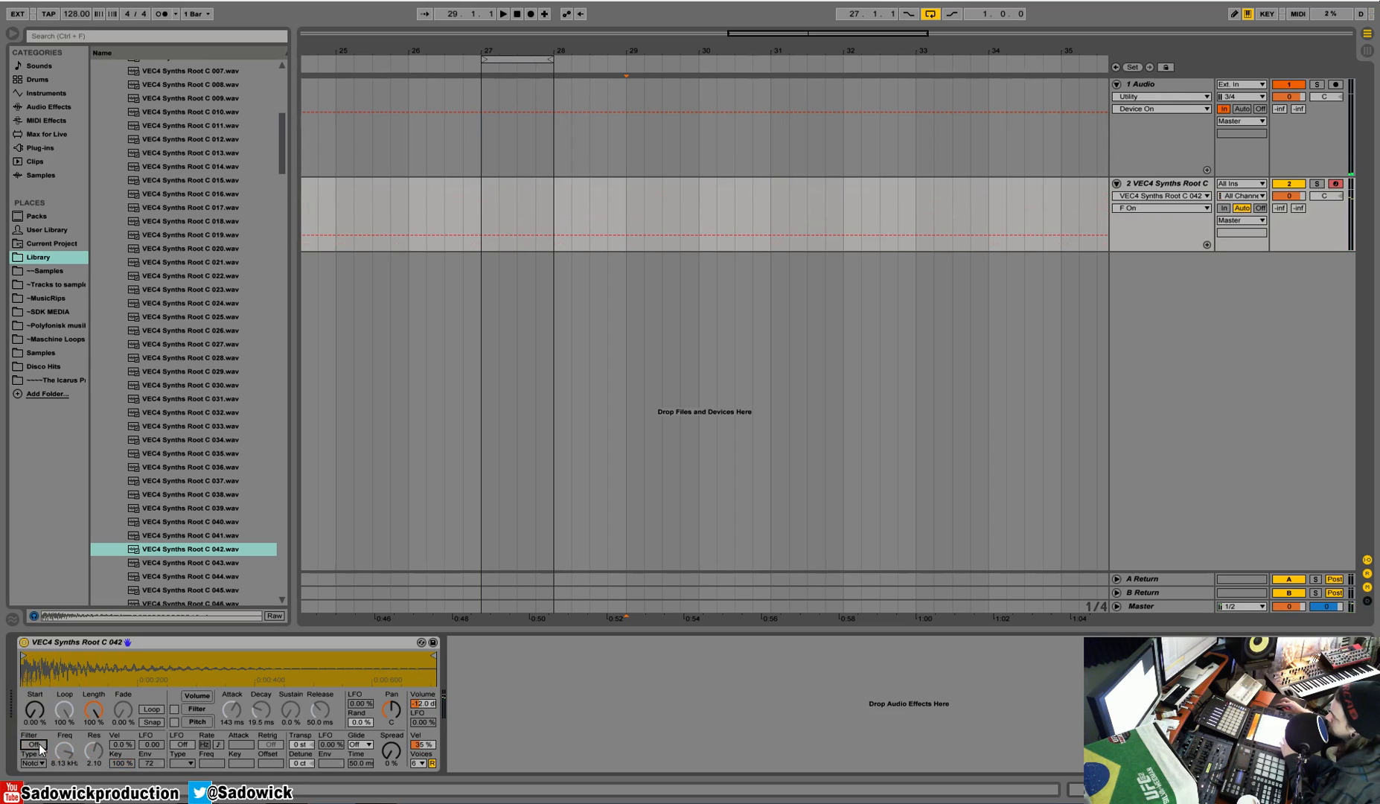
pyautogui.click(41, 744)
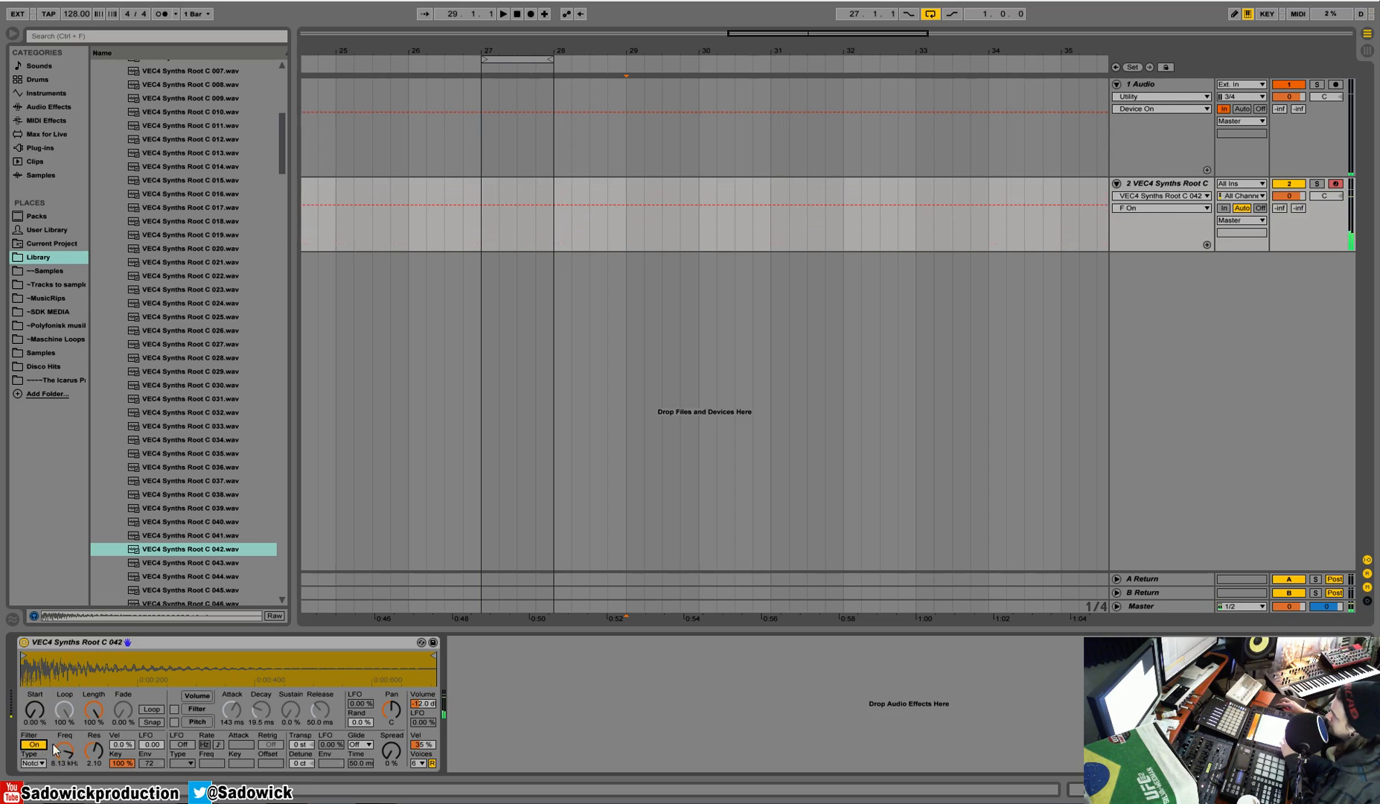
# Step: Set the filter type back to LP24 and adjust the cutoff to about 7 kHz
pyautogui.click(38, 762)
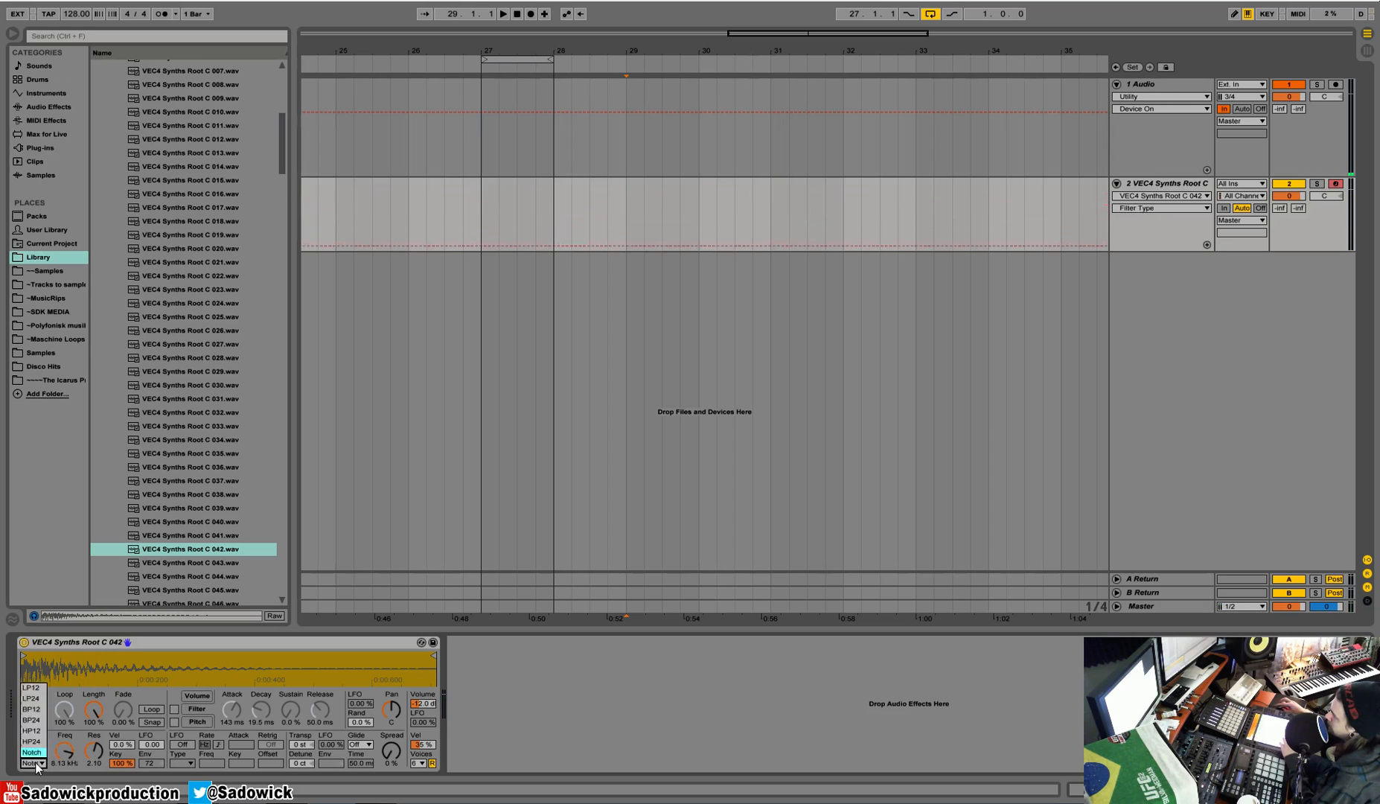
pyautogui.click(34, 699)
pyautogui.moveTo(65, 754)
pyautogui.mouseDown()
pyautogui.moveTo(65, 765)
pyautogui.moveTo(65, 738)
pyautogui.mouseUp()
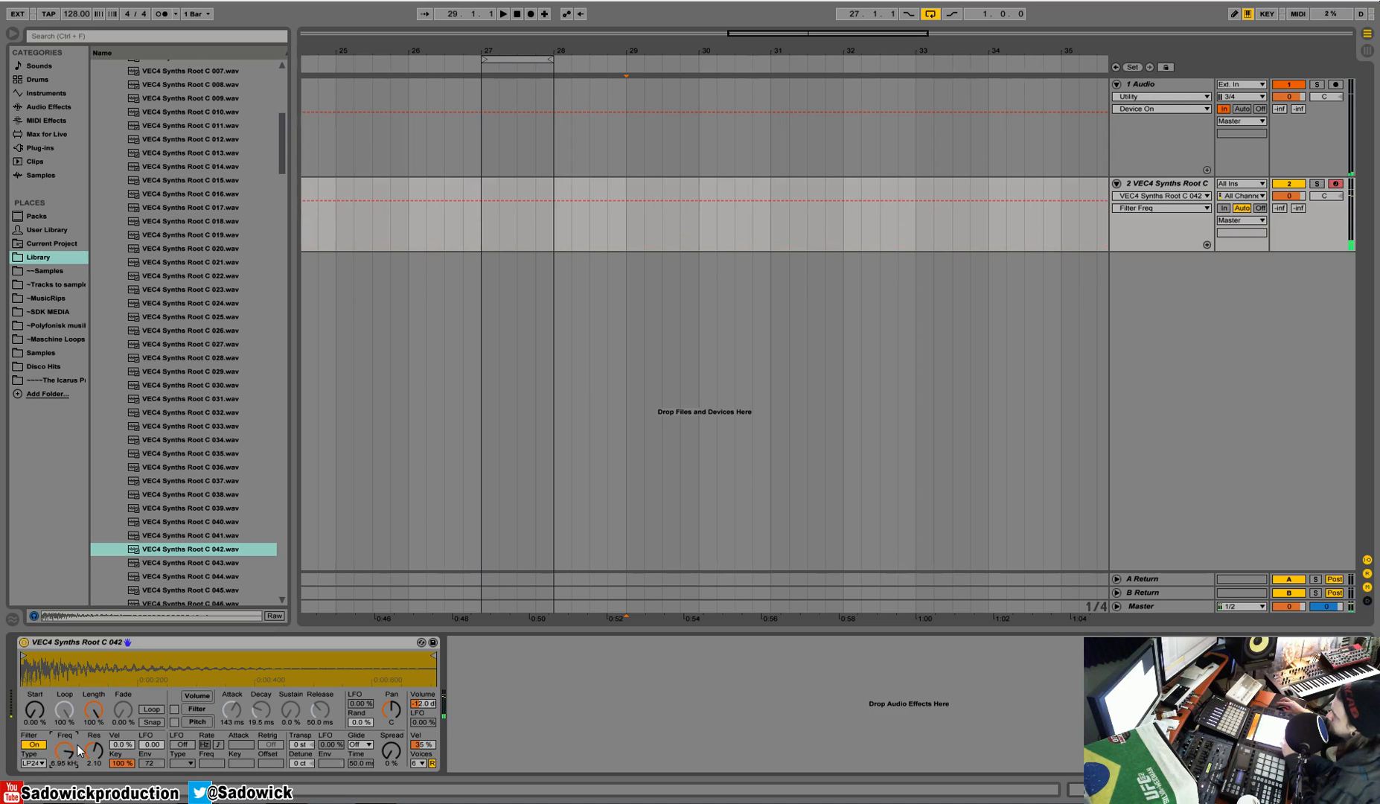
# Step: Enable the pitch envelope with attack 9.49 ms, decay 78.7 ms, sustain -100% and release 2.39 ms
pyautogui.click(174, 722)
pyautogui.moveTo(233, 711); pyautogui.dragTo(233, 719)
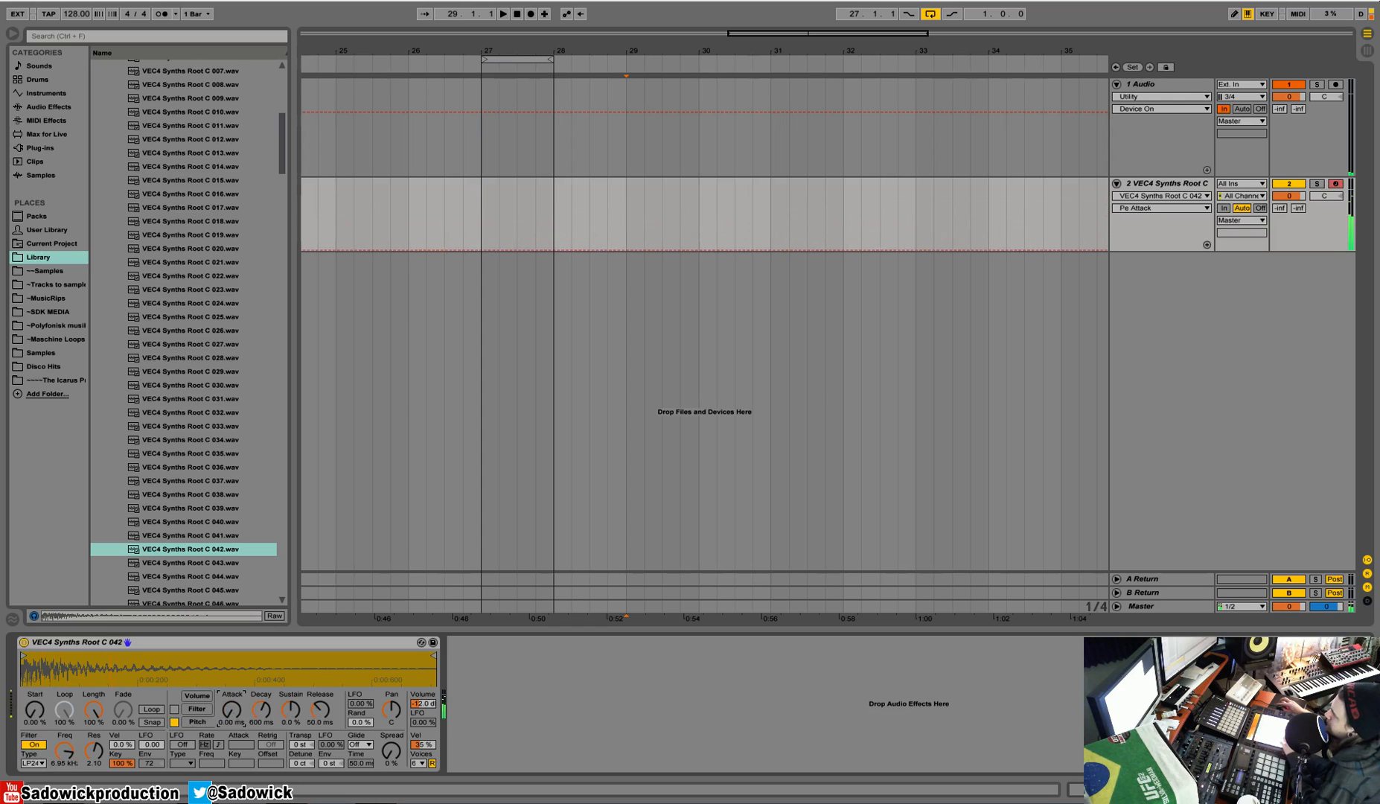
pyautogui.click(260, 709)
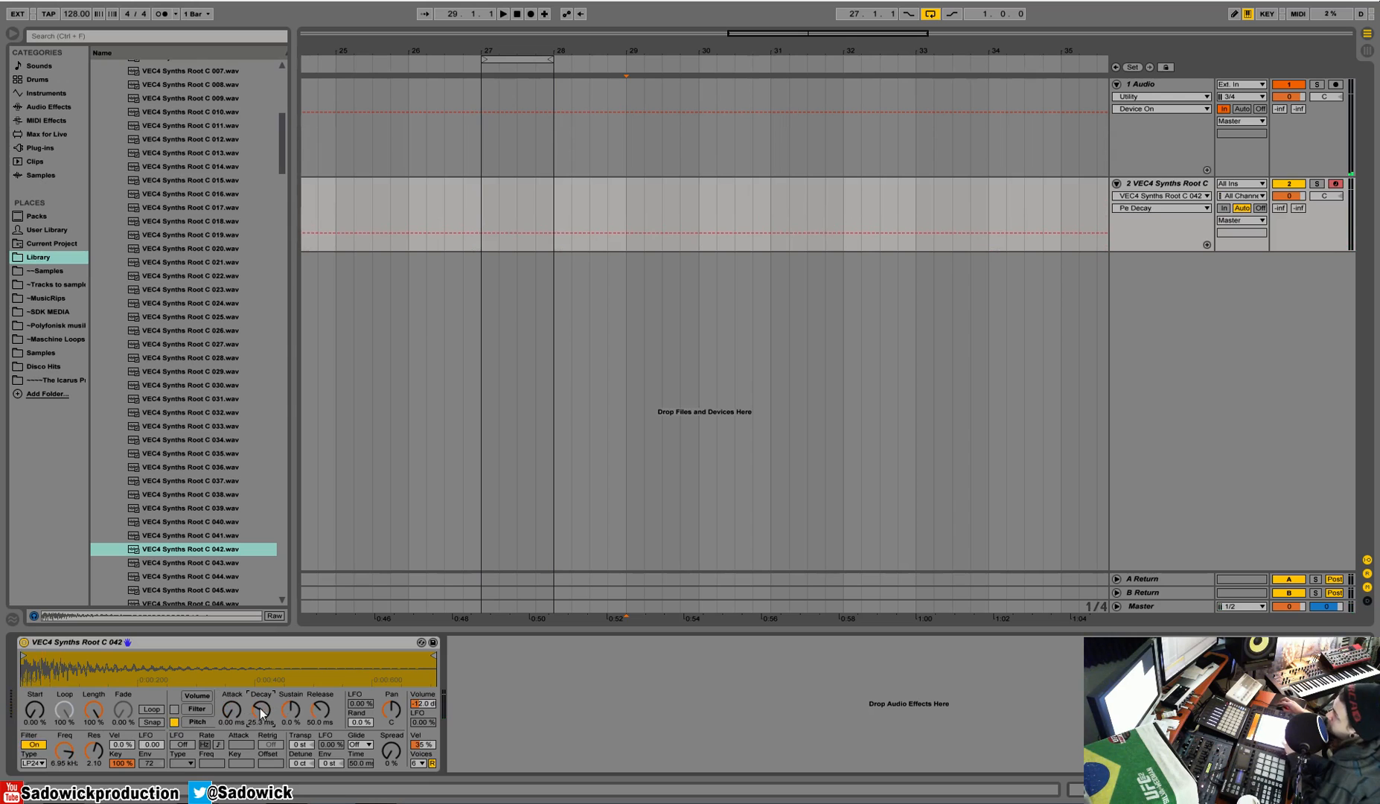
pyautogui.moveTo(297, 707); pyautogui.dragTo(317, 743)
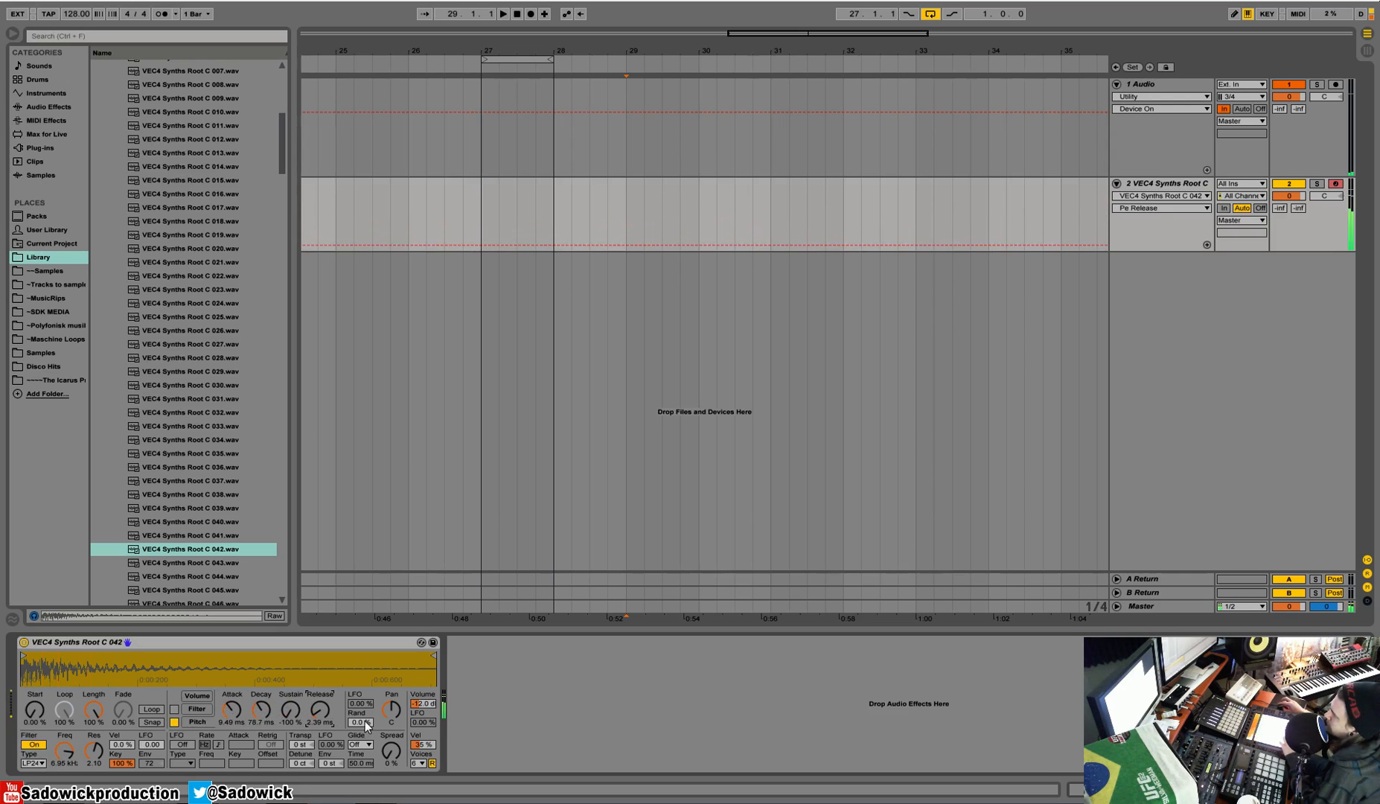
# Step: Set the pitch envelope amount to +48 st and attack to 1.20 s, compare it on and off, and leave the envelope disabled
pyautogui.click(178, 723)
pyautogui.click(176, 722)
pyautogui.moveTo(330, 763); pyautogui.dragTo(331, 752)
pyautogui.click(226, 709)
pyautogui.moveTo(226, 709)
pyautogui.mouseDown()
pyautogui.moveTo(232, 679)
pyautogui.moveTo(232, 717)
pyautogui.mouseUp()
pyautogui.click(173, 722)
pyautogui.click(172, 723)
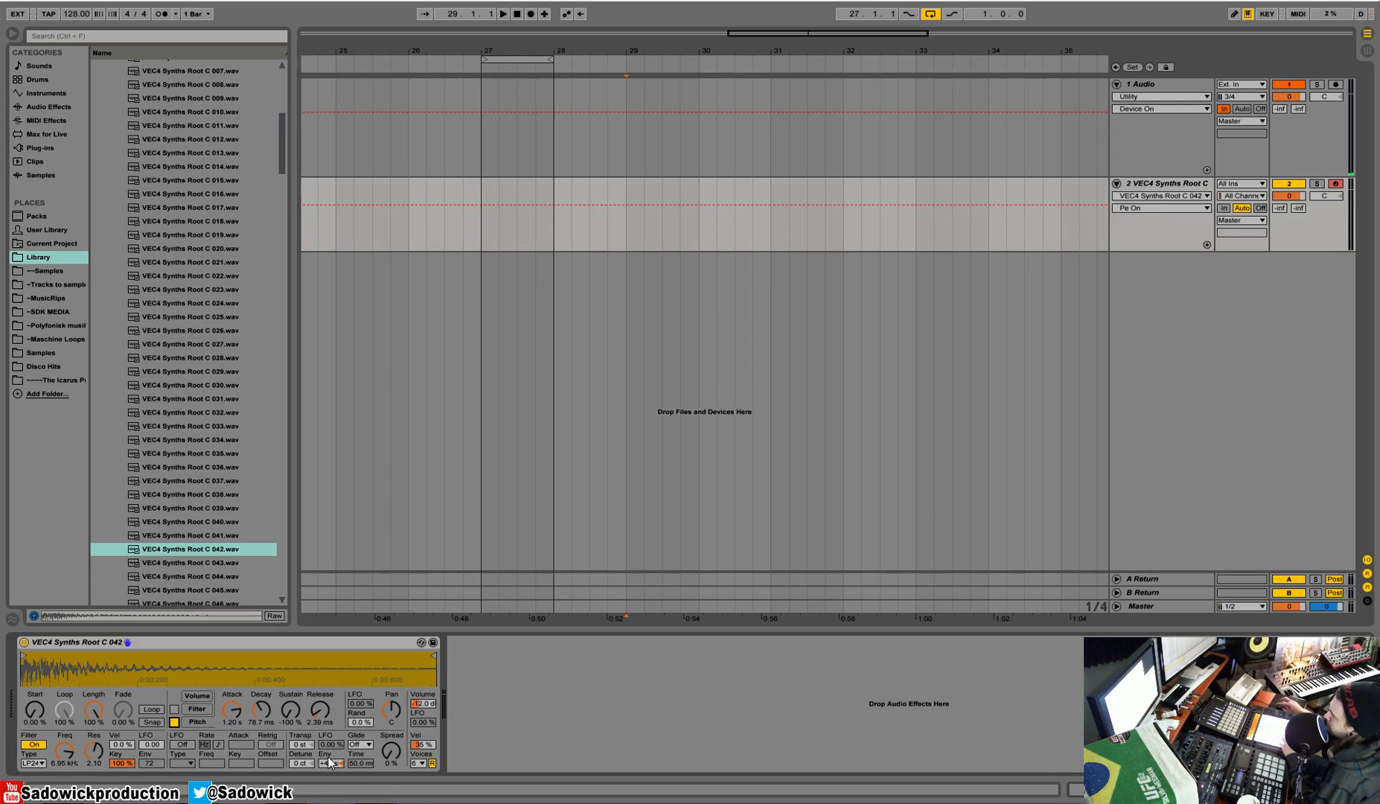
pyautogui.click(174, 721)
# Step: Try transposing the sample and detuning it by +48 ct, restoring both values to zero
pyautogui.click(301, 746)
pyautogui.moveTo(300, 745)
pyautogui.mouseDown()
pyautogui.moveTo(315, 797)
pyautogui.moveTo(301, 753)
pyautogui.mouseUp()
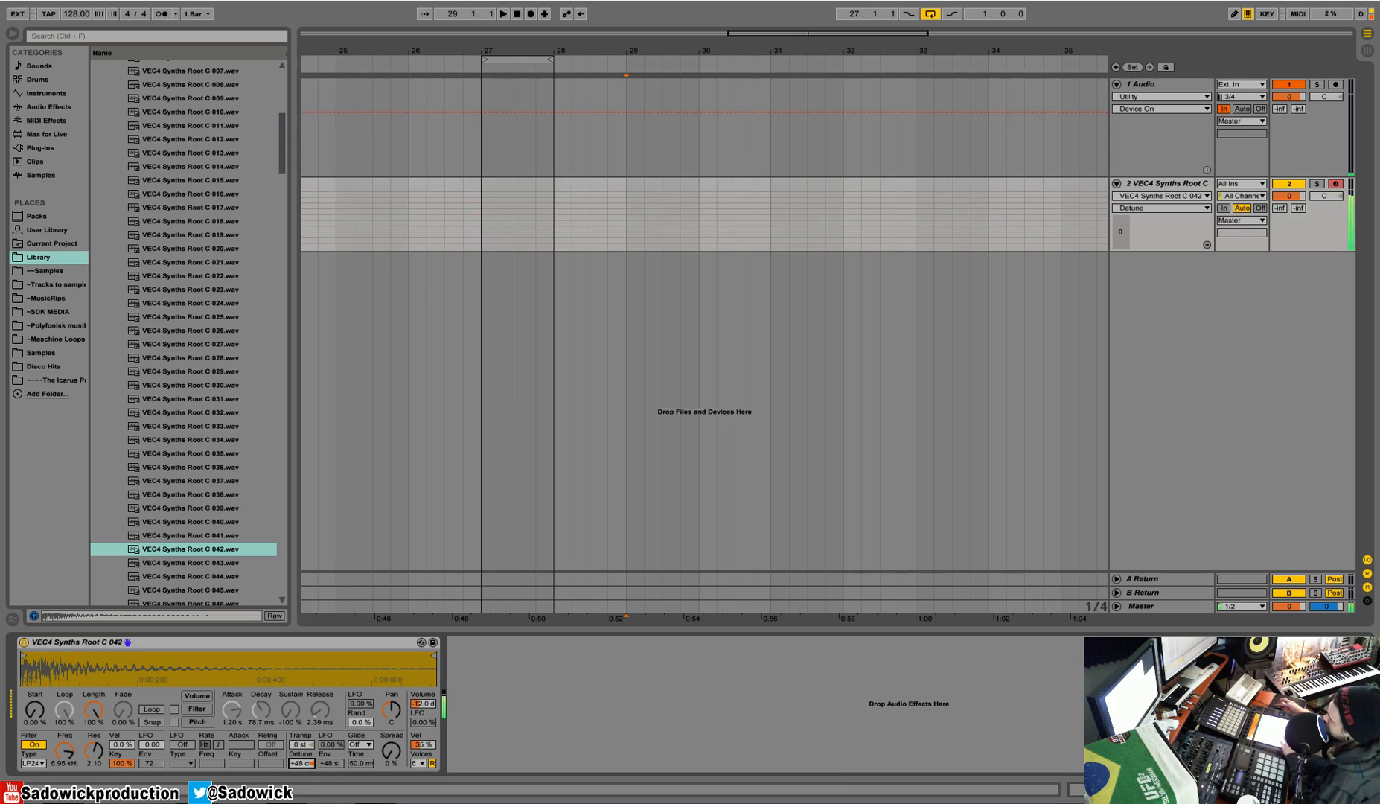
pyautogui.rightClick(301, 763)
pyautogui.click(355, 724)
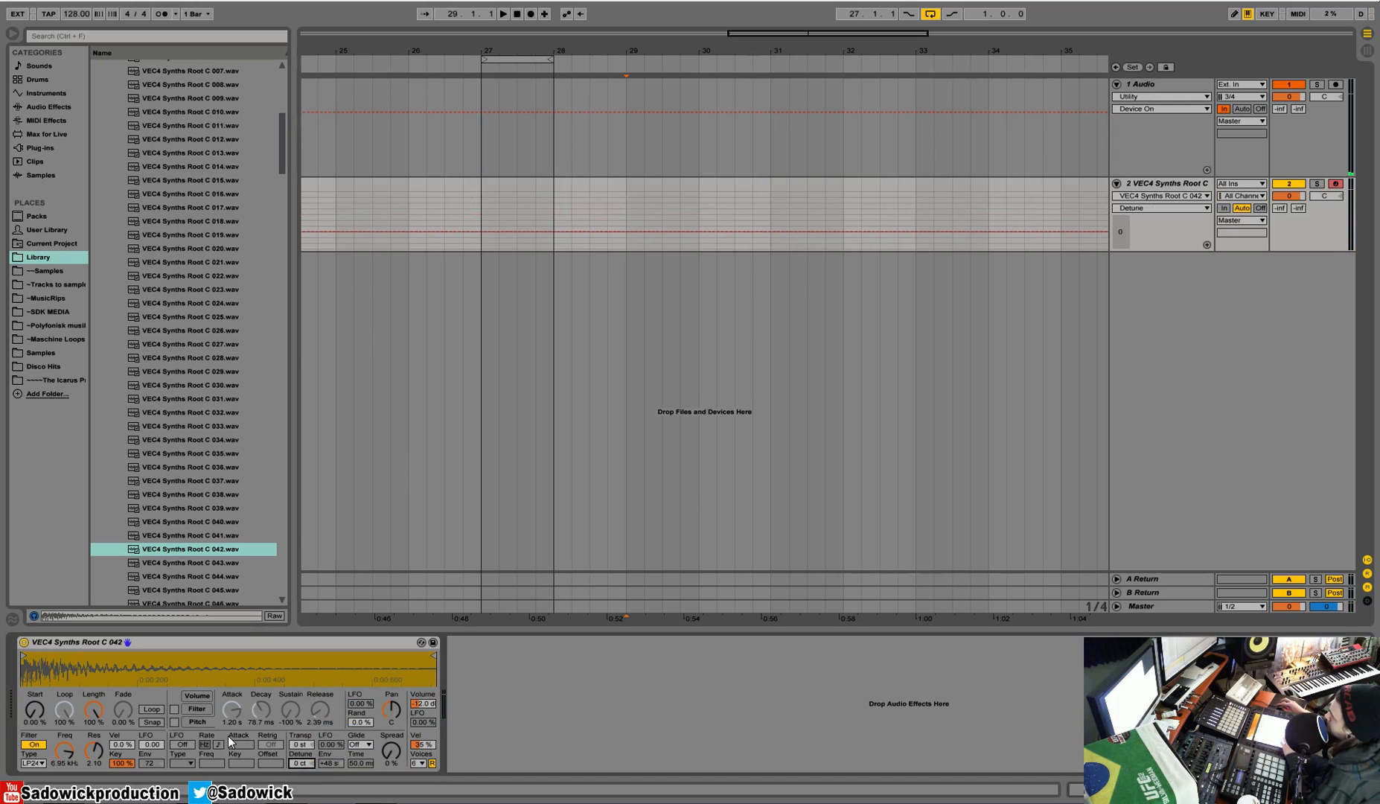
# Step: Turn on the LFO with a sine wave, set its filter amount to 24.0 and lower the cutoff to 534 Hz
pyautogui.click(176, 744)
pyautogui.click(186, 761)
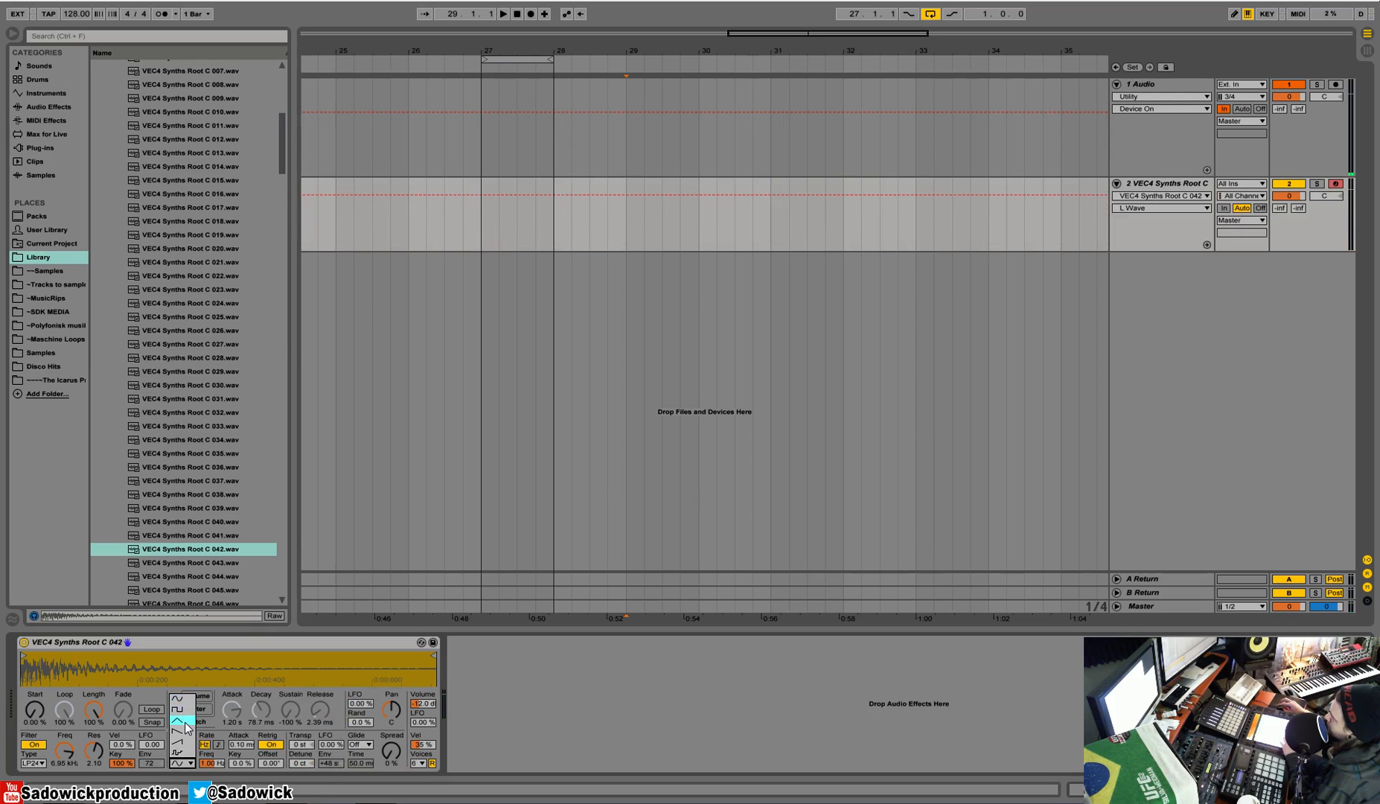
pyautogui.click(188, 766)
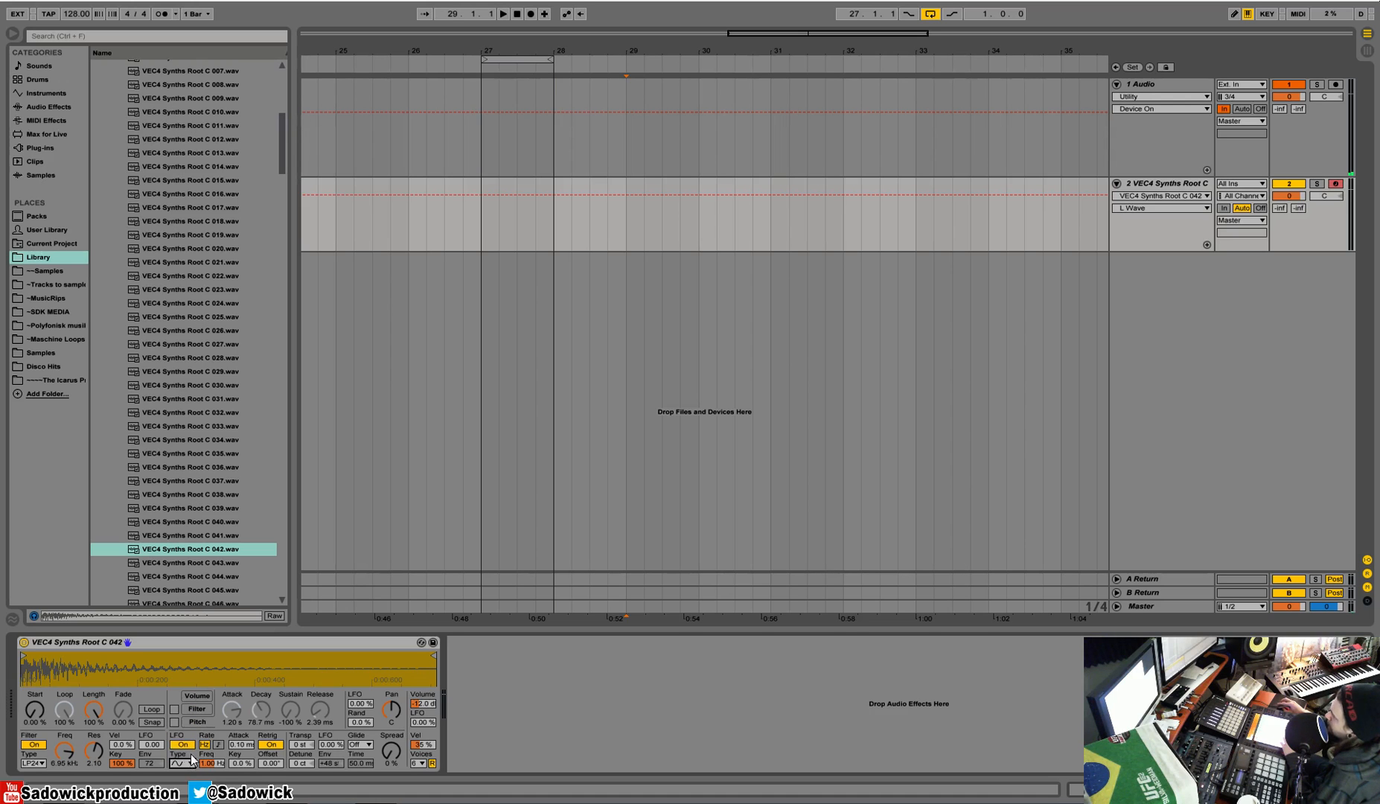
pyautogui.moveTo(143, 742); pyautogui.dragTo(143, 656)
pyautogui.moveTo(57, 752); pyautogui.dragTo(64, 783)
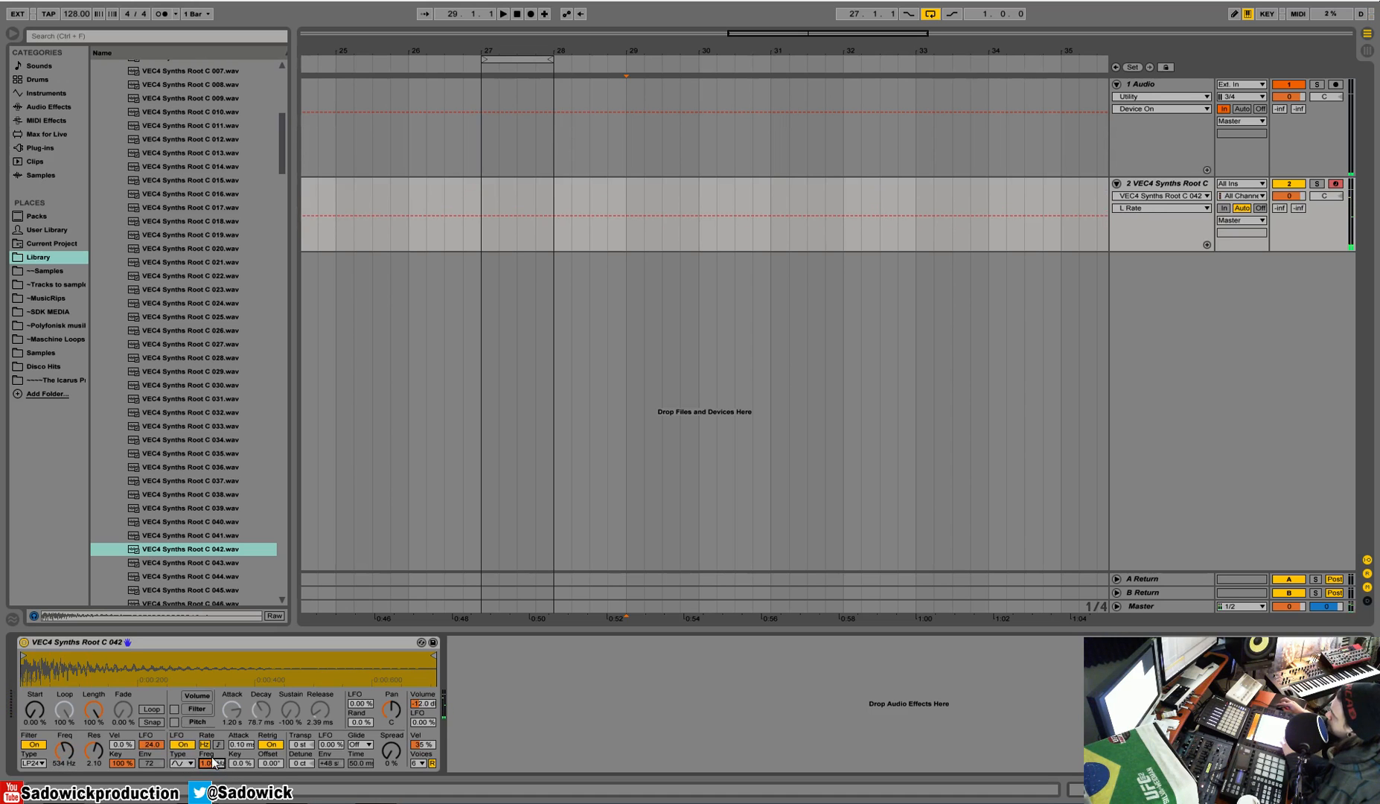
# Step: Sync the LFO rate to beats at 1/16 and choose the downward saw waveform
pyautogui.click(220, 745)
pyautogui.click(180, 765)
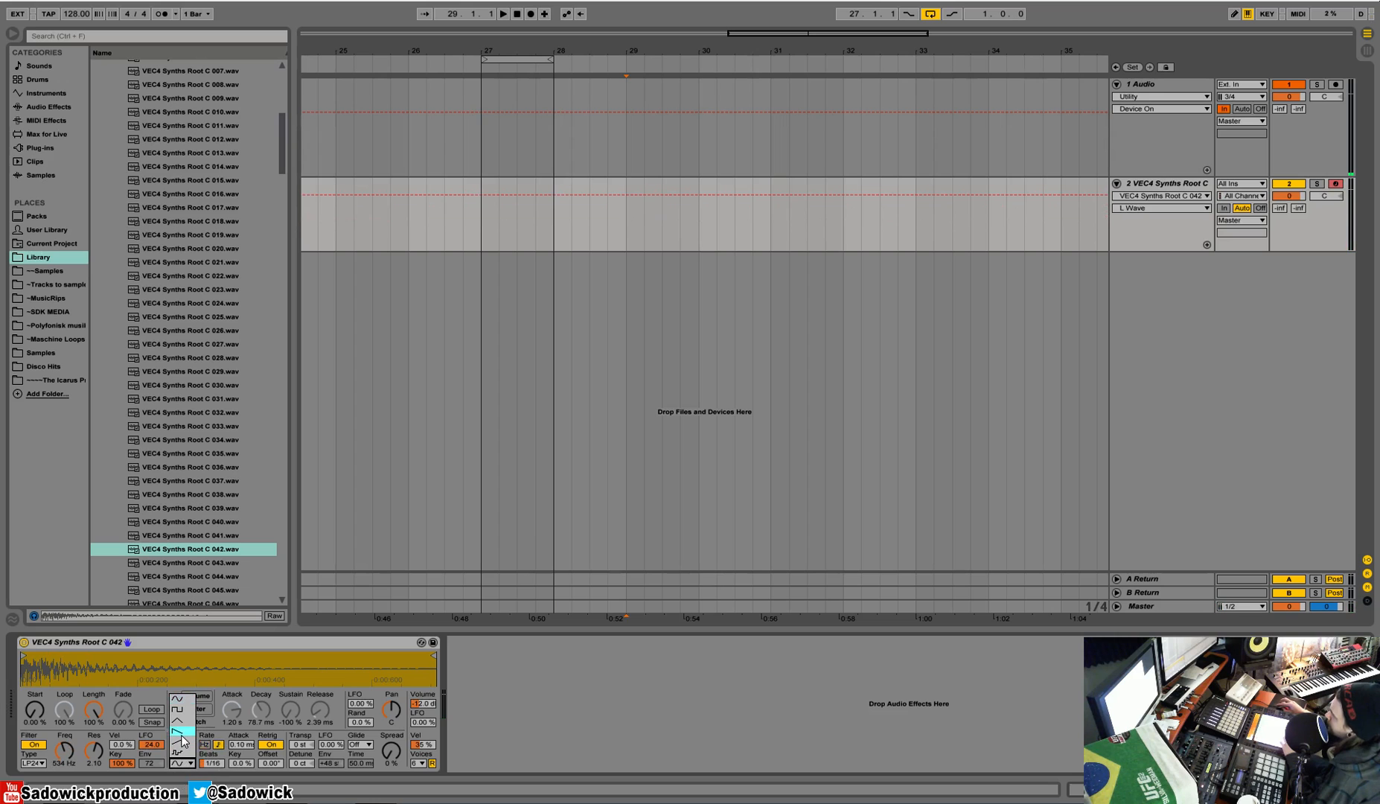
pyautogui.click(177, 732)
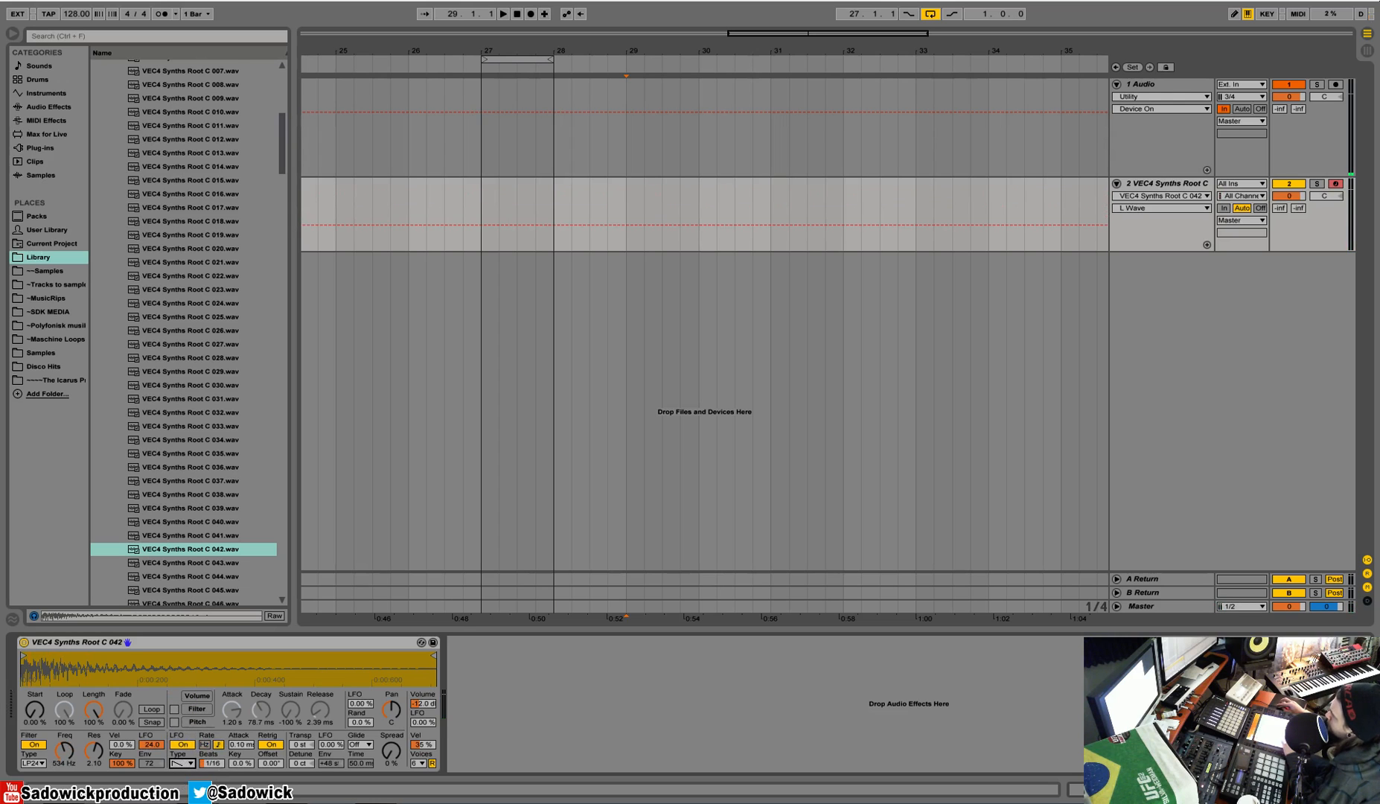
# Step: Set the filter cutoff to 433 Hz and compare filter LFO amounts of 0.00 and 24.0, keeping 24.0
pyautogui.moveTo(65, 751)
pyautogui.mouseDown()
pyautogui.moveTo(65, 739)
pyautogui.moveTo(65, 767)
pyautogui.mouseUp()
pyautogui.moveTo(149, 745); pyautogui.dragTo(150, 797)
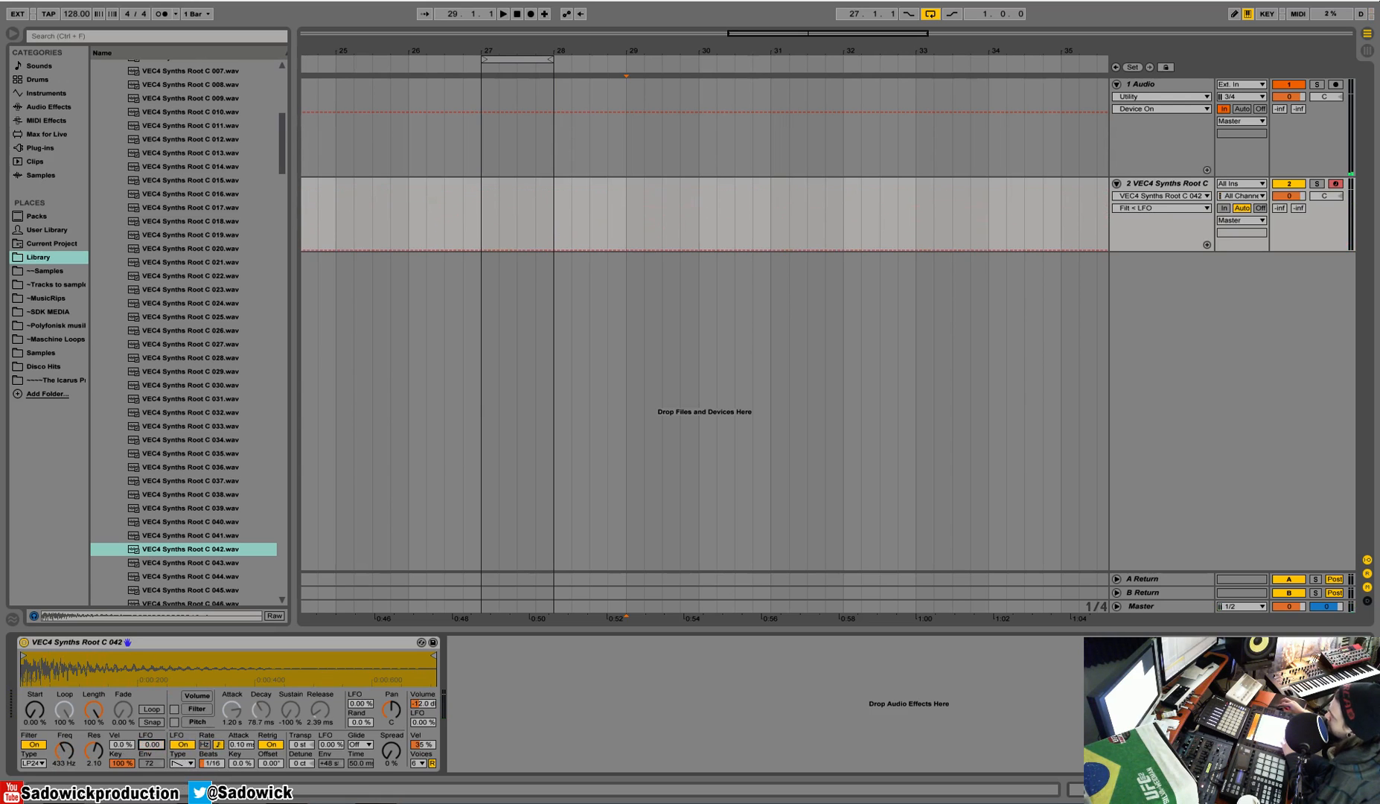
pyautogui.moveTo(151, 744); pyautogui.dragTo(151, 708)
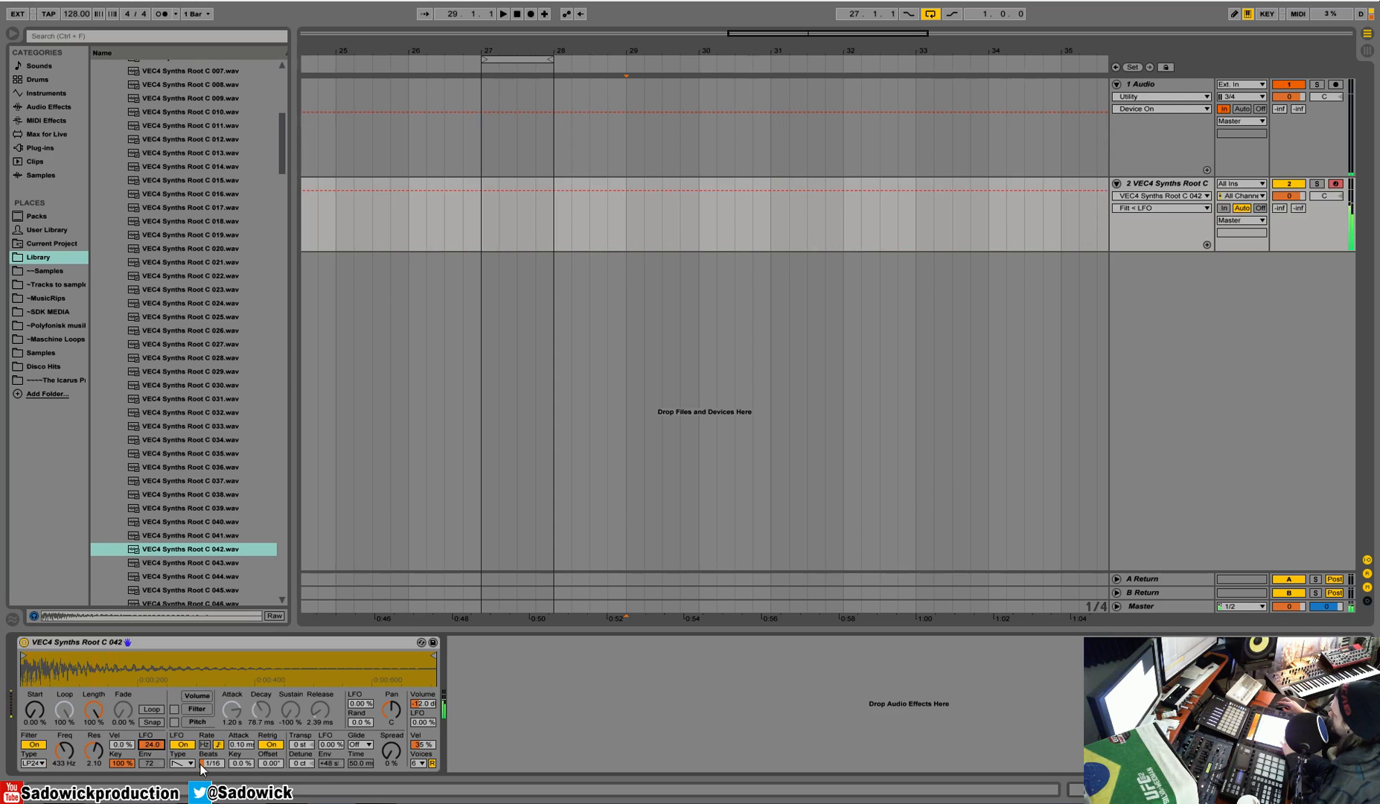
# Step: Set the synced LFO rate to 1/8 and open the filter cutoff to 22.0 kHz
pyautogui.moveTo(203, 763); pyautogui.dragTo(202, 754)
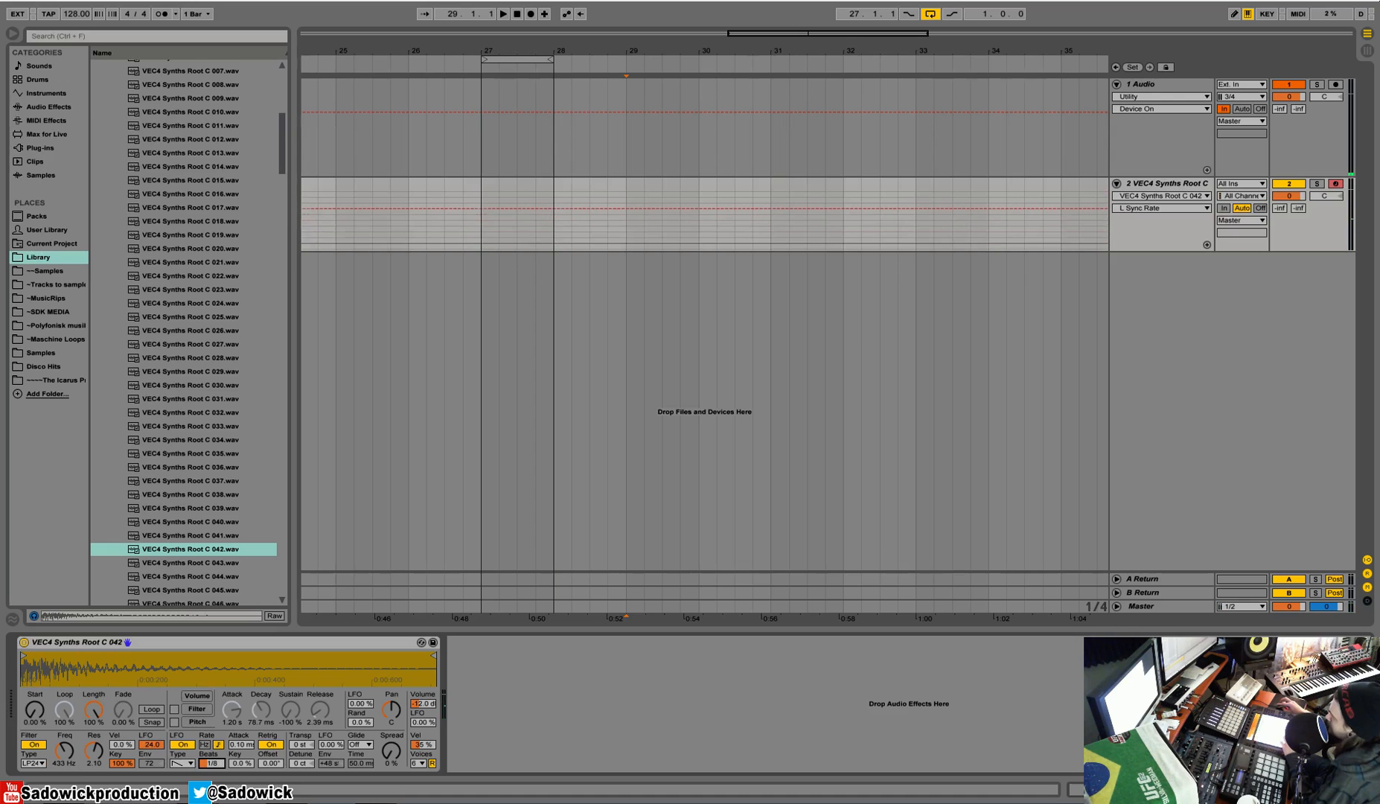
pyautogui.moveTo(71, 751); pyautogui.dragTo(71, 715)
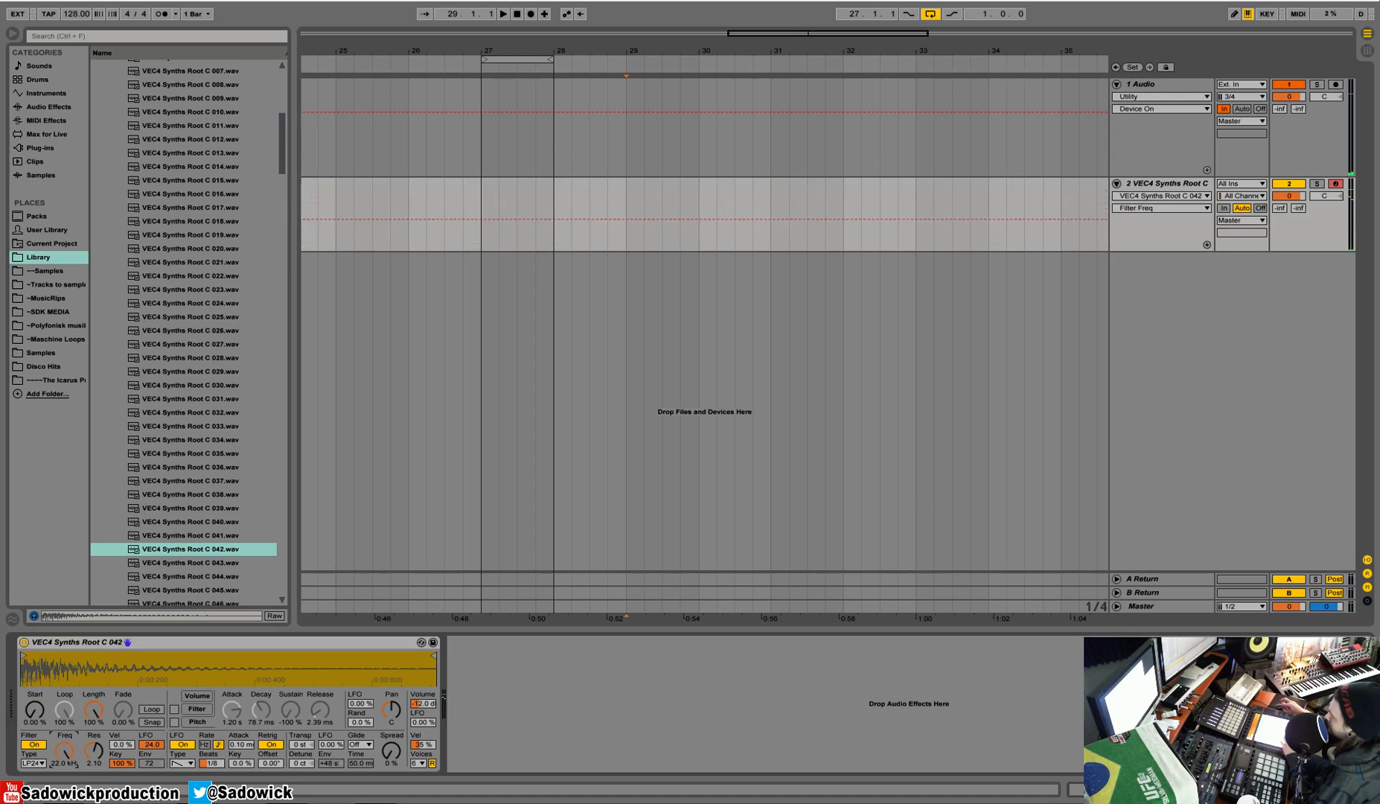
pyautogui.click(94, 750)
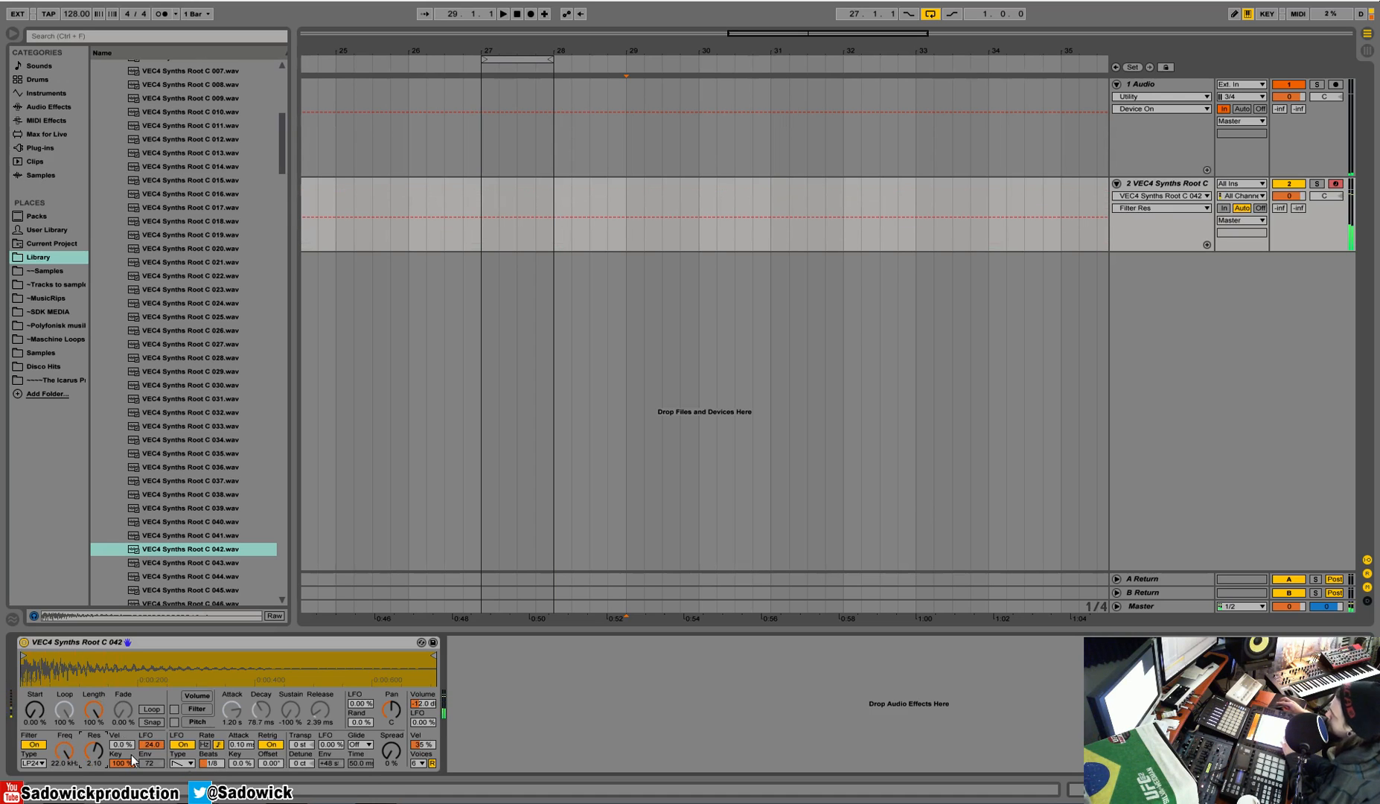
# Step: Try the LFO's retrigger, attack and offset settings, keeping retrigger on and attack at 0.10 ms
pyautogui.click(272, 745)
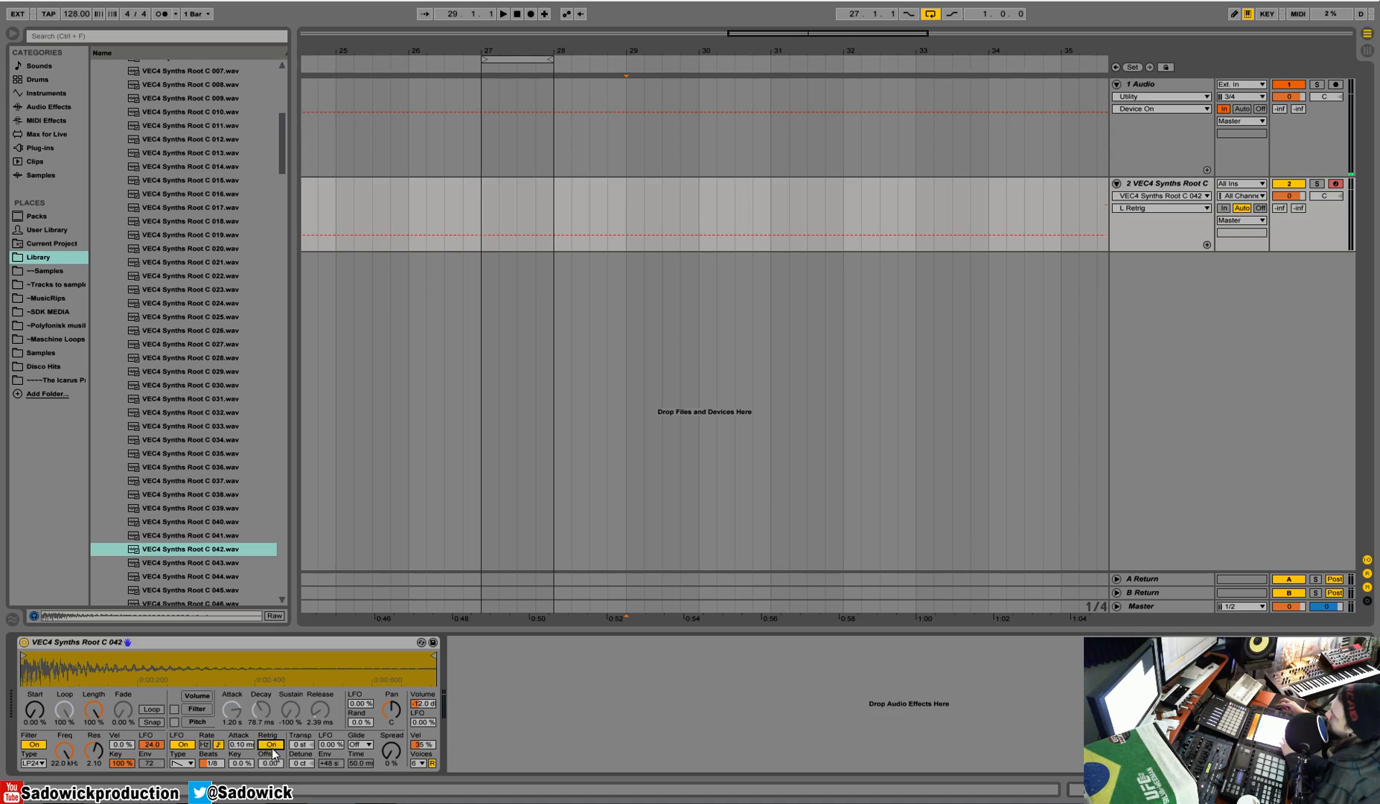
pyautogui.moveTo(236, 749)
pyautogui.mouseDown()
pyautogui.moveTo(236, 715)
pyautogui.moveTo(246, 771)
pyautogui.mouseUp()
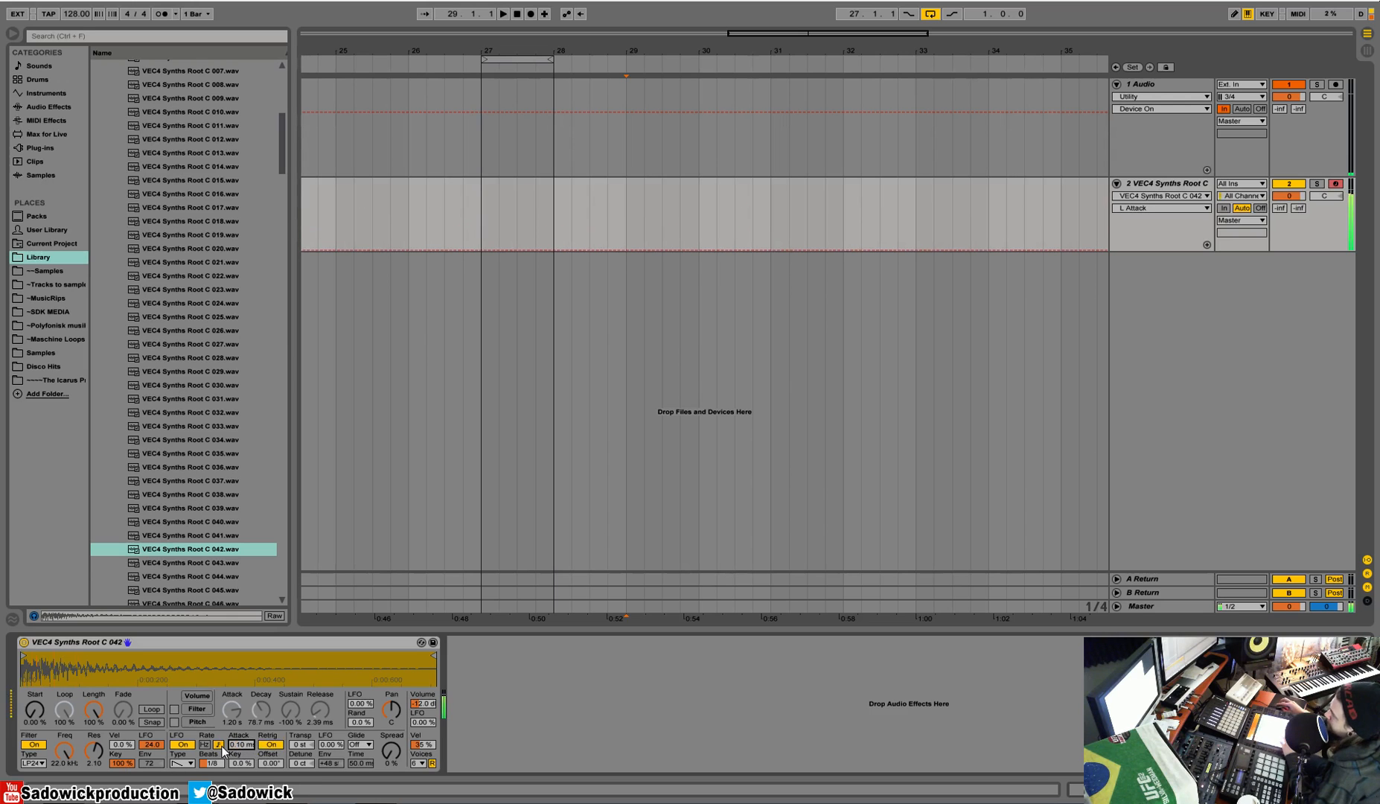
pyautogui.moveTo(270, 764)
pyautogui.mouseDown()
pyautogui.moveTo(270, 713)
pyautogui.moveTo(269, 766)
pyautogui.mouseUp()
# Step: Set the stereo spread to 65% and limit the instrument to 1 voice
pyautogui.moveTo(389, 757); pyautogui.dragTo(389, 687)
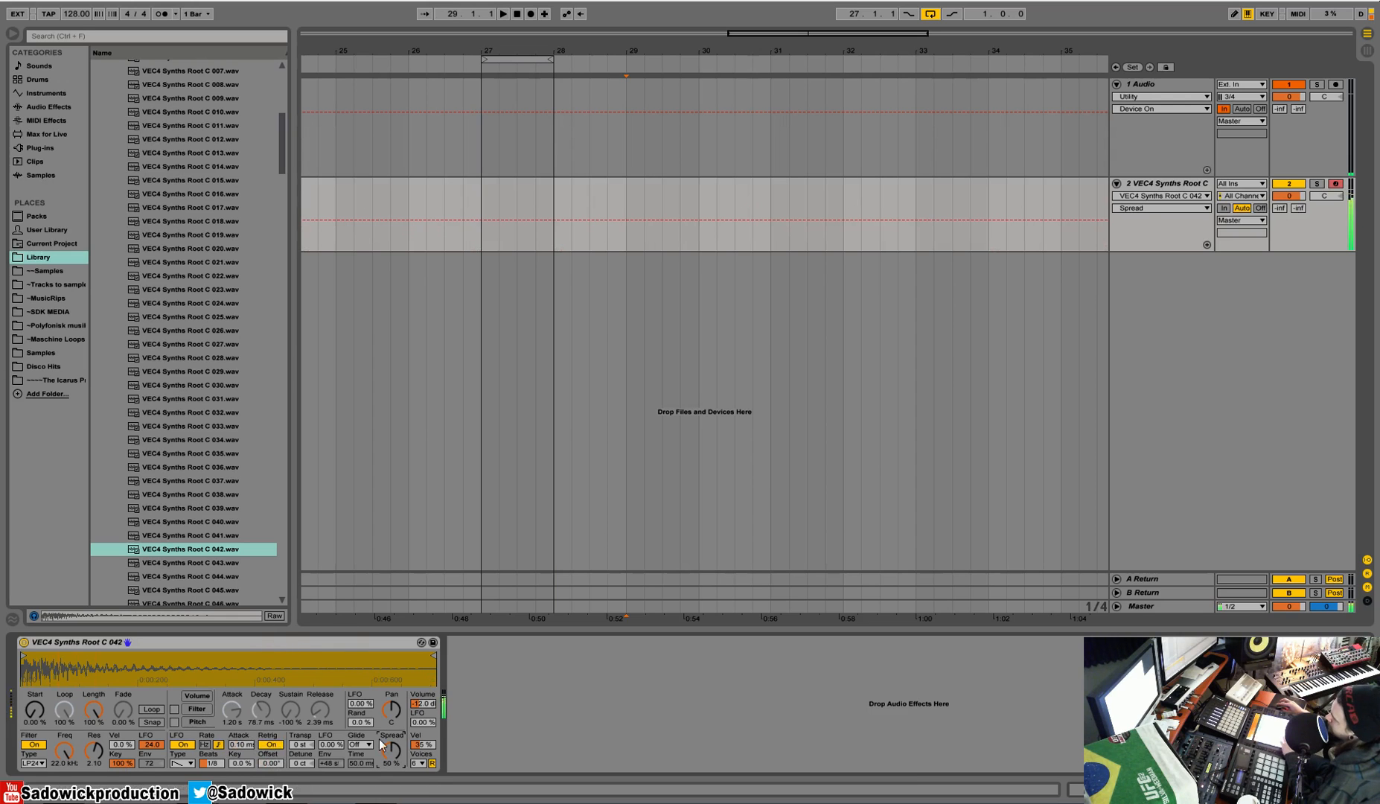
pyautogui.moveTo(392, 752); pyautogui.dragTo(392, 741)
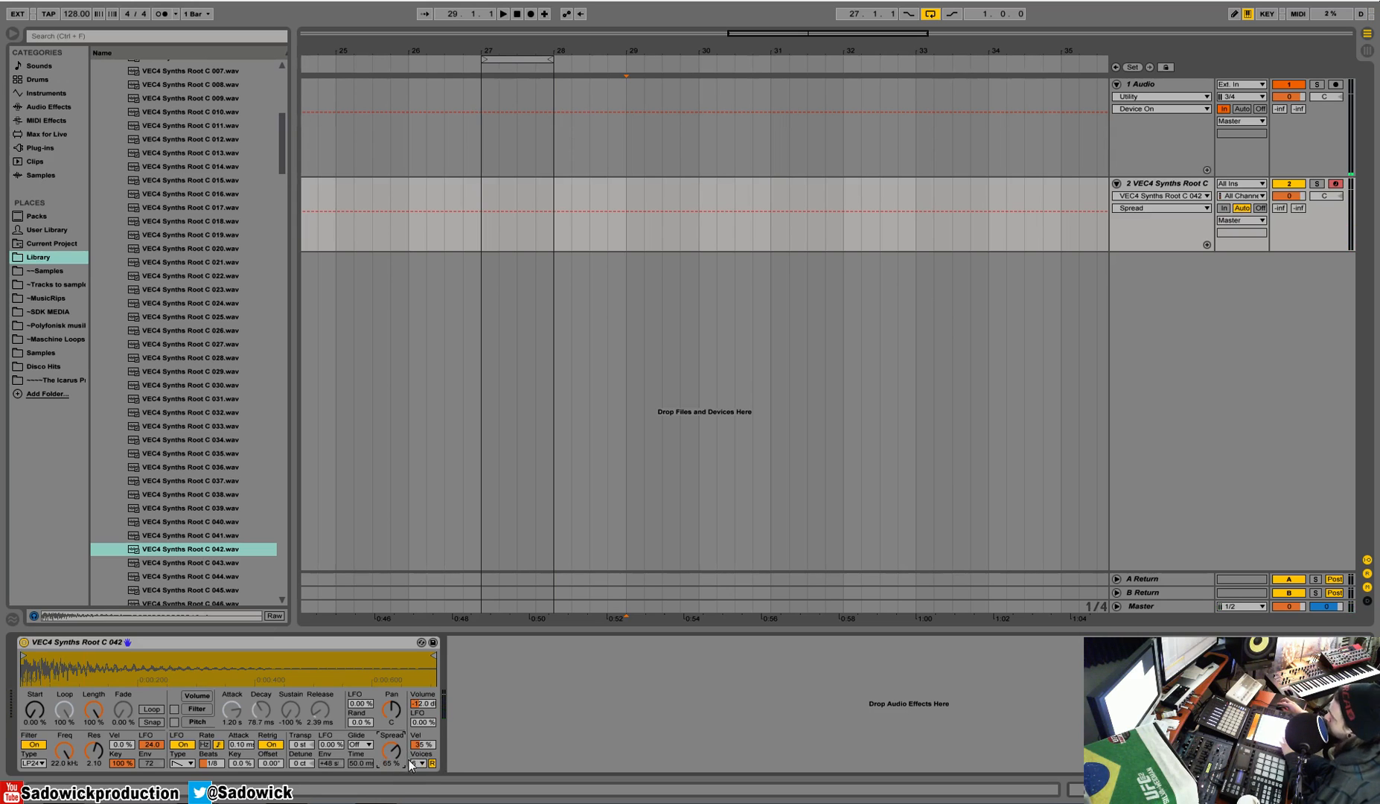
pyautogui.click(414, 763)
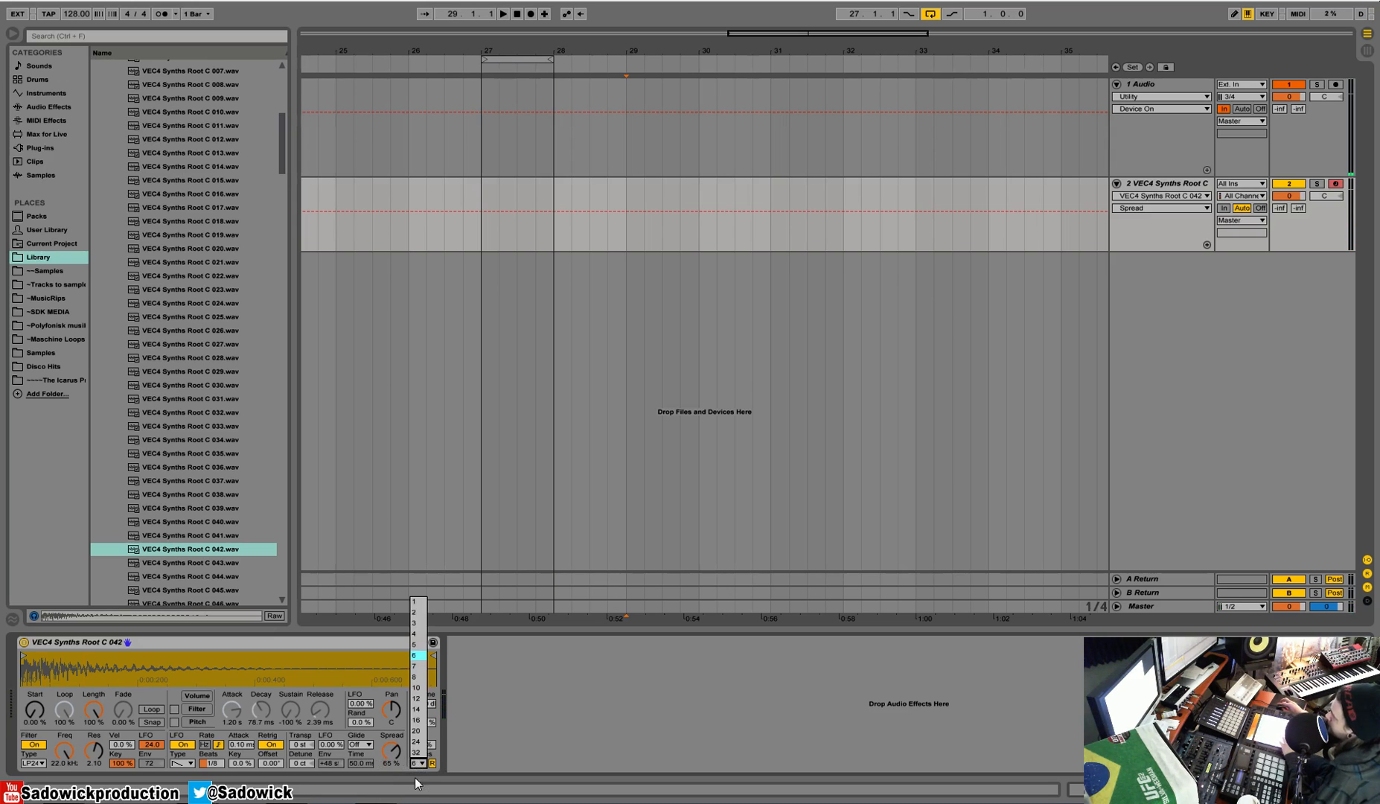
pyautogui.click(417, 603)
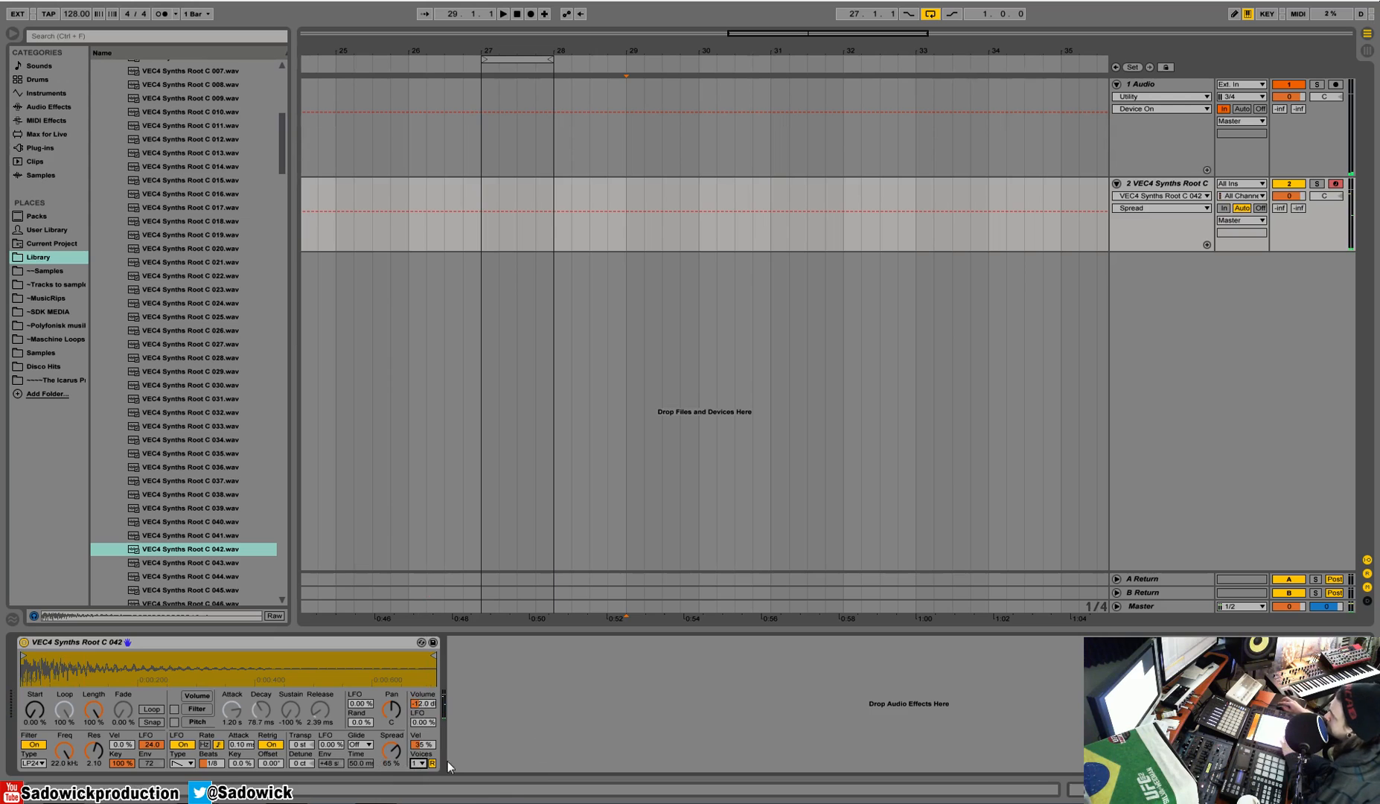
pyautogui.click(418, 763)
pyautogui.click(416, 763)
# Step: Try a velocity-to-volume amount of 100%, and set it to 43%
pyautogui.moveTo(421, 747)
pyautogui.mouseDown()
pyautogui.moveTo(397, 701)
pyautogui.moveTo(425, 707)
pyautogui.moveTo(425, 684)
pyautogui.moveTo(423, 745)
pyautogui.mouseUp()
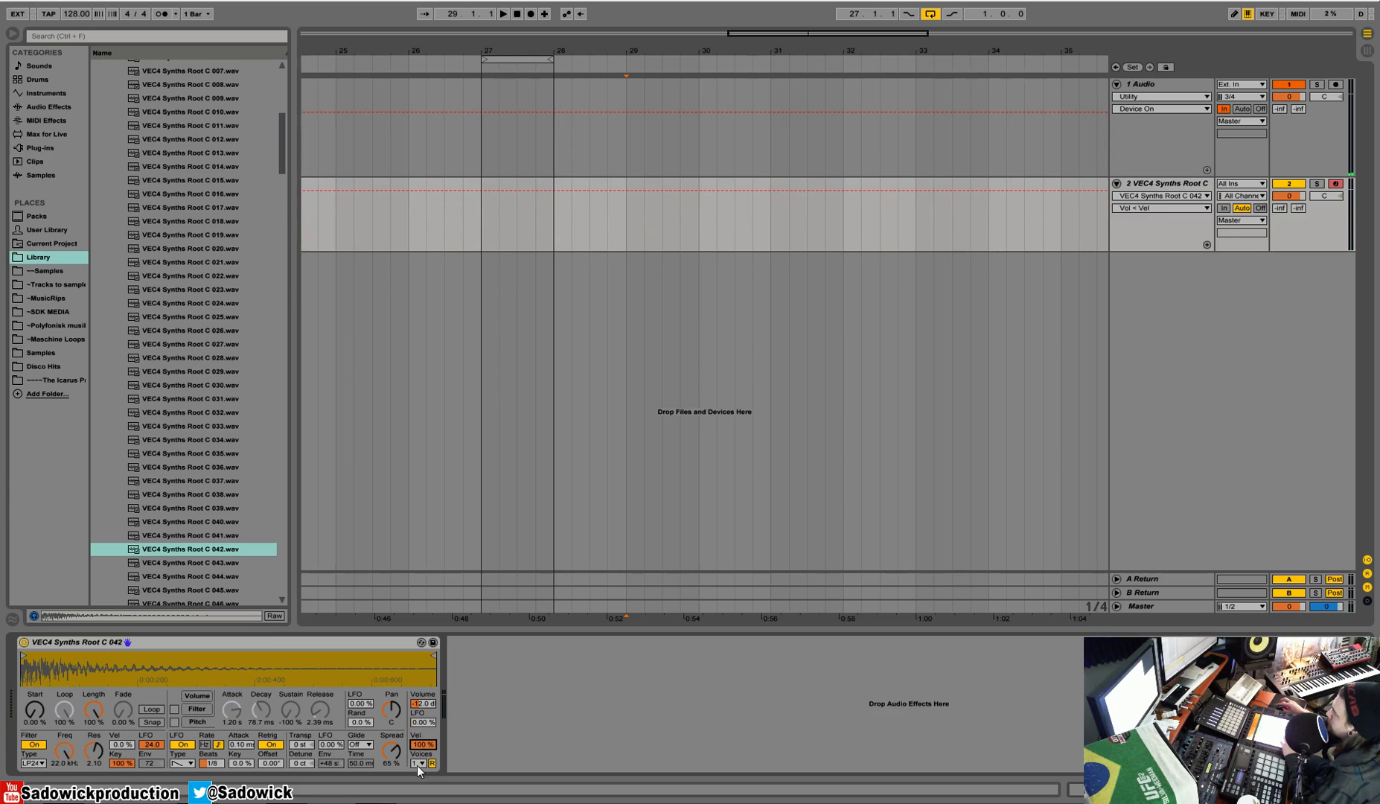
pyautogui.rightClick(430, 743)
pyautogui.click(461, 711)
pyautogui.moveTo(433, 743); pyautogui.dragTo(433, 786)
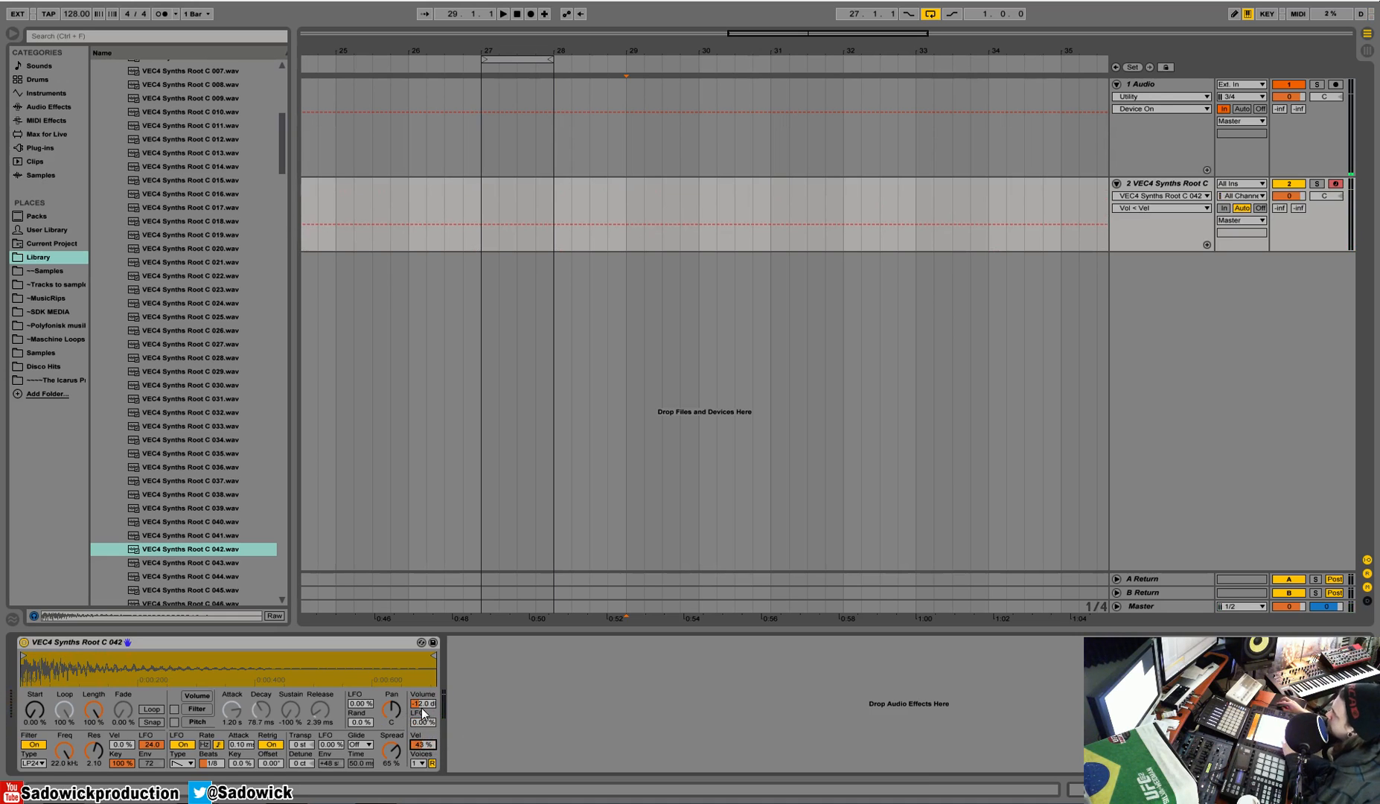
# Step: Raise the LFO's pan modulation amount to about 65% and switch the LFO waveform to sine
pyautogui.moveTo(375, 703); pyautogui.dragTo(375, 656)
pyautogui.click(184, 762)
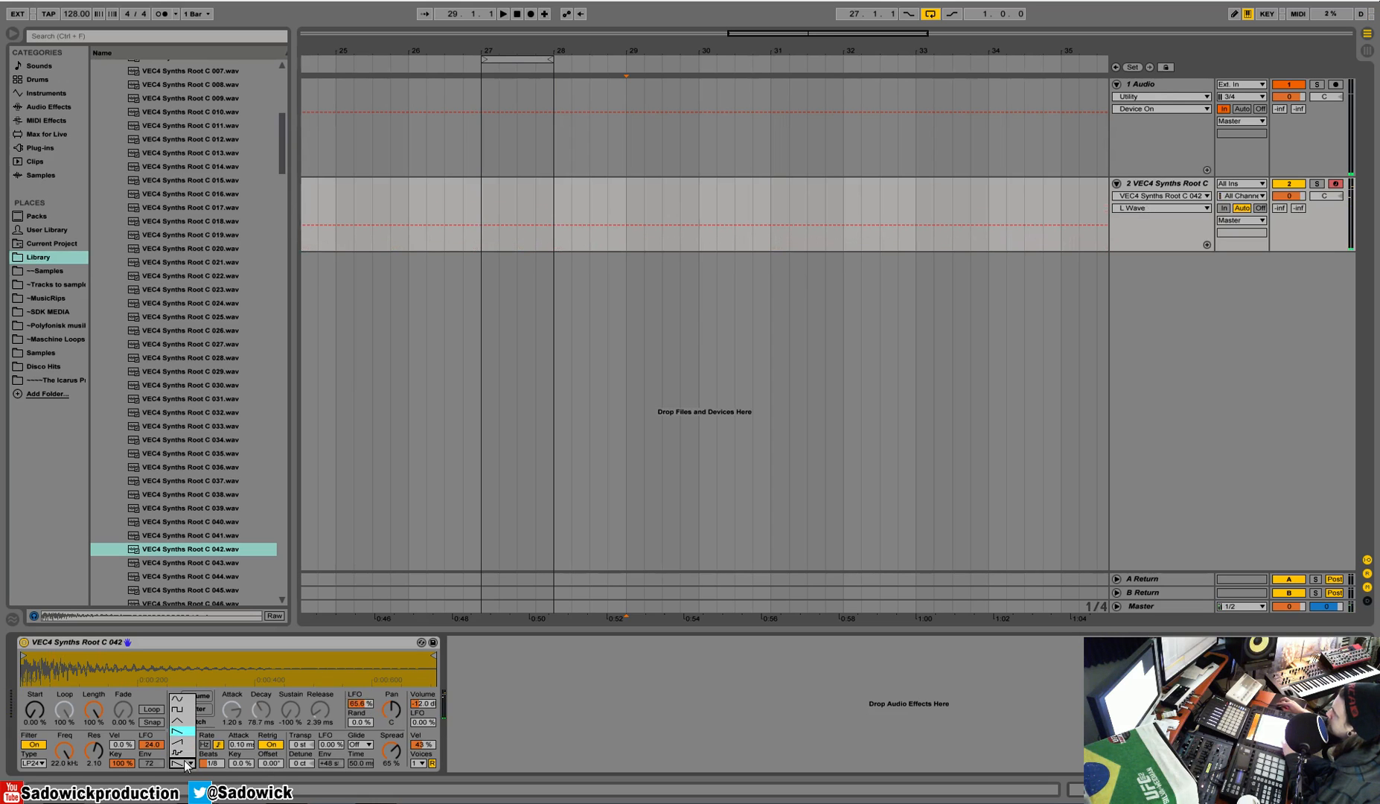
pyautogui.click(195, 701)
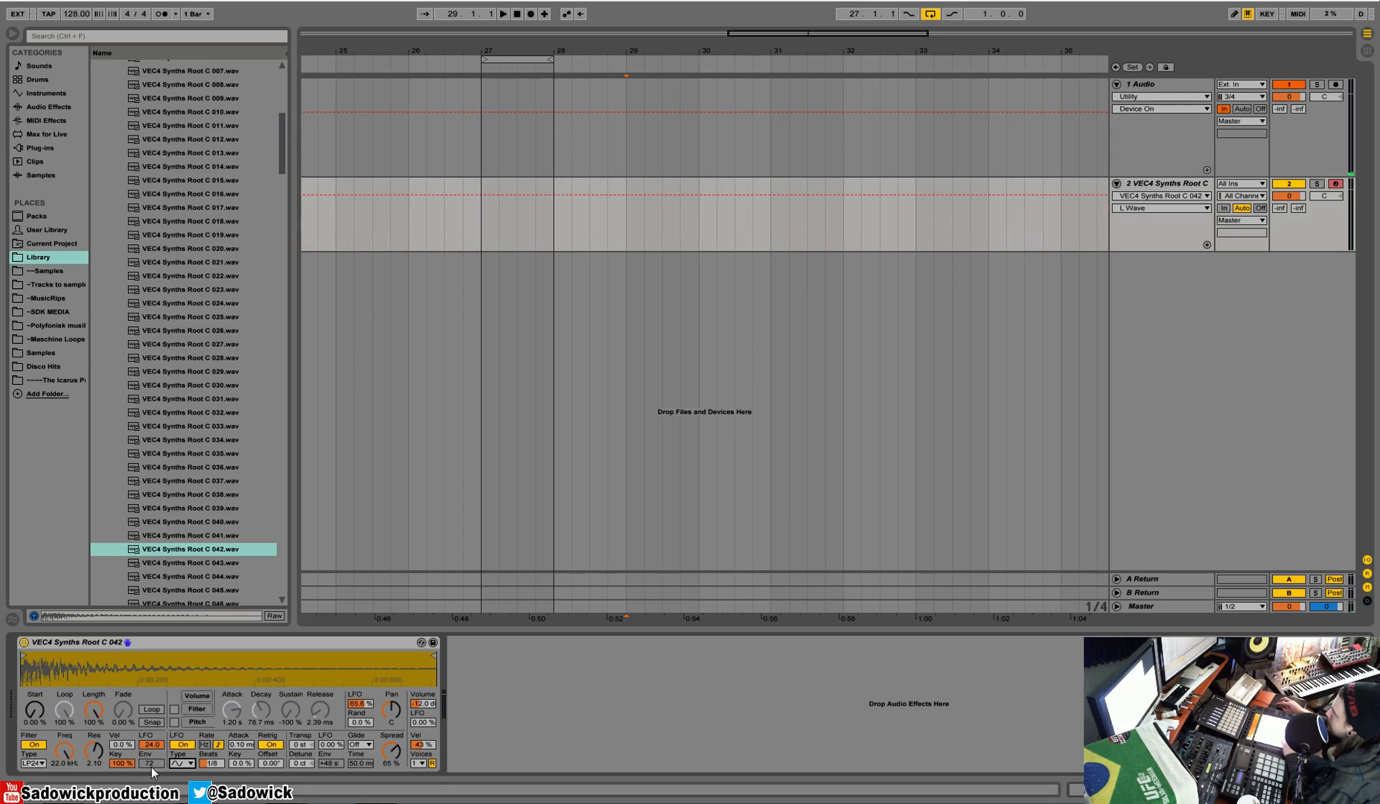
# Step: Set the LFO rate to a free-running 1.59 Hz and turn off its retrigger
pyautogui.click(205, 745)
pyautogui.moveTo(208, 763)
pyautogui.mouseDown()
pyautogui.moveTo(208, 733)
pyautogui.moveTo(209, 783)
pyautogui.mouseUp()
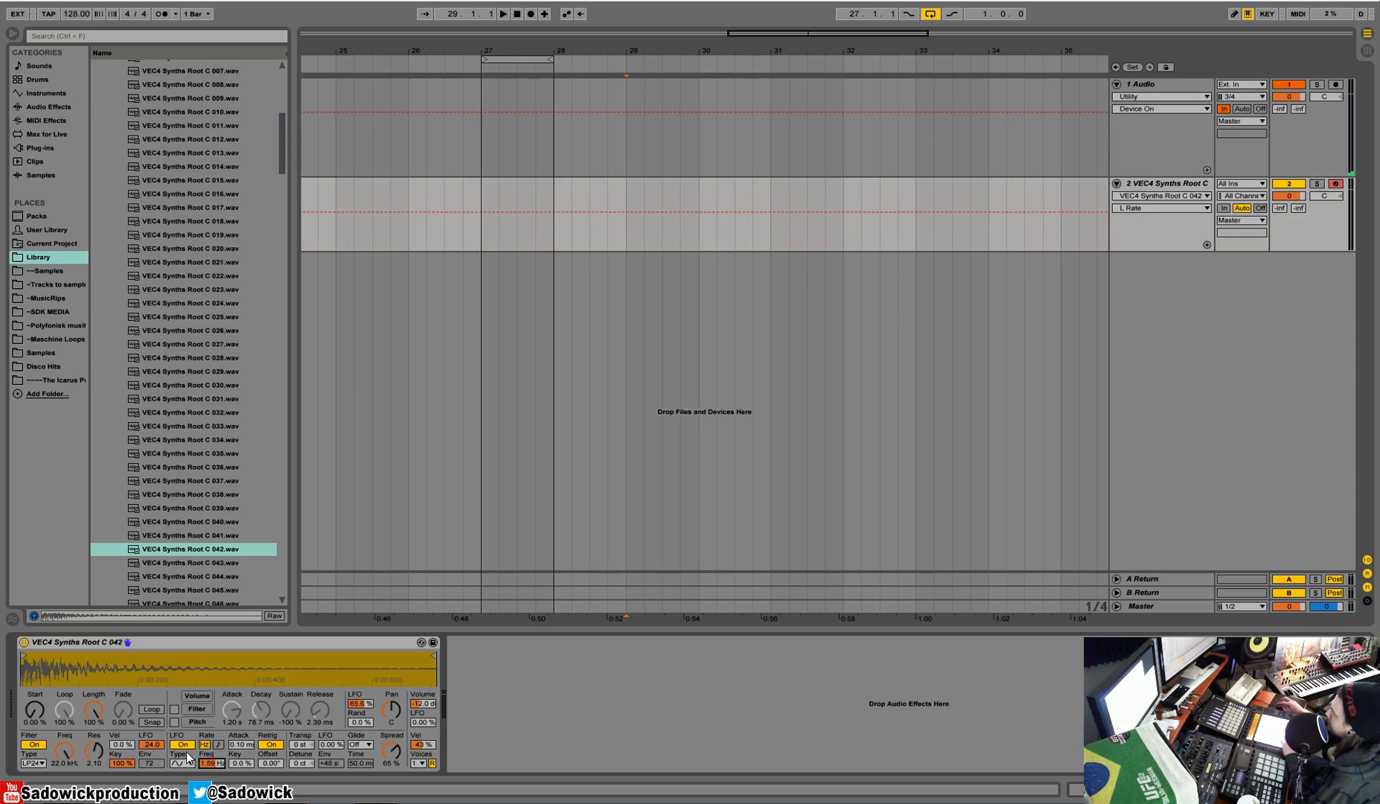
pyautogui.click(268, 745)
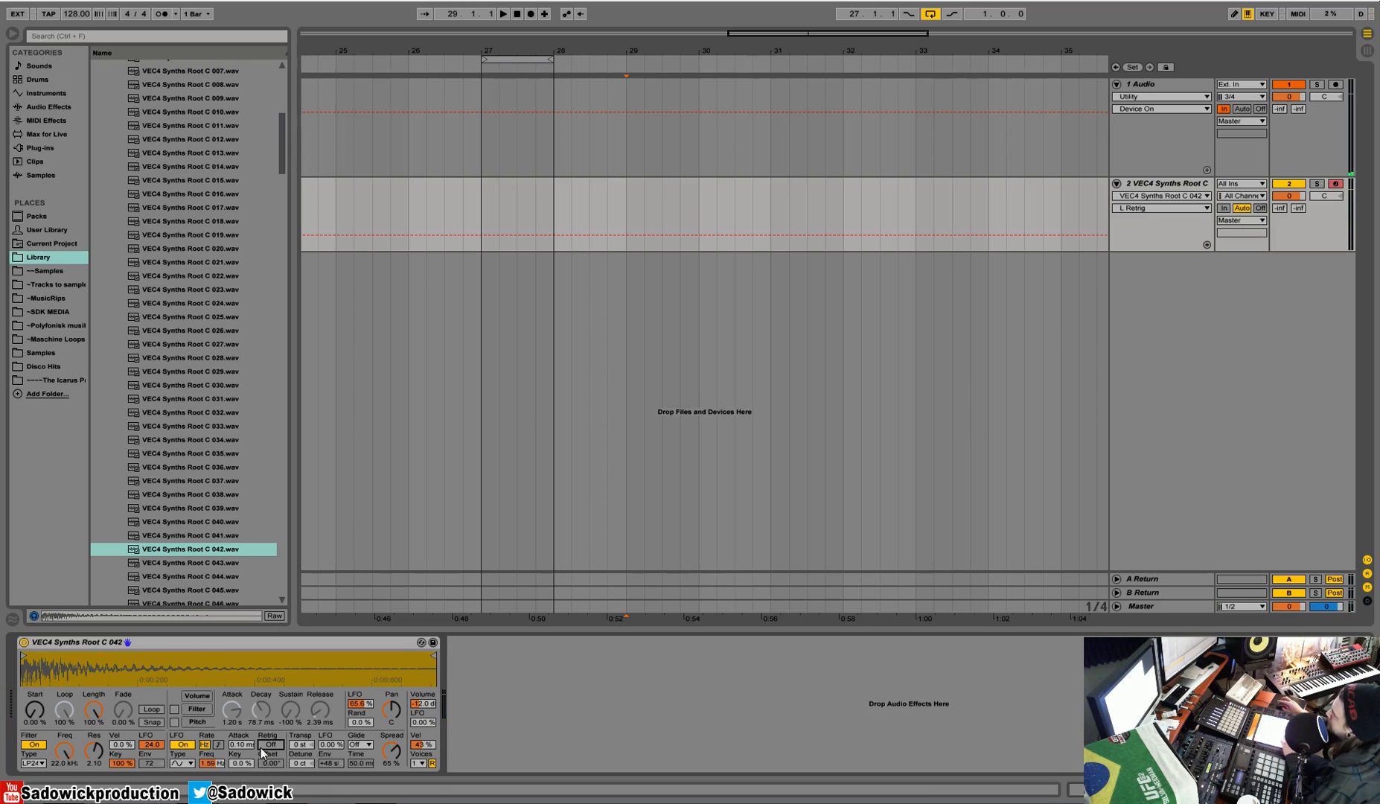
# Step: Convert the Simpler with its current settings into a Sampler
pyautogui.rightClick(188, 639)
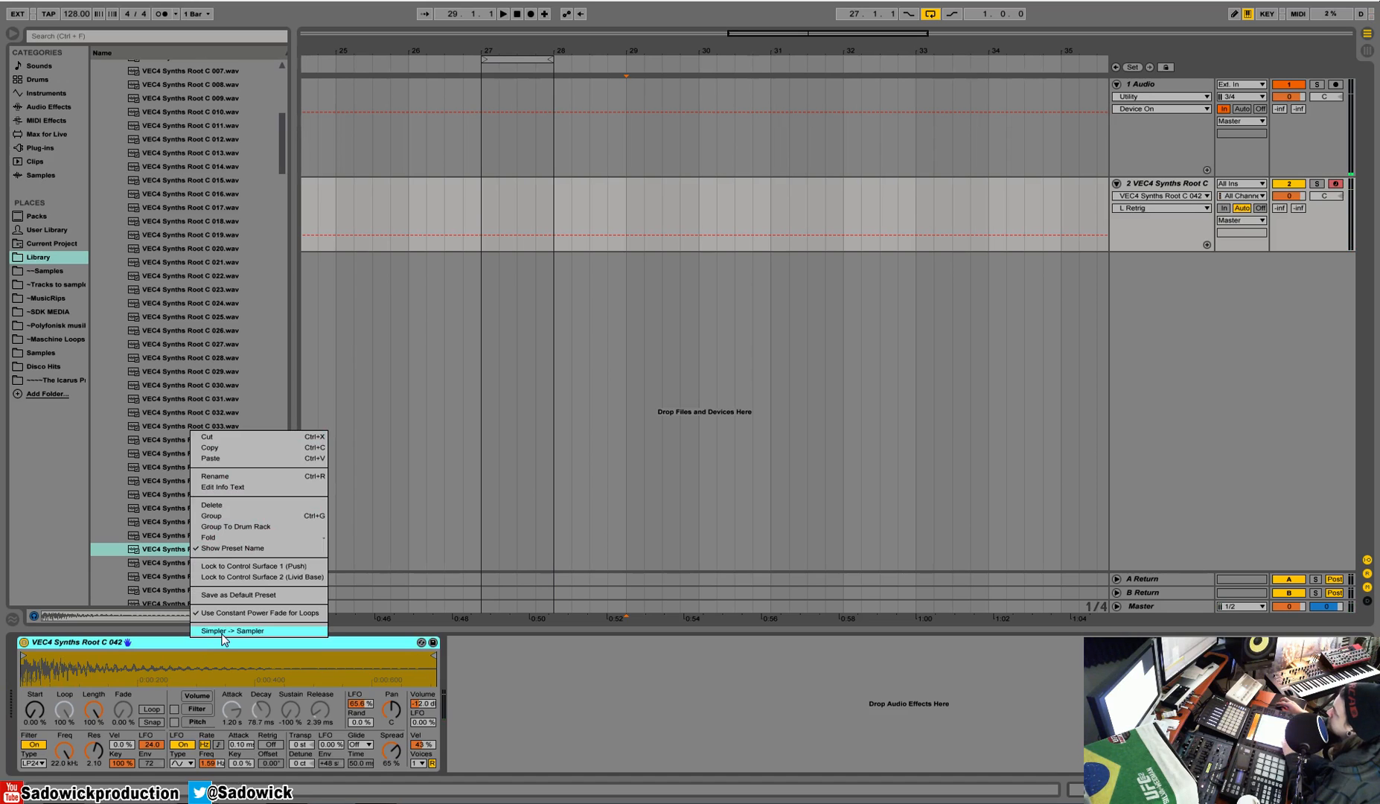
pyautogui.click(222, 632)
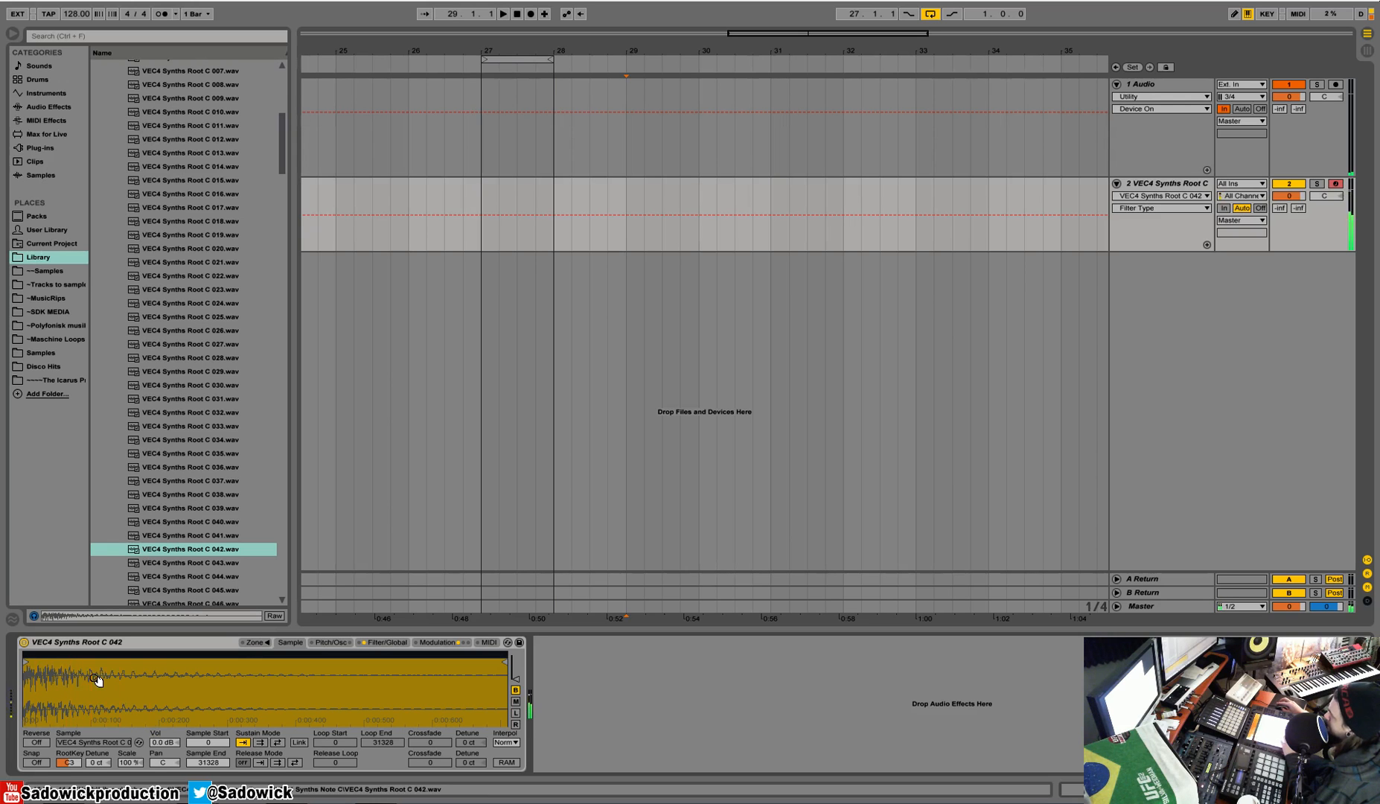
# Step: Replace the Sampler with a fresh default Simpler by reloading the sample VEC4 Synths Root C 042.wav onto the track
pyautogui.rightClick(128, 640)
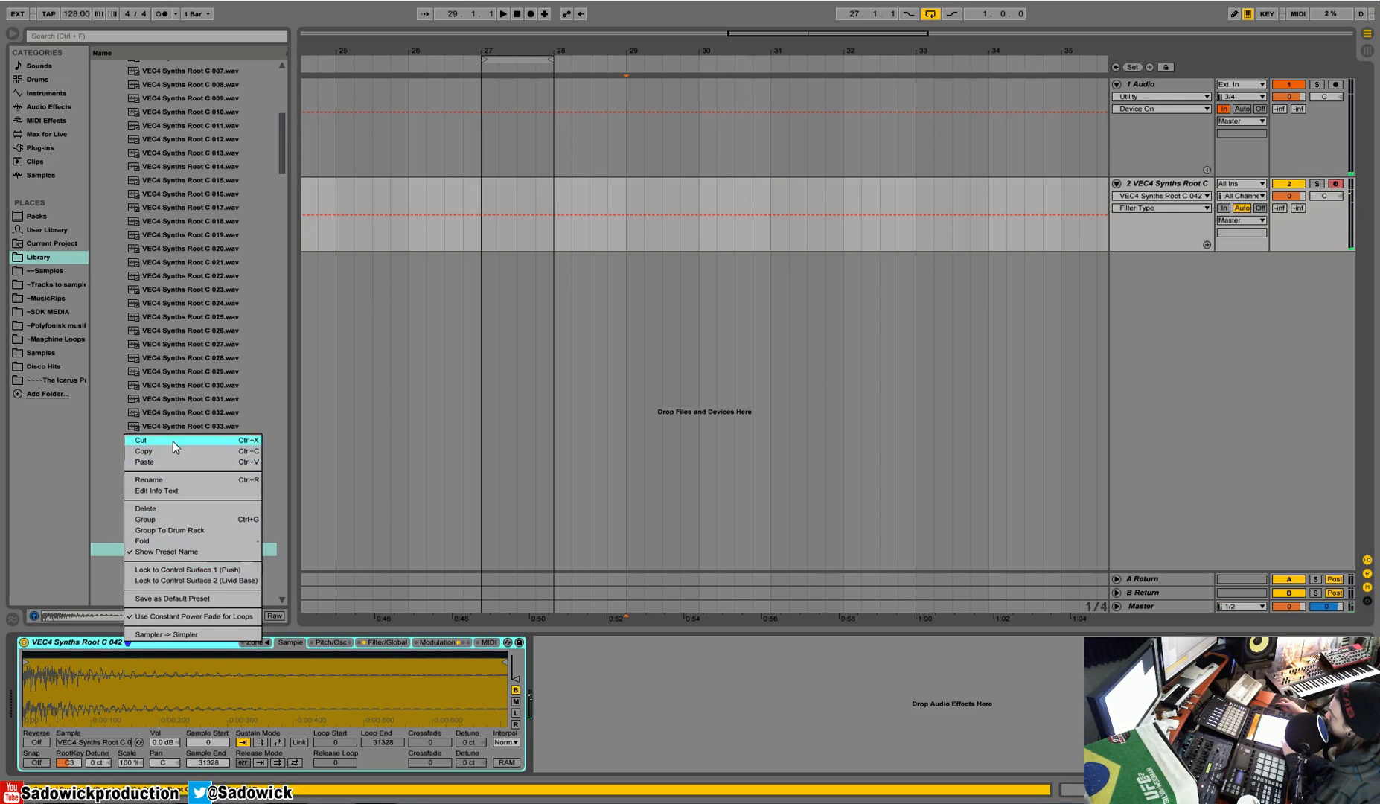
pyautogui.click(181, 485)
pyautogui.moveTo(180, 556); pyautogui.dragTo(203, 692)
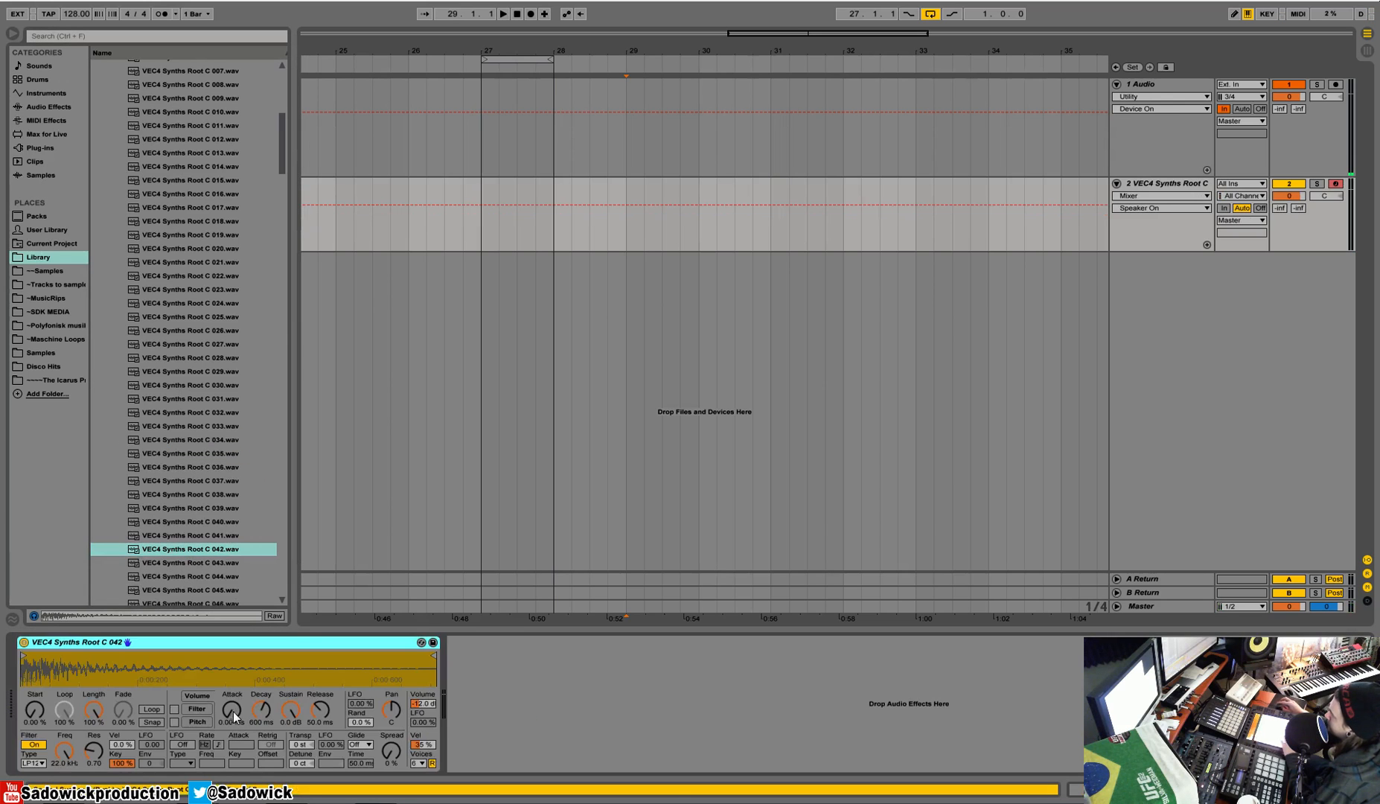
# Step: Convert the fresh Simpler into a Sampler and examine its root key setting
pyautogui.rightClick(292, 640)
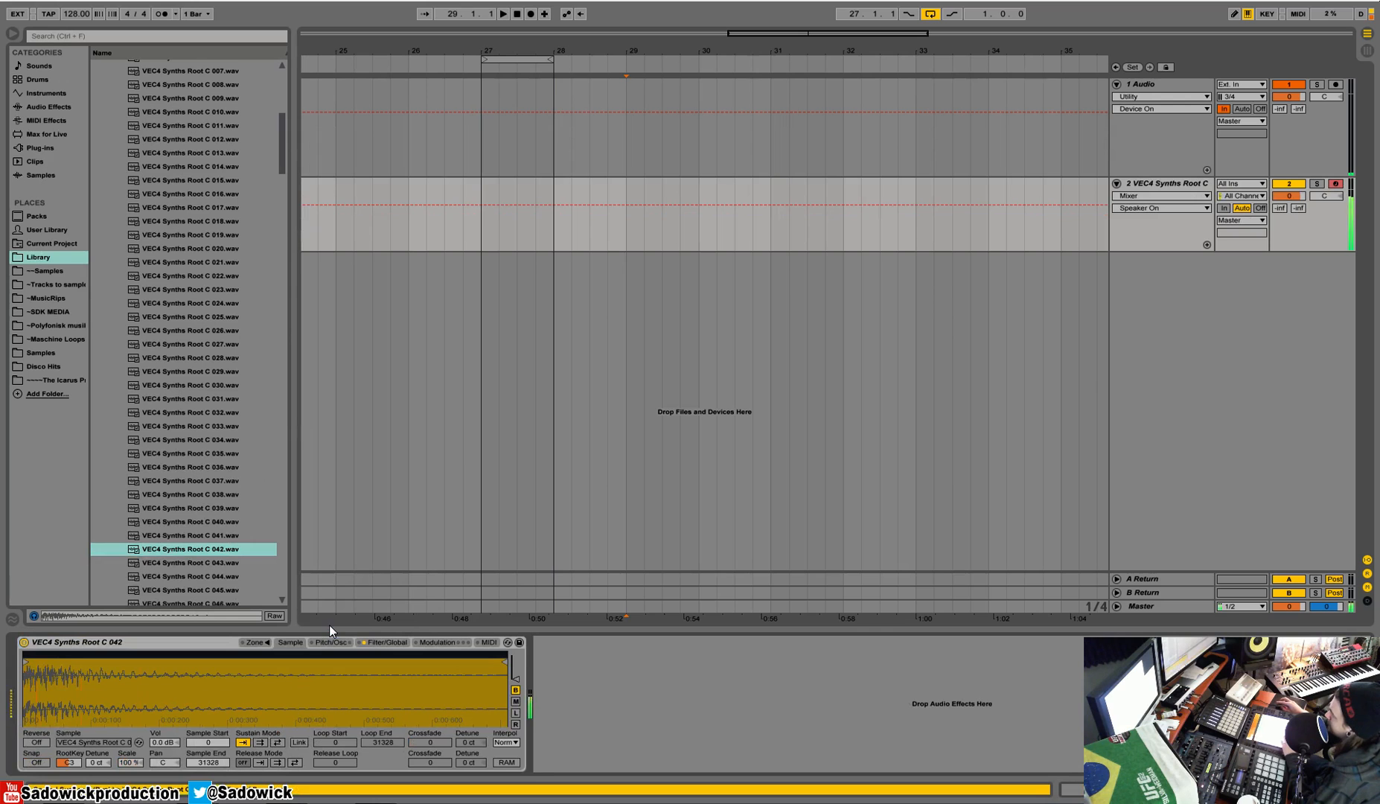
pyautogui.click(69, 763)
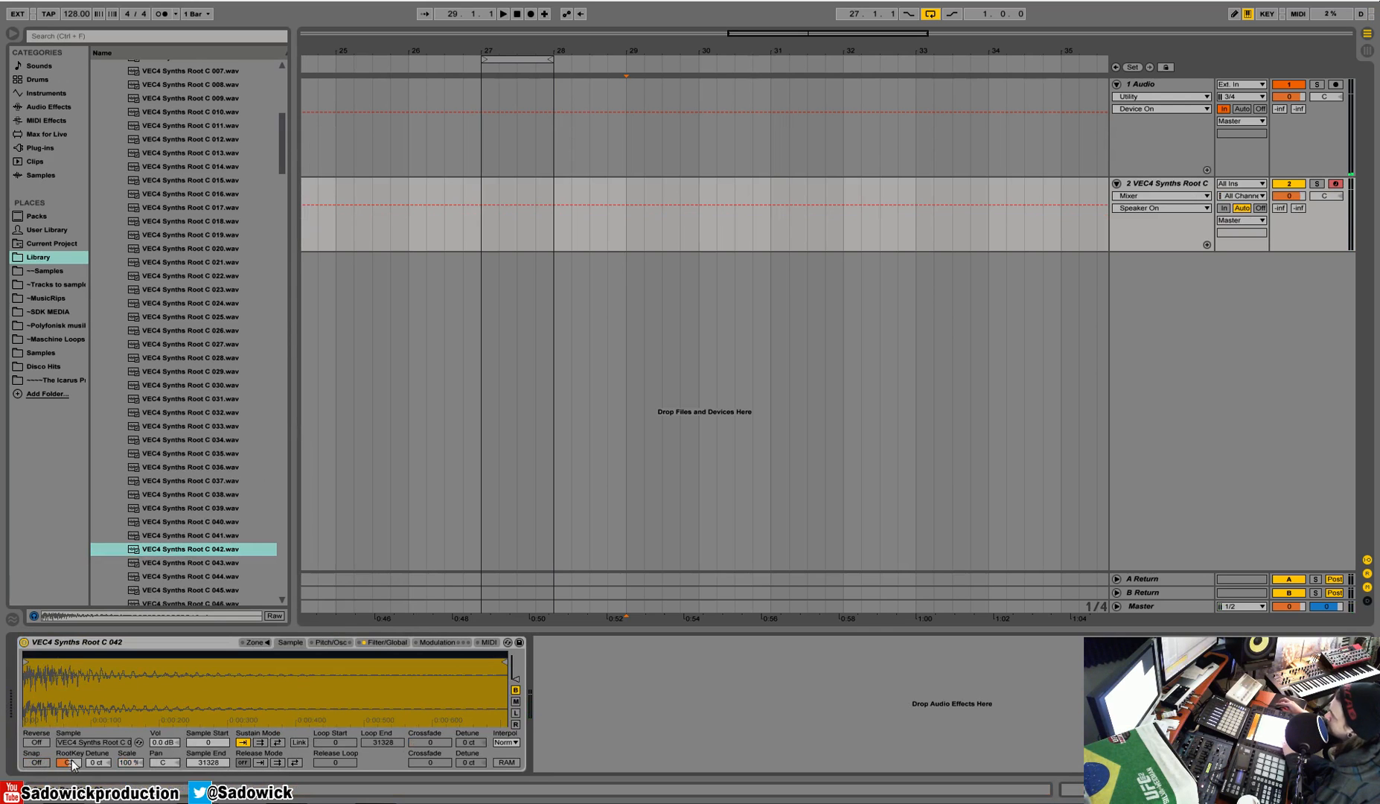
pyautogui.scroll(-3, 190, 299)
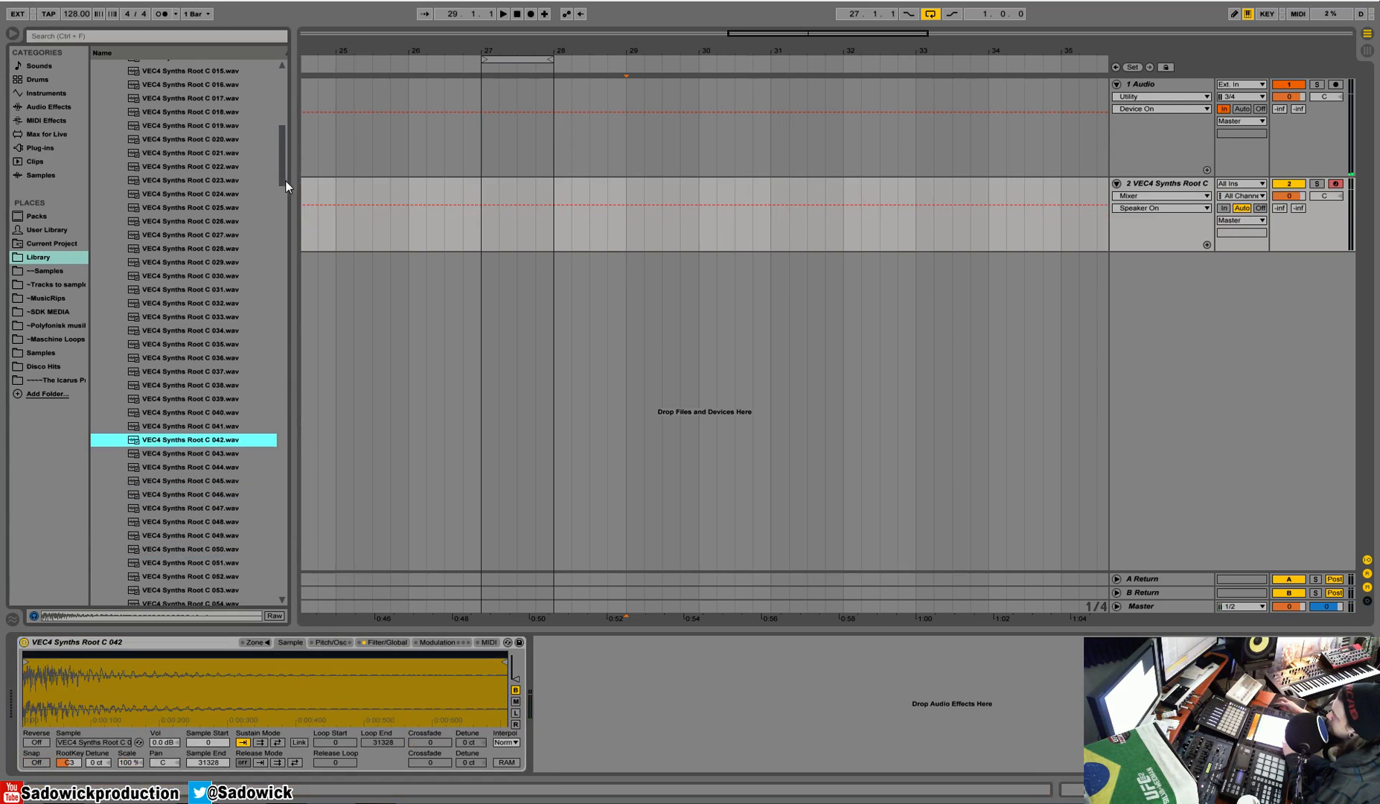
# Step: Browse the VEC4 Basses Note C folder and load VEC4 Basses Root C 007.wav into the Sampler in place of the synth sample
pyautogui.moveTo(286, 181); pyautogui.dragTo(284, 137)
pyautogui.click(115, 171)
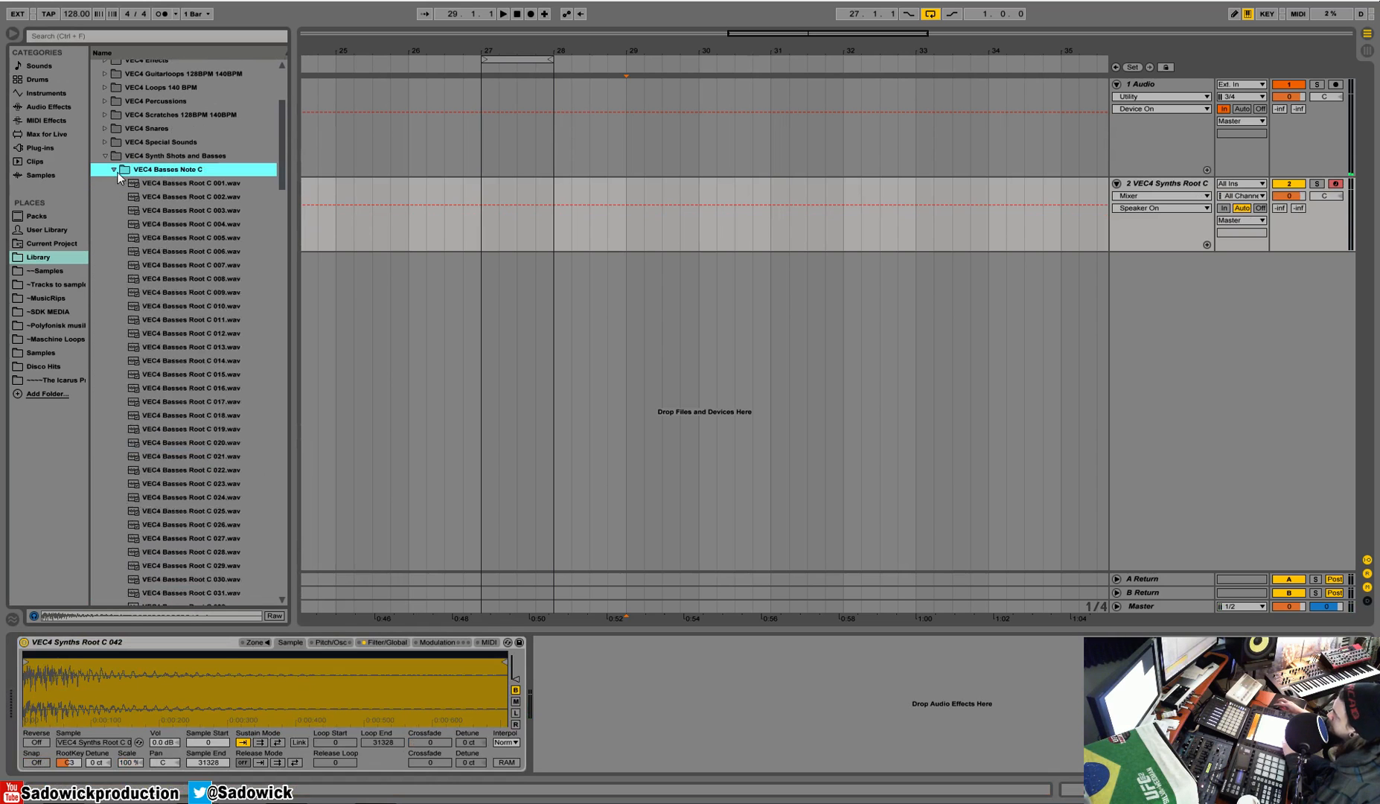
pyautogui.click(160, 292)
pyautogui.scroll(-3, 157, 386)
pyautogui.scroll(-3, 157, 386)
pyautogui.scroll(2, 180, 279)
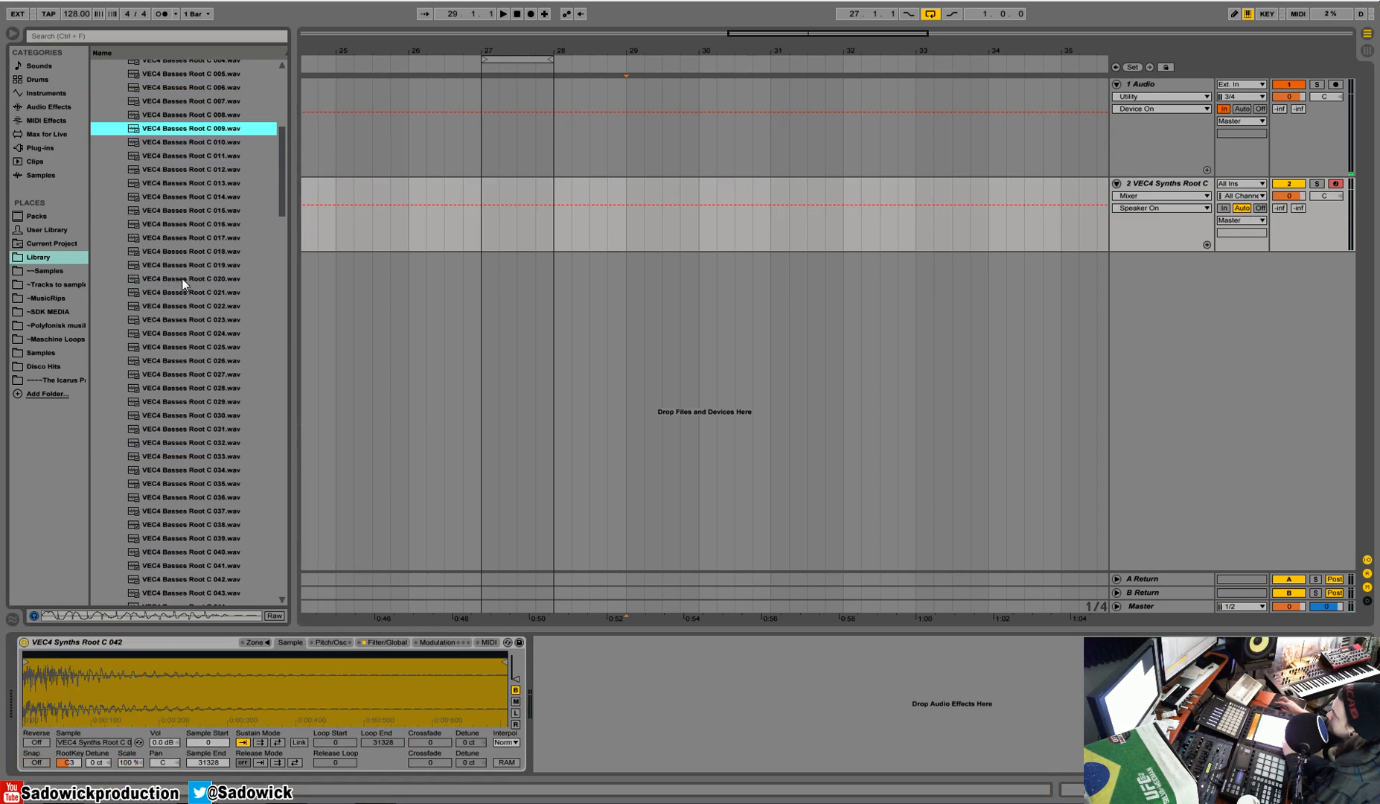
pyautogui.click(171, 238)
pyautogui.click(203, 101)
pyautogui.moveTo(199, 95); pyautogui.dragTo(126, 663)
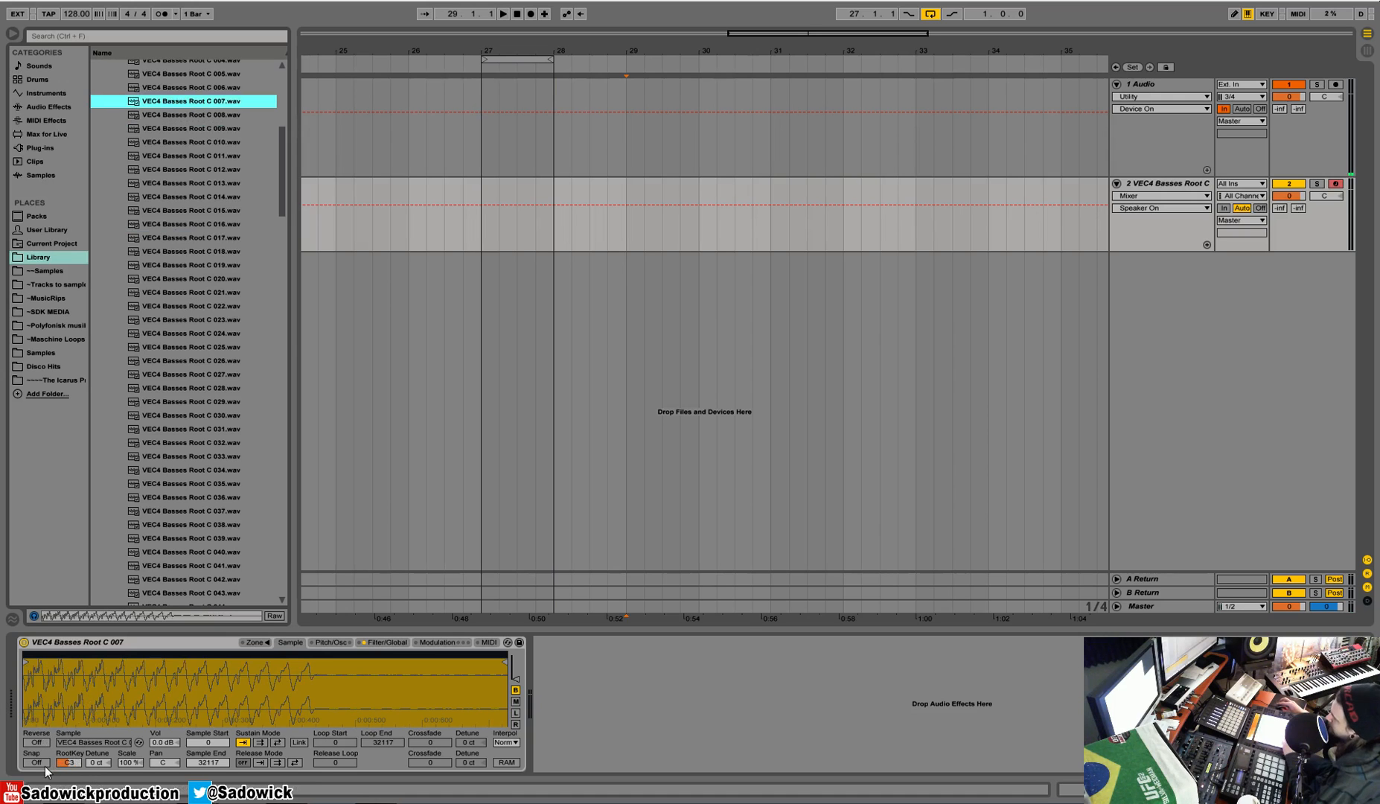
# Step: Try reverse playback with the sample end pulled in to 20031, and switch reverse back off
pyautogui.click(38, 743)
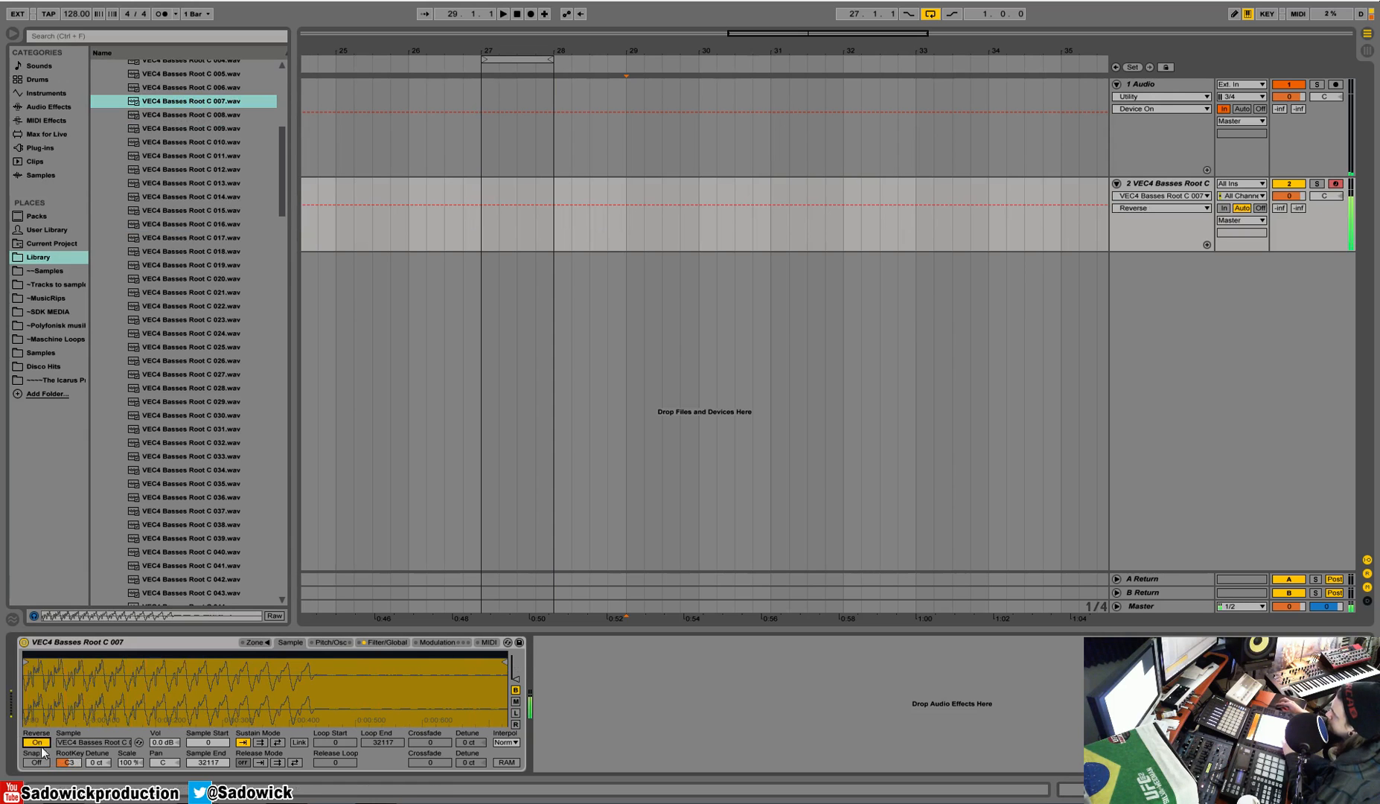
pyautogui.moveTo(507, 658); pyautogui.dragTo(319, 657)
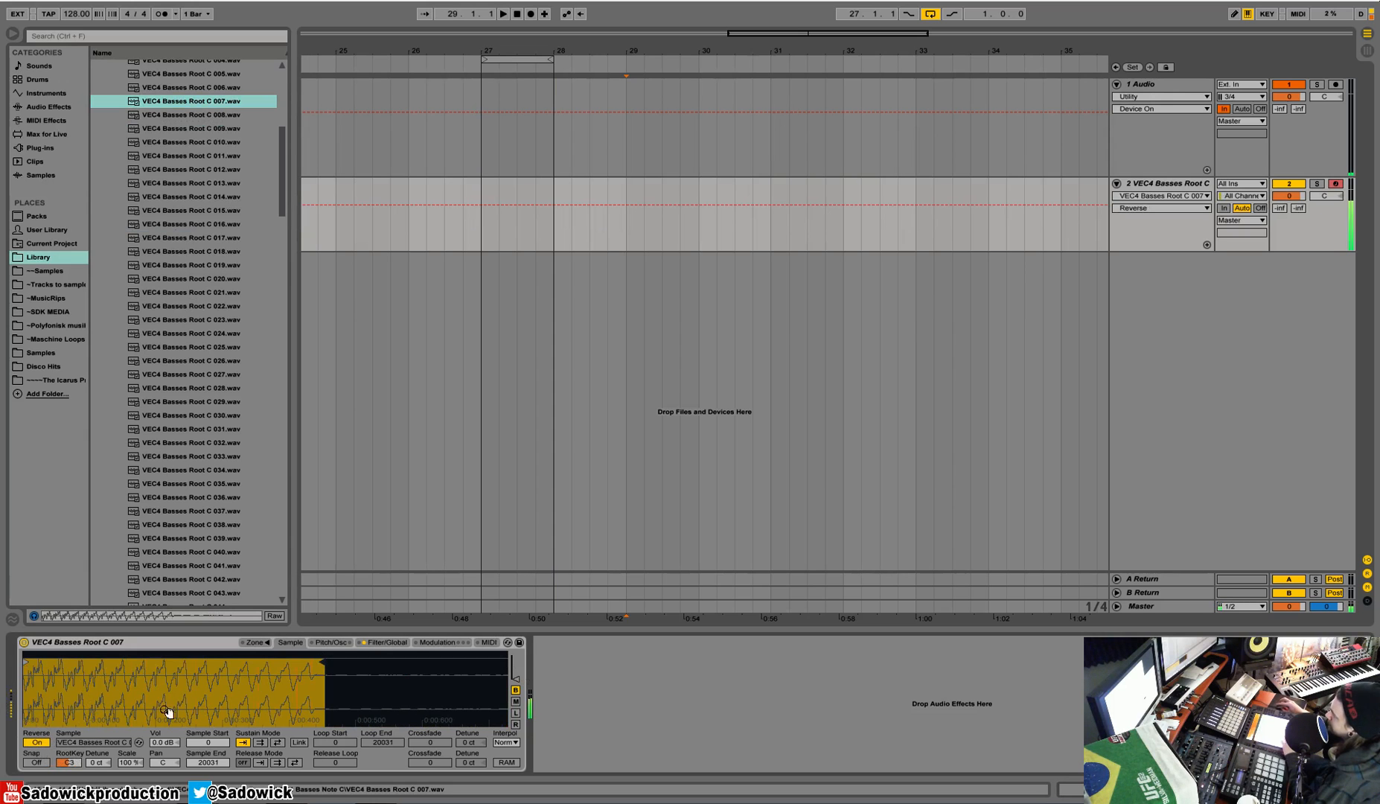
pyautogui.click(36, 743)
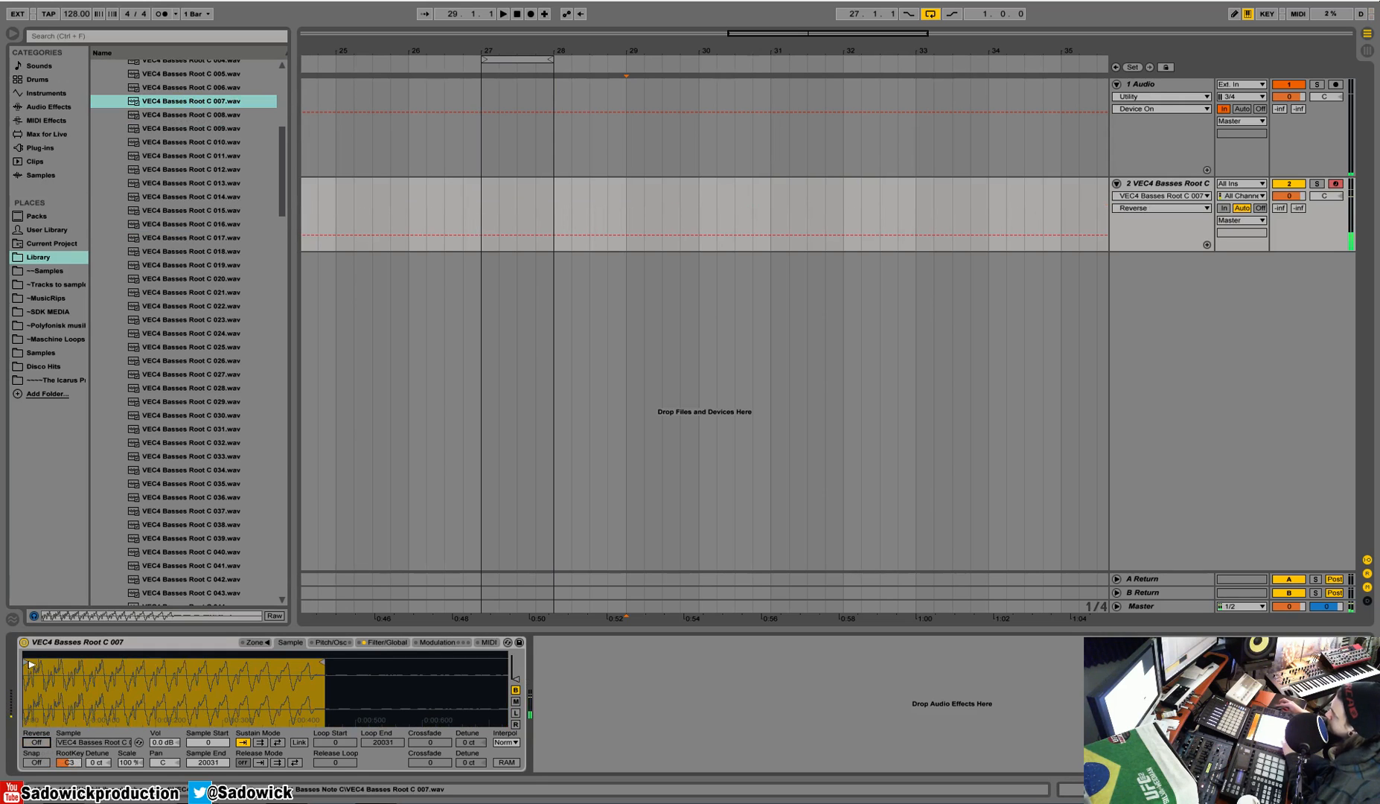
# Step: Narrow the bass sample to a short waveform section, with the sample start at 7502 and the sample end at 8868
pyautogui.moveTo(31, 675)
pyautogui.mouseDown()
pyautogui.moveTo(145, 677)
pyautogui.moveTo(143, 711)
pyautogui.moveTo(144, 696)
pyautogui.mouseUp()
pyautogui.moveTo(457, 662)
pyautogui.mouseDown()
pyautogui.moveTo(169, 684)
pyautogui.moveTo(166, 713)
pyautogui.mouseUp()
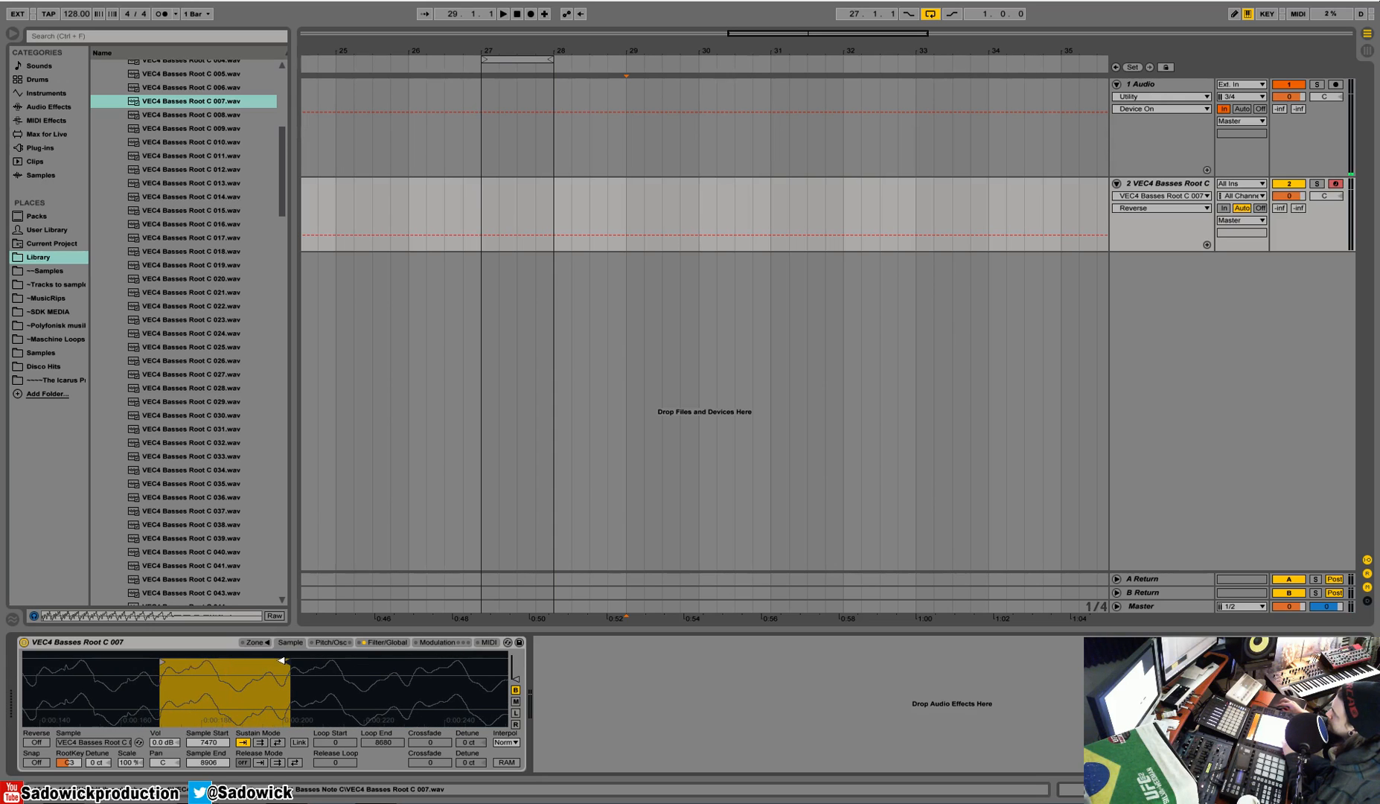
pyautogui.moveTo(280, 659)
pyautogui.mouseDown()
pyautogui.moveTo(360, 668)
pyautogui.moveTo(332, 659)
pyautogui.moveTo(347, 679)
pyautogui.moveTo(346, 662)
pyautogui.moveTo(355, 681)
pyautogui.moveTo(369, 665)
pyautogui.moveTo(370, 677)
pyautogui.mouseUp()
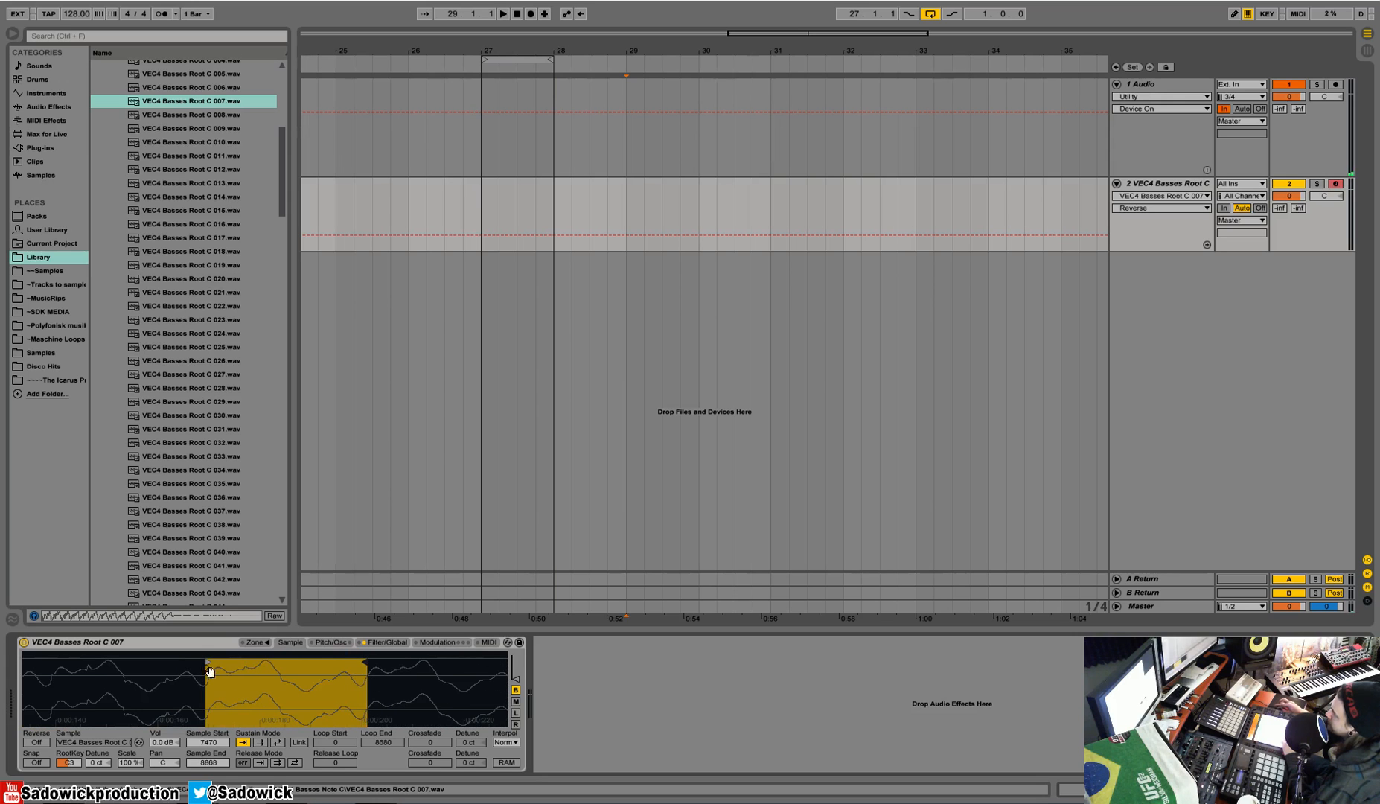
pyautogui.moveTo(207, 661)
pyautogui.mouseDown()
pyautogui.moveTo(152, 659)
pyautogui.moveTo(172, 657)
pyautogui.moveTo(146, 674)
pyautogui.moveTo(145, 658)
pyautogui.mouseUp()
pyautogui.moveTo(258, 706); pyautogui.dragTo(231, 774)
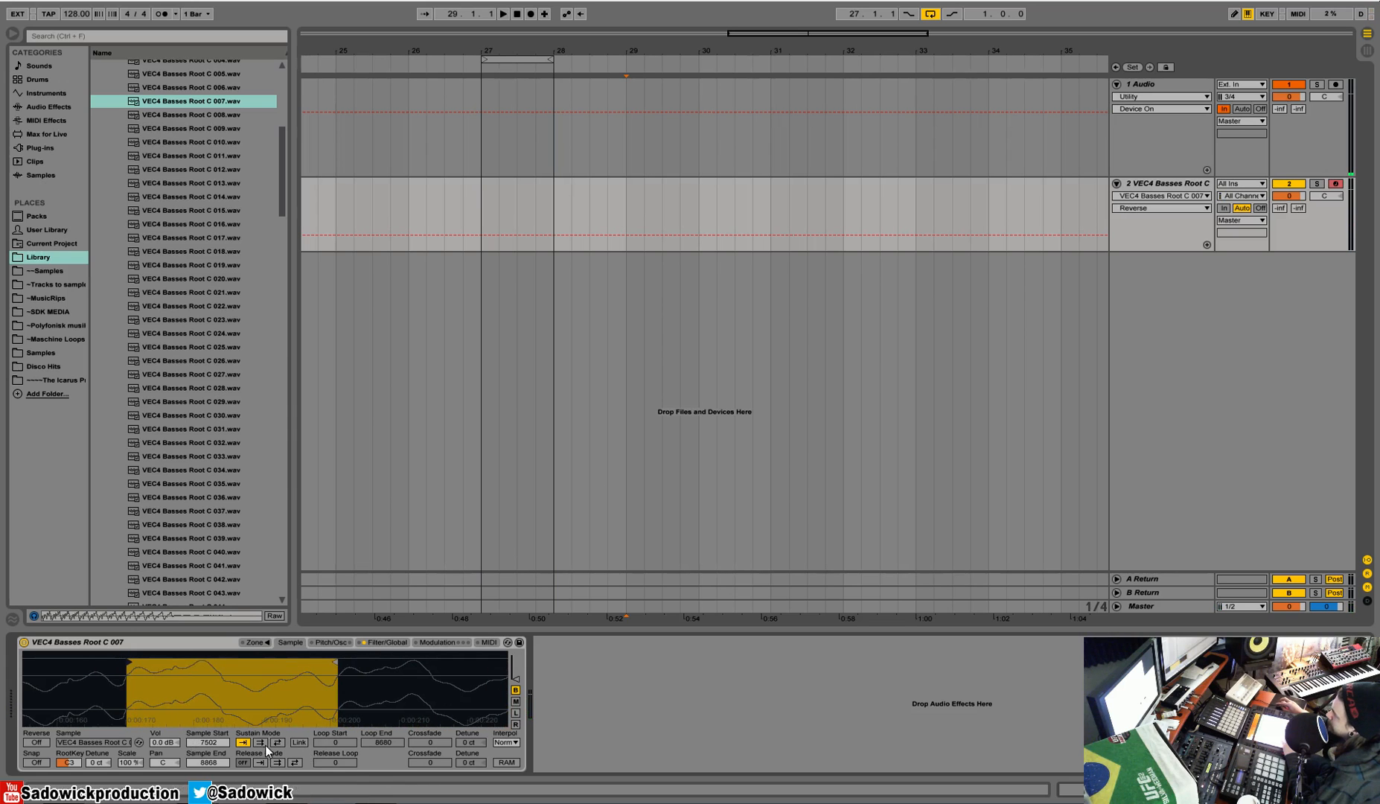
# Step: Enable forward looping for the sustain and set the loop start to 7502 and the loop end to 8868
pyautogui.click(261, 743)
pyautogui.click(246, 743)
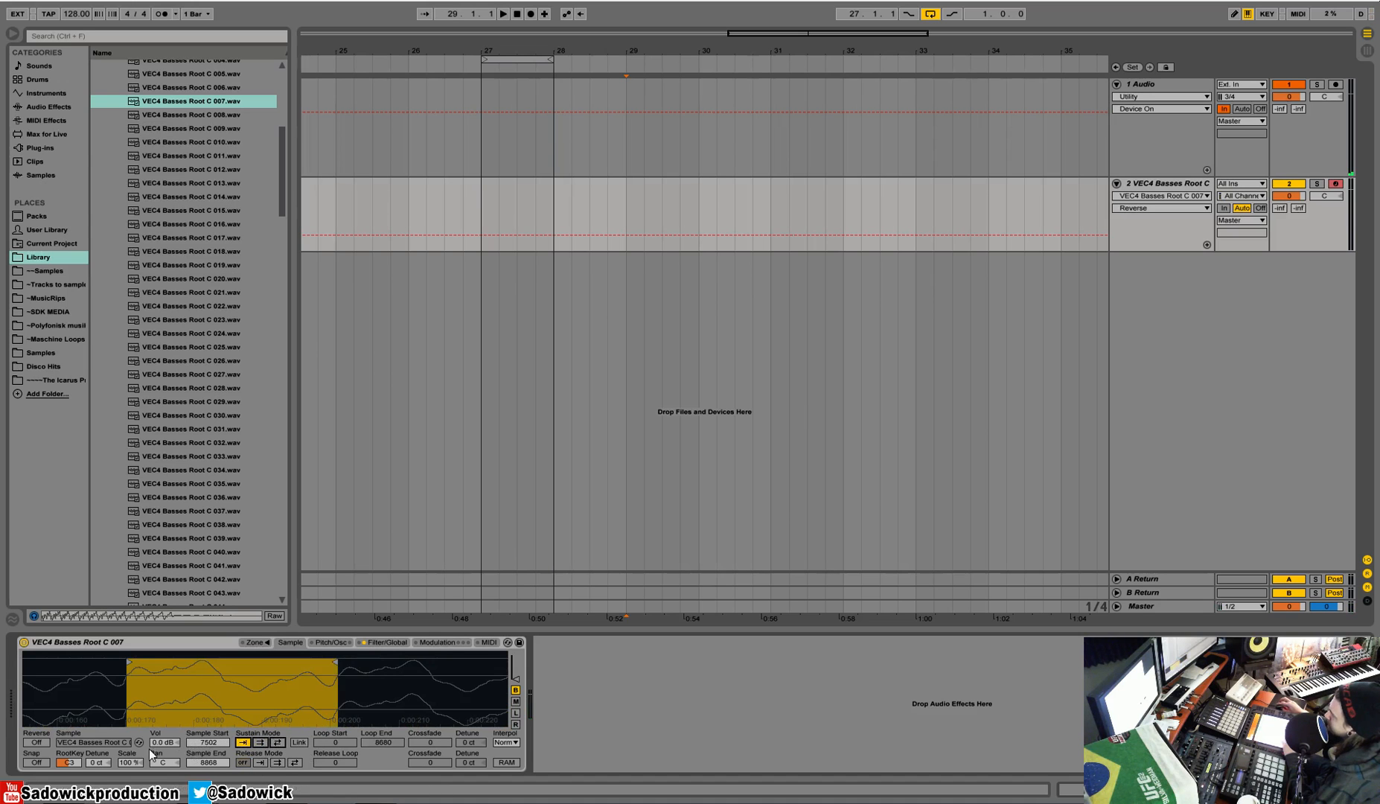
pyautogui.moveTo(226, 702); pyautogui.dragTo(255, 685)
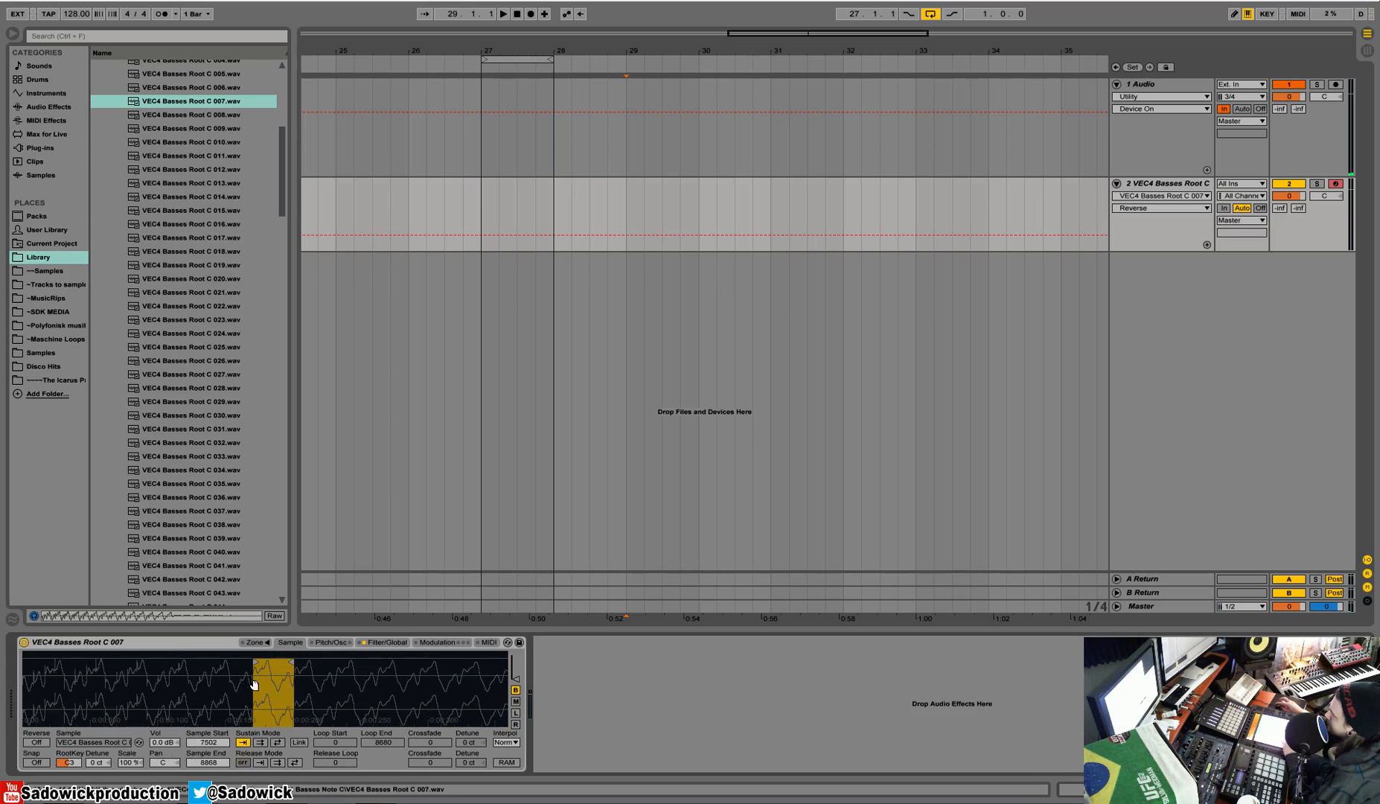
pyautogui.moveTo(111, 698); pyautogui.dragTo(113, 674)
pyautogui.click(261, 743)
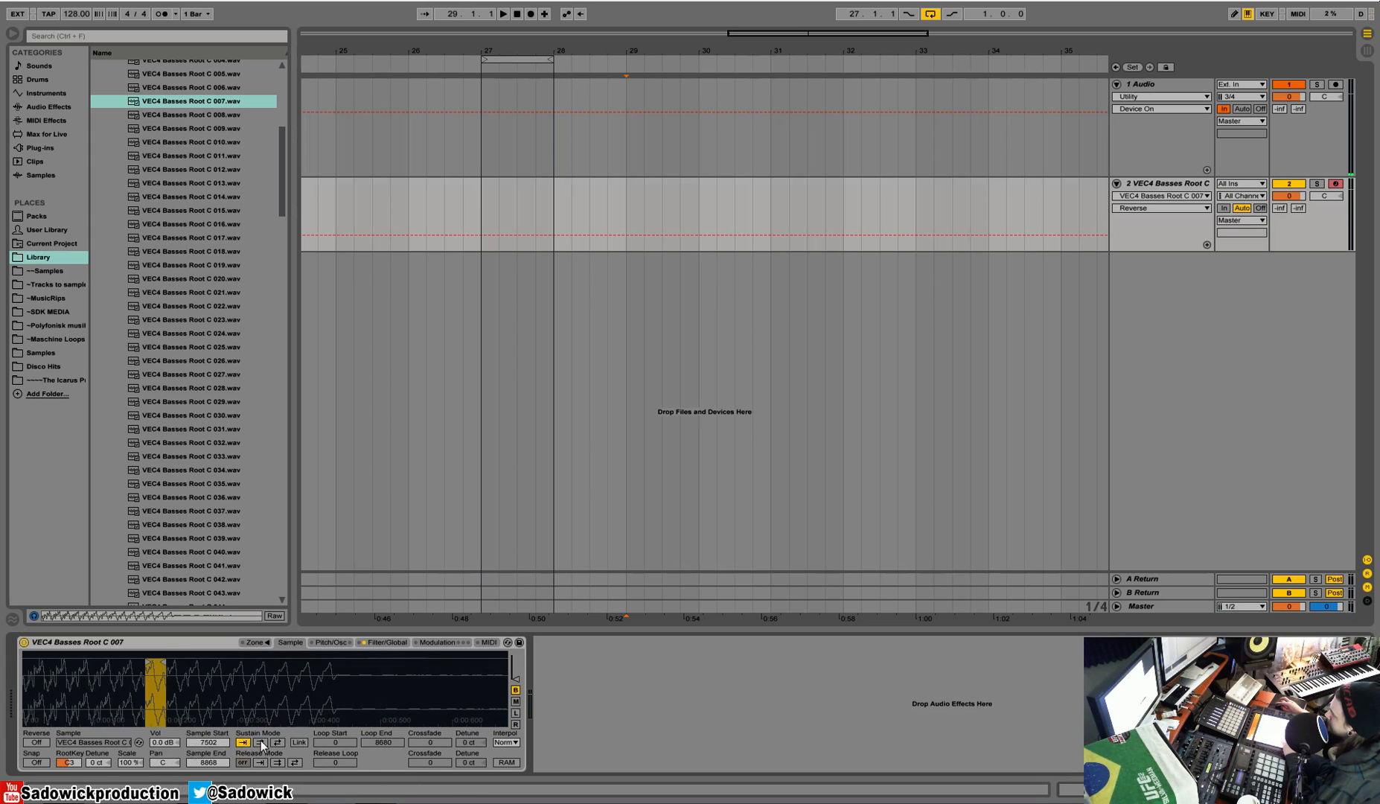
pyautogui.moveTo(28, 651)
pyautogui.mouseDown()
pyautogui.moveTo(318, 671)
pyautogui.moveTo(338, 653)
pyautogui.moveTo(478, 649)
pyautogui.mouseUp()
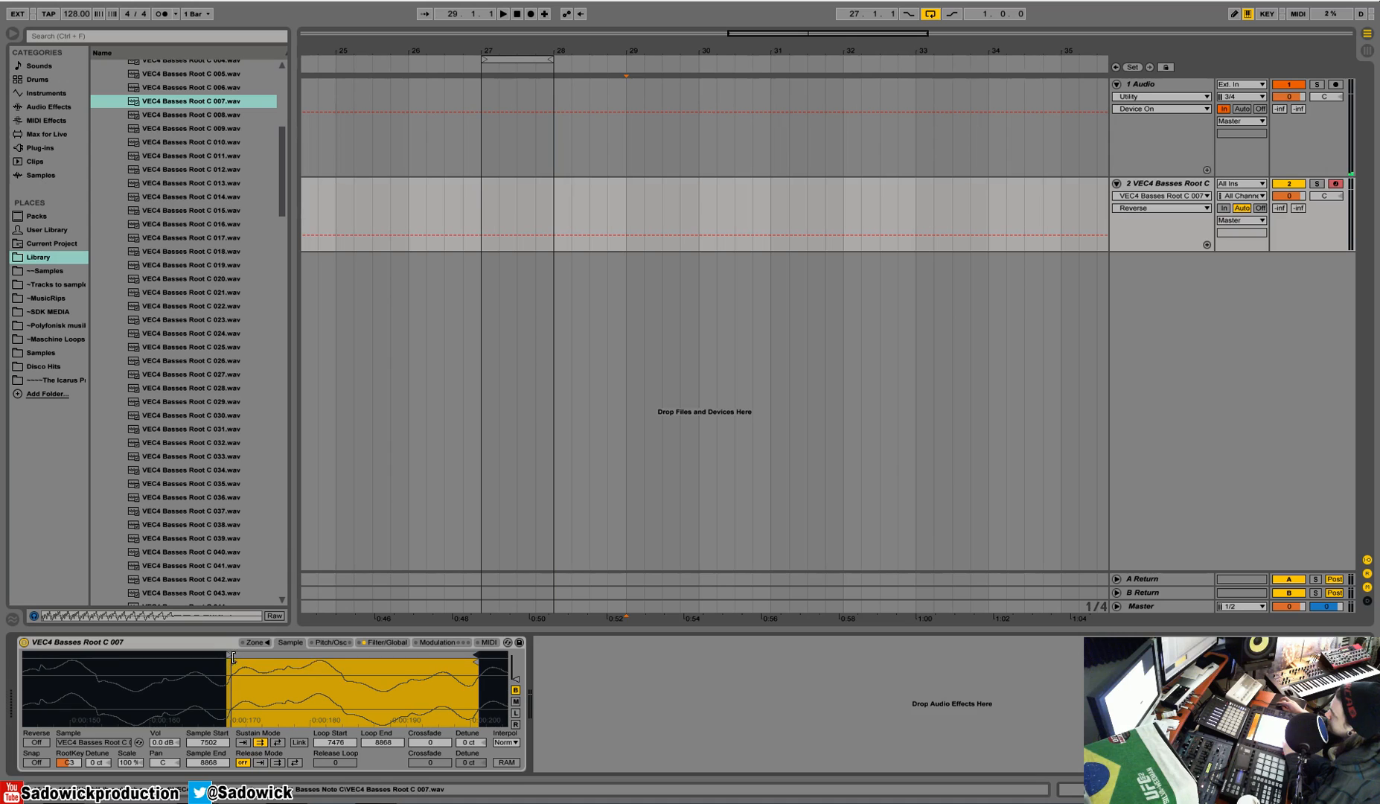
pyautogui.moveTo(232, 656)
pyautogui.mouseDown()
pyautogui.moveTo(244, 655)
pyautogui.moveTo(219, 653)
pyautogui.mouseUp()
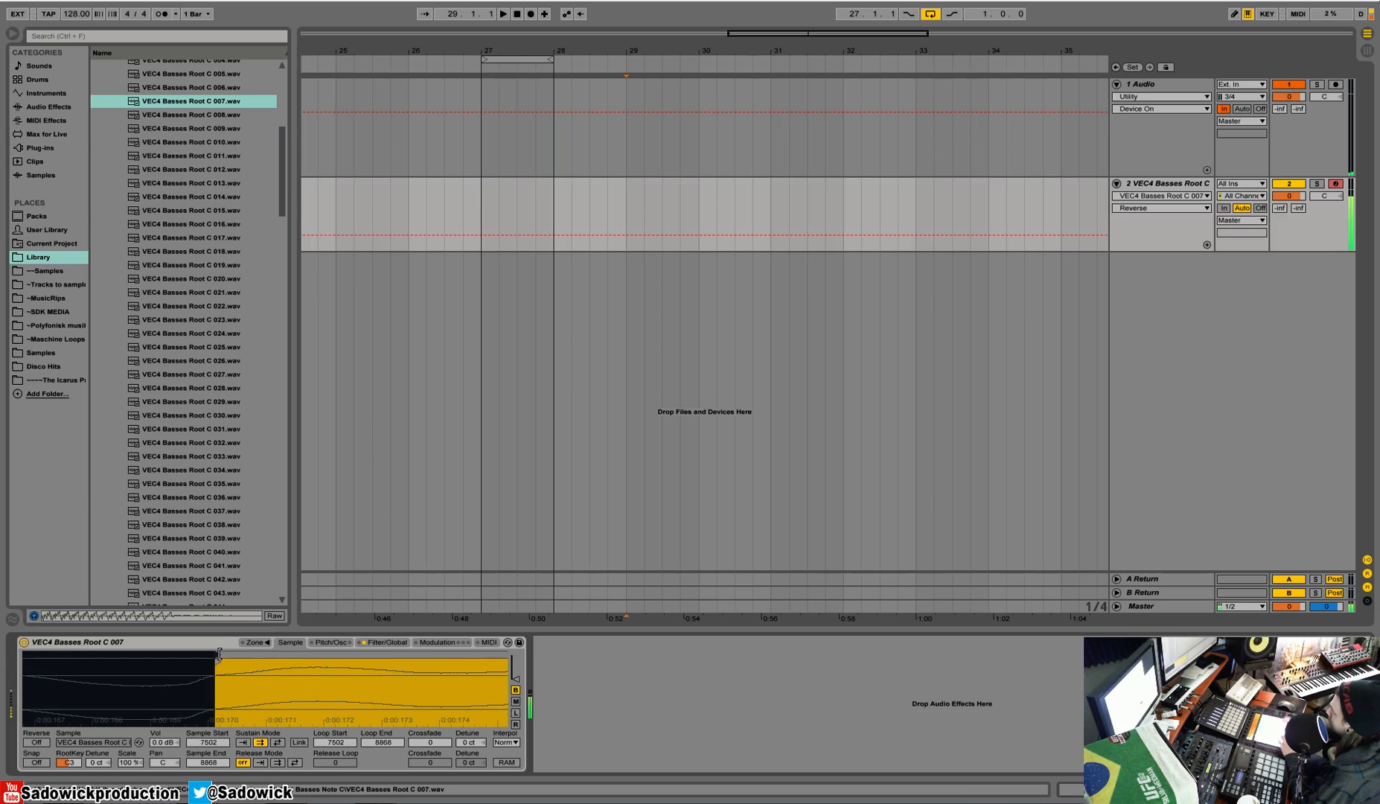
# Step: Set the sample's interpolation quality to Best
pyautogui.moveTo(260, 685); pyautogui.dragTo(196, 685)
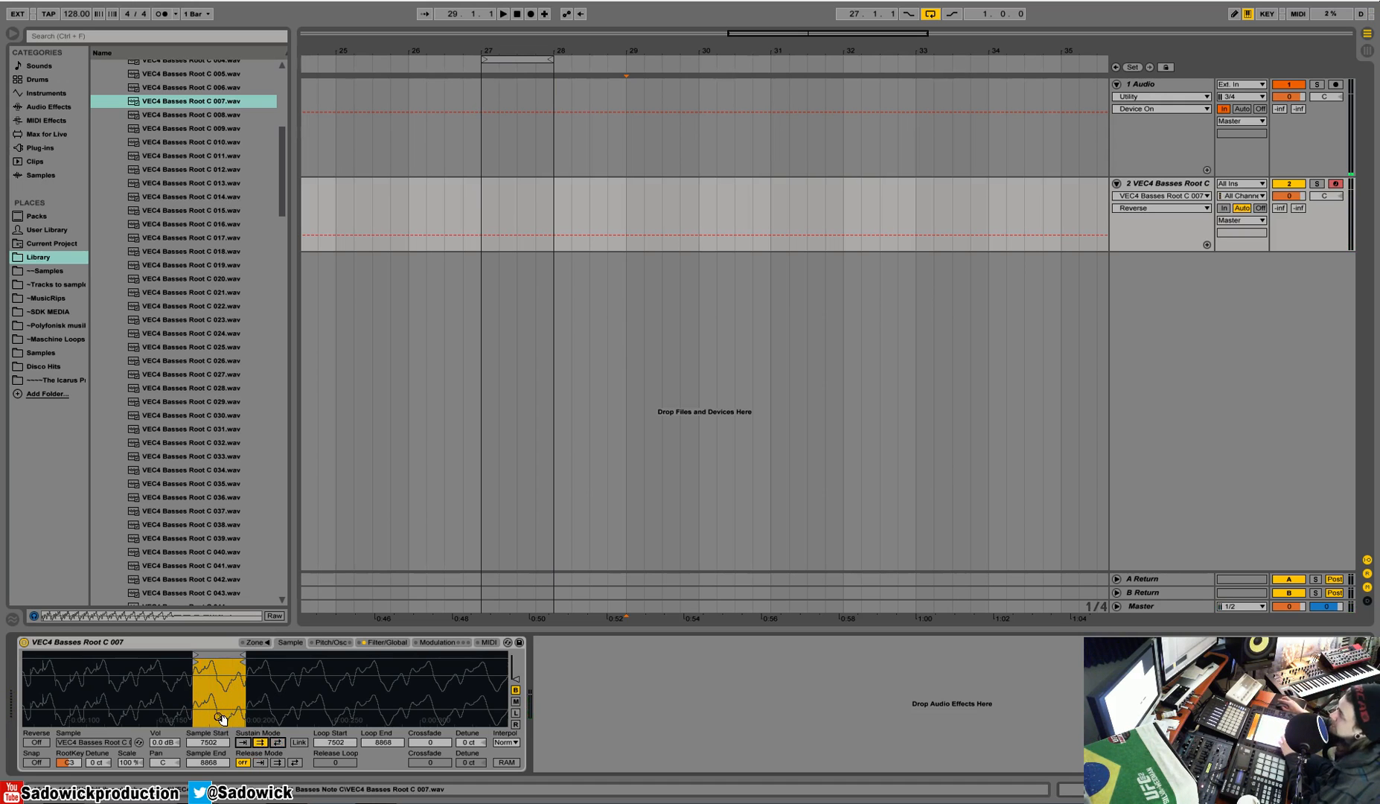
pyautogui.moveTo(227, 697); pyautogui.dragTo(226, 740)
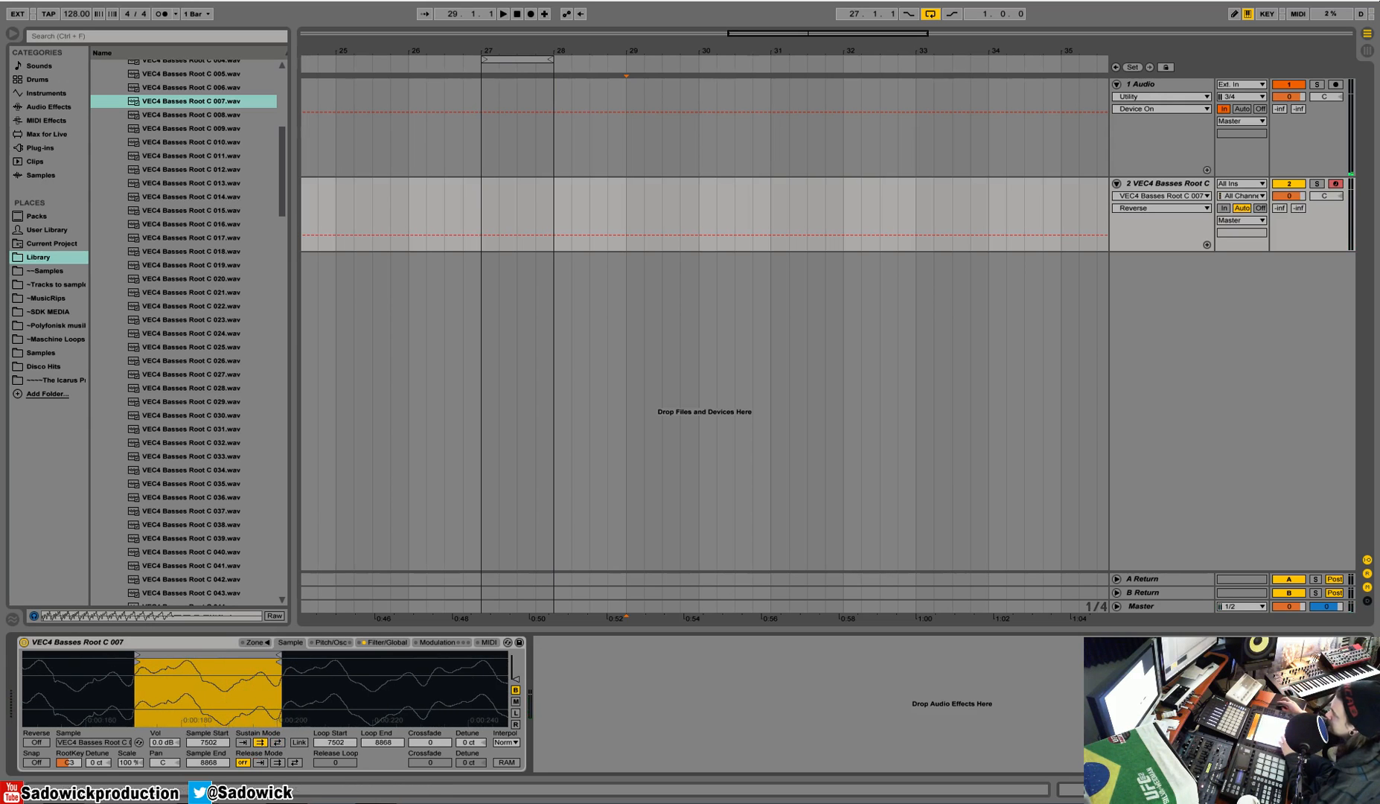
pyautogui.moveTo(215, 705); pyautogui.dragTo(264, 676)
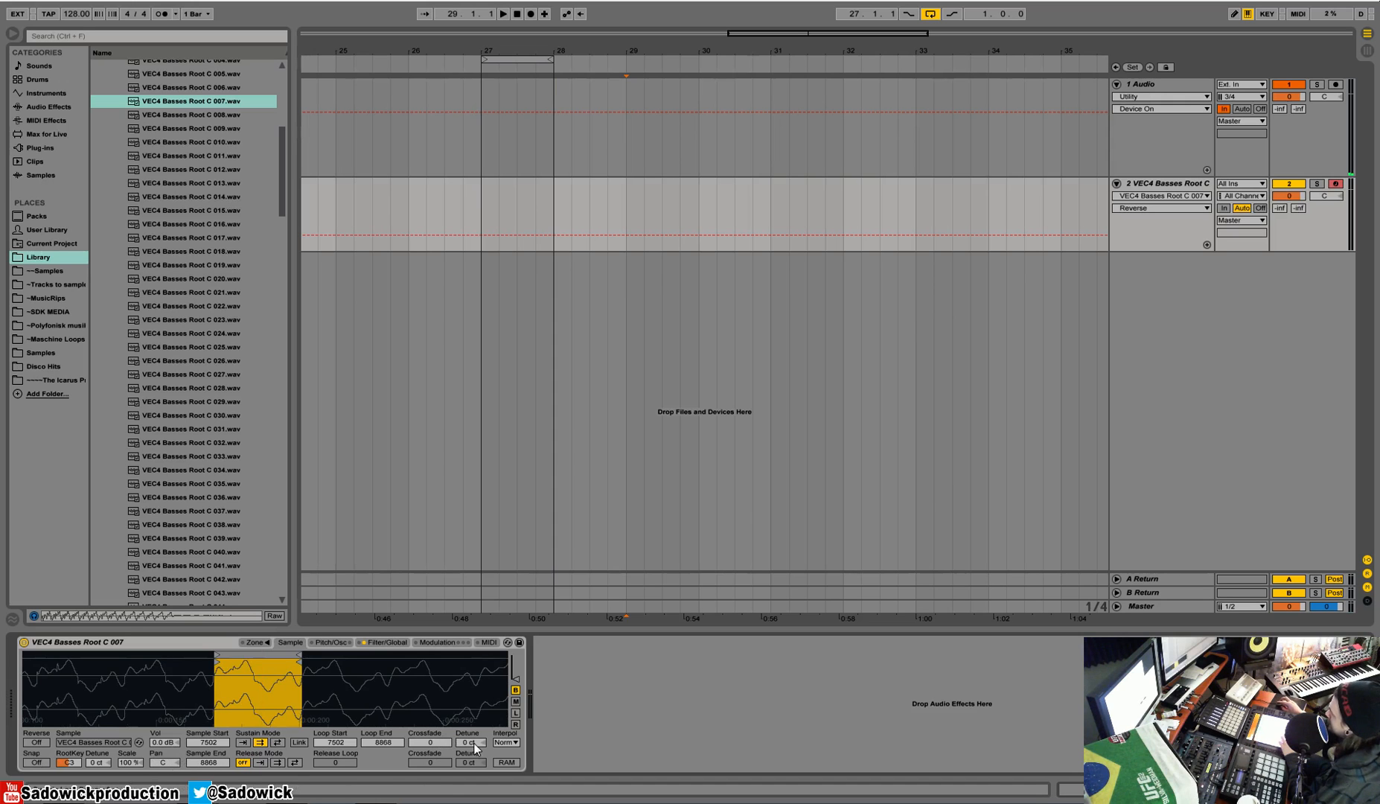
pyautogui.click(507, 742)
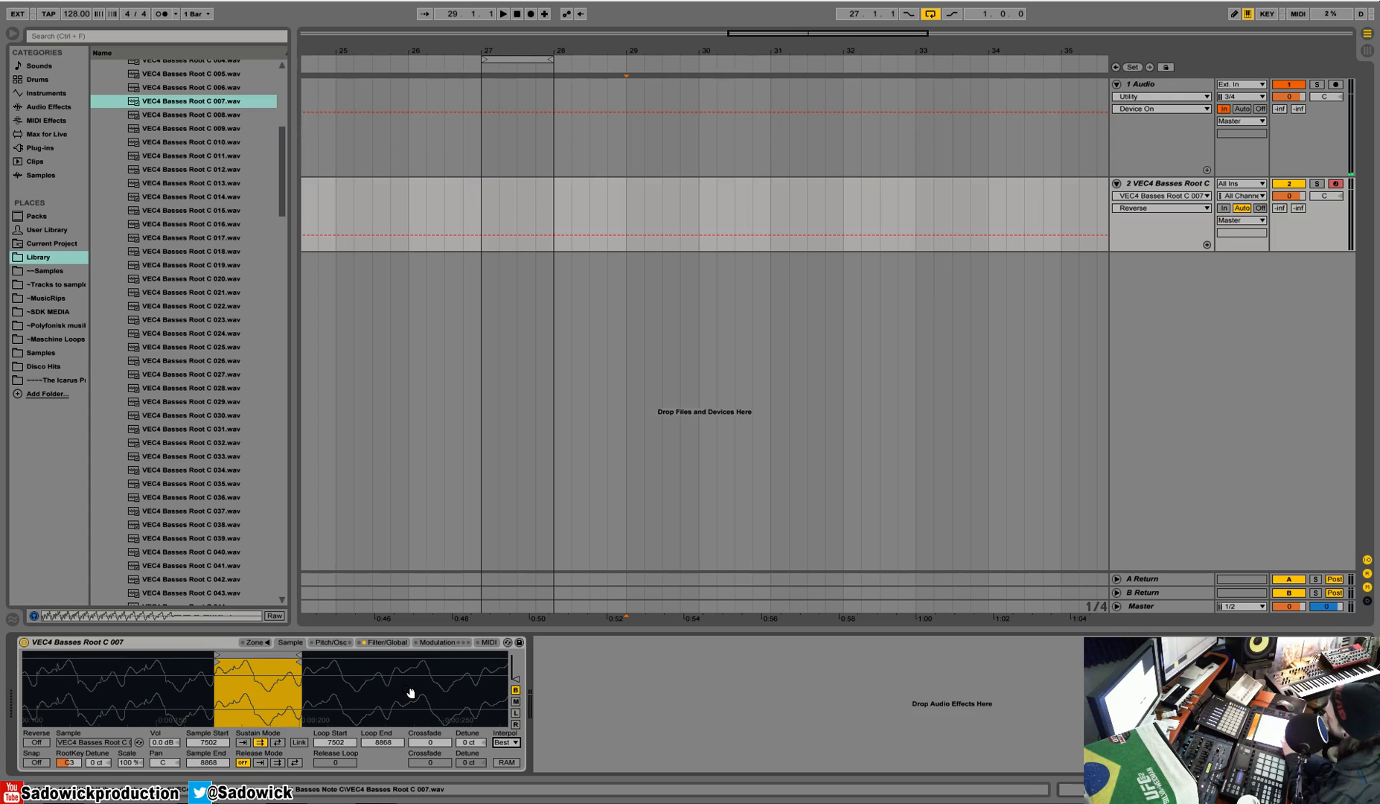
# Step: Try the modulation oscillator, enable the pitch envelope, and switch the oscillator back off
pyautogui.click(340, 643)
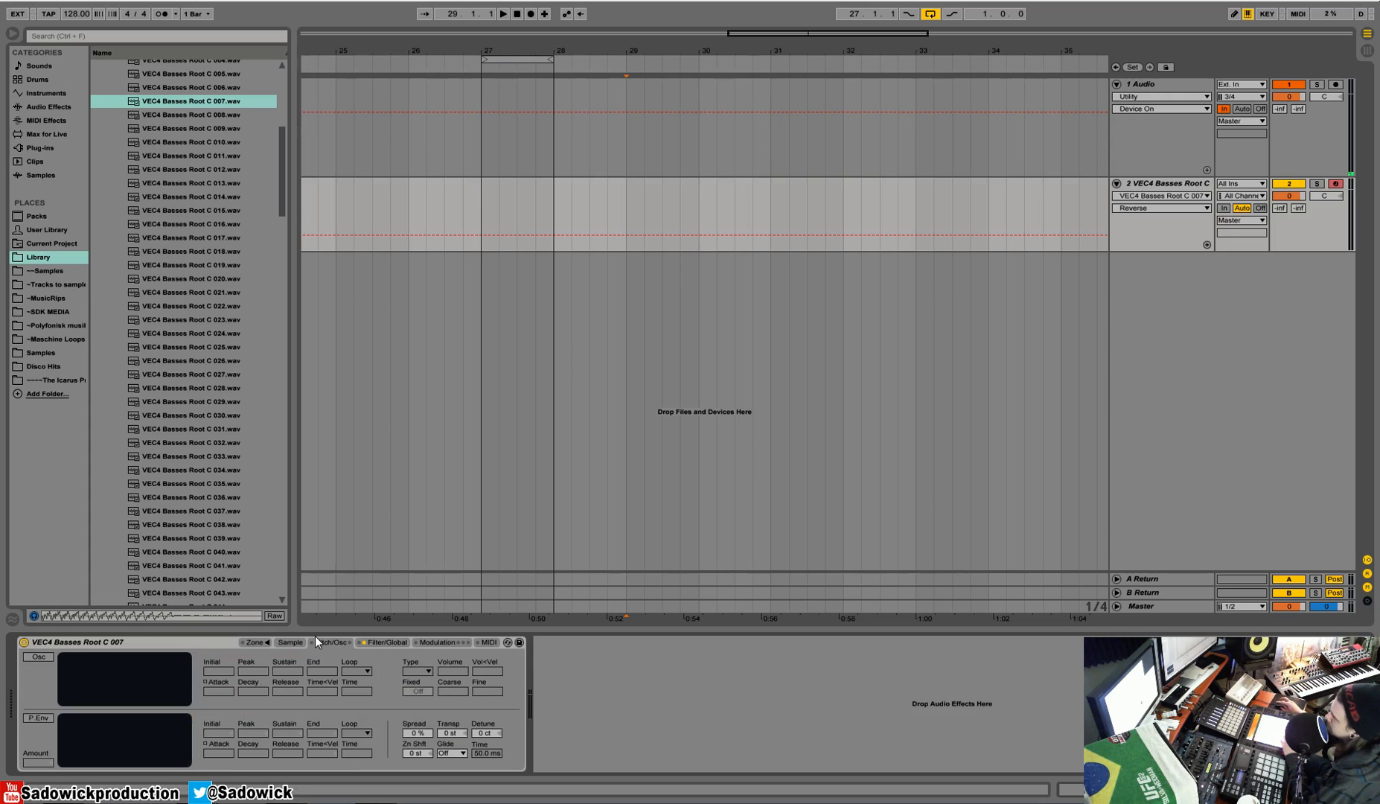
pyautogui.click(38, 657)
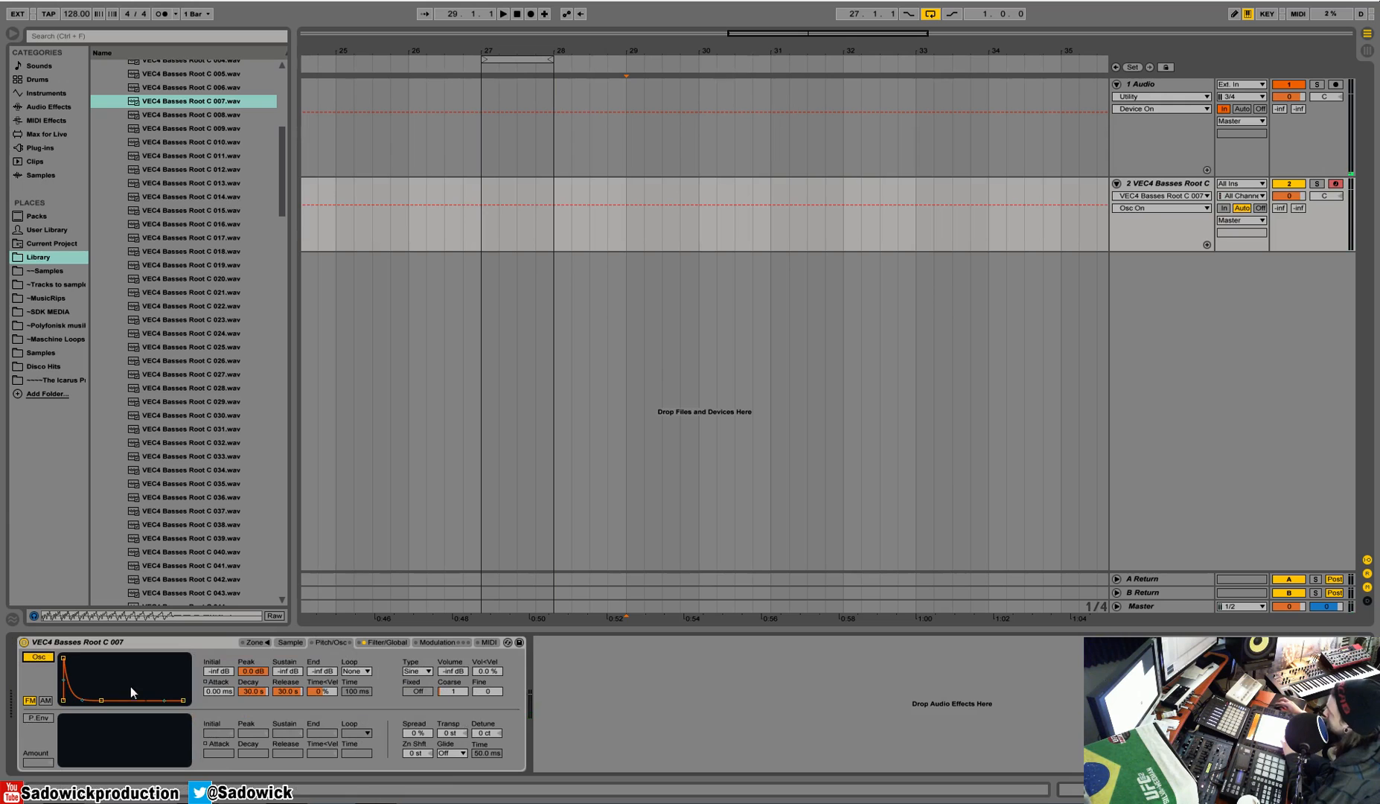
pyautogui.click(30, 718)
pyautogui.moveTo(64, 719); pyautogui.dragTo(63, 719)
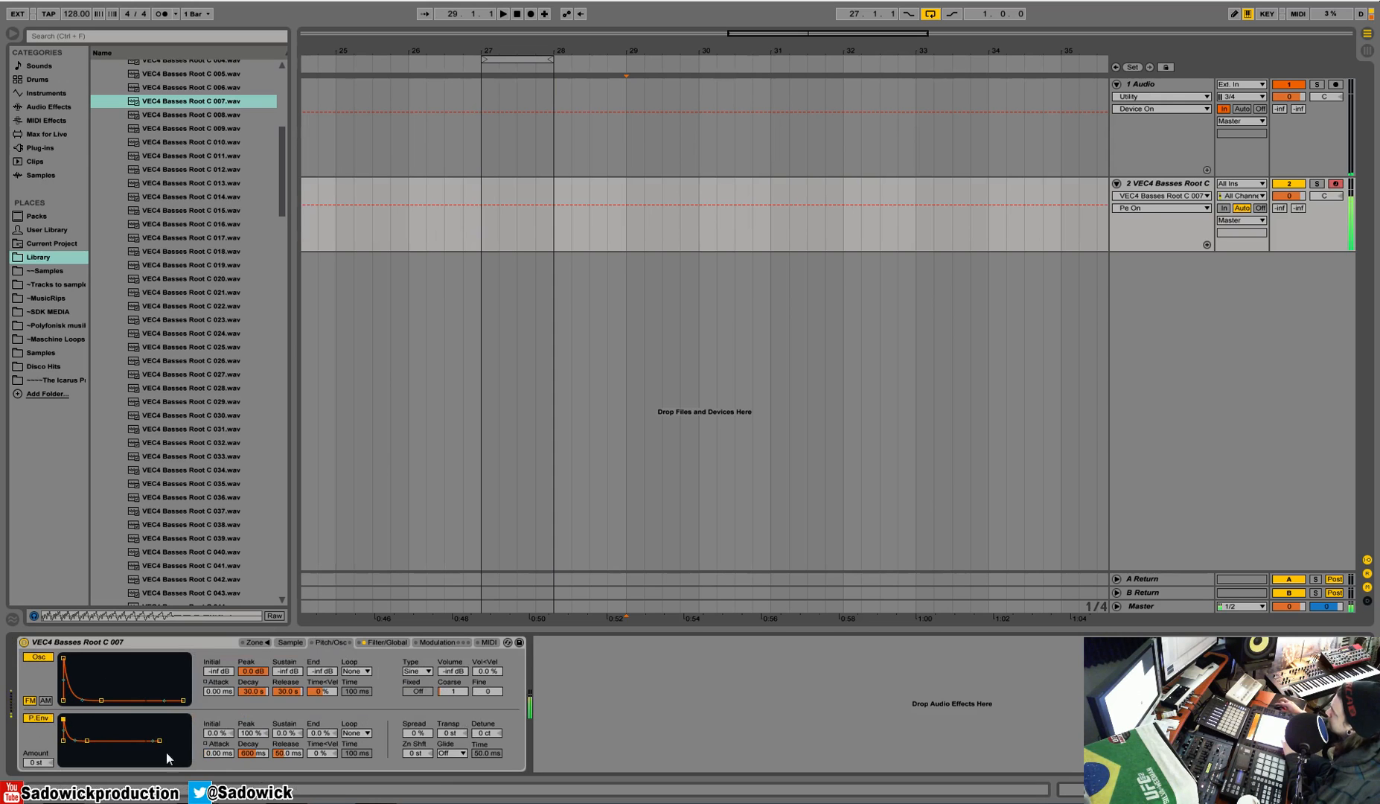
pyautogui.click(47, 657)
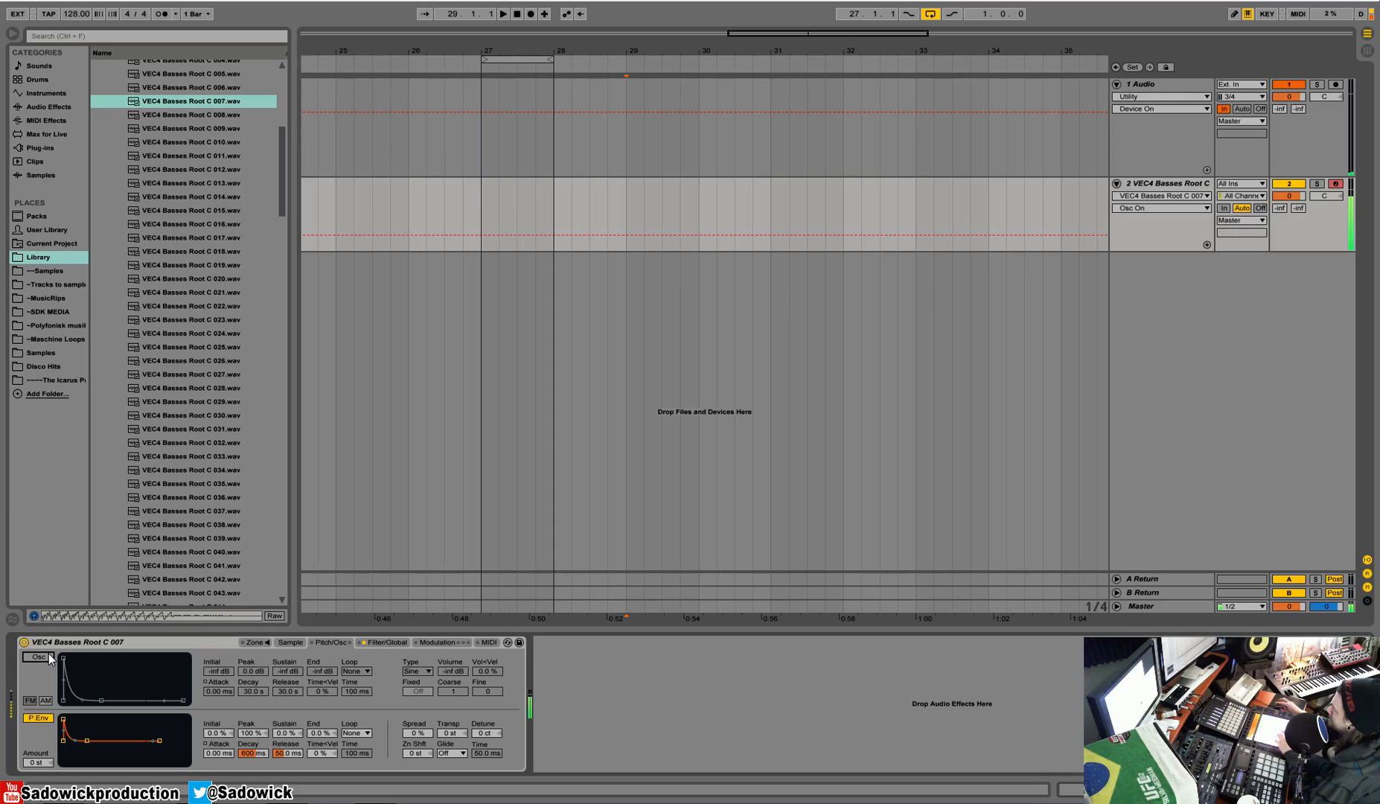
# Step: Shorten the pitch envelope's decay with sustain at -1.7 %, try amounts of +9 and -2 st, and reset the amount to 0 st
pyautogui.moveTo(42, 763); pyautogui.dragTo(72, 741)
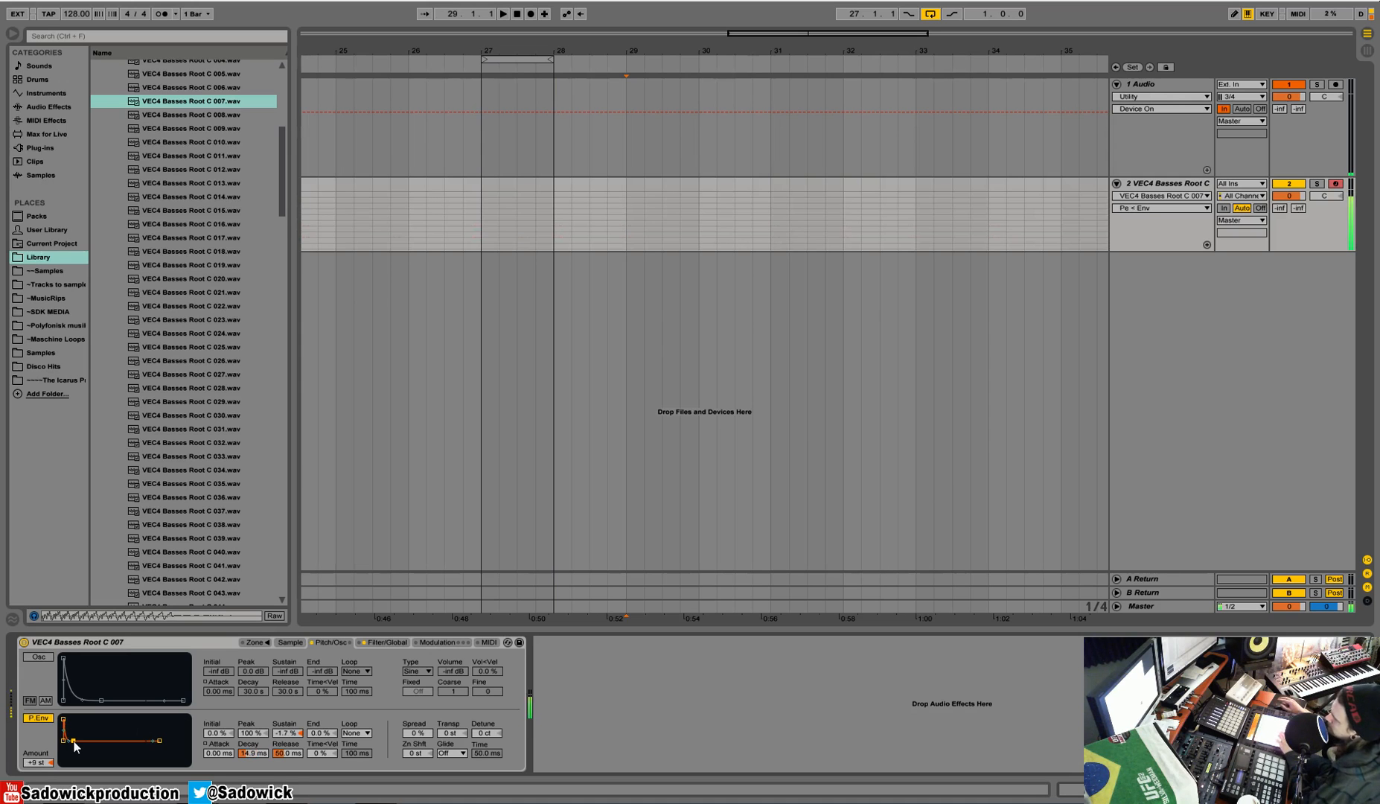
pyautogui.moveTo(48, 762); pyautogui.dragTo(47, 779)
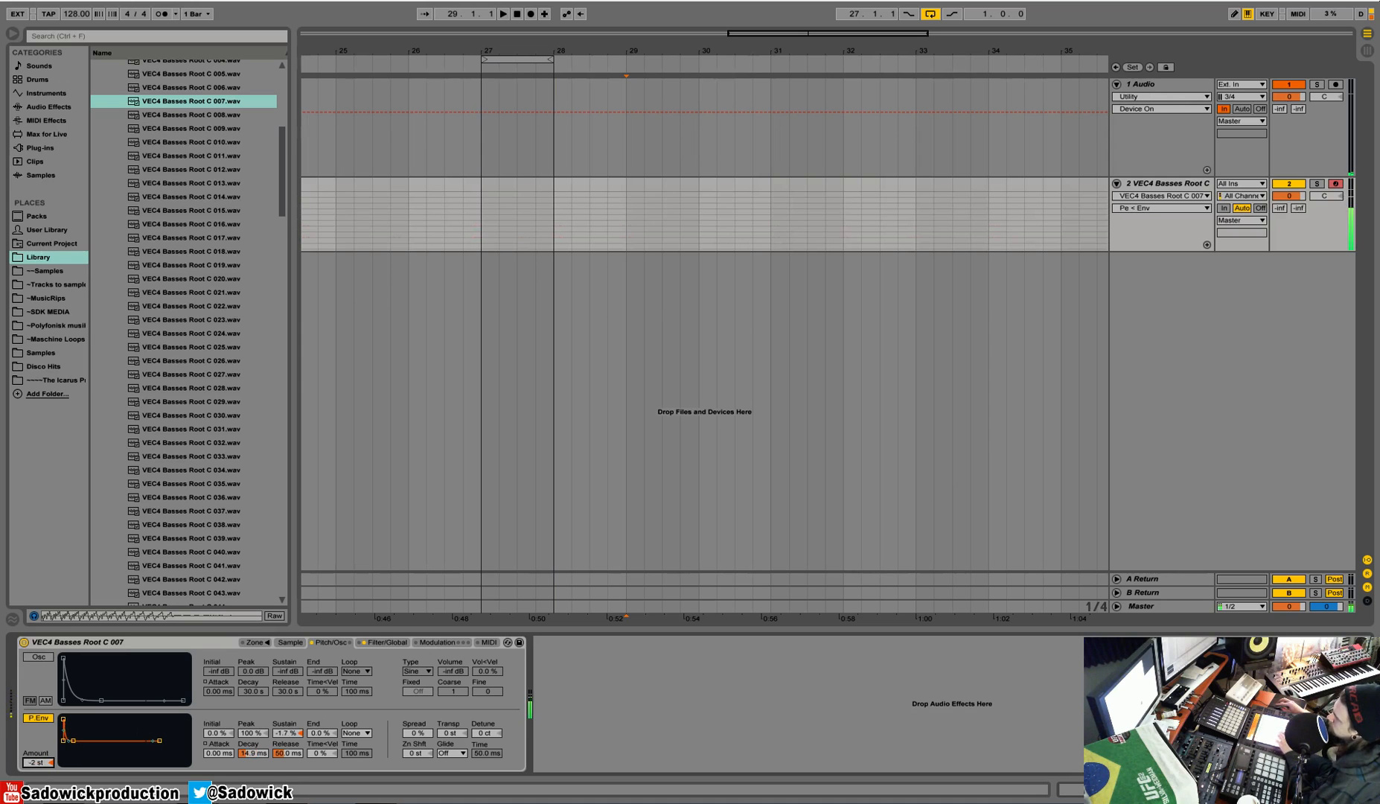
pyautogui.rightClick(36, 764)
pyautogui.click(80, 728)
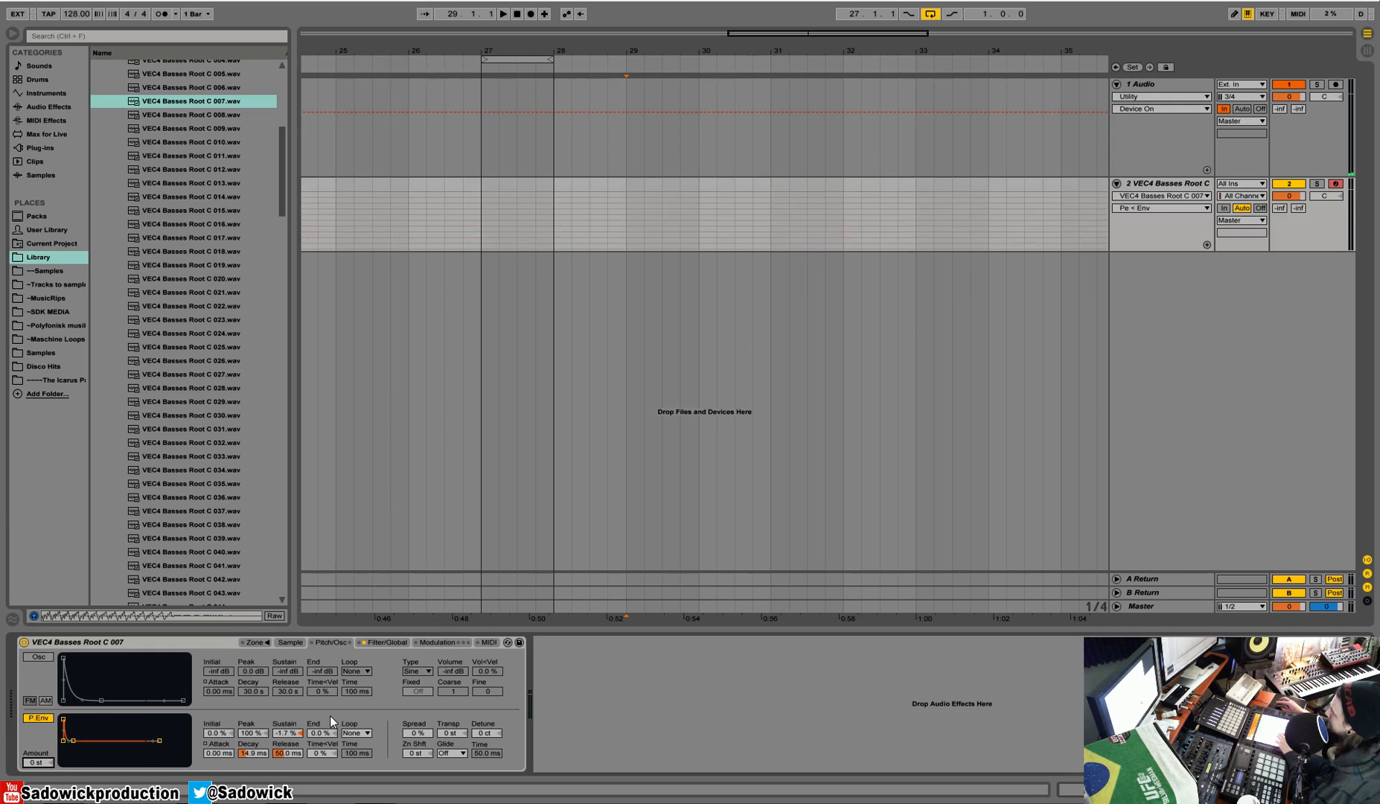
# Step: Try the Sampler's spread control and return it to 0 %
pyautogui.moveTo(422, 735)
pyautogui.mouseDown()
pyautogui.moveTo(422, 678)
pyautogui.moveTo(422, 741)
pyautogui.mouseUp()
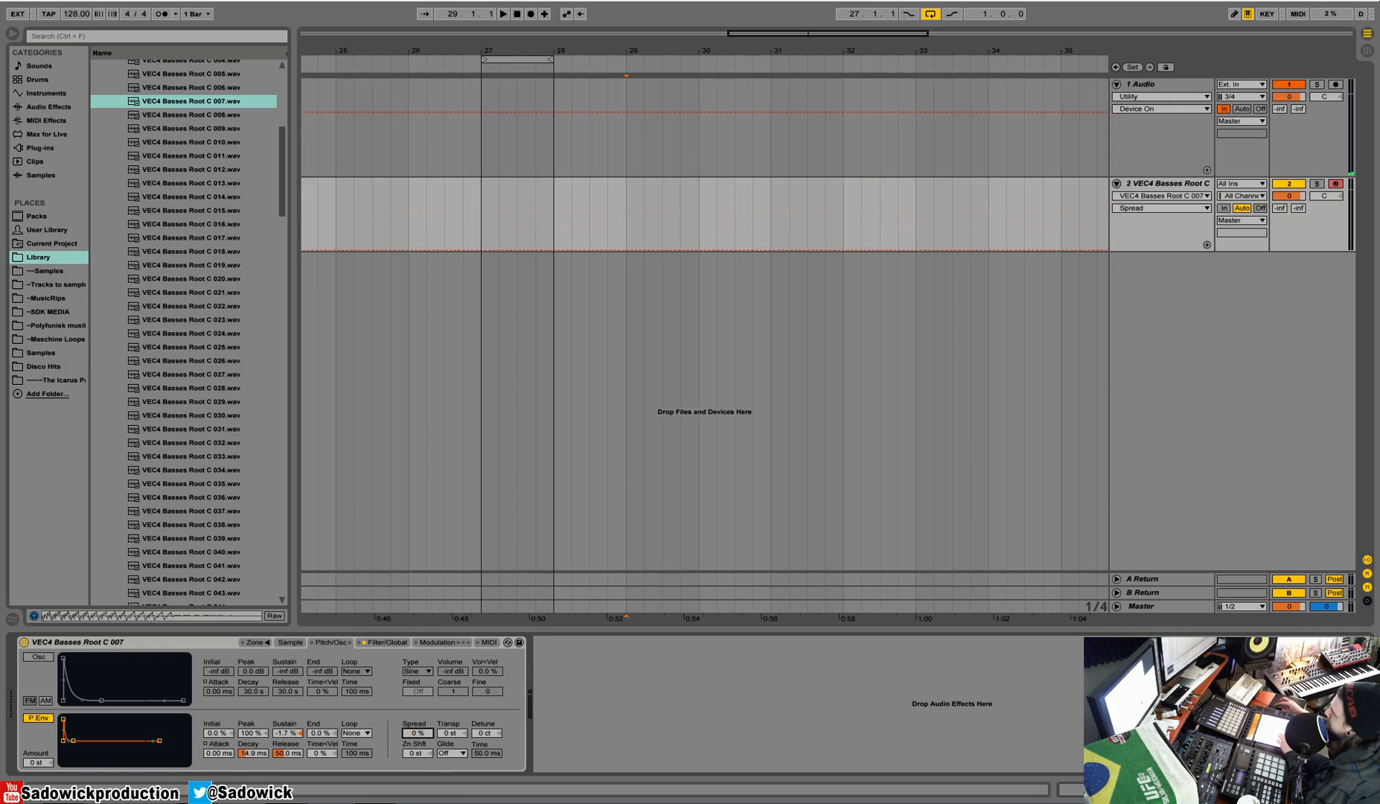
# Step: Enable the modulation oscillator in FM mode with its volume at -21 dB and its coarse tuning at 2
pyautogui.click(38, 656)
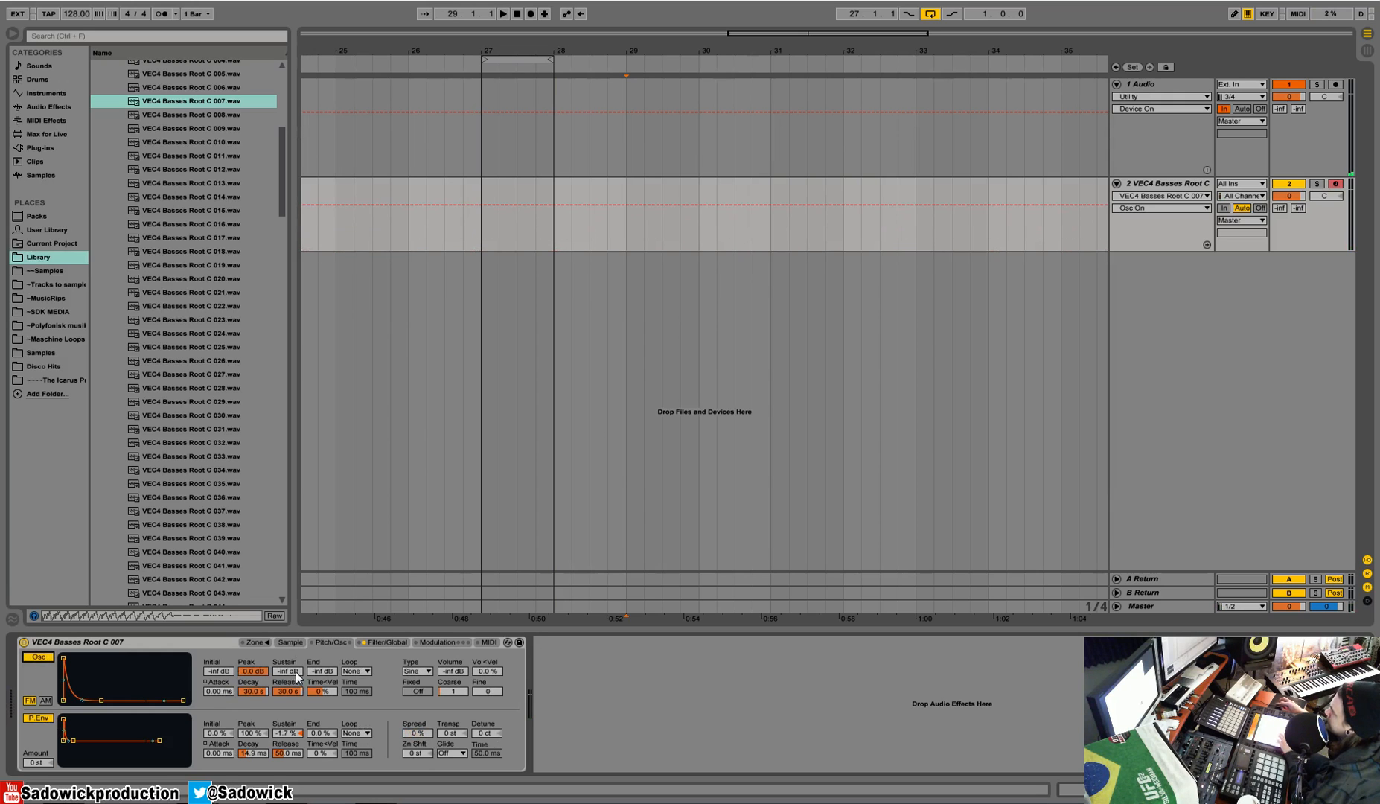
pyautogui.moveTo(453, 671)
pyautogui.mouseDown()
pyautogui.moveTo(452, 623)
pyautogui.moveTo(453, 668)
pyautogui.mouseUp()
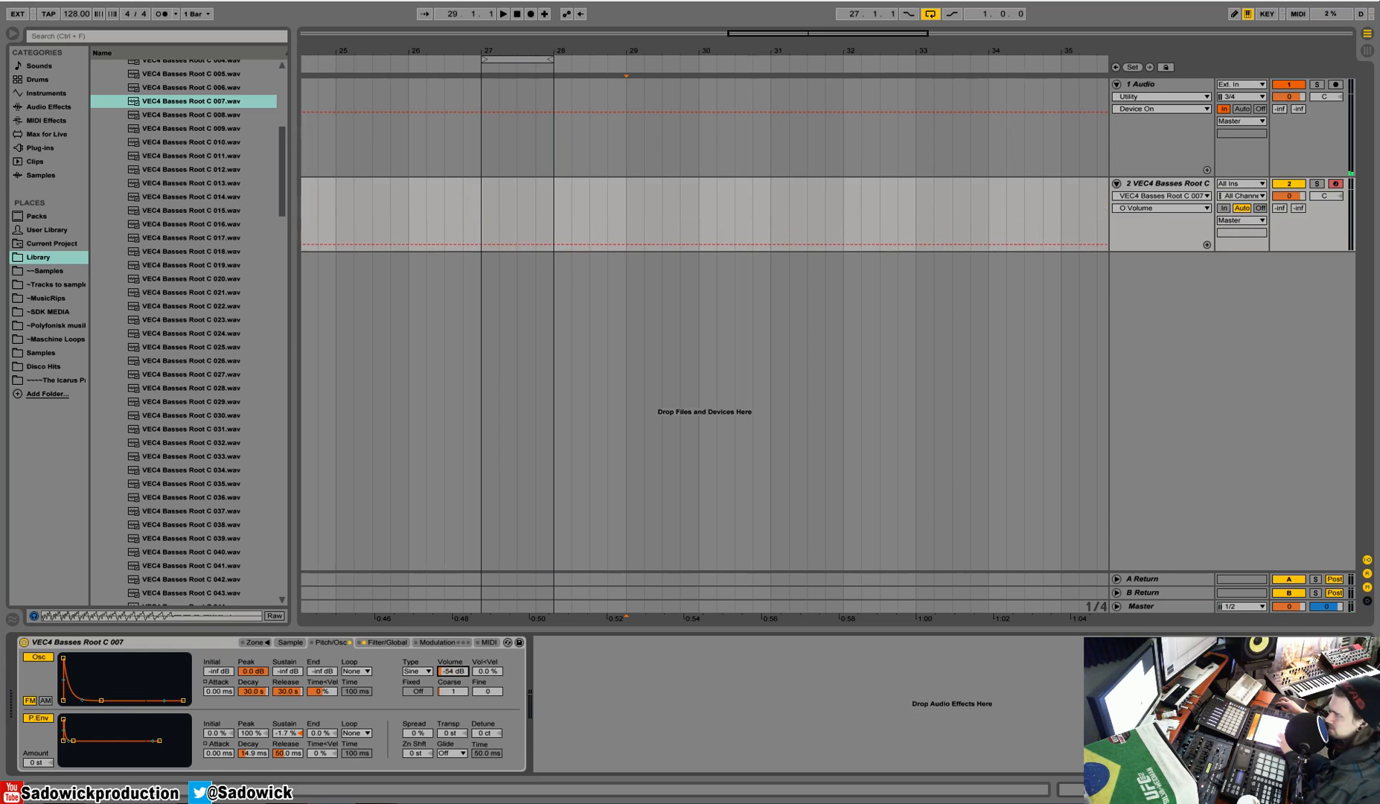
pyautogui.click(46, 701)
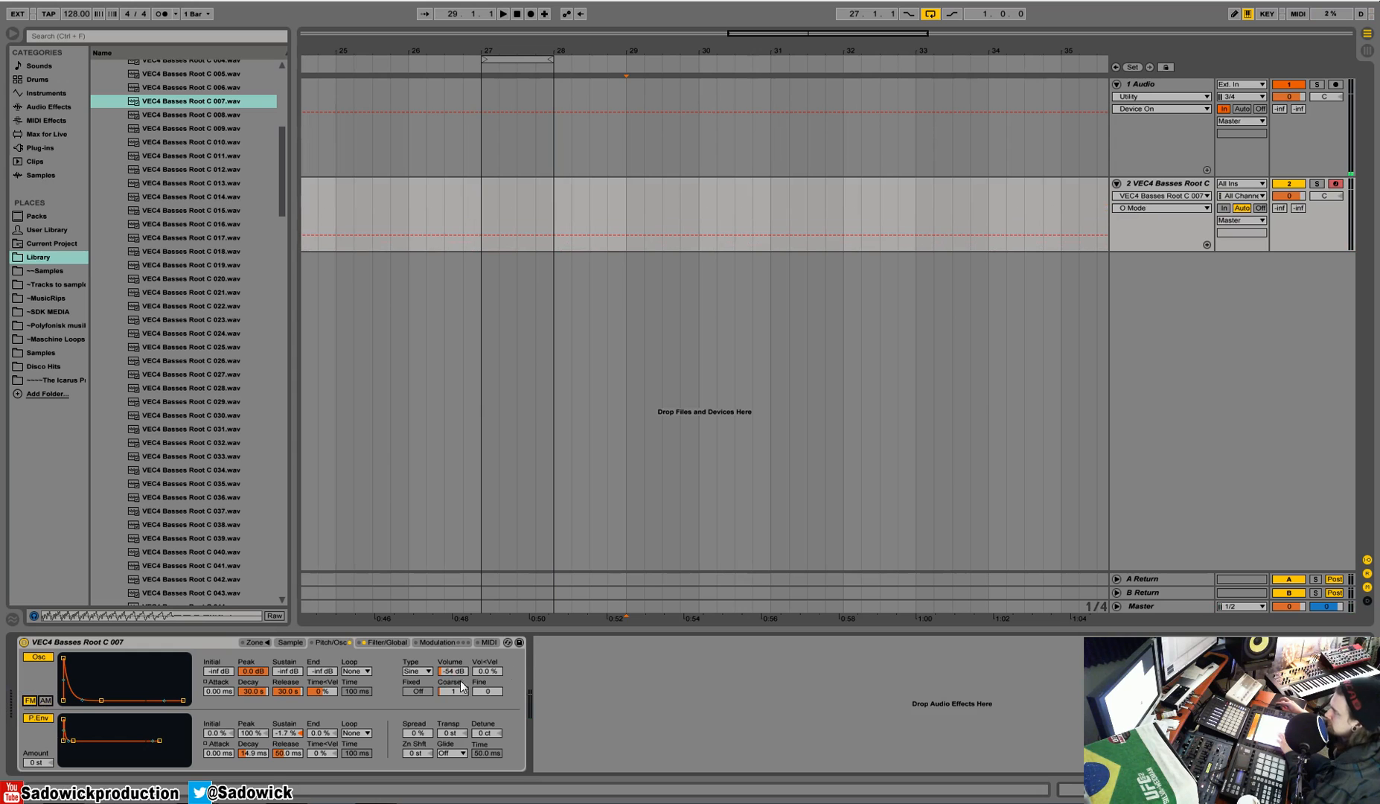
pyautogui.moveTo(455, 673)
pyautogui.mouseDown()
pyautogui.moveTo(455, 642)
pyautogui.moveTo(453, 689)
pyautogui.mouseUp()
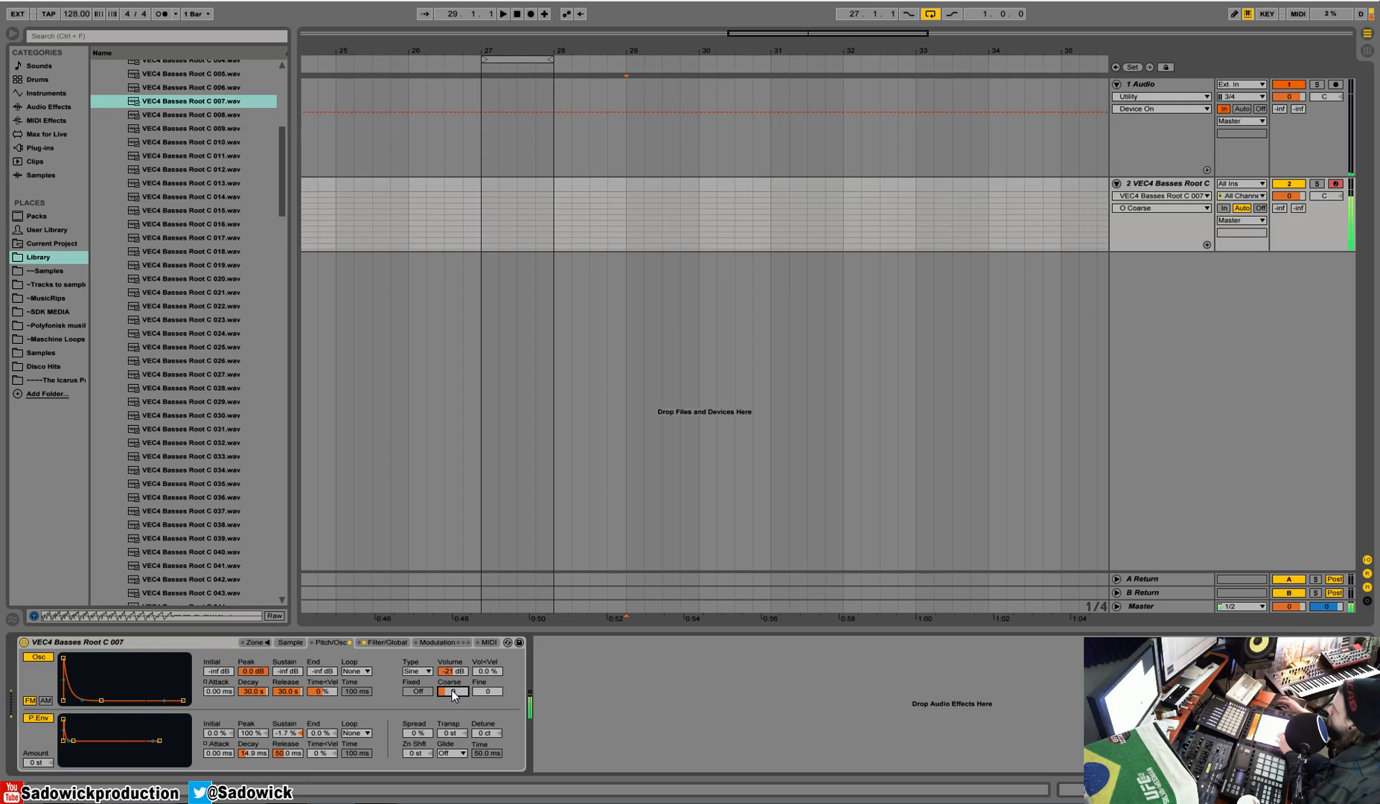
# Step: Shorten the oscillator envelope's decay to 270 ms and compare AM modulation before returning to FM
pyautogui.moveTo(106, 702); pyautogui.dragTo(89, 702)
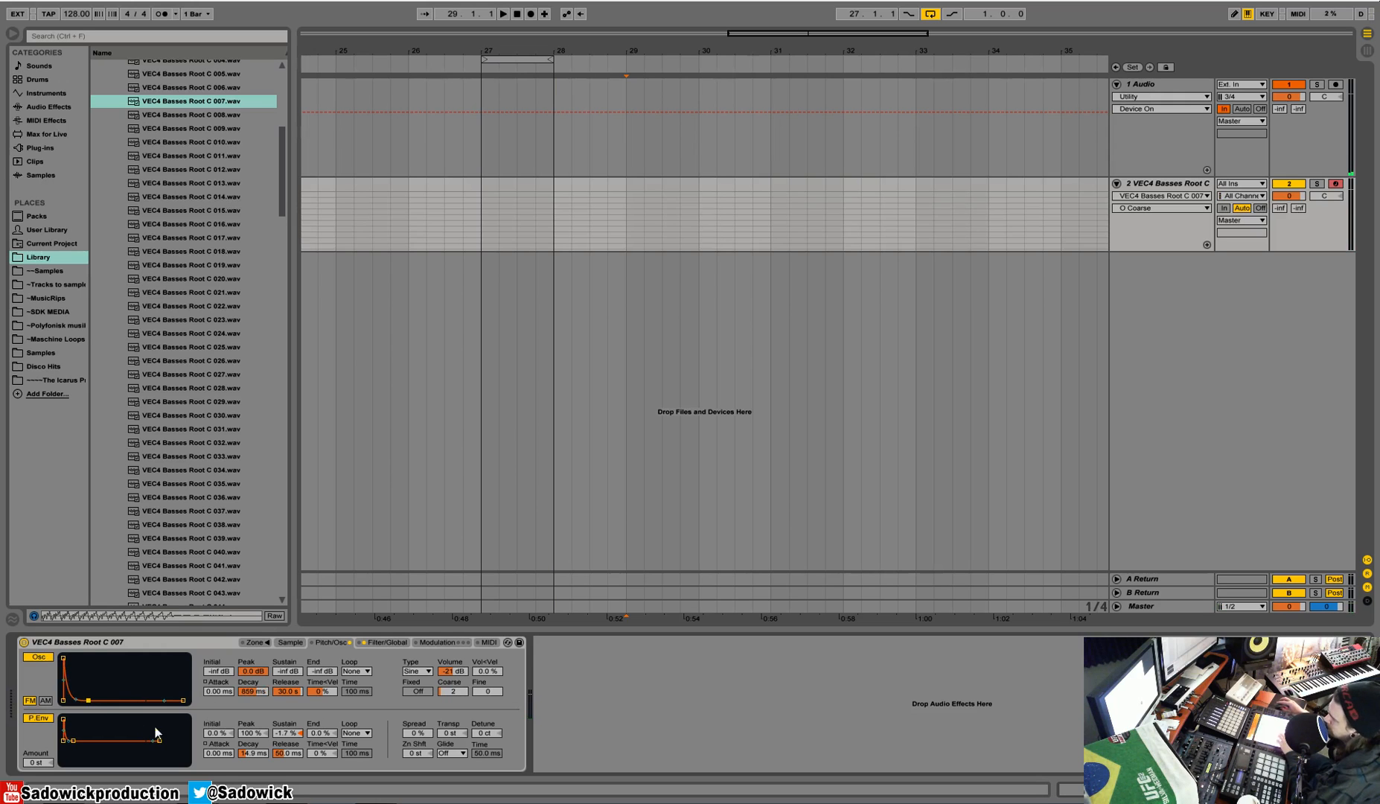
pyautogui.moveTo(88, 703); pyautogui.dragTo(84, 701)
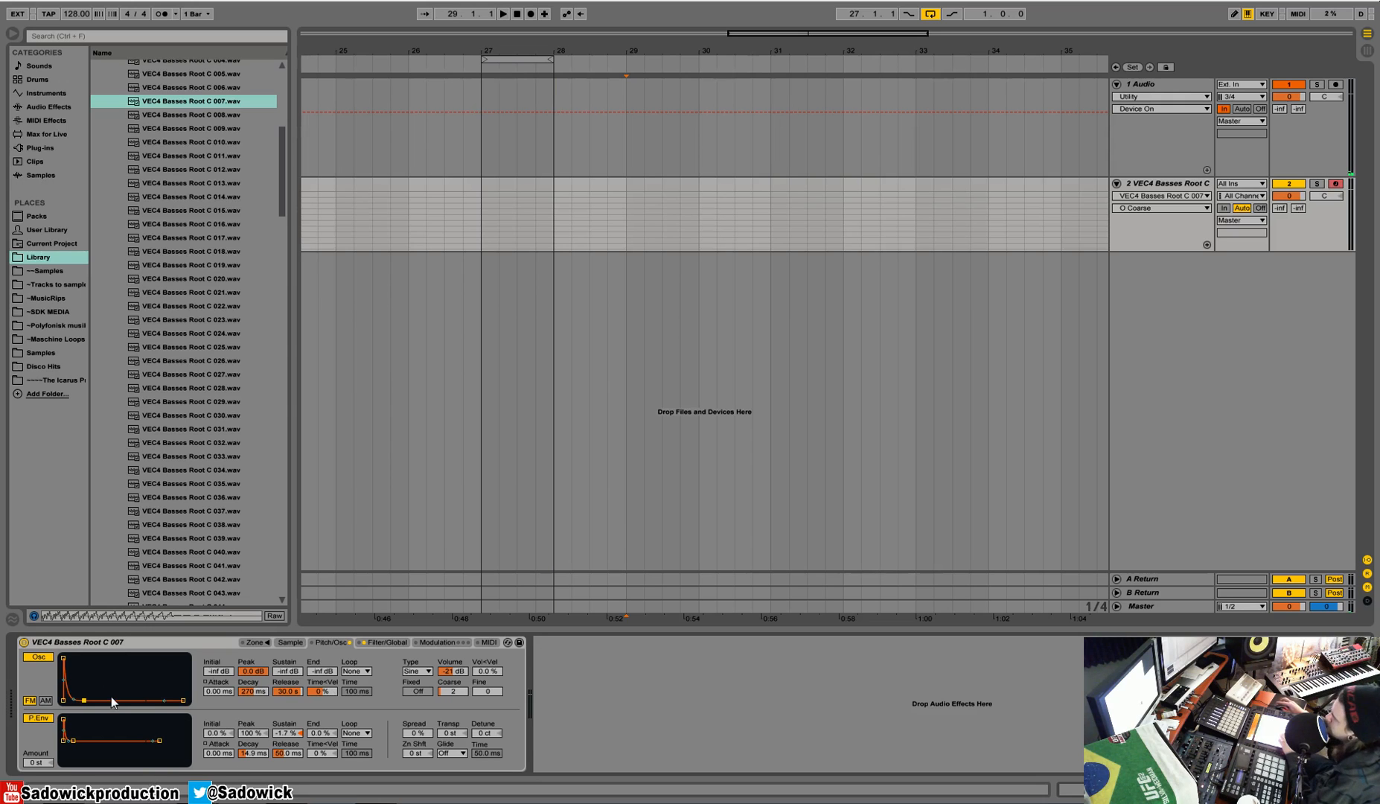
pyautogui.click(46, 701)
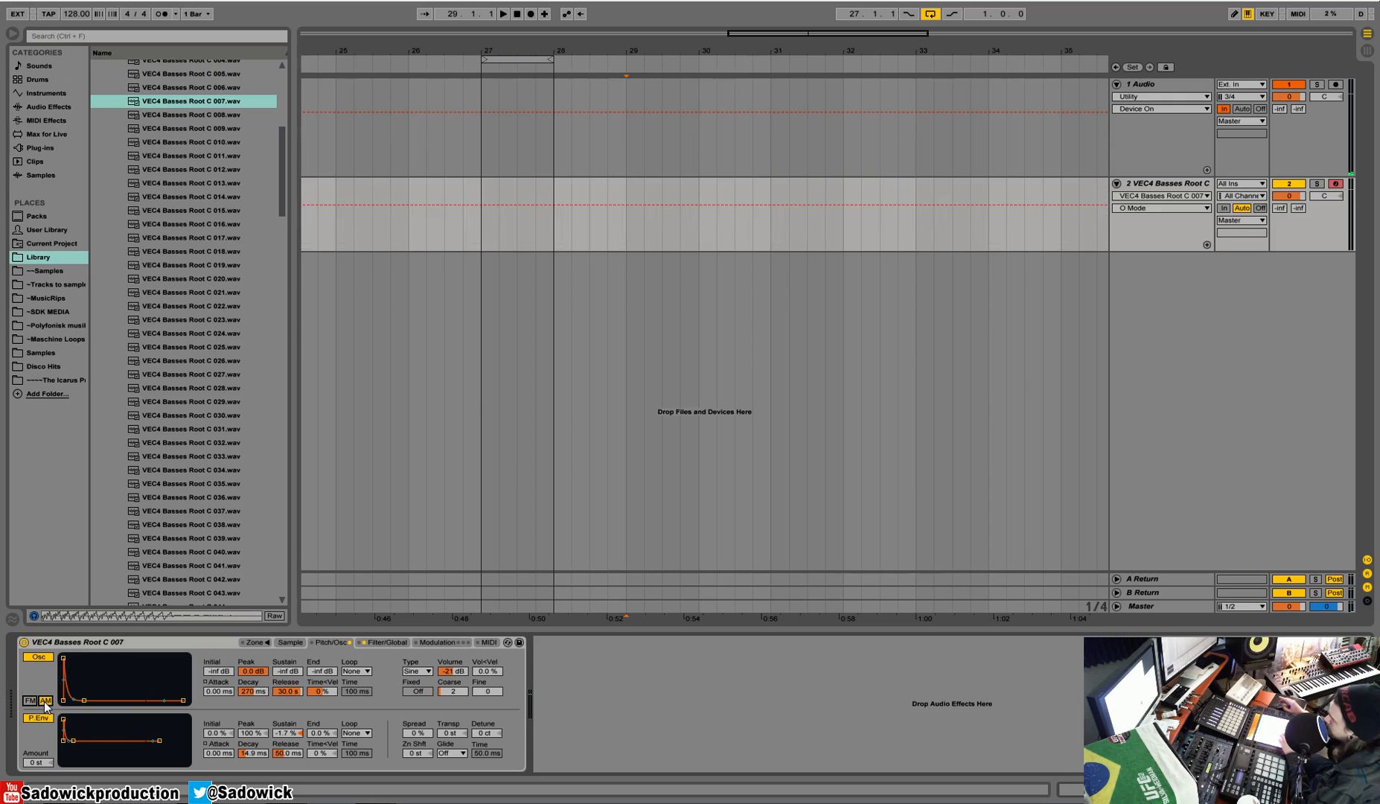
pyautogui.click(30, 701)
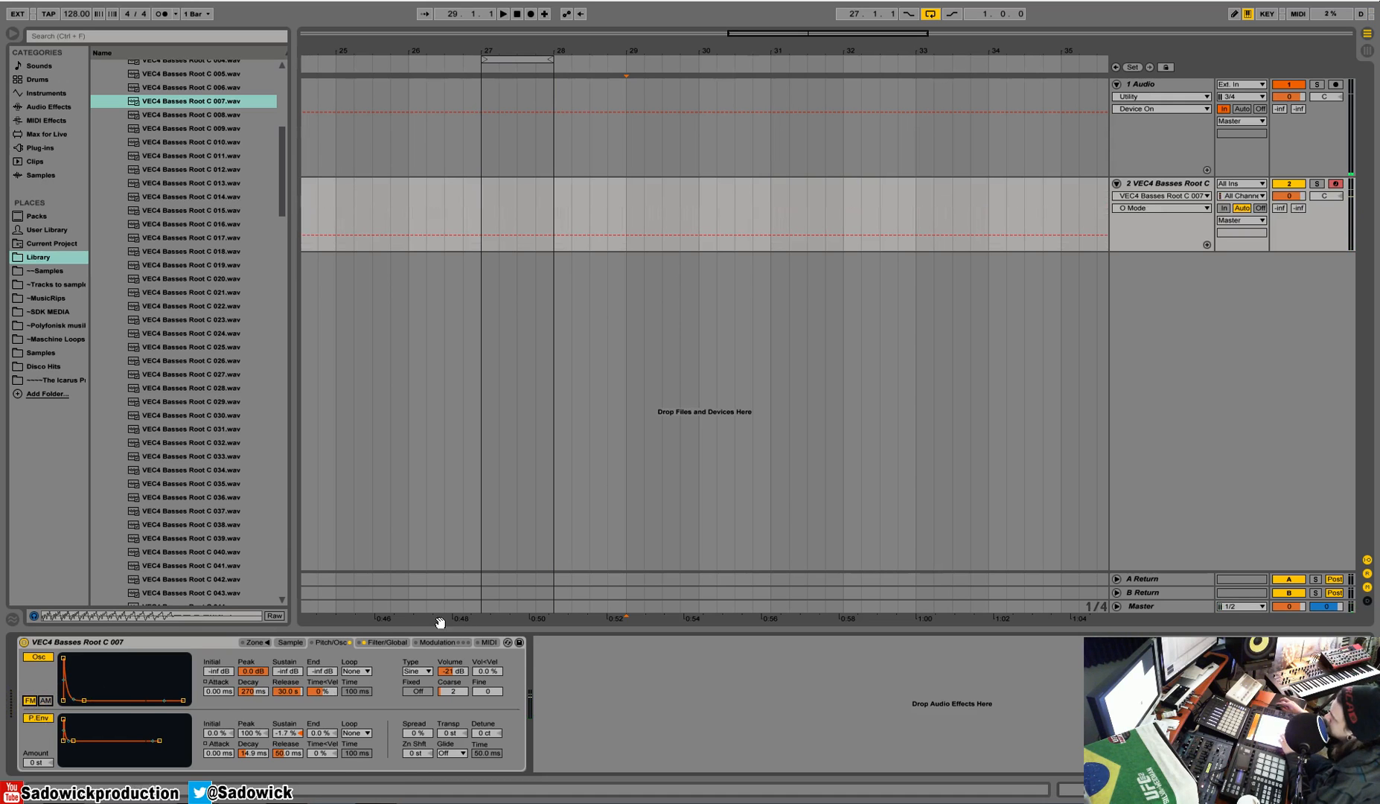
# Step: Set Sampler's filter type to LP24, then raise its cutoff frequency and resonance, with resonance at 3.17
pyautogui.click(368, 643)
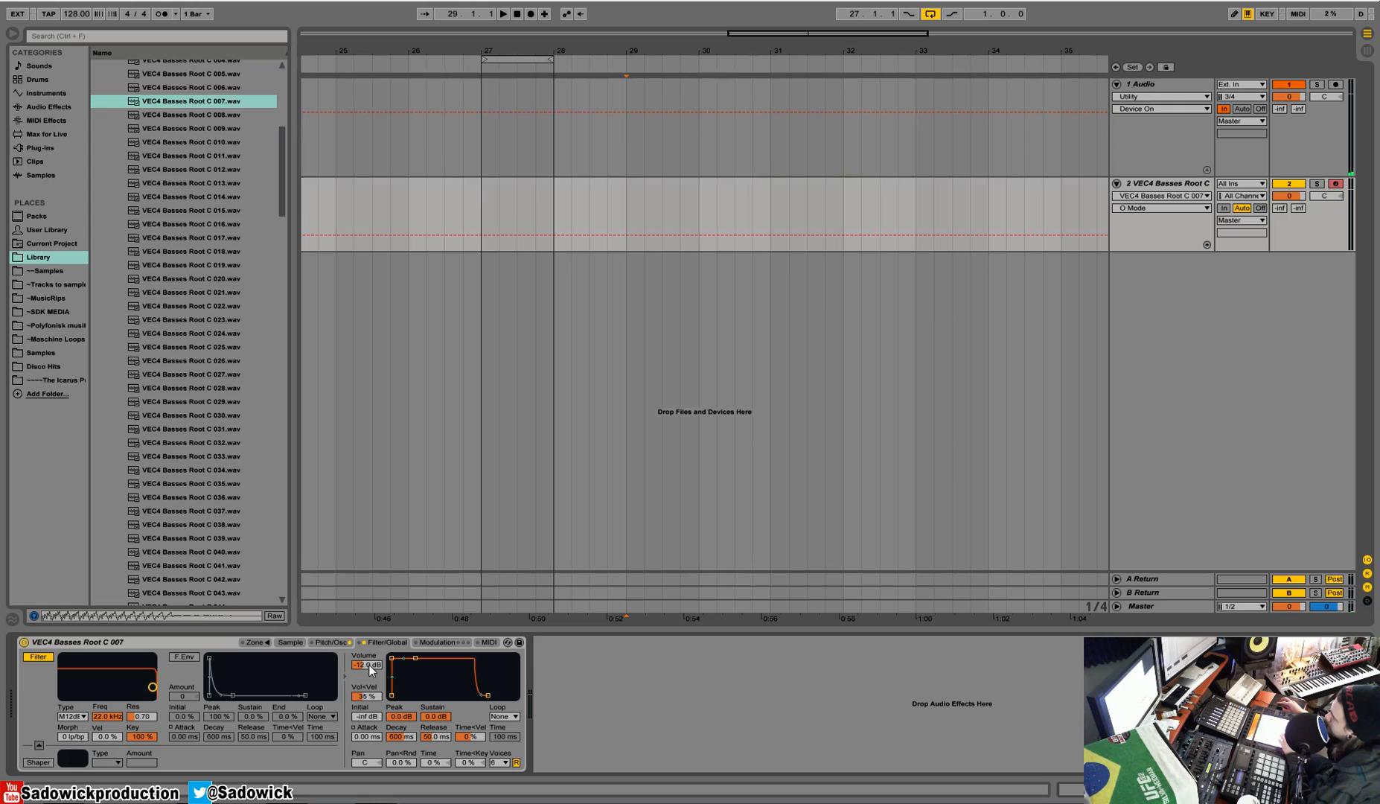
pyautogui.moveTo(153, 686); pyautogui.dragTo(121, 684)
pyautogui.click(77, 718)
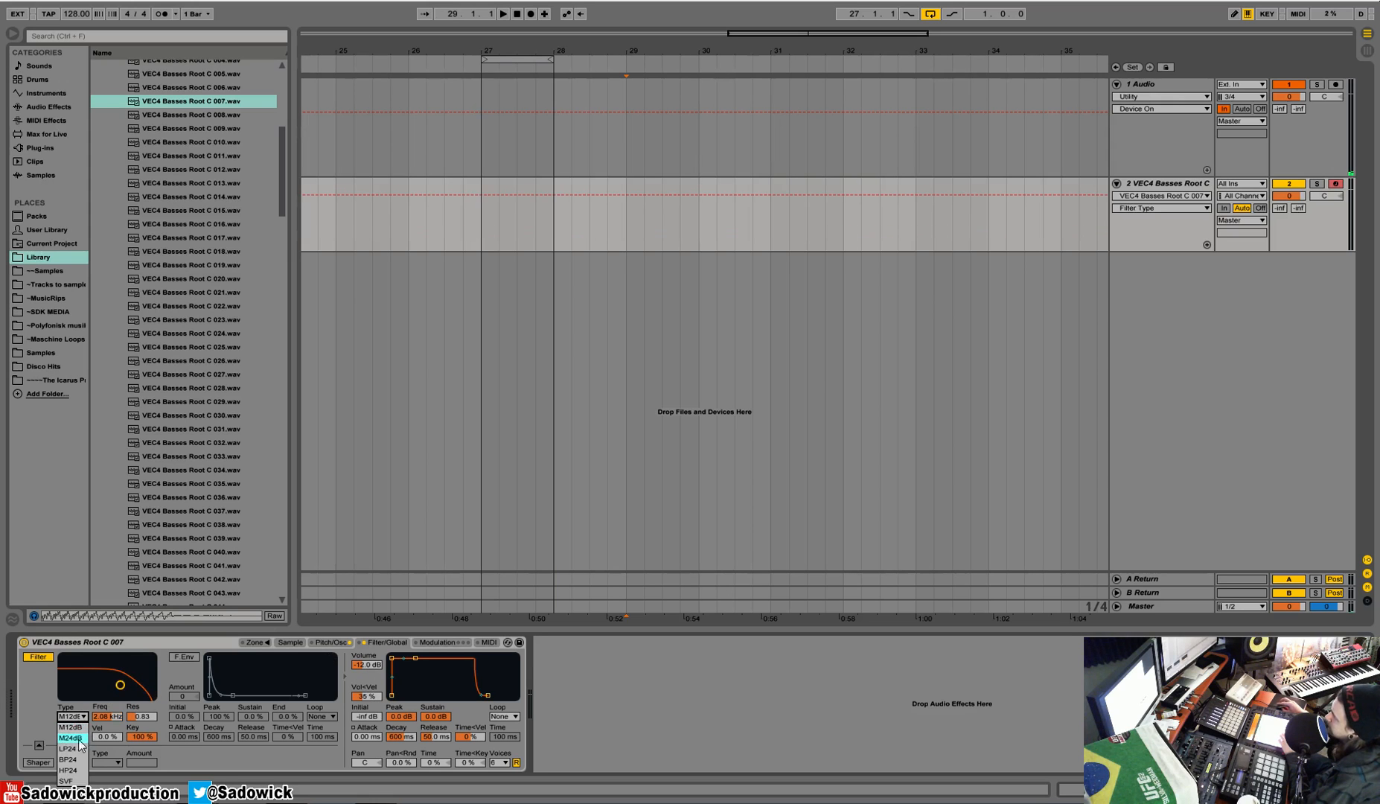
pyautogui.click(68, 748)
pyautogui.moveTo(121, 685)
pyautogui.mouseDown()
pyautogui.moveTo(123, 656)
pyautogui.moveTo(102, 660)
pyautogui.moveTo(134, 670)
pyautogui.mouseUp()
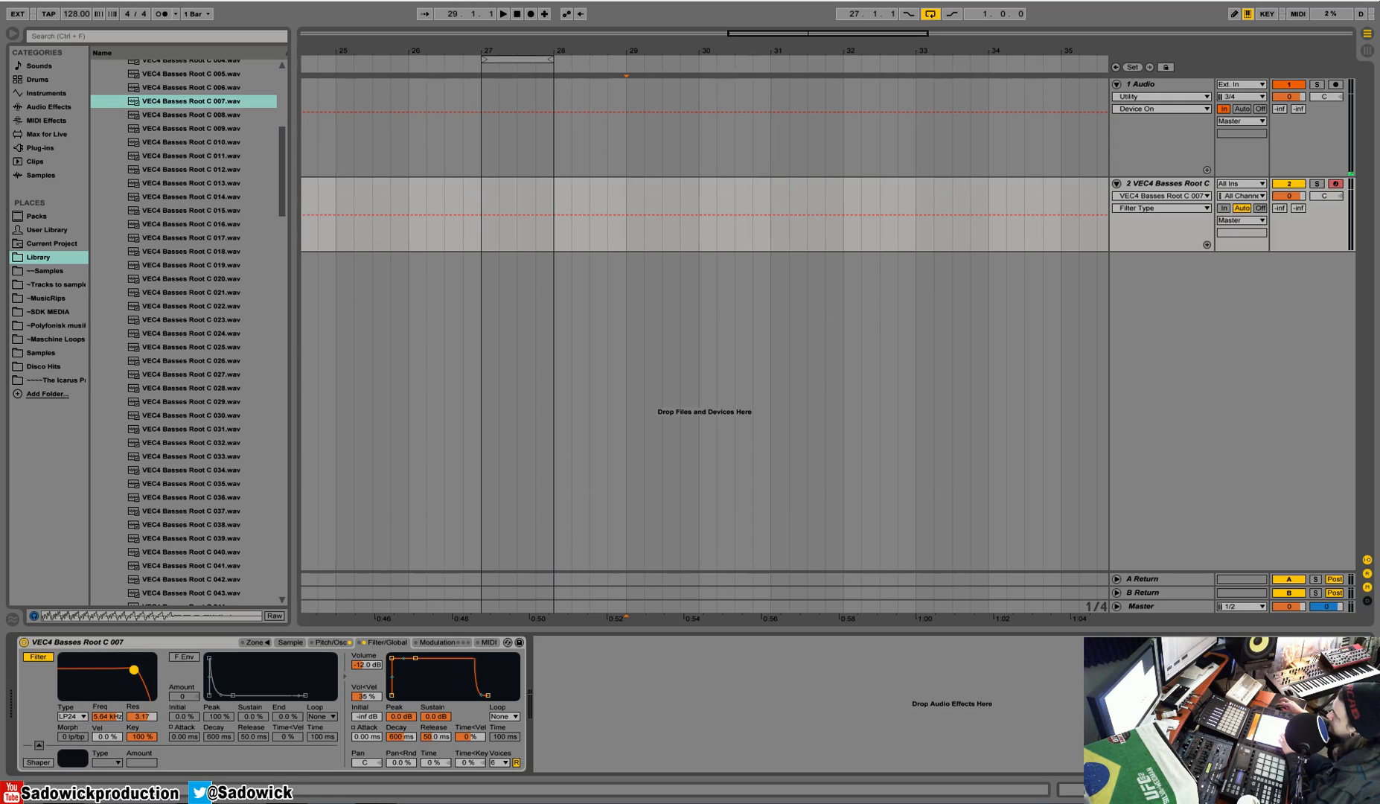
# Step: Enable the filter envelope with amount 72 and decay 222 ms, and lower the filter to 370 Hz with resonance 2.46
pyautogui.click(180, 658)
pyautogui.moveTo(195, 697); pyautogui.dragTo(192, 646)
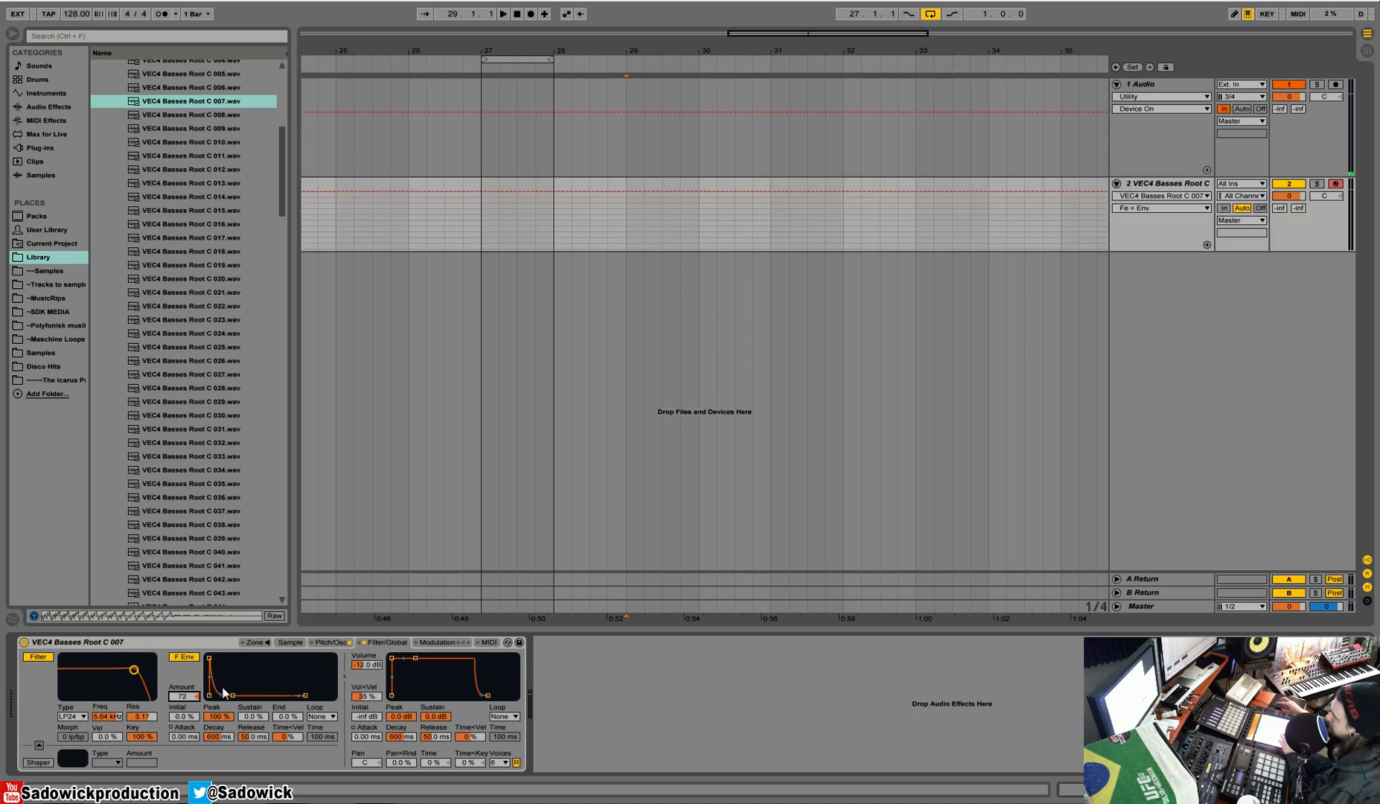
pyautogui.moveTo(233, 695); pyautogui.dragTo(224, 696)
pyautogui.moveTo(134, 670); pyautogui.dragTo(97, 673)
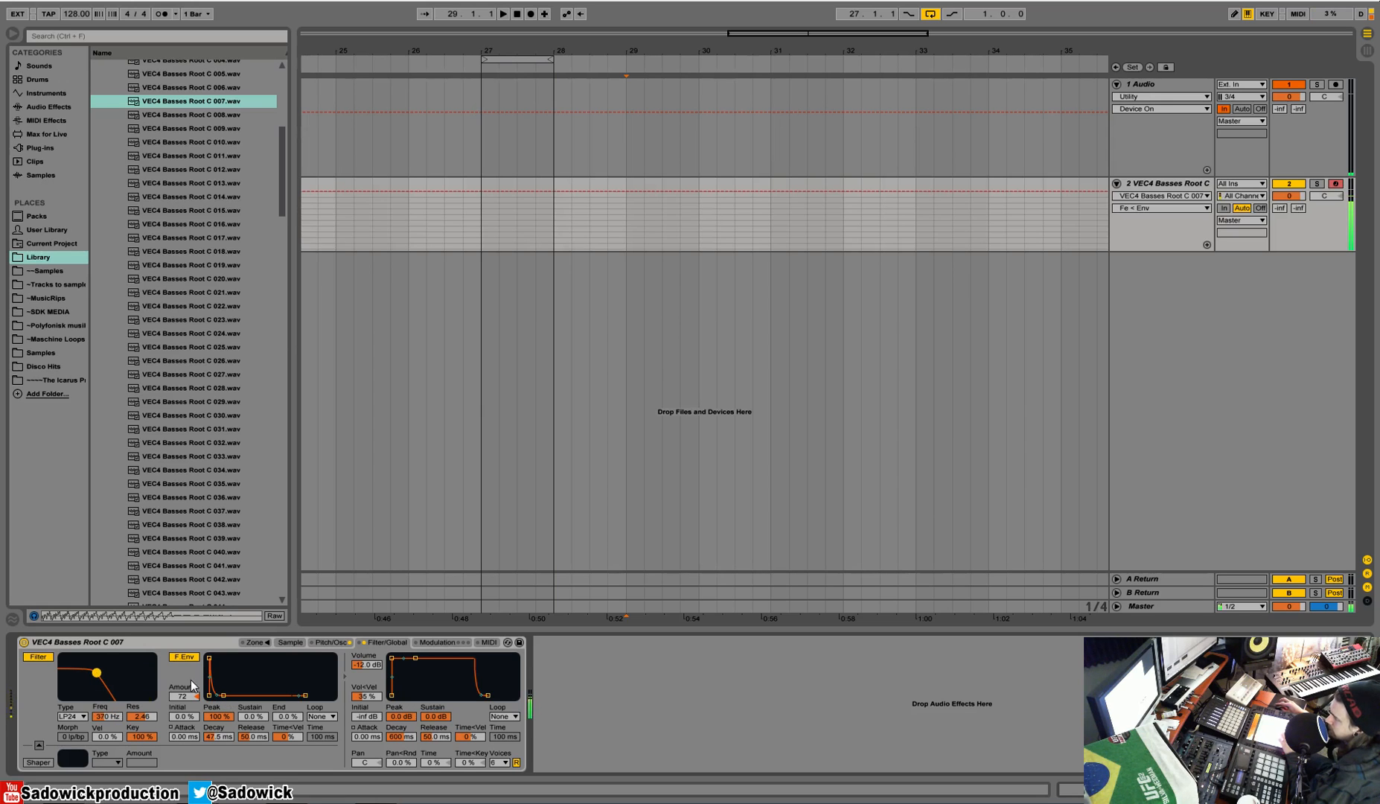
pyautogui.moveTo(224, 695); pyautogui.dragTo(230, 696)
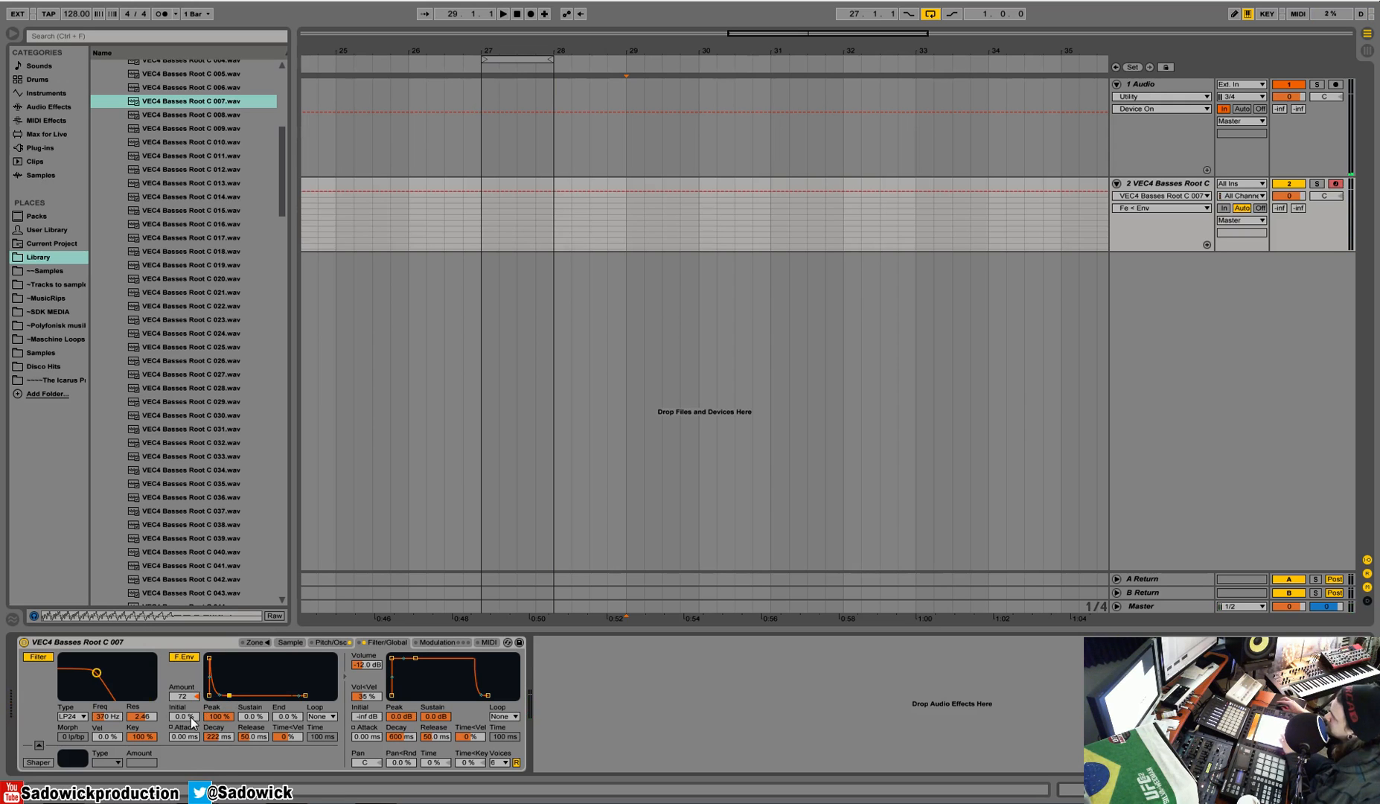
# Step: Enable the shaper and toggle its order relative to the filter
pyautogui.click(39, 746)
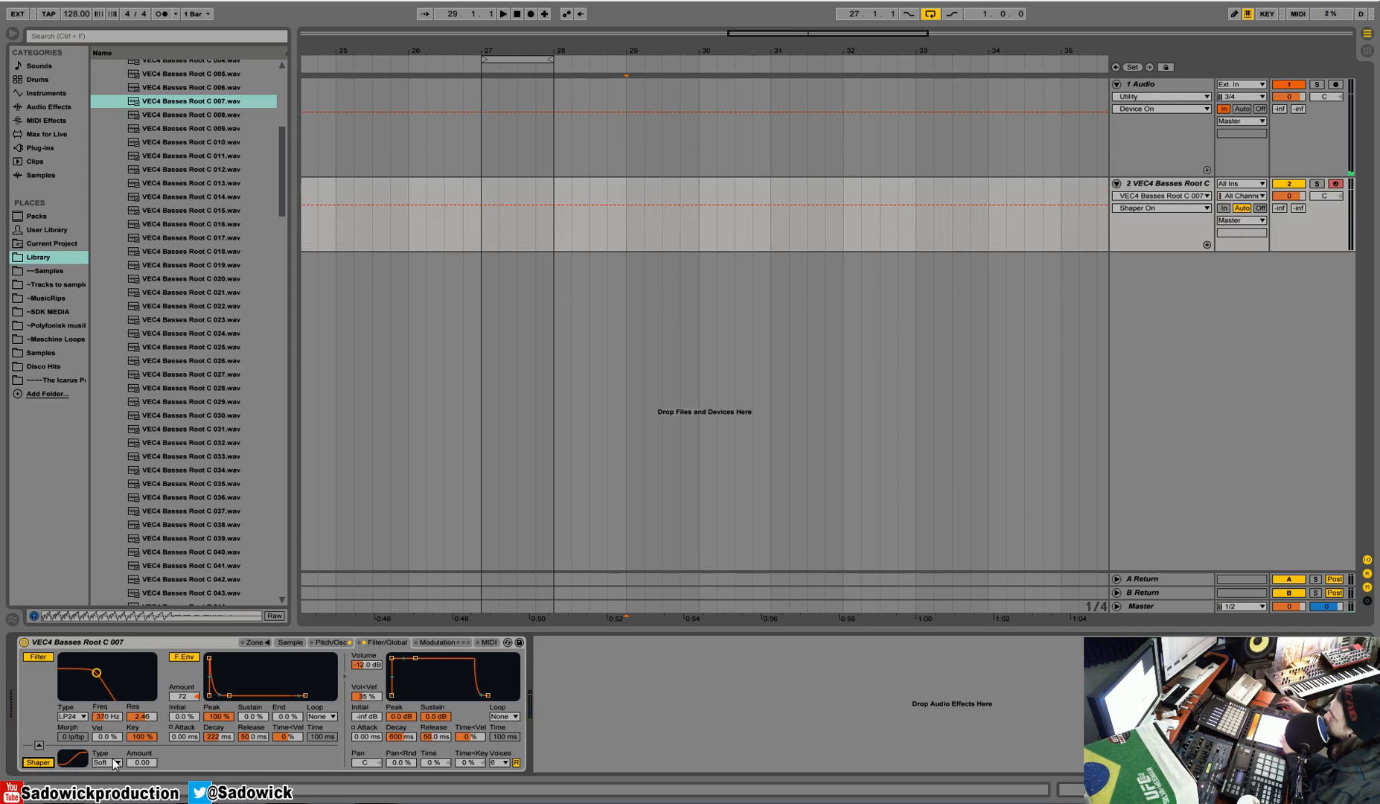
pyautogui.click(39, 746)
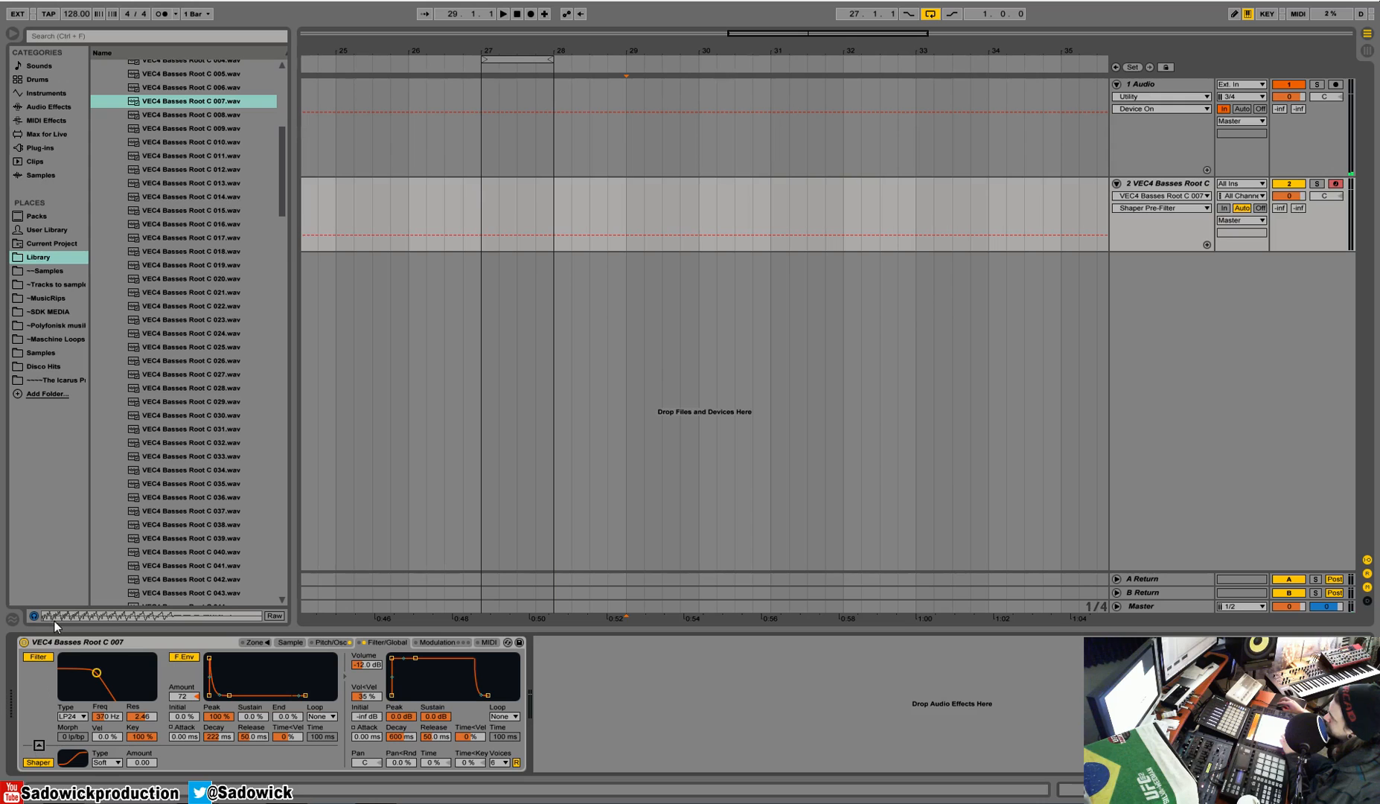
pyautogui.click(38, 746)
pyautogui.click(39, 745)
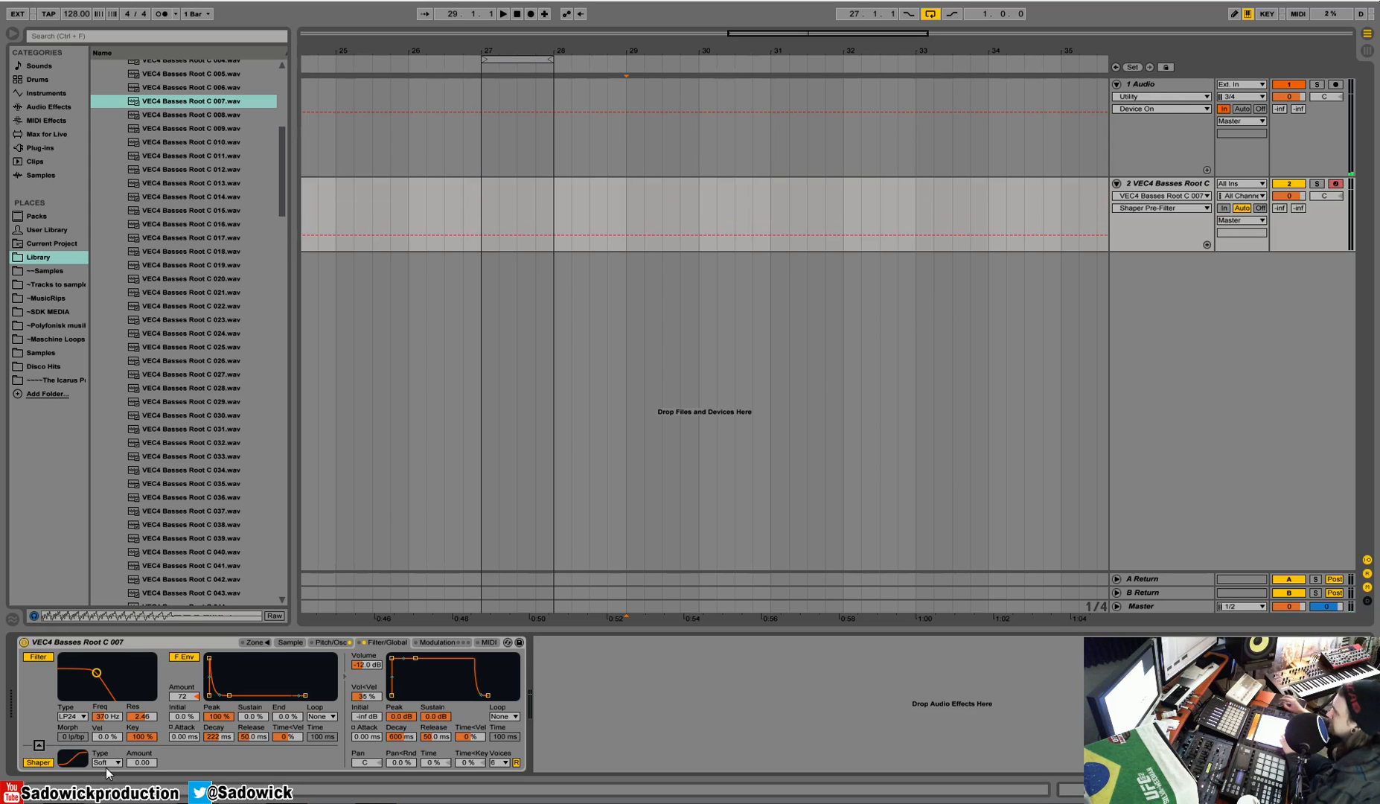
# Step: Set the shaper type to Hard with amount 53.0, then flip its pre-filter order and restore it
pyautogui.click(114, 762)
pyautogui.click(104, 730)
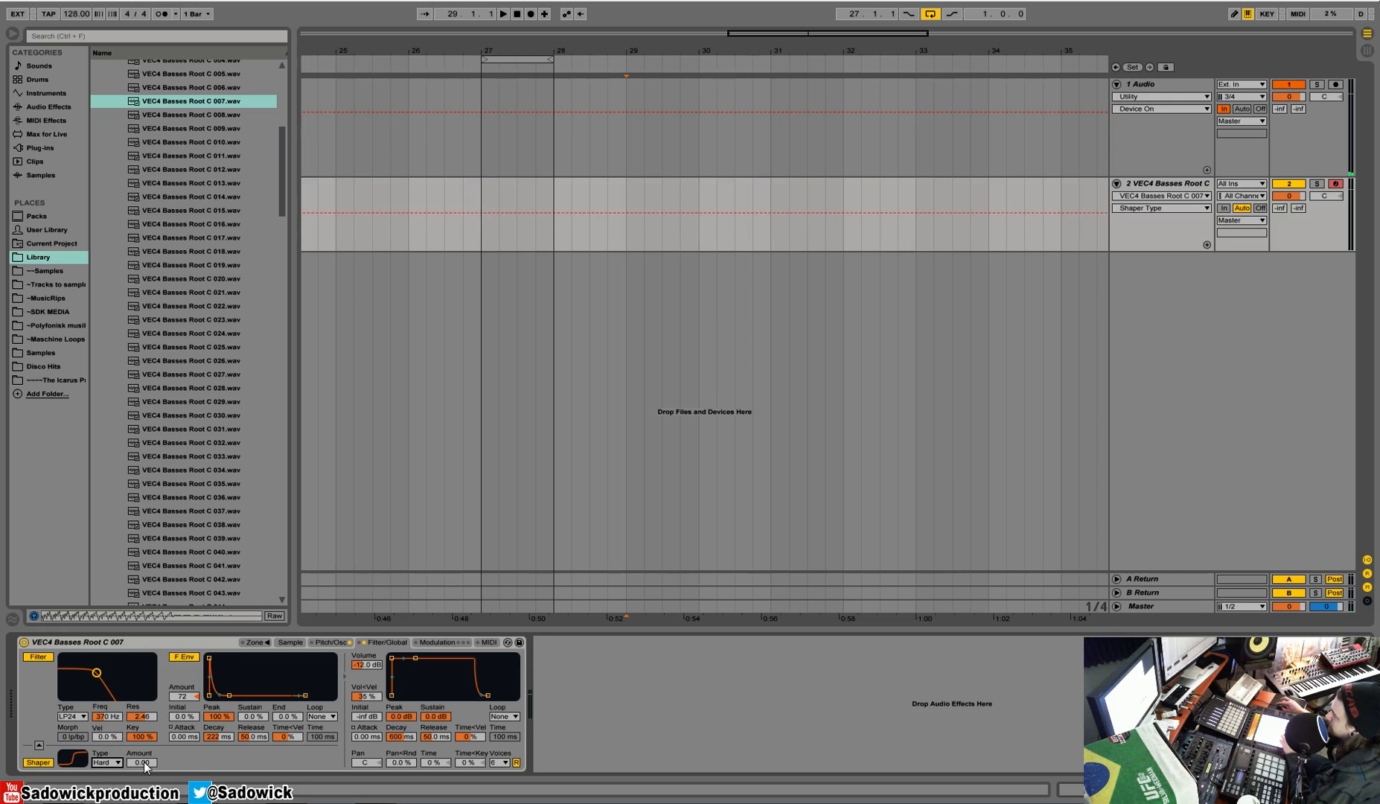
pyautogui.moveTo(144, 762)
pyautogui.mouseDown()
pyautogui.moveTo(144, 737)
pyautogui.moveTo(146, 767)
pyautogui.mouseUp()
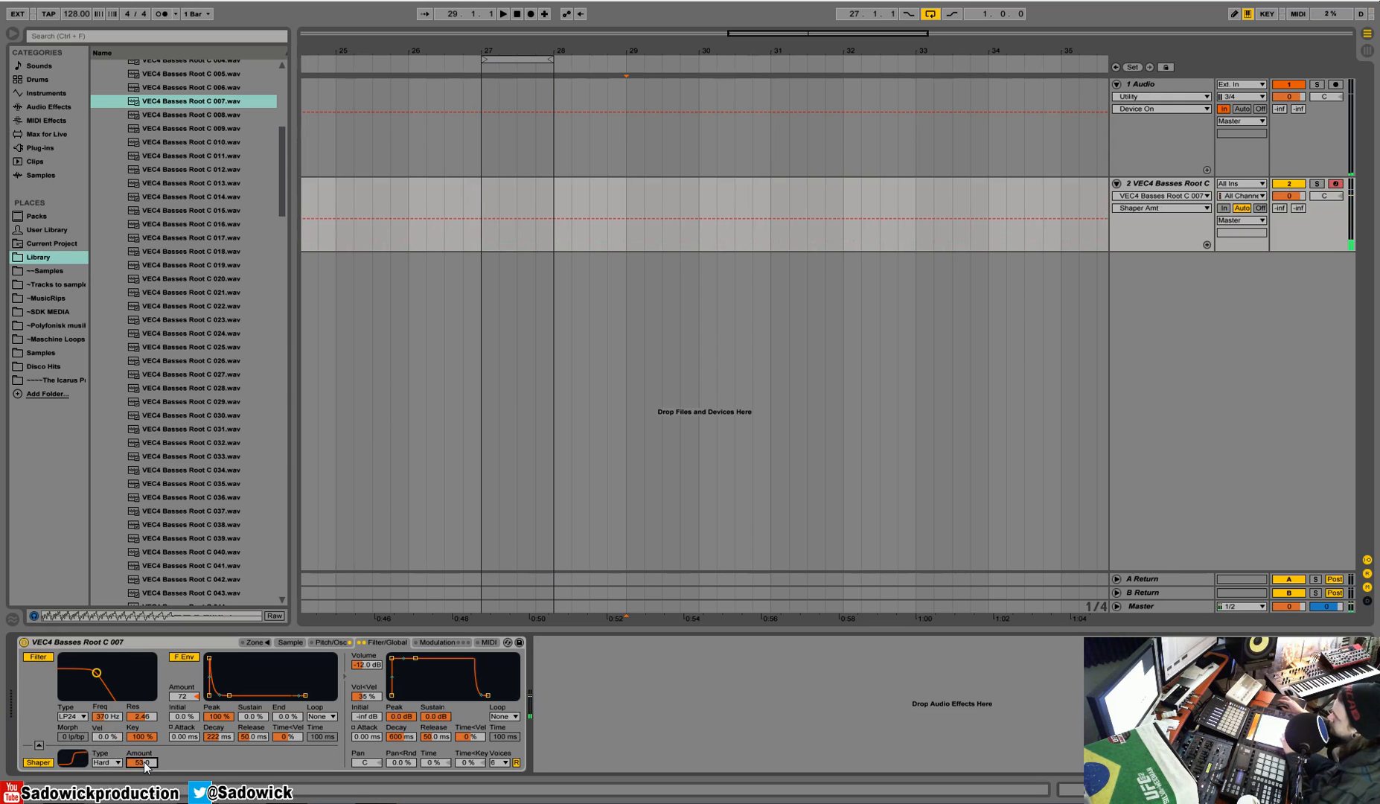
pyautogui.click(39, 745)
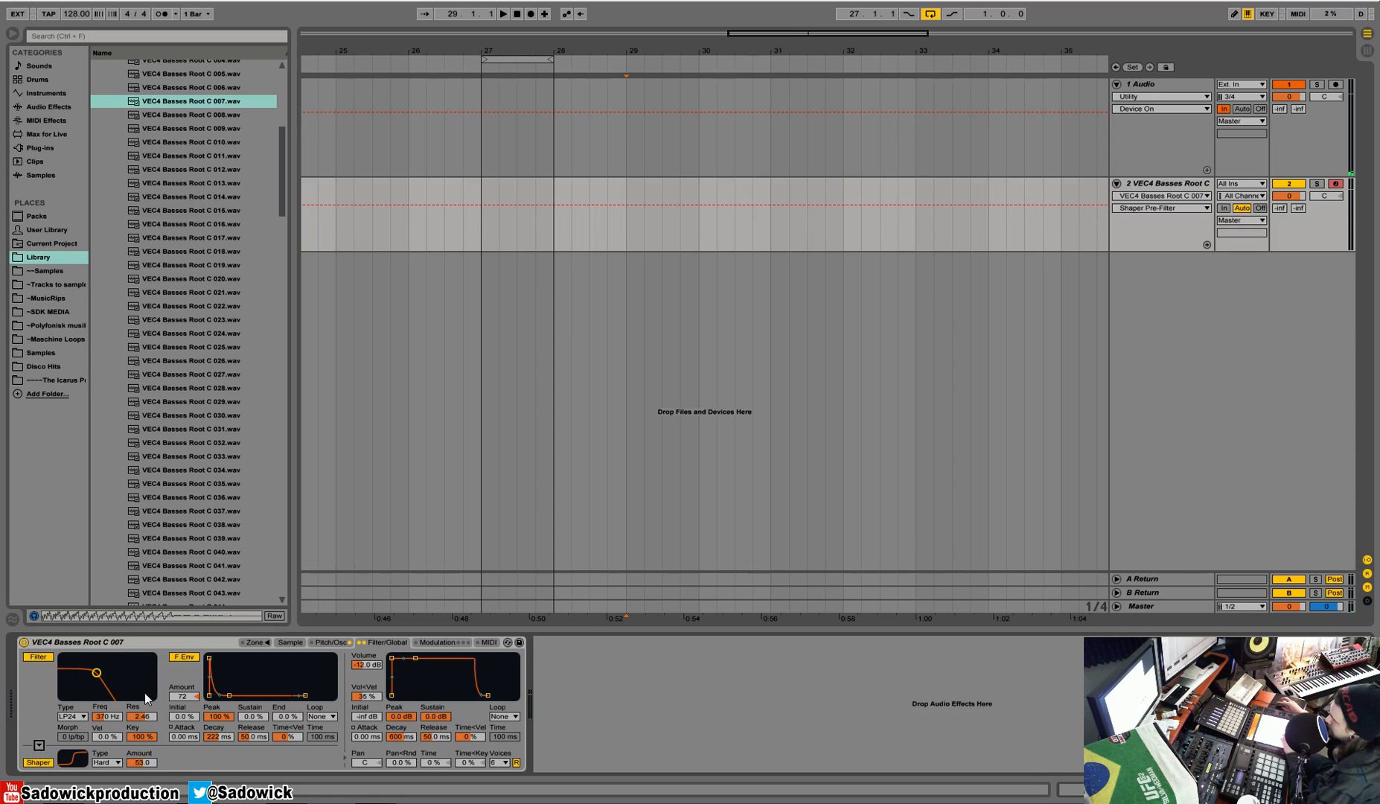
pyautogui.click(39, 745)
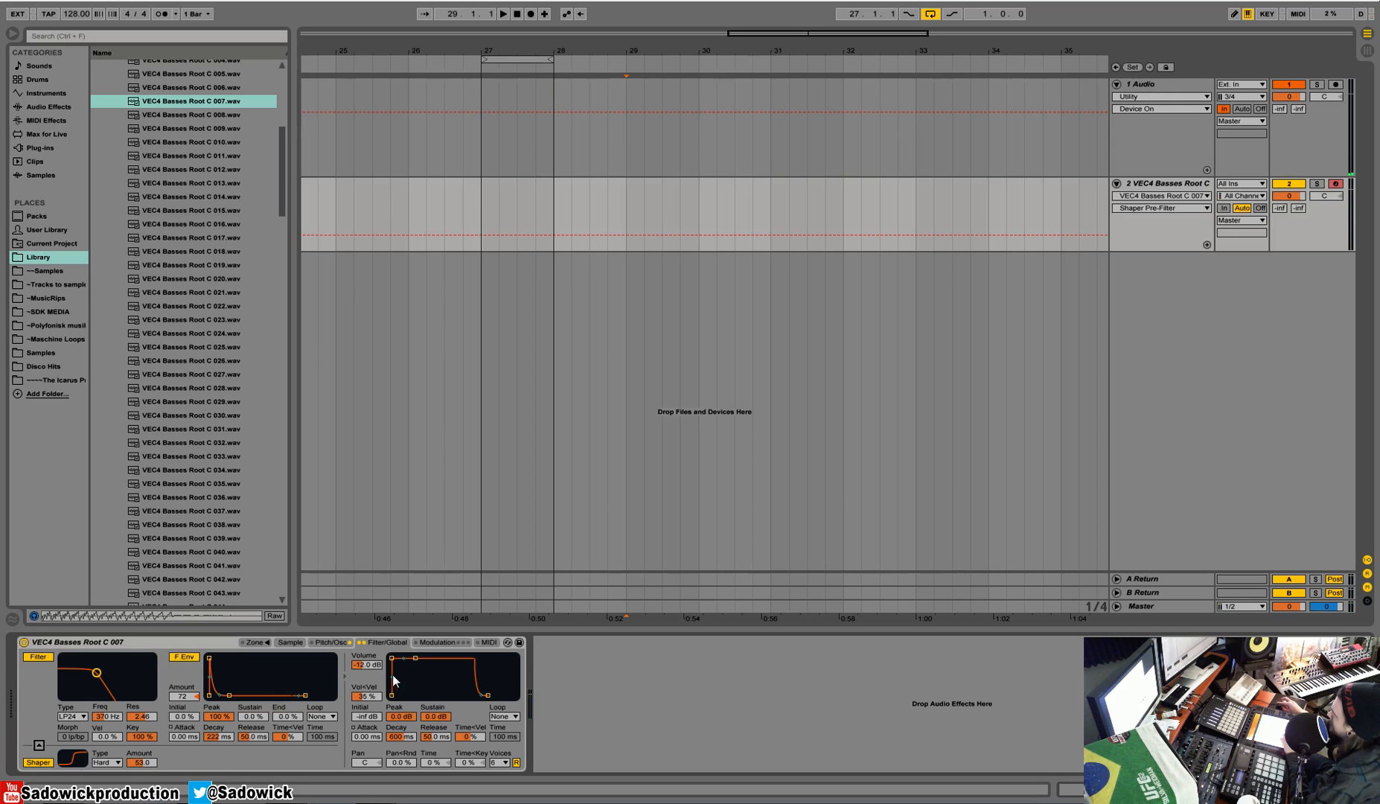
# Step: Shorten the volume envelope's release to 1.00 ms and its decay to about 70 ms, and limit the voices to 1
pyautogui.moveTo(491, 698); pyautogui.dragTo(473, 696)
pyautogui.moveTo(414, 660)
pyautogui.mouseDown()
pyautogui.moveTo(403, 681)
pyautogui.moveTo(413, 658)
pyautogui.mouseUp()
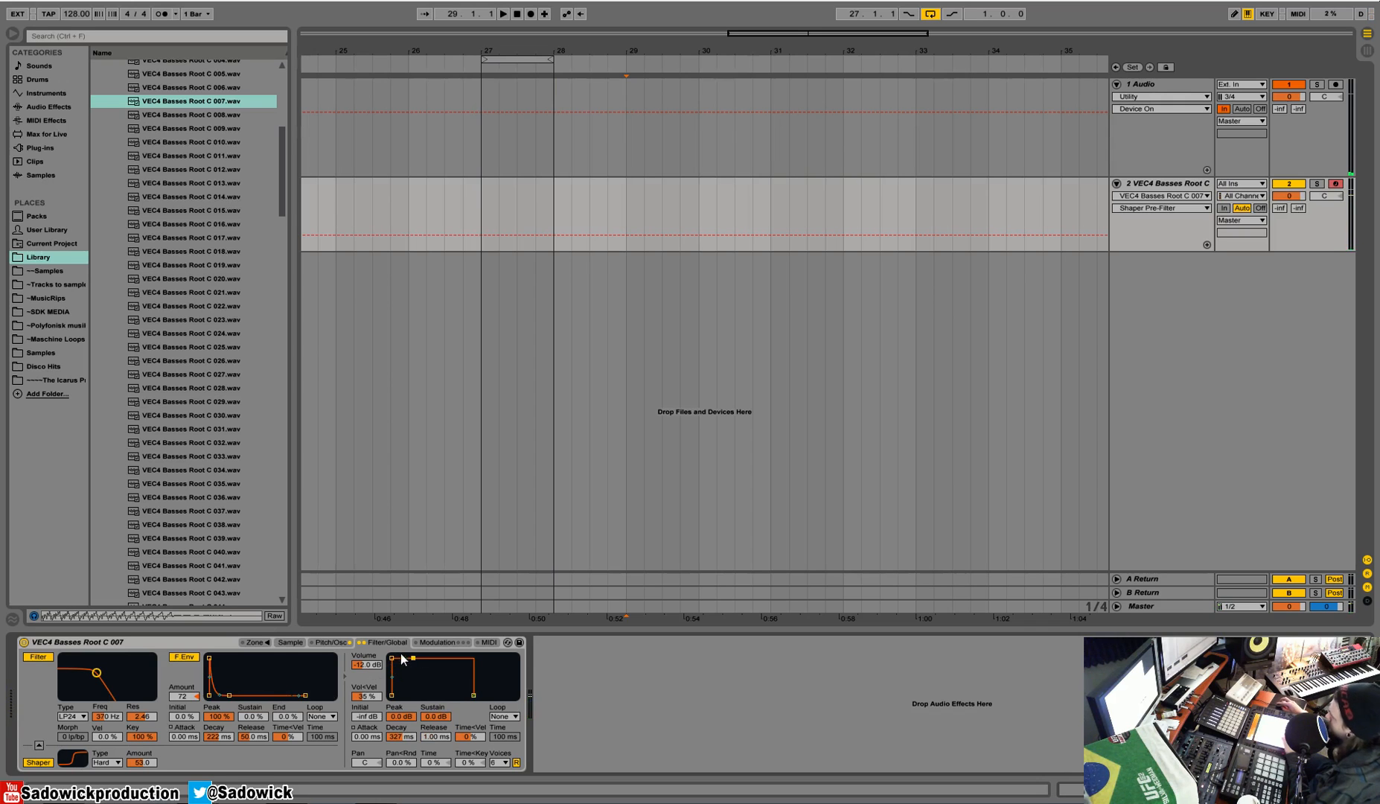
pyautogui.moveTo(392, 658); pyautogui.dragTo(408, 660)
pyautogui.click(501, 763)
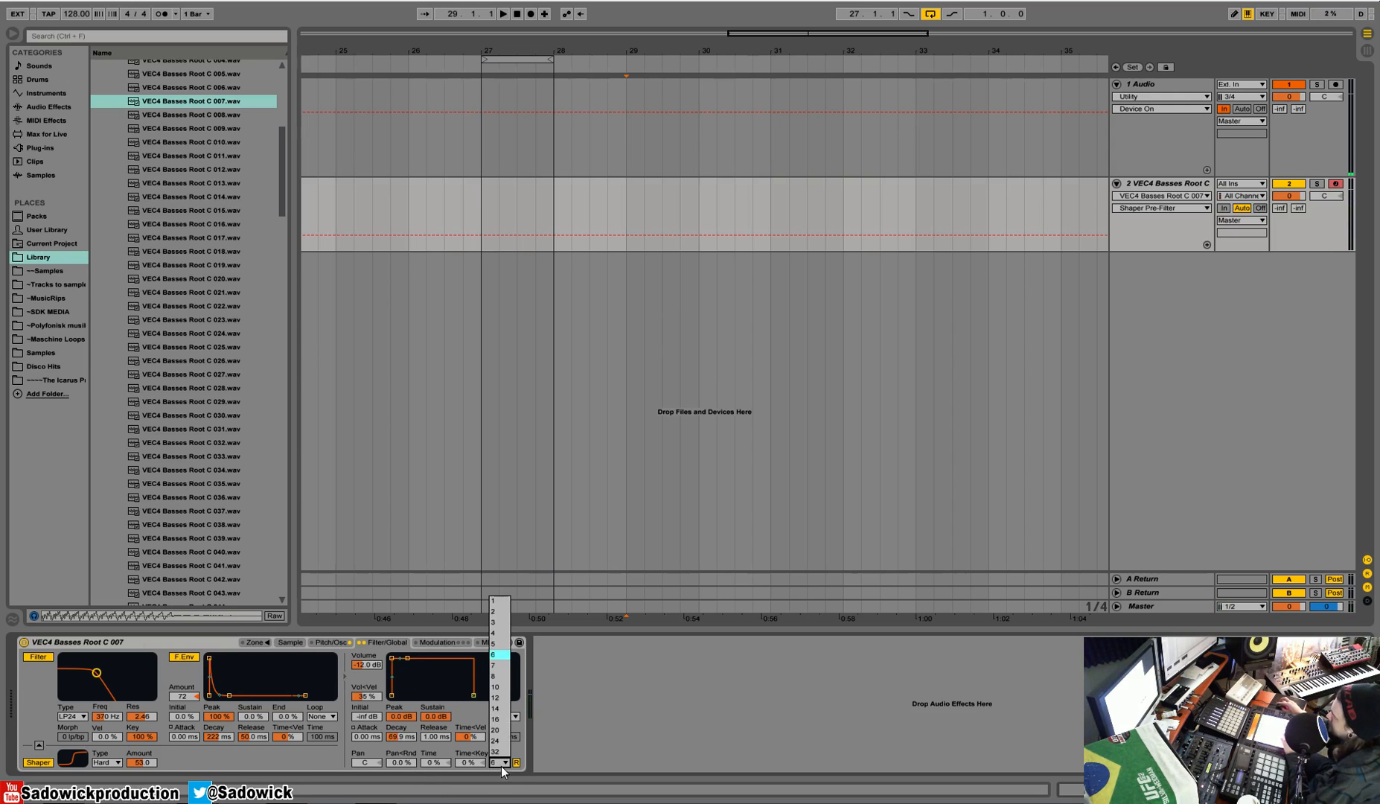
pyautogui.click(503, 602)
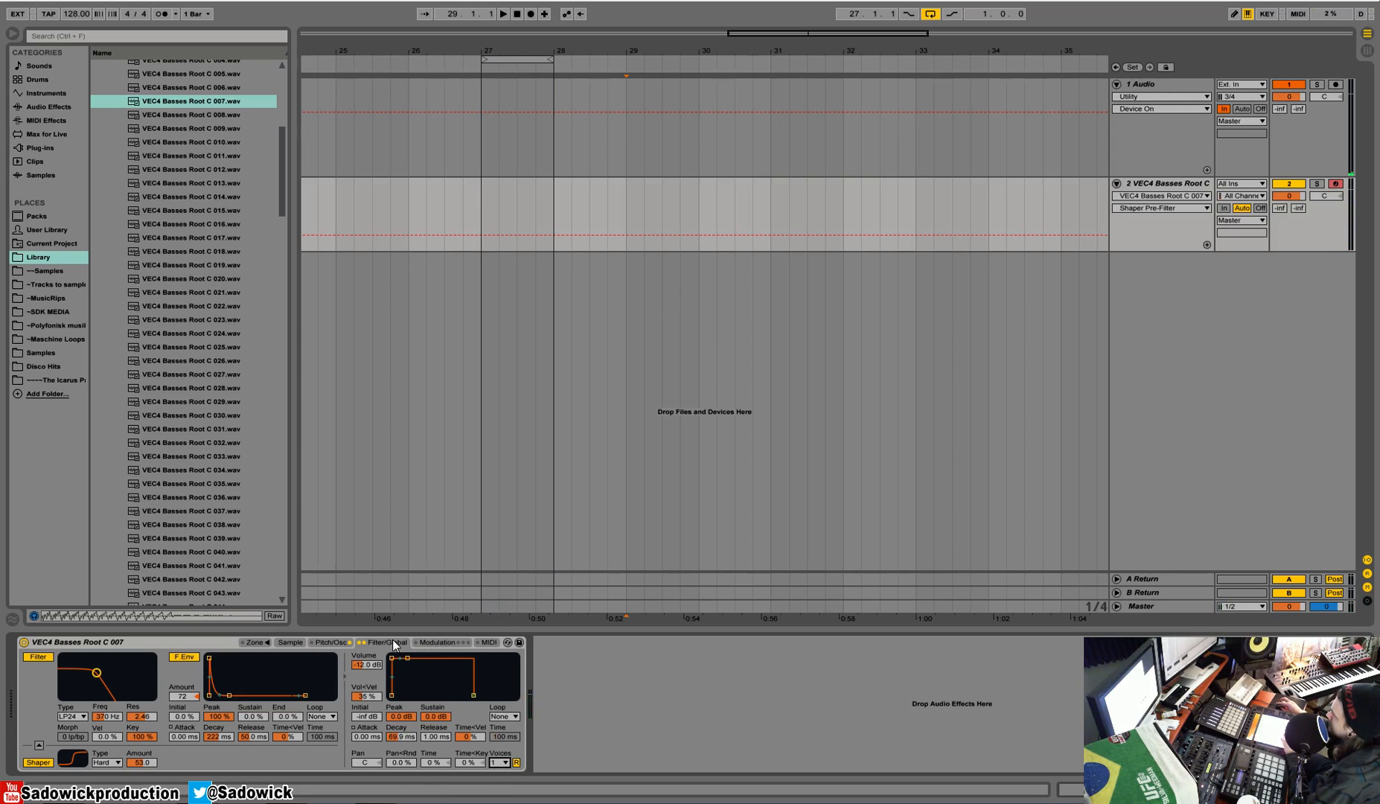
# Step: Enable the auxiliary modulation envelope and route its destination A to Filter Q with an amount of 24.88
pyautogui.click(447, 642)
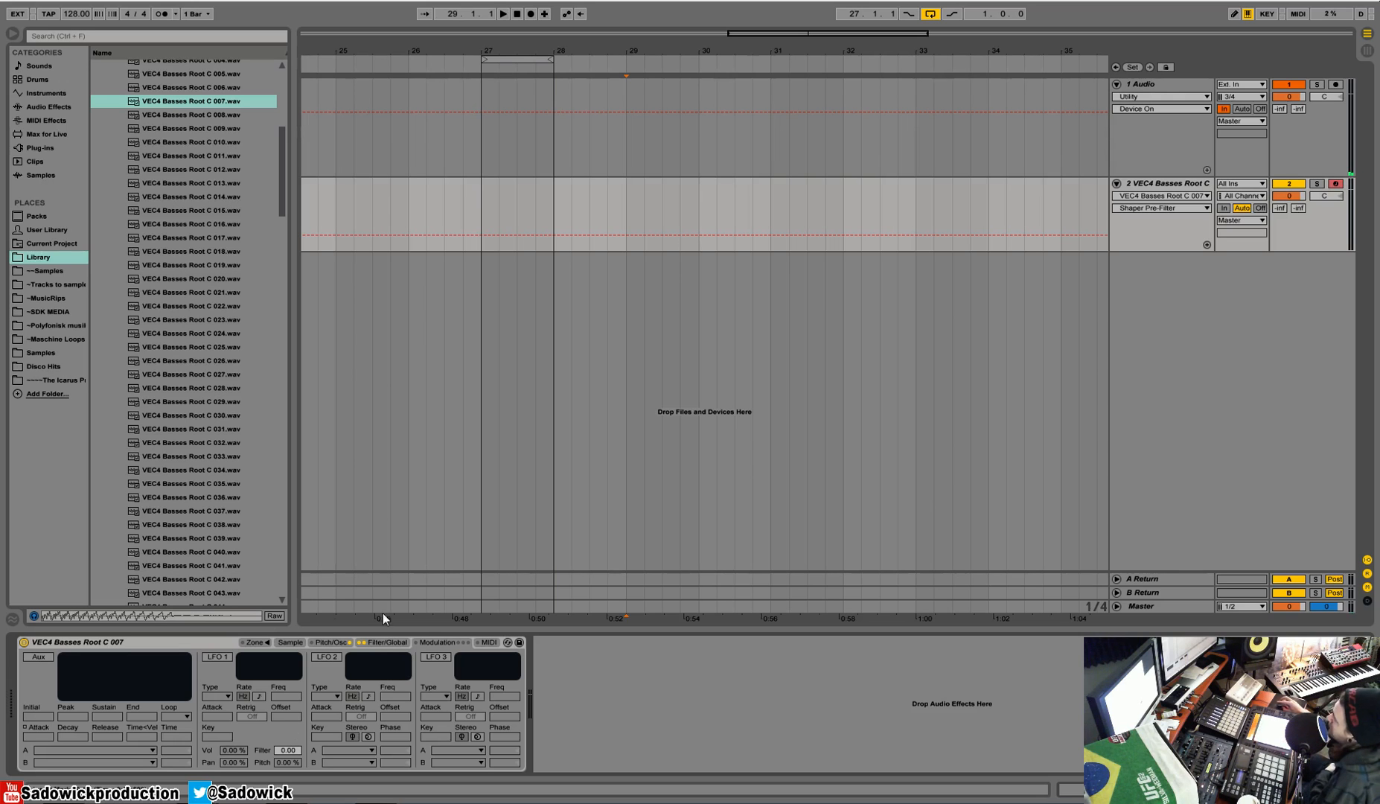
pyautogui.click(215, 656)
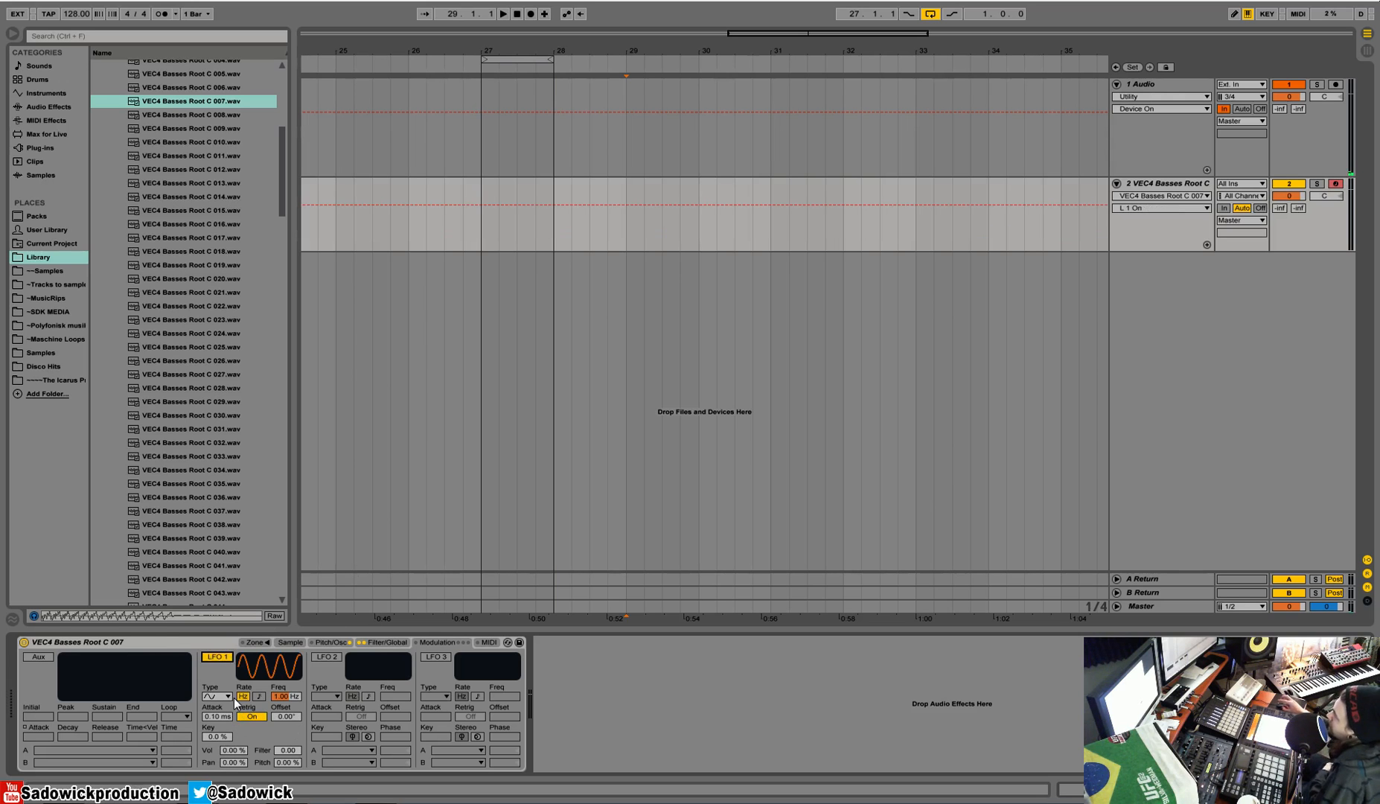
pyautogui.click(34, 660)
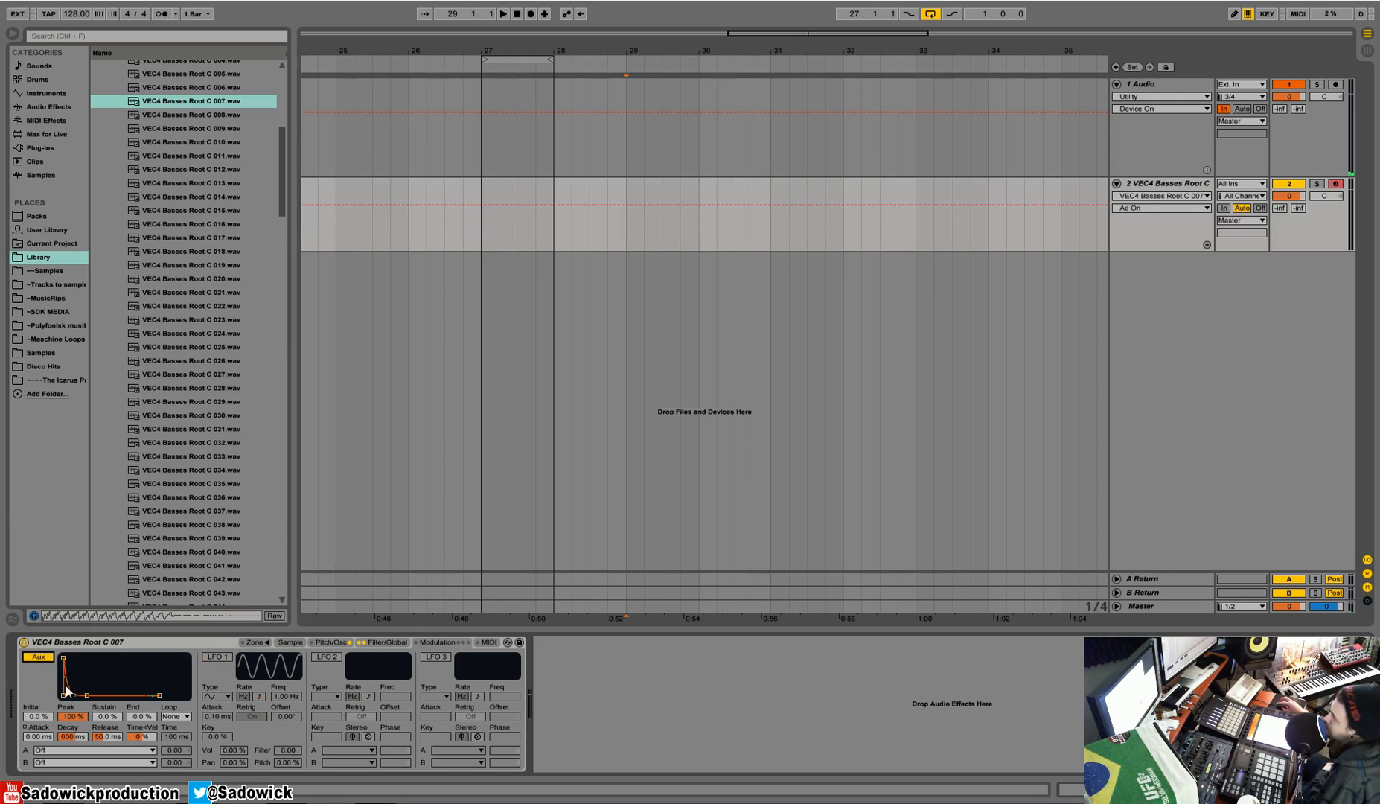
pyautogui.click(69, 750)
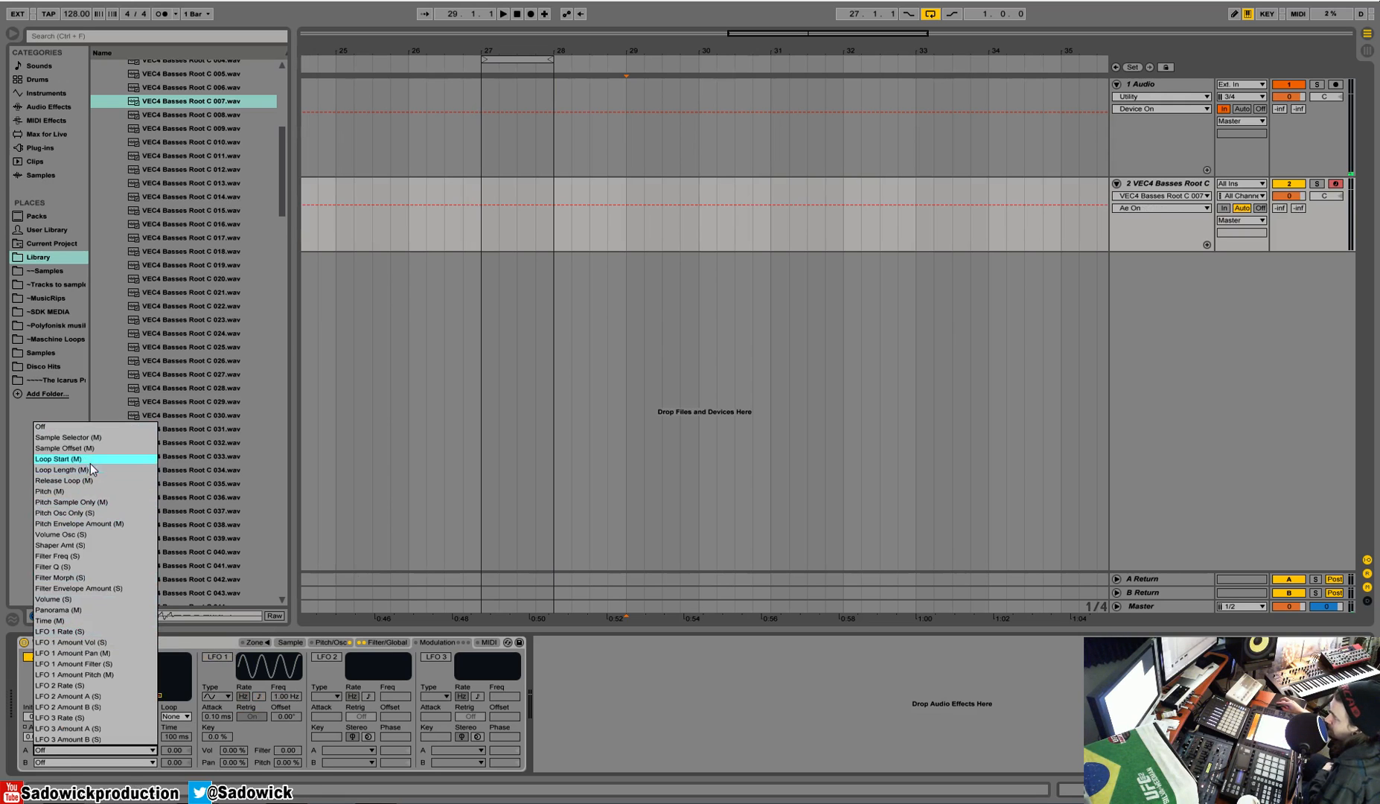
pyautogui.click(75, 568)
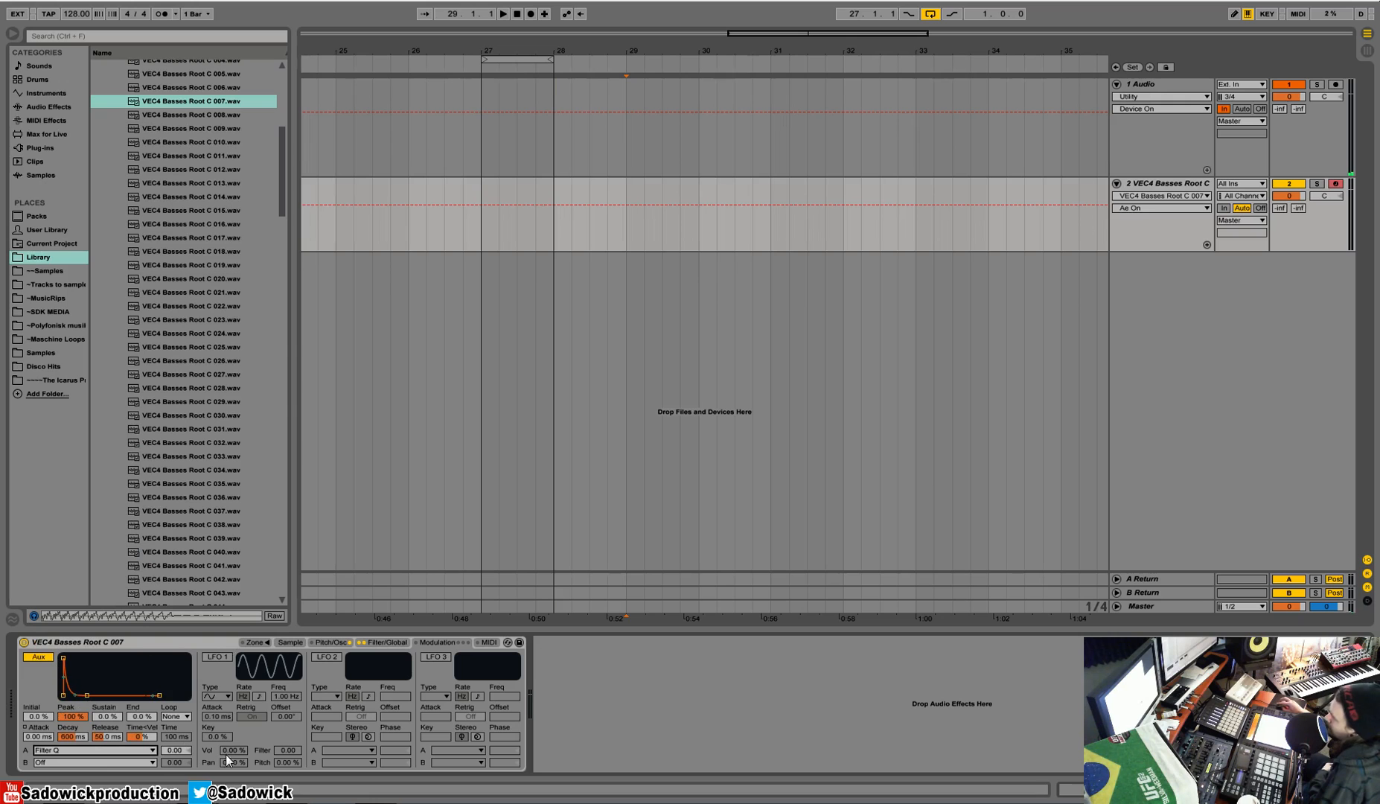
pyautogui.moveTo(187, 750); pyautogui.dragTo(187, 734)
# Step: Raise the auxiliary envelope's Filter Q amount to 74.38 and set its decay to 659 ms
pyautogui.click(384, 641)
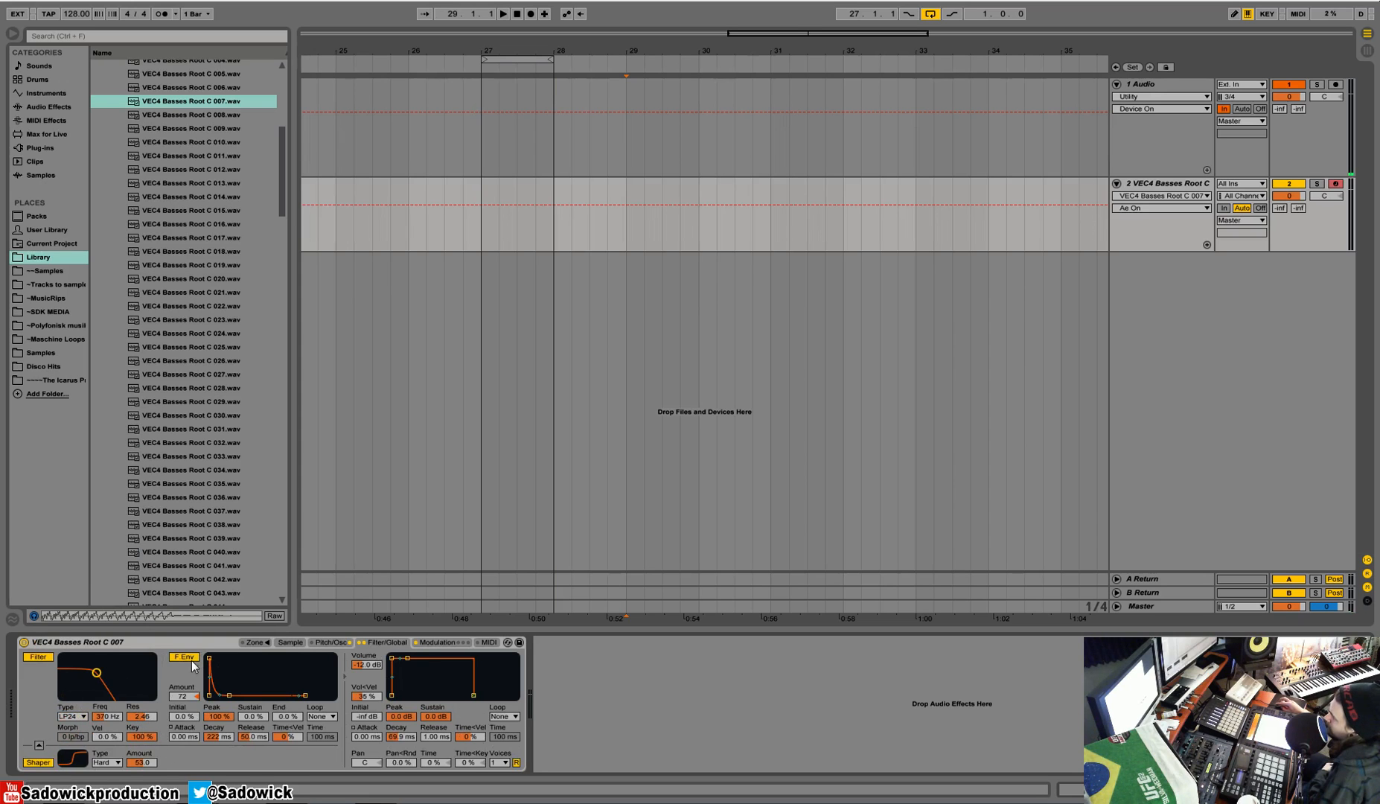
pyautogui.click(423, 642)
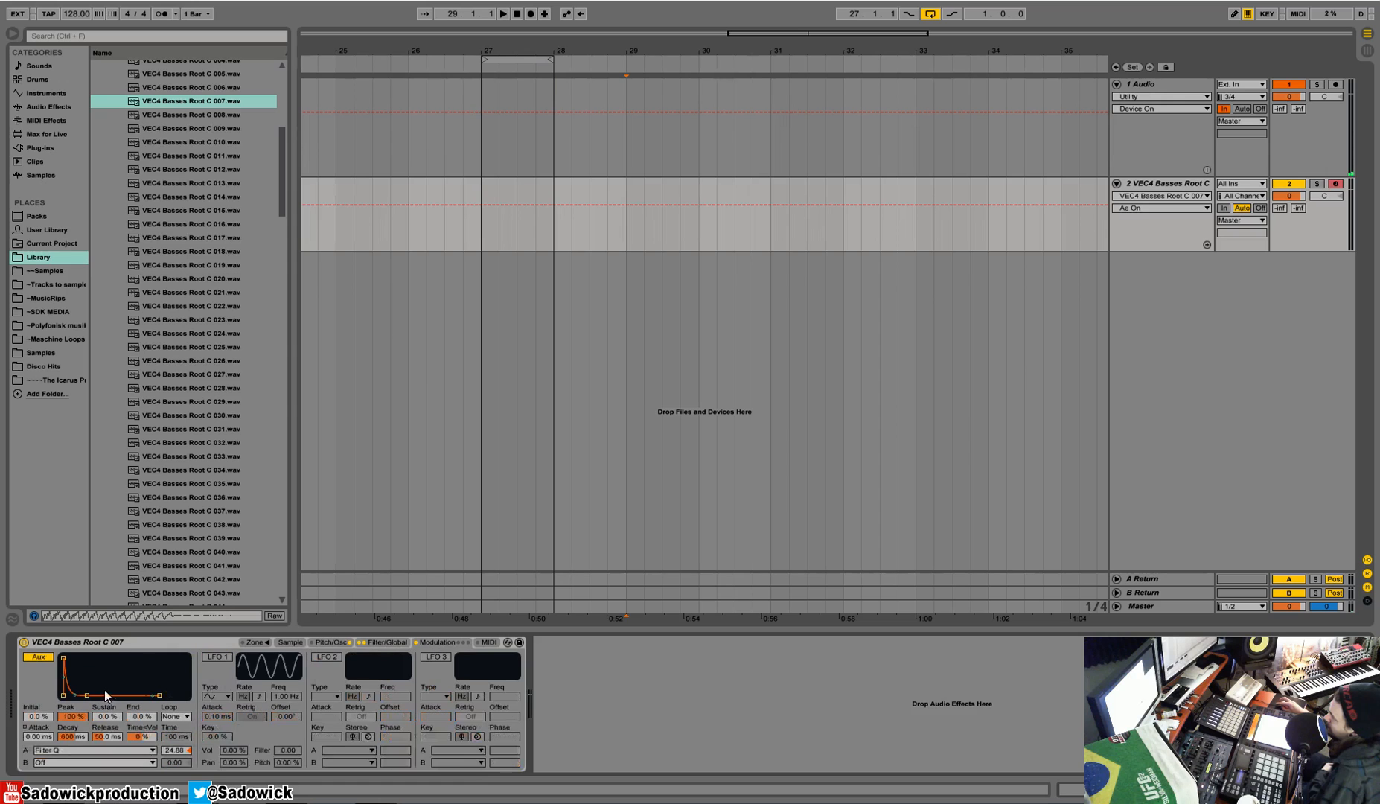
pyautogui.moveTo(176, 751); pyautogui.dragTo(176, 739)
pyautogui.moveTo(86, 695); pyautogui.dragTo(87, 696)
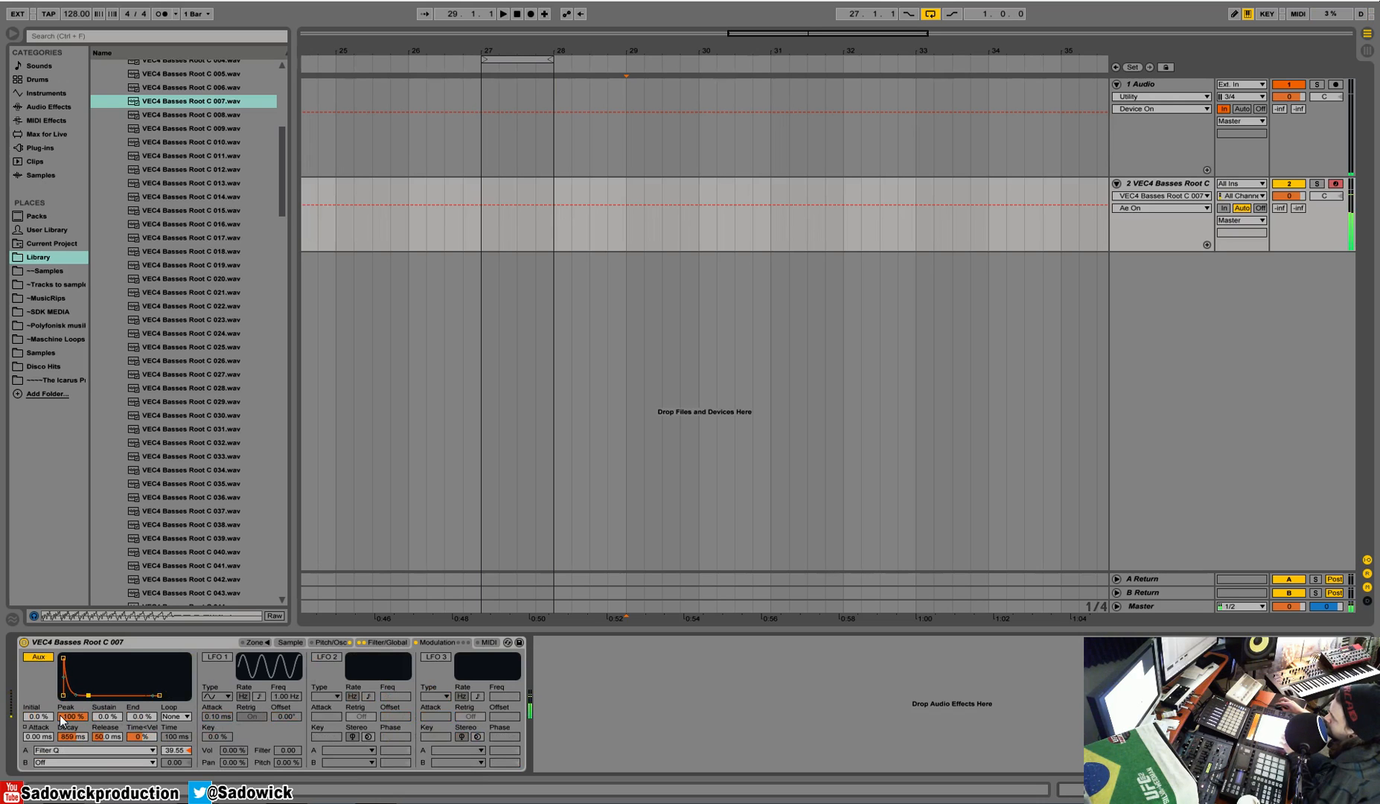
pyautogui.moveTo(180, 753)
pyautogui.mouseDown()
pyautogui.moveTo(180, 796)
pyautogui.moveTo(180, 733)
pyautogui.mouseUp()
pyautogui.click(147, 748)
pyautogui.click(148, 749)
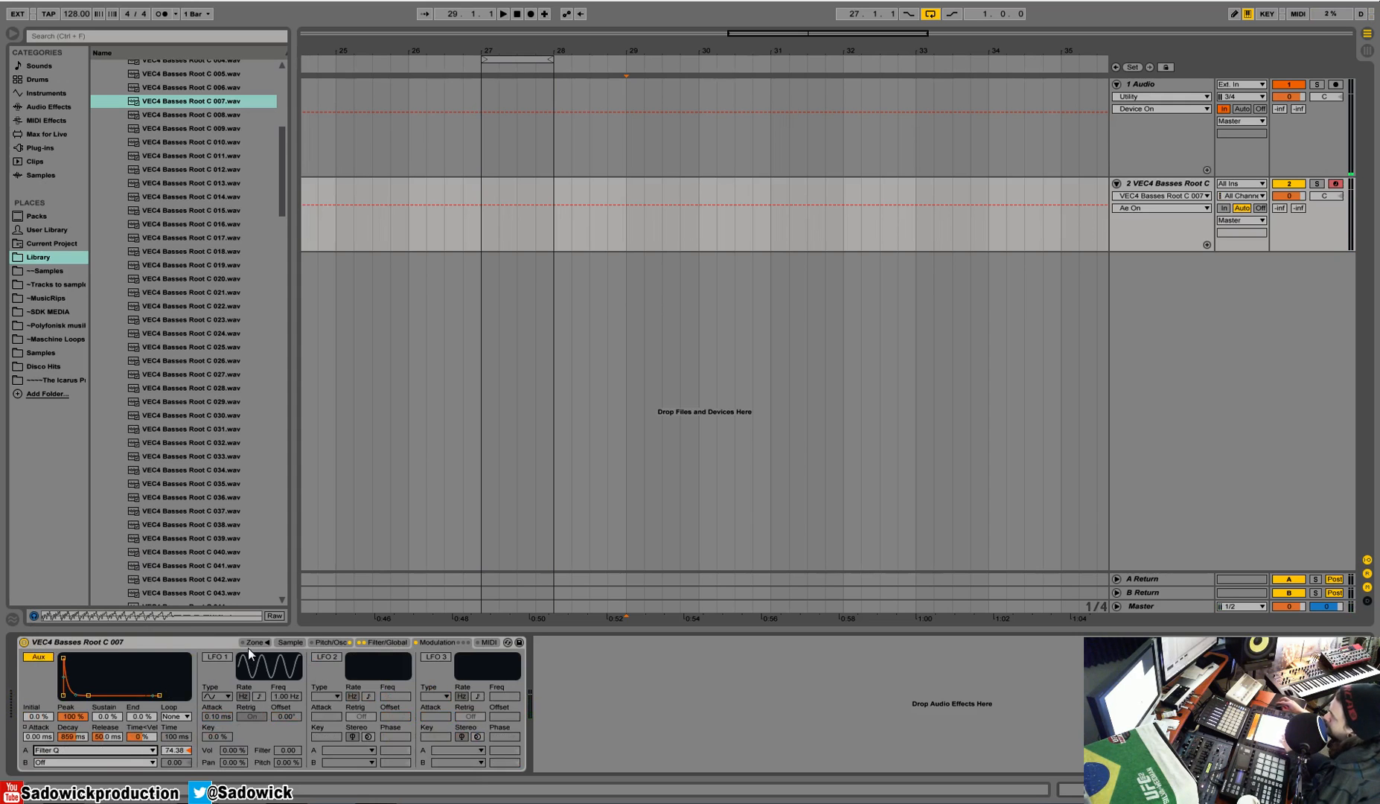
# Step: Enable LFO 1, set its pitch modulation to 62.3 %, and raise its frequency to 30.0 Hz
pyautogui.click(215, 657)
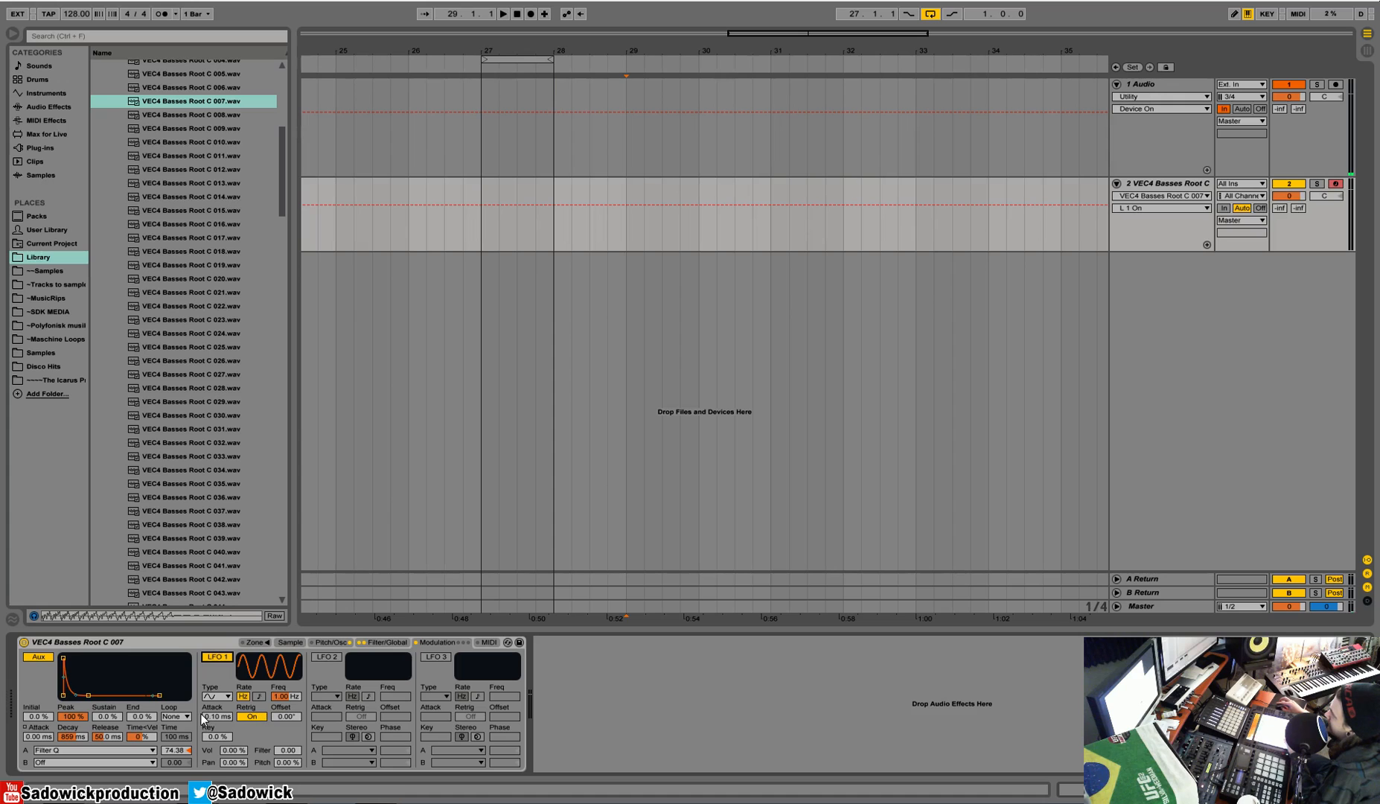
pyautogui.click(435, 643)
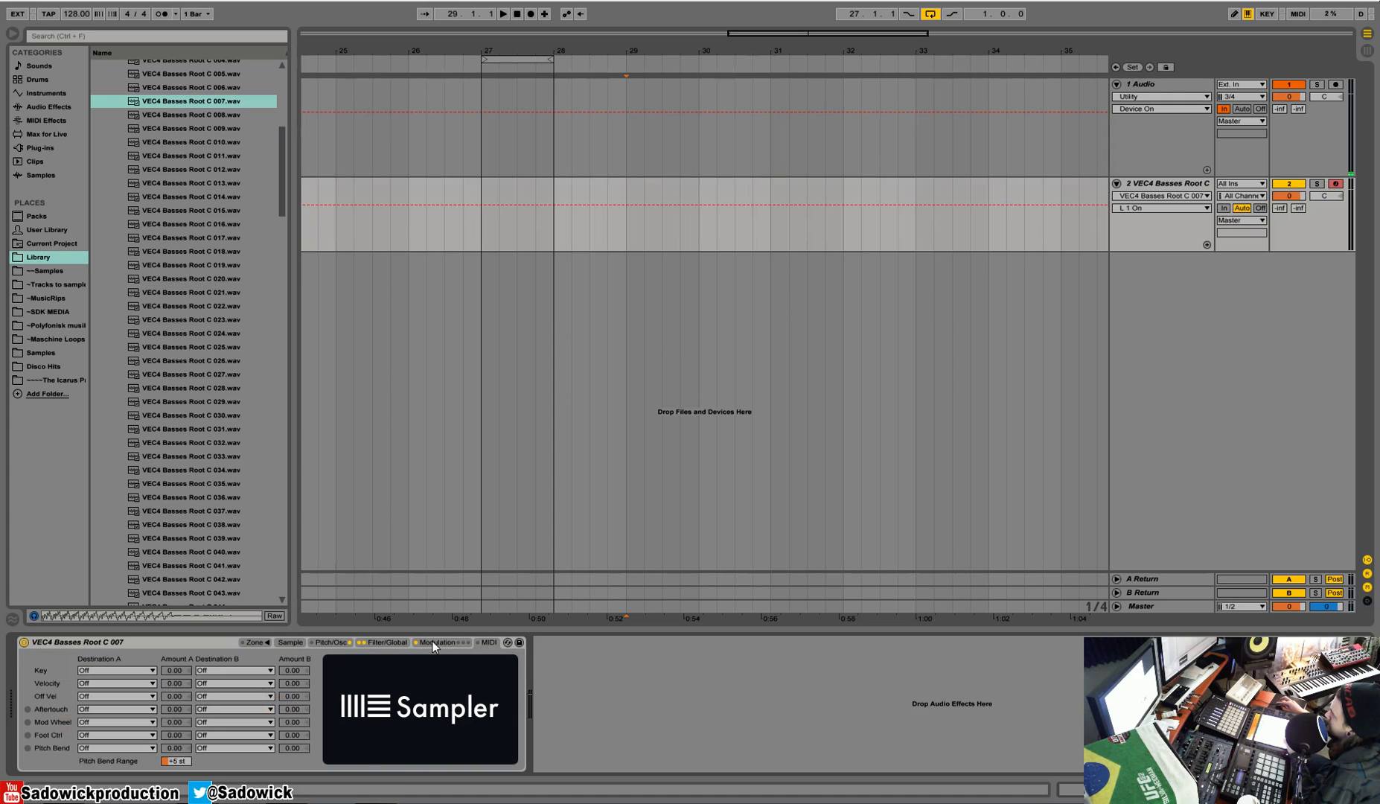
pyautogui.click(436, 644)
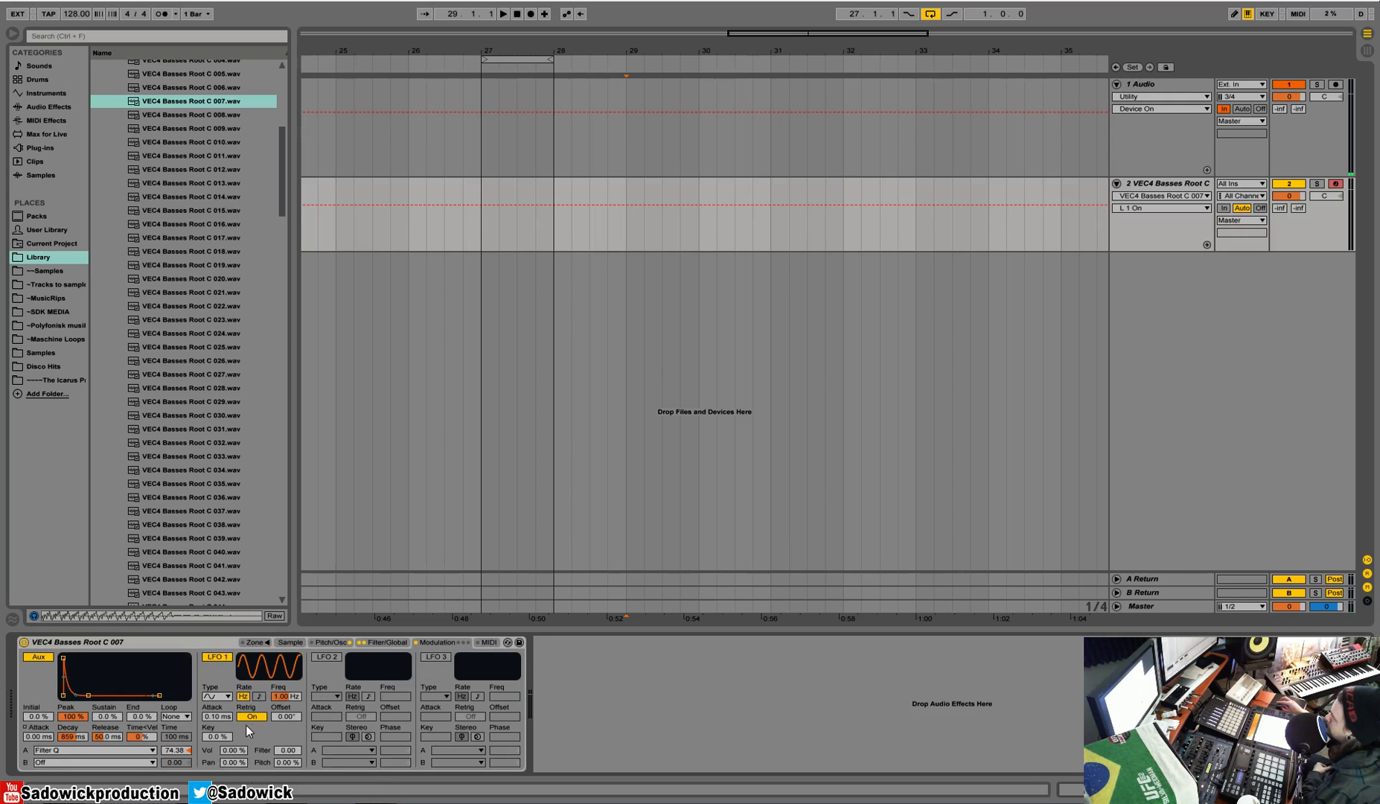
pyautogui.moveTo(284, 775); pyautogui.dragTo(284, 728)
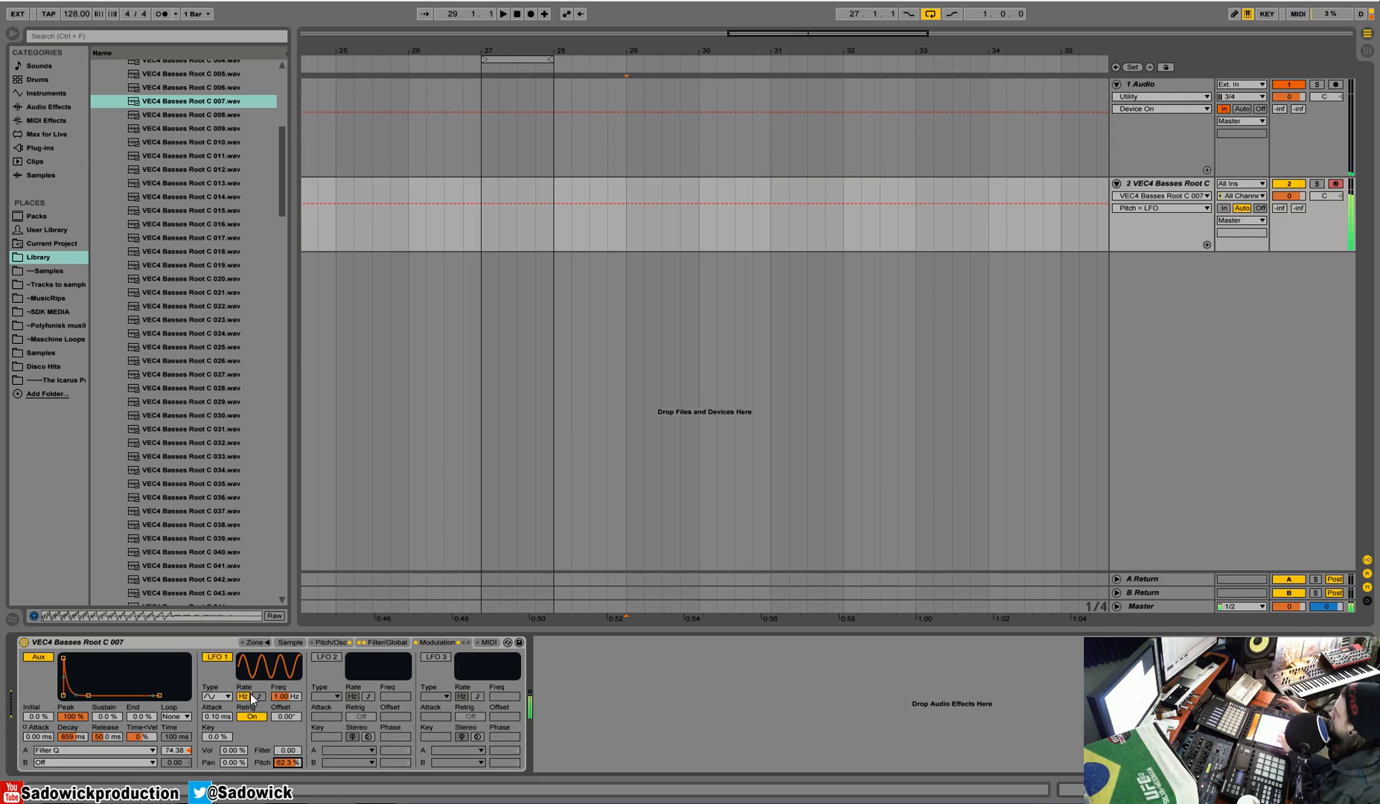
pyautogui.moveTo(283, 704); pyautogui.dragTo(283, 655)
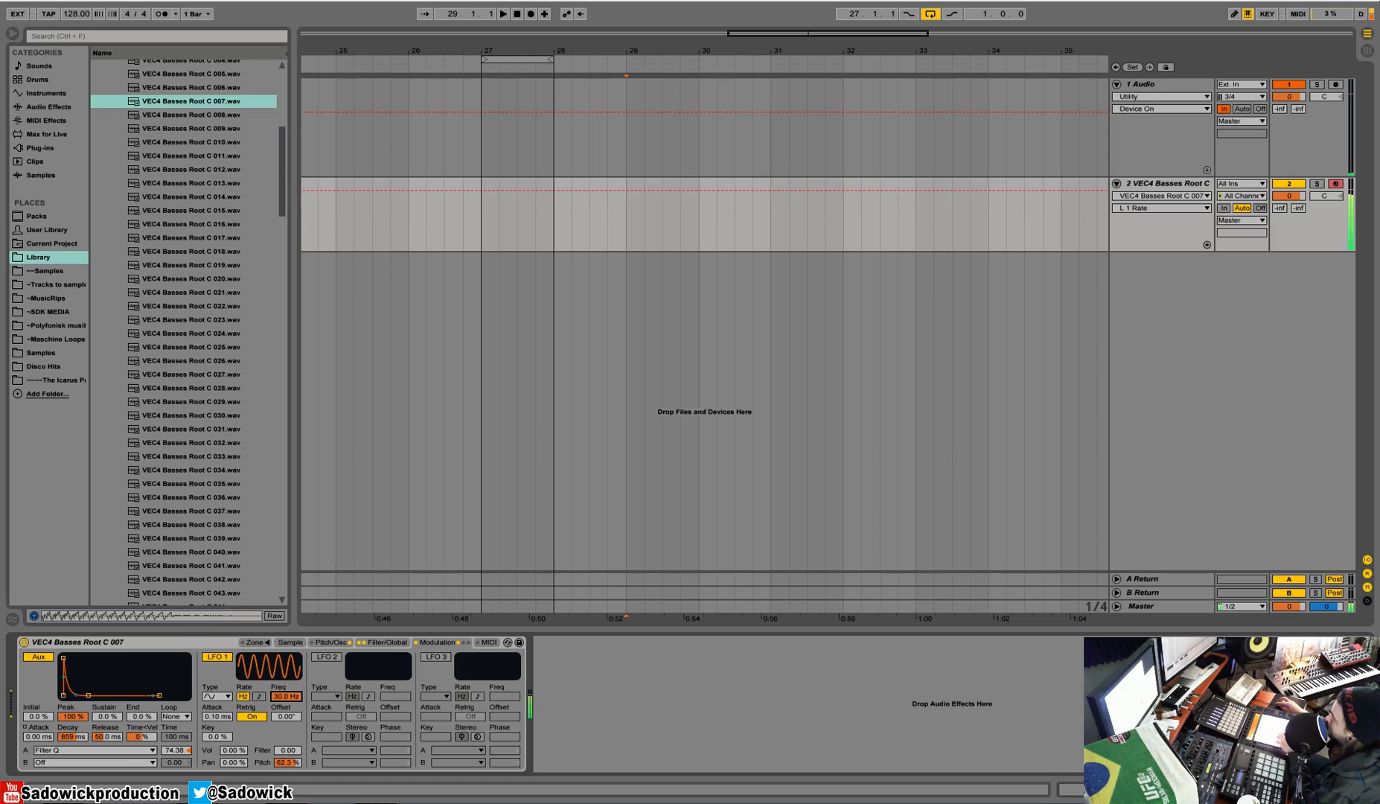
pyautogui.moveTo(299, 700); pyautogui.dragTo(299, 670)
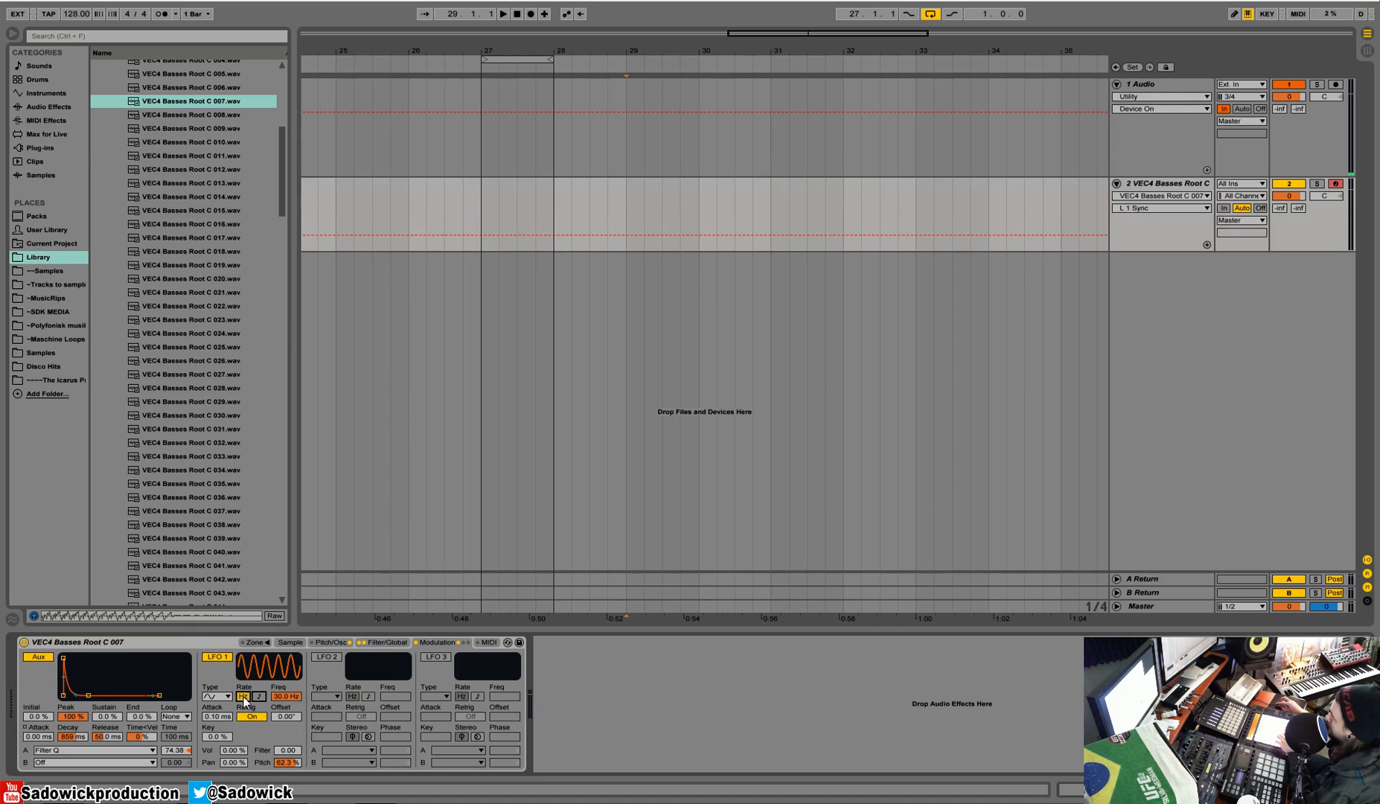
# Step: Check LFO 1's waveform choices, turn LFO 1 off, and select VEC4 Basses Root C 007.wav in the browser
pyautogui.click(217, 697)
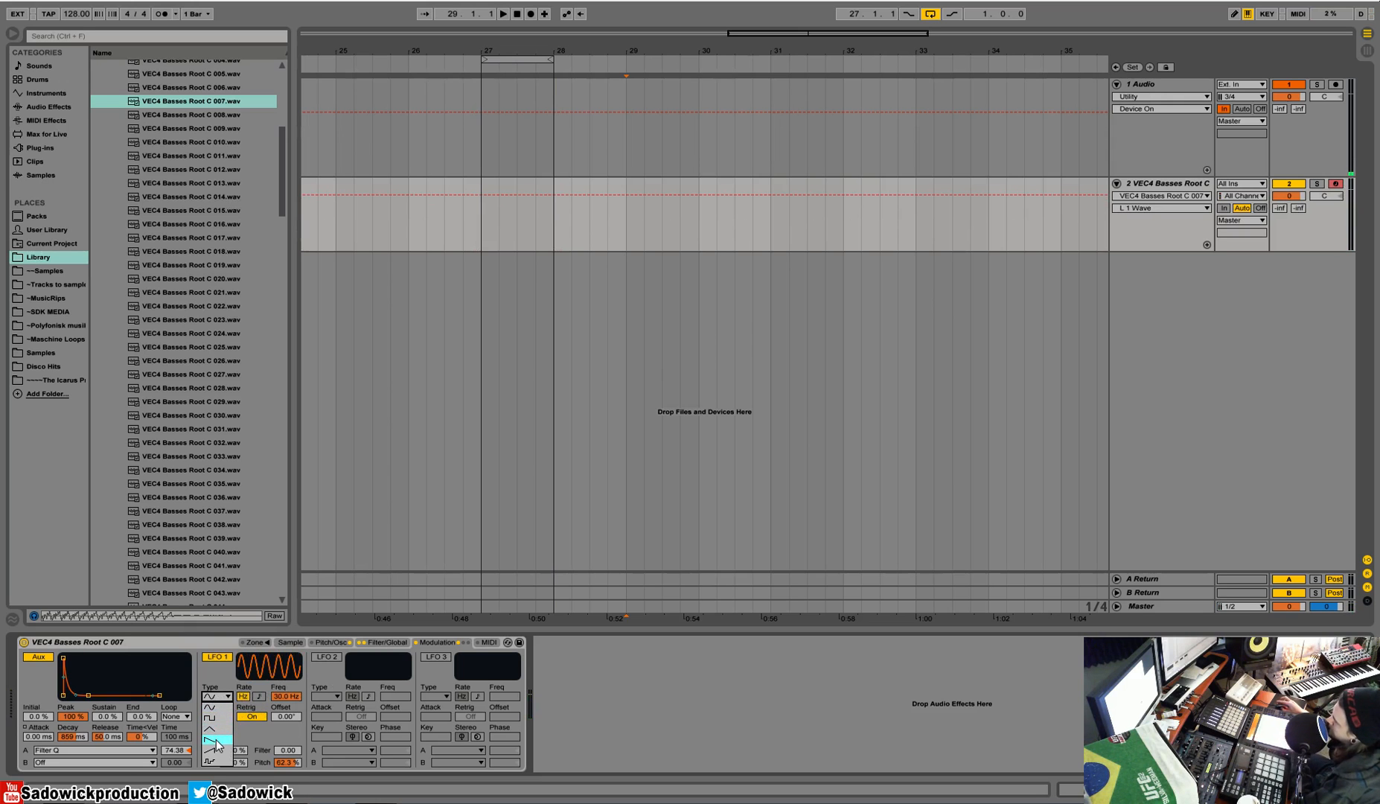
pyautogui.click(255, 732)
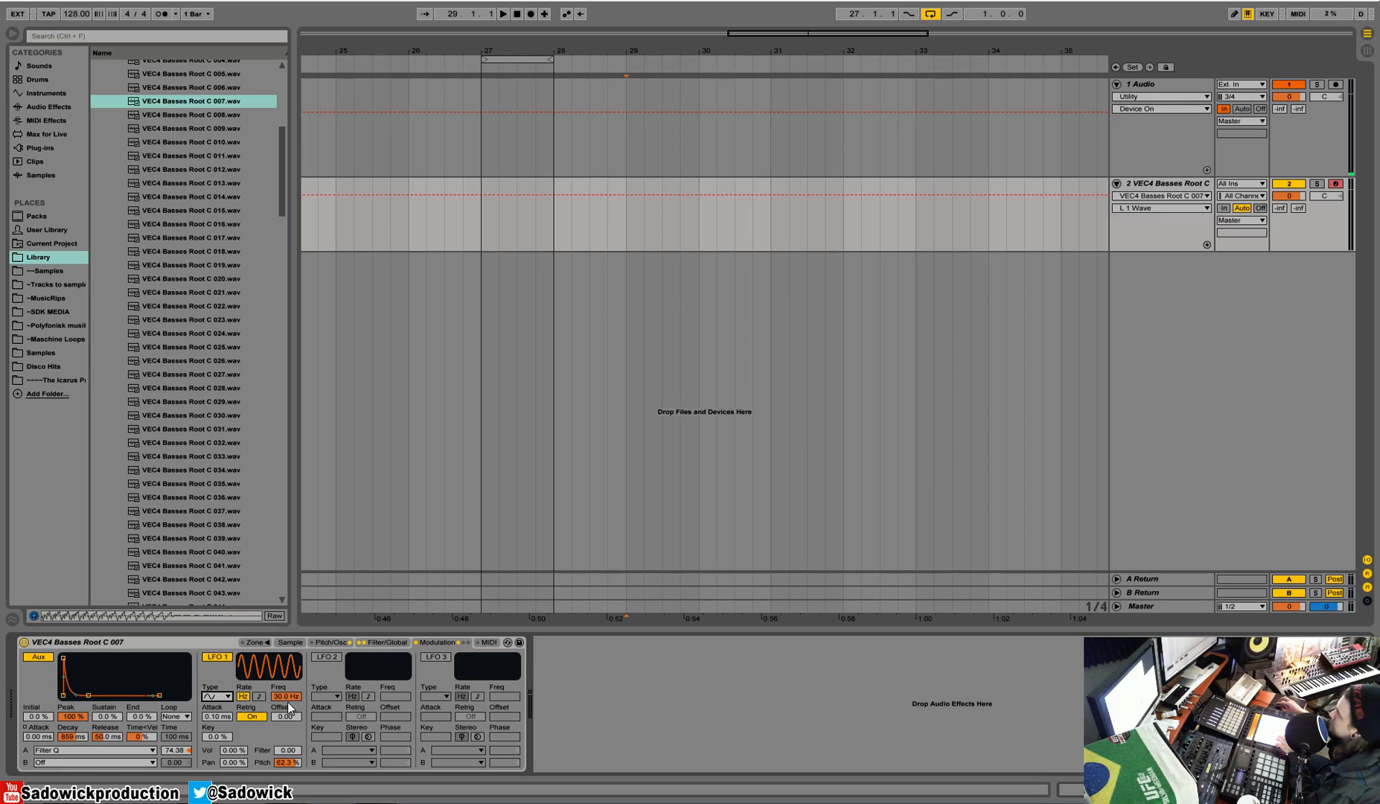
pyautogui.click(219, 656)
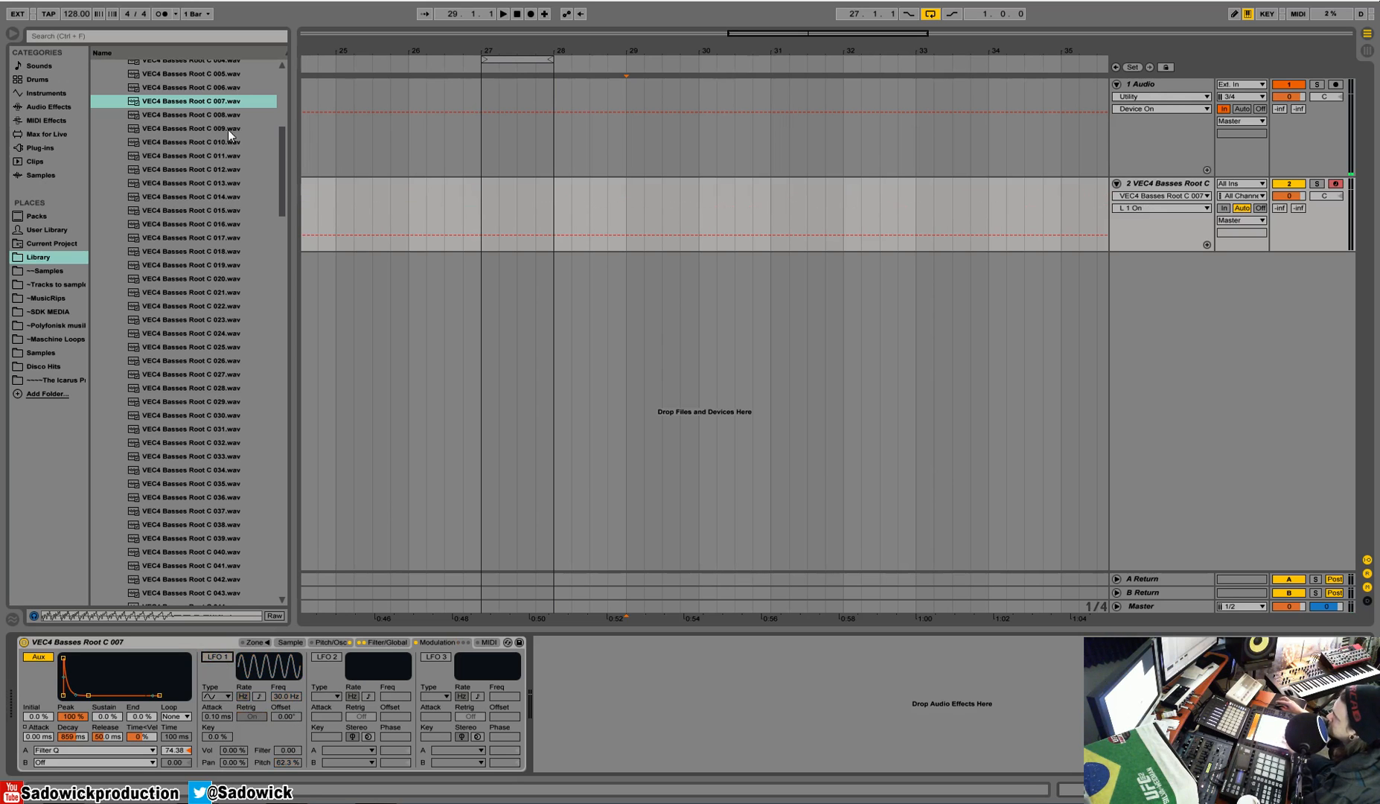
pyautogui.click(175, 100)
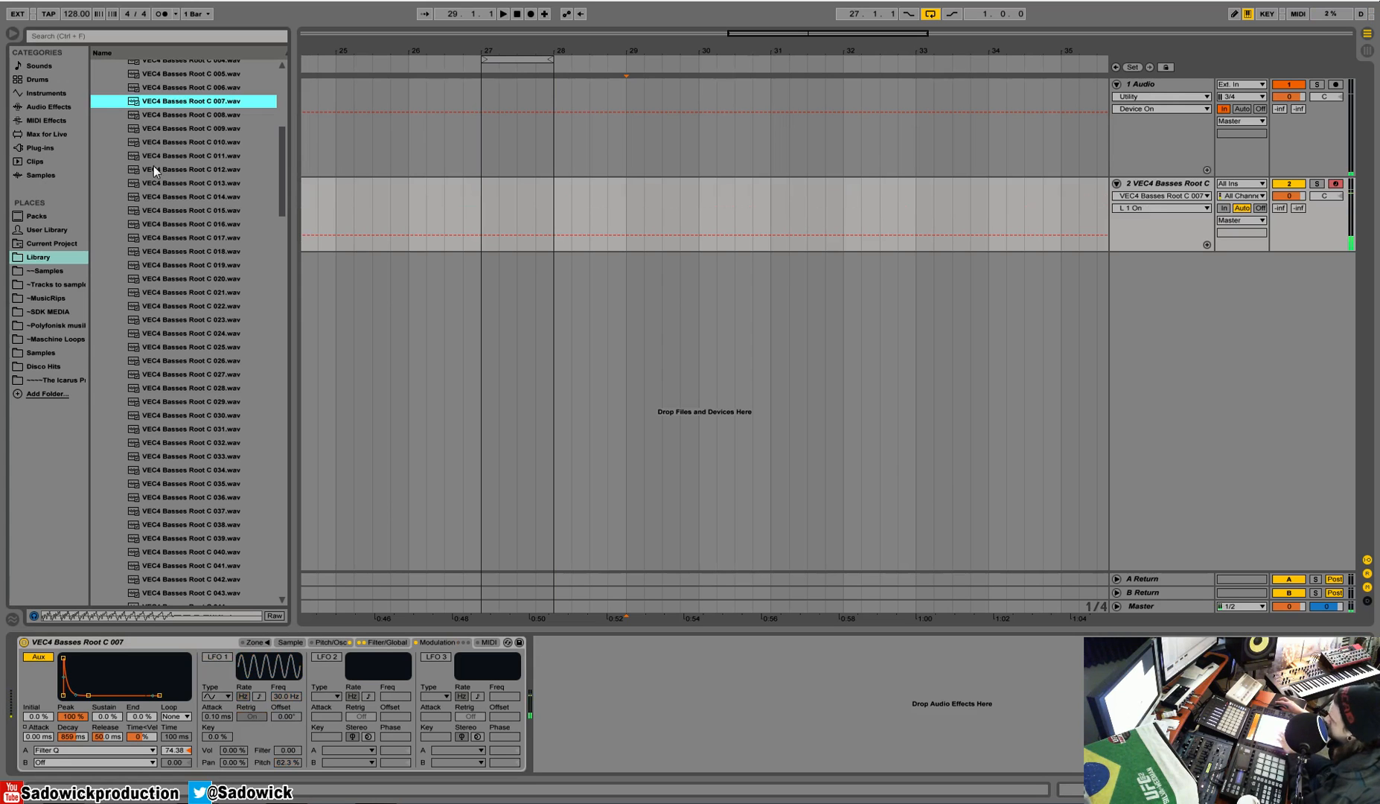
# Step: Enable LFO 2, check its destination A choices and set its frequency to 0.55 Hz, and enable LFO 3
pyautogui.click(320, 655)
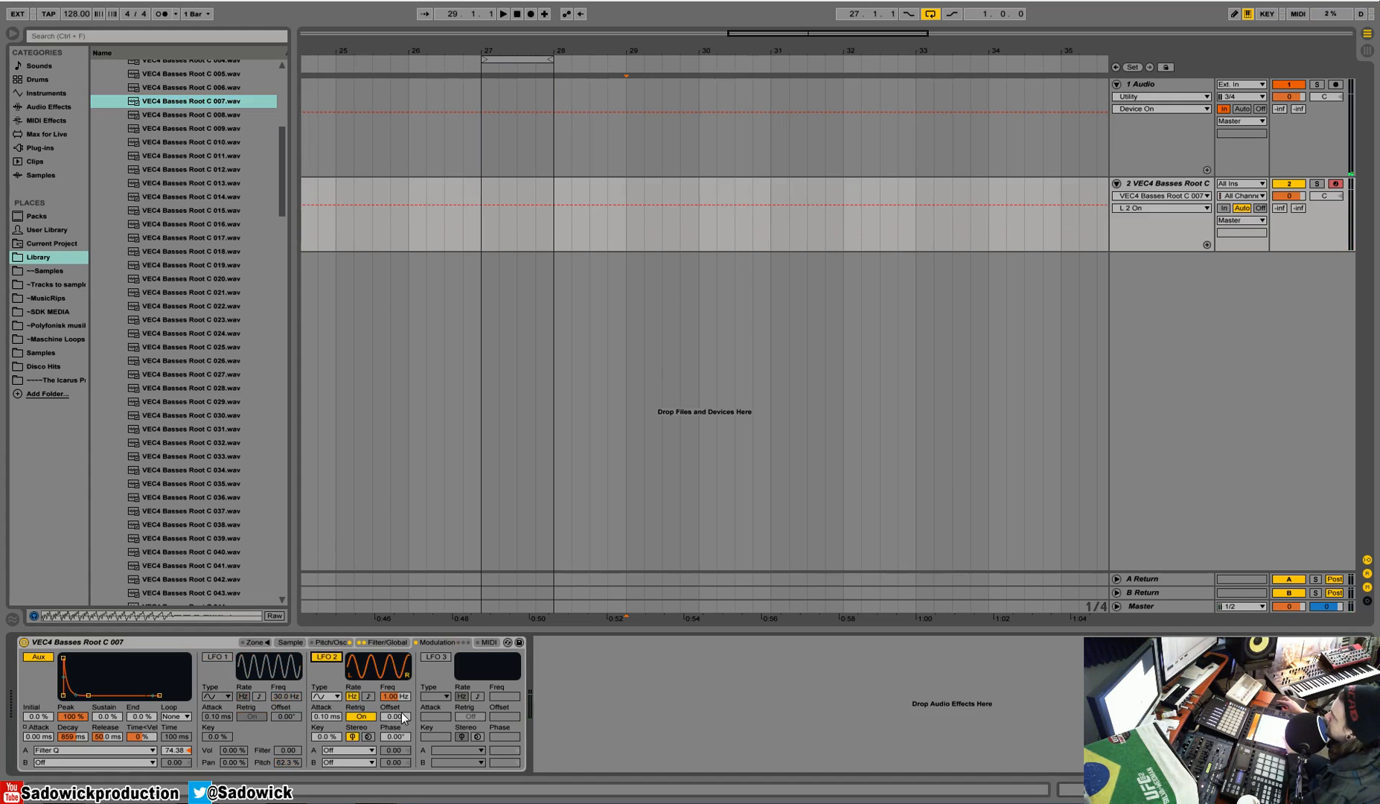
pyautogui.click(341, 750)
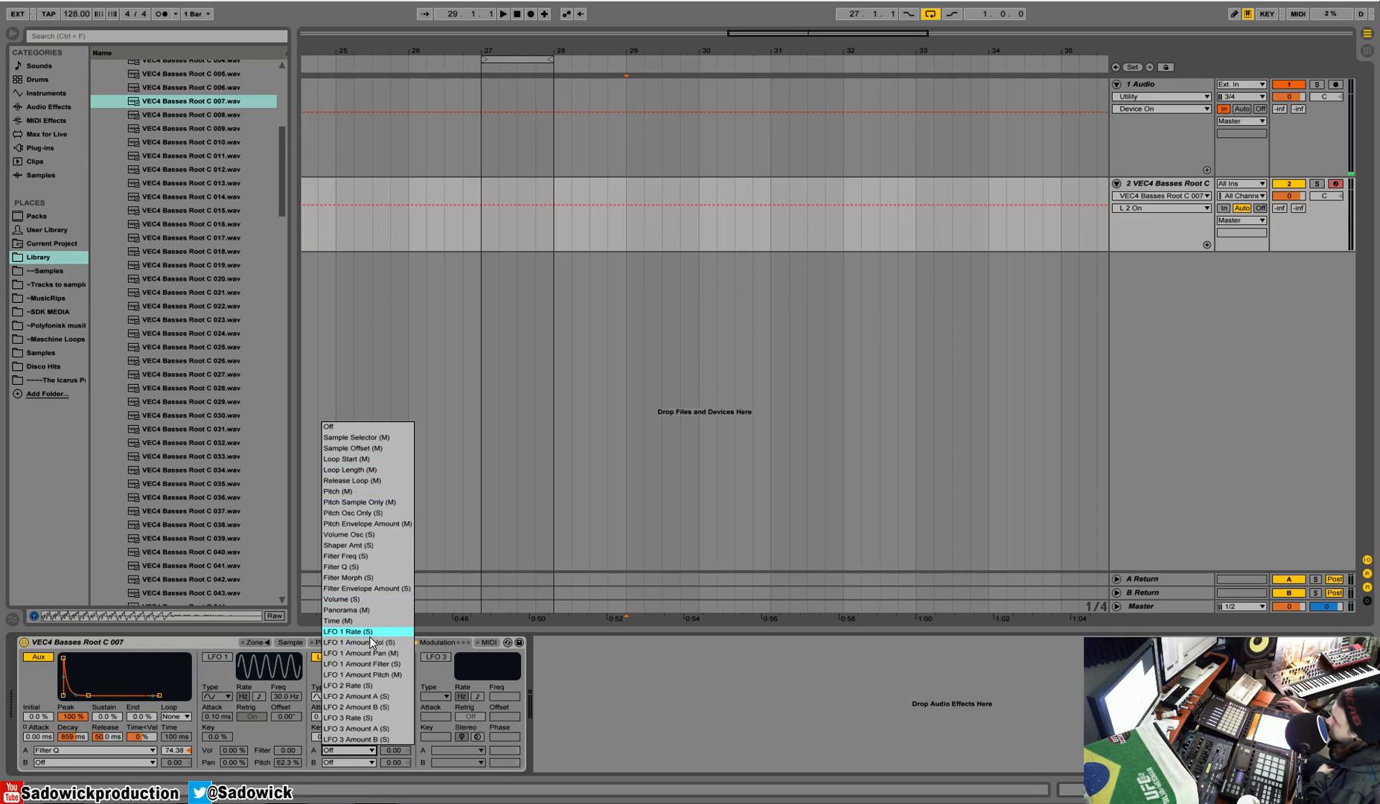
pyautogui.click(546, 666)
pyautogui.moveTo(394, 696)
pyautogui.mouseDown()
pyautogui.moveTo(395, 665)
pyautogui.moveTo(395, 733)
pyautogui.moveTo(395, 707)
pyautogui.mouseUp()
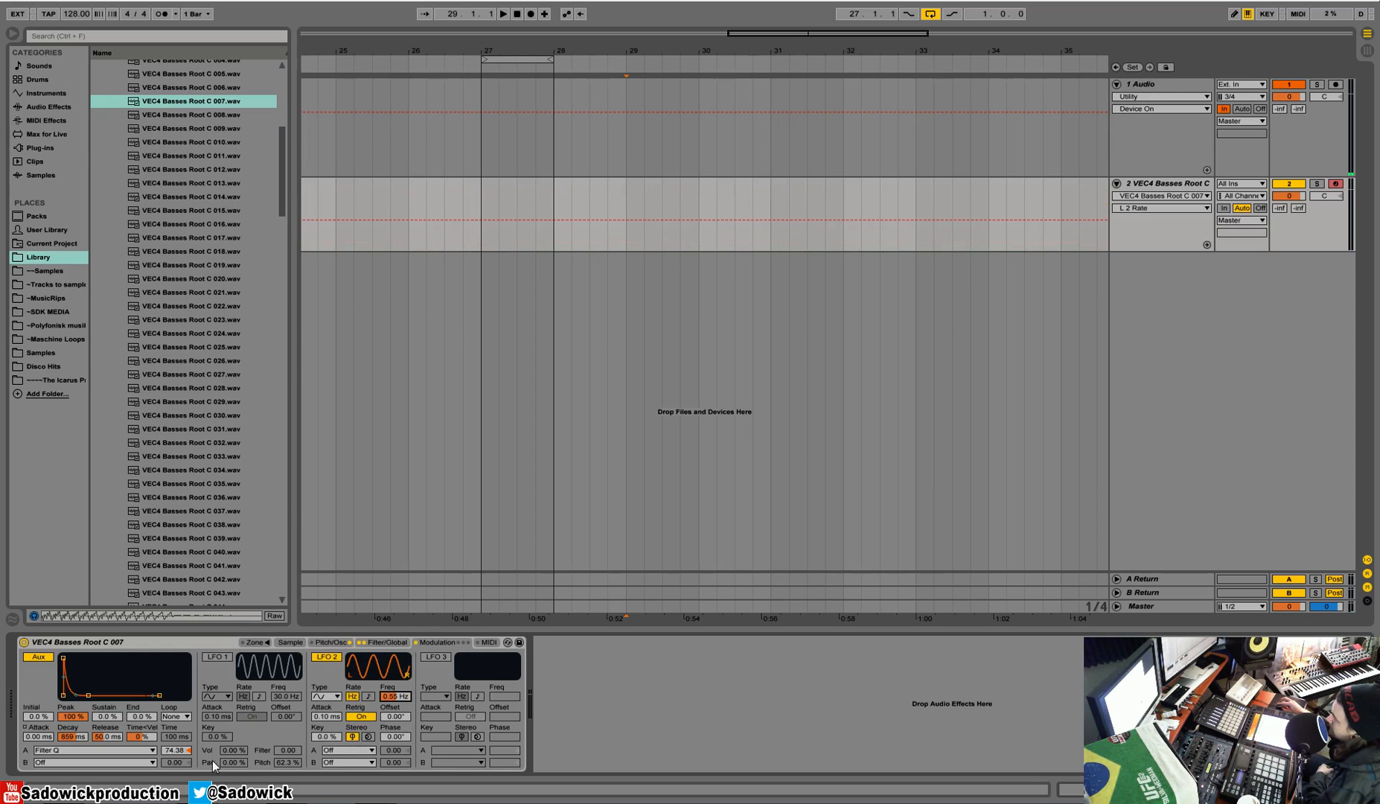
pyautogui.click(394, 750)
pyautogui.moveTo(394, 750); pyautogui.dragTo(402, 759)
pyautogui.click(436, 658)
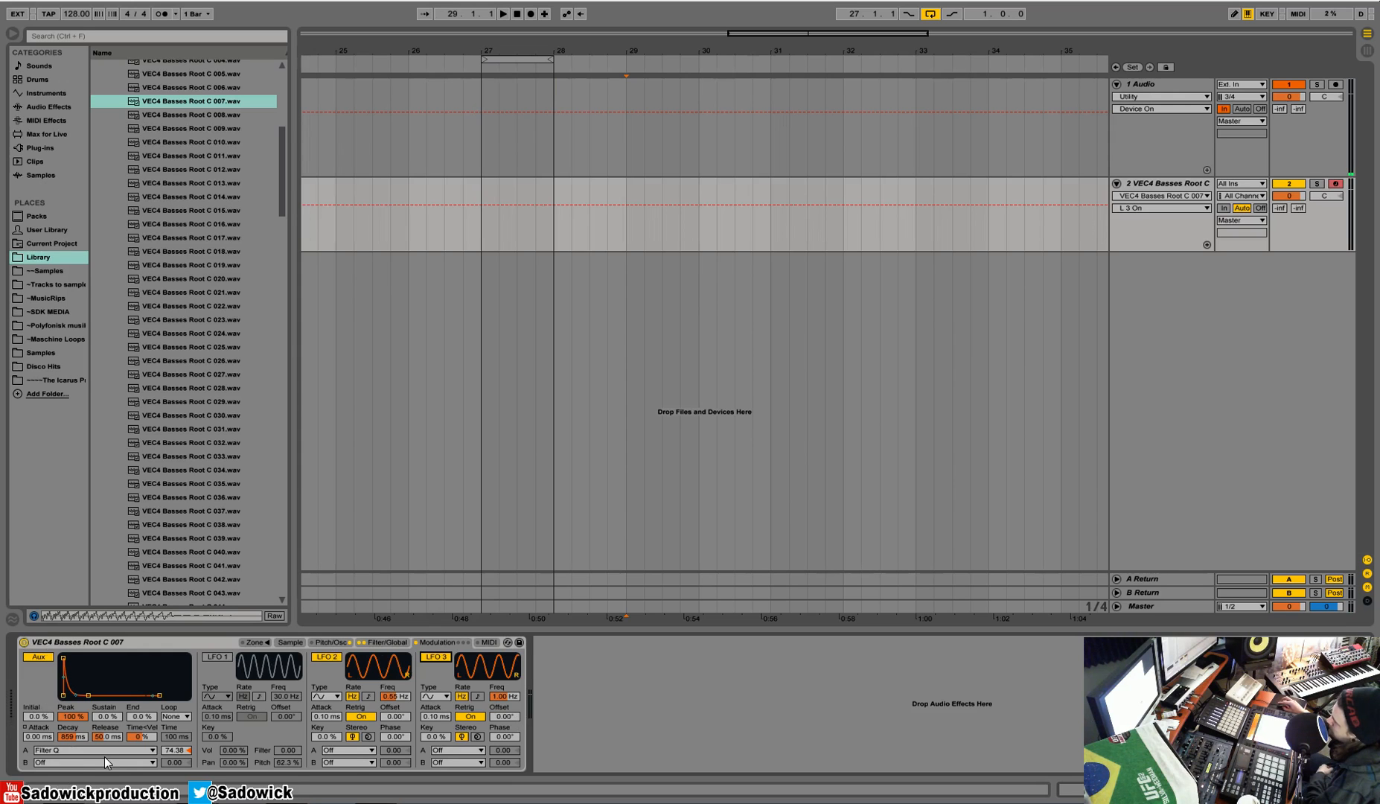
# Step: Turn LFO 1 back on with a filter modulation of 24.0, a frequency of 0.11 Hz and a pitch modulation of 0 %
pyautogui.click(216, 658)
pyautogui.click(218, 658)
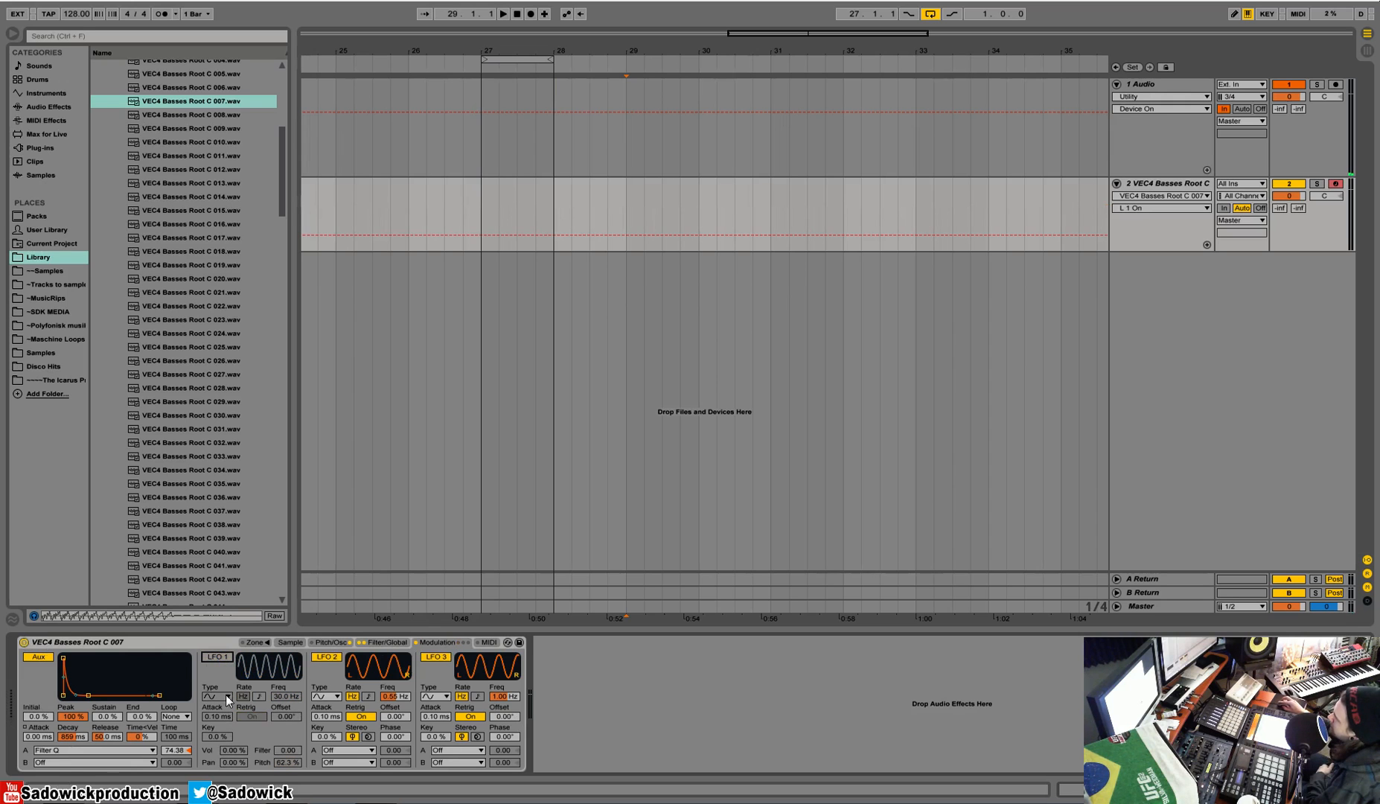
pyautogui.click(219, 659)
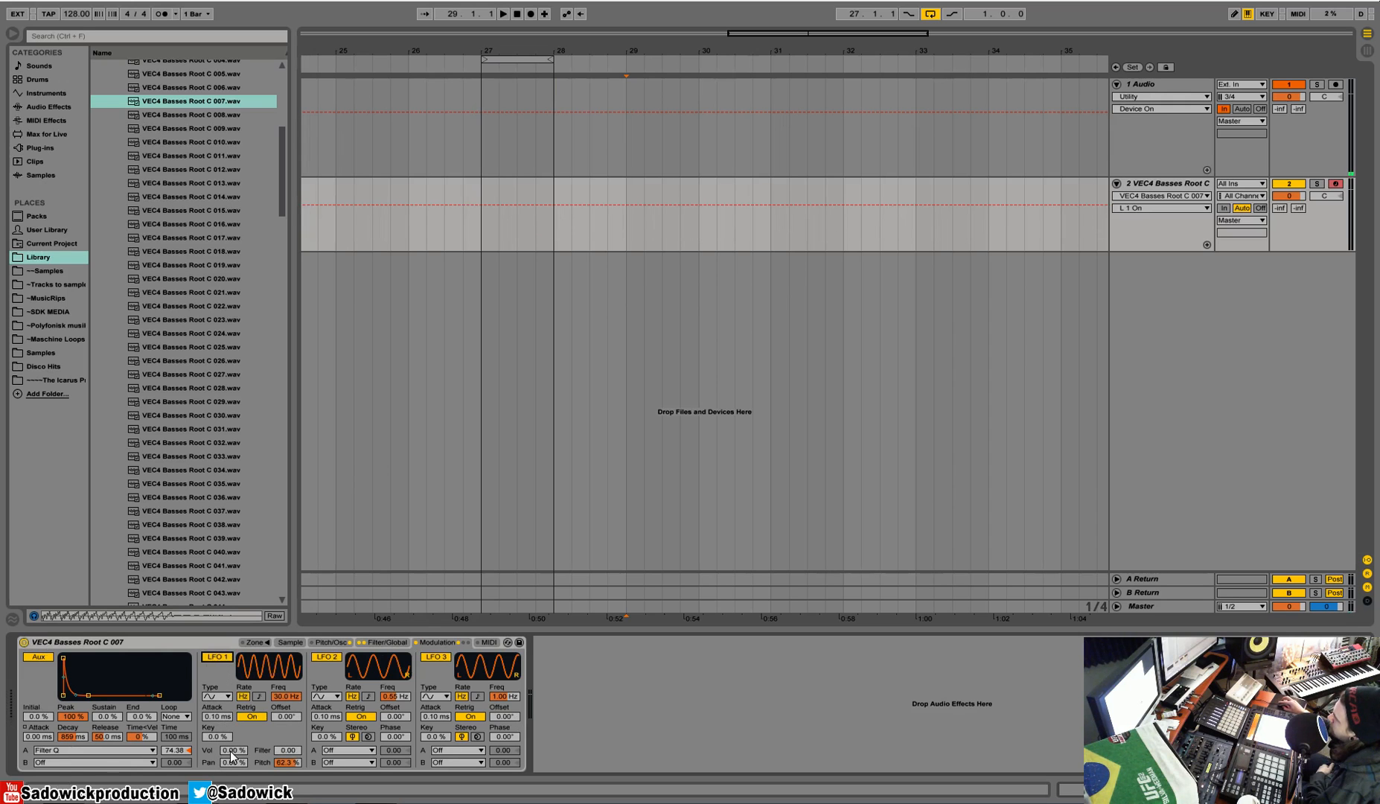
pyautogui.moveTo(298, 751)
pyautogui.mouseDown()
pyautogui.moveTo(282, 708)
pyautogui.moveTo(282, 733)
pyautogui.mouseUp()
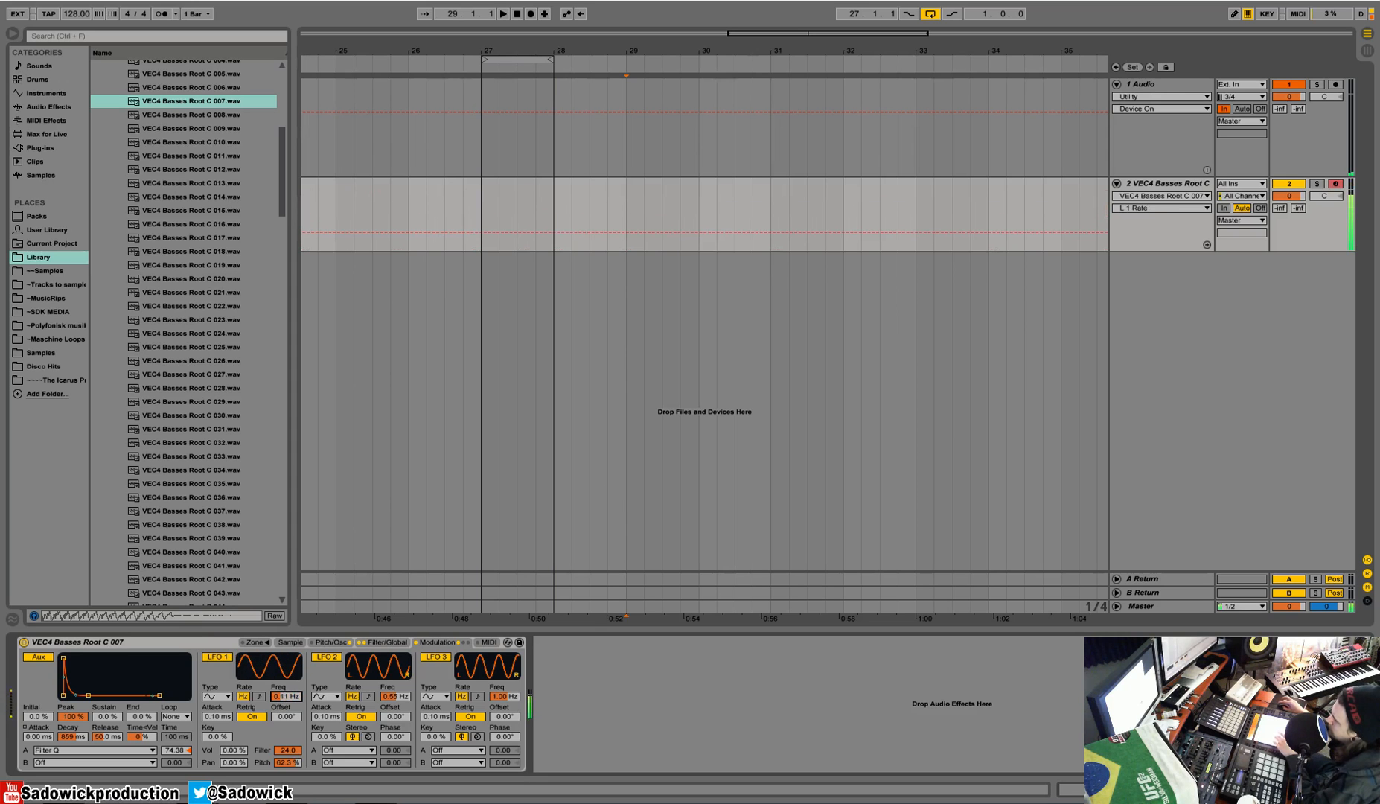
pyautogui.rightClick(284, 762)
pyautogui.click(310, 729)
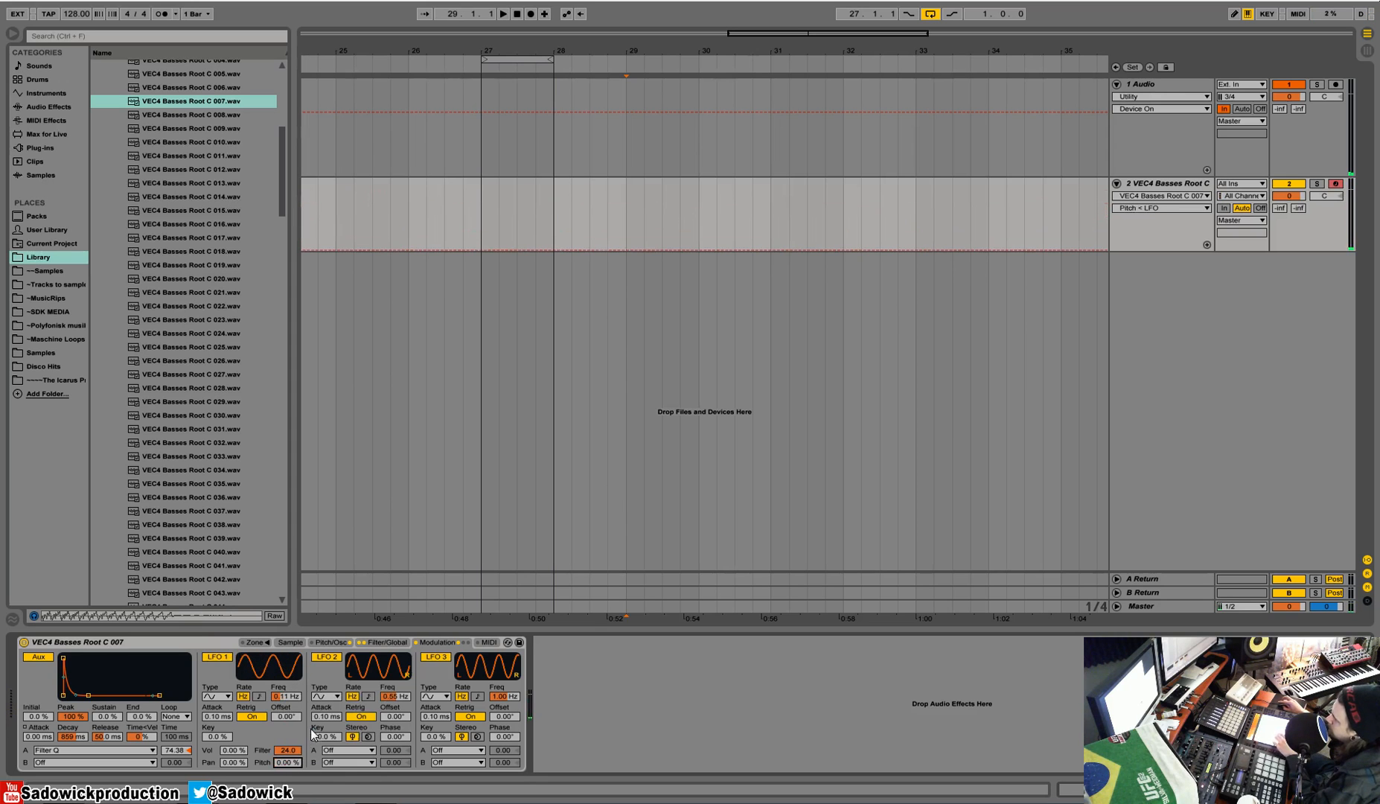
# Step: Raise LFO 1's frequency to 4.59 Hz with its retrigger off, and switch LFO 1 off
pyautogui.moveTo(282, 702); pyautogui.dragTo(282, 672)
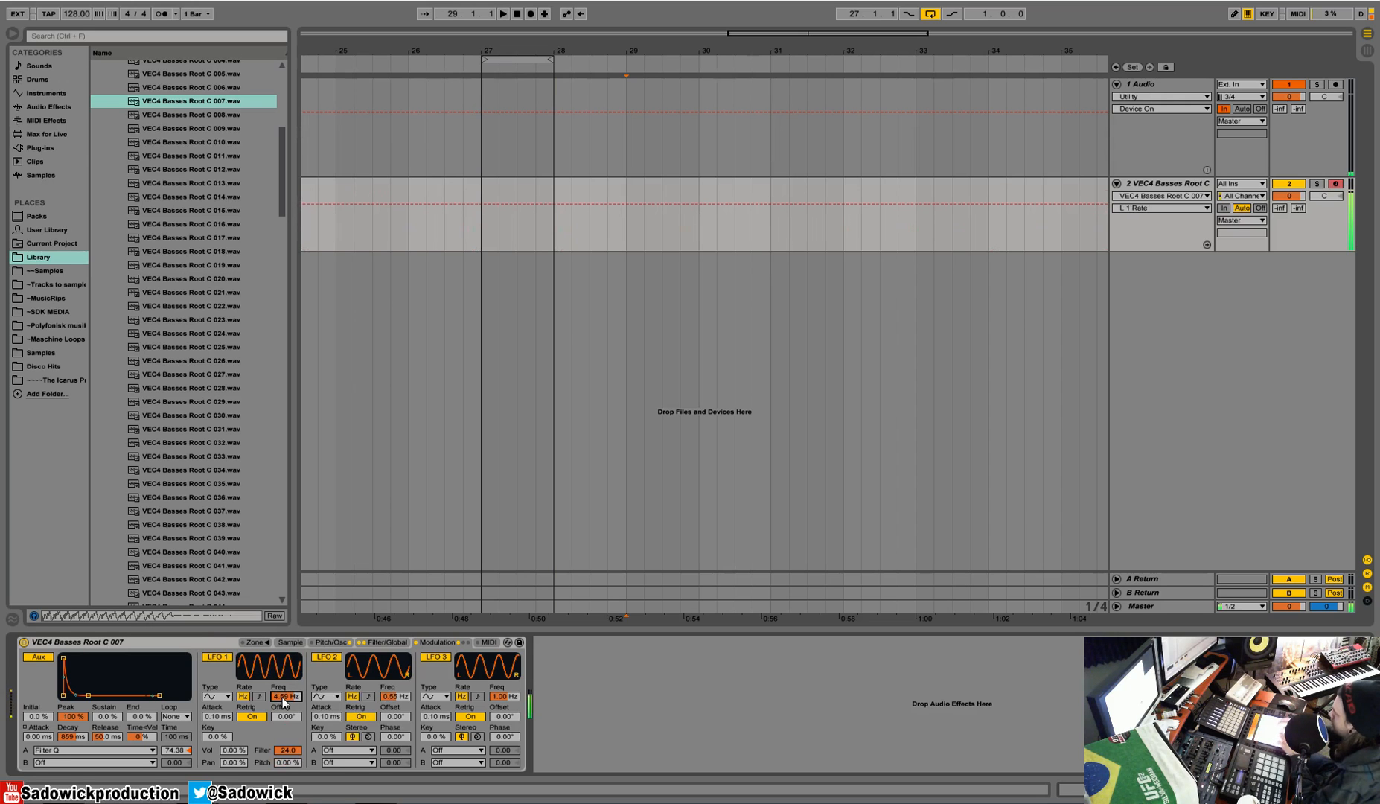
pyautogui.click(259, 712)
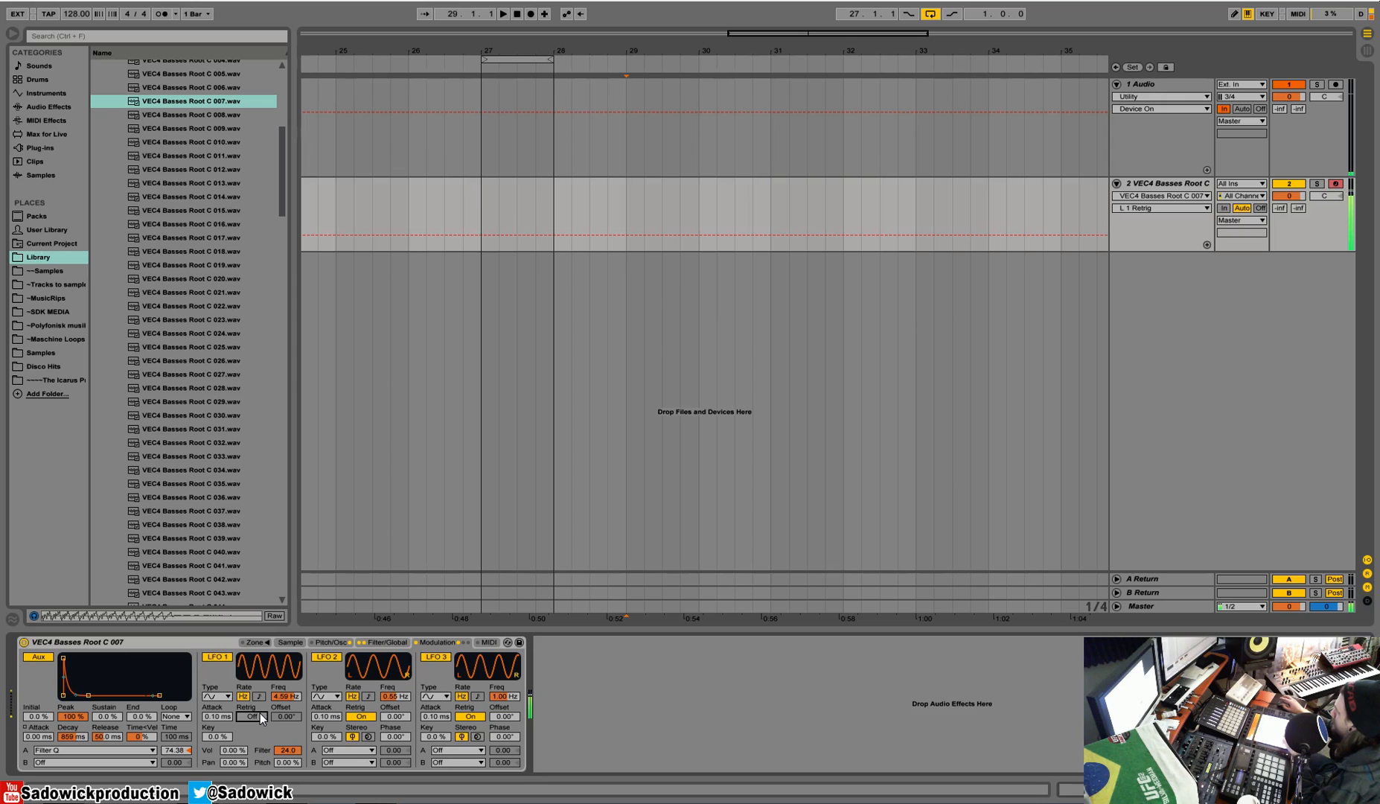
pyautogui.click(215, 657)
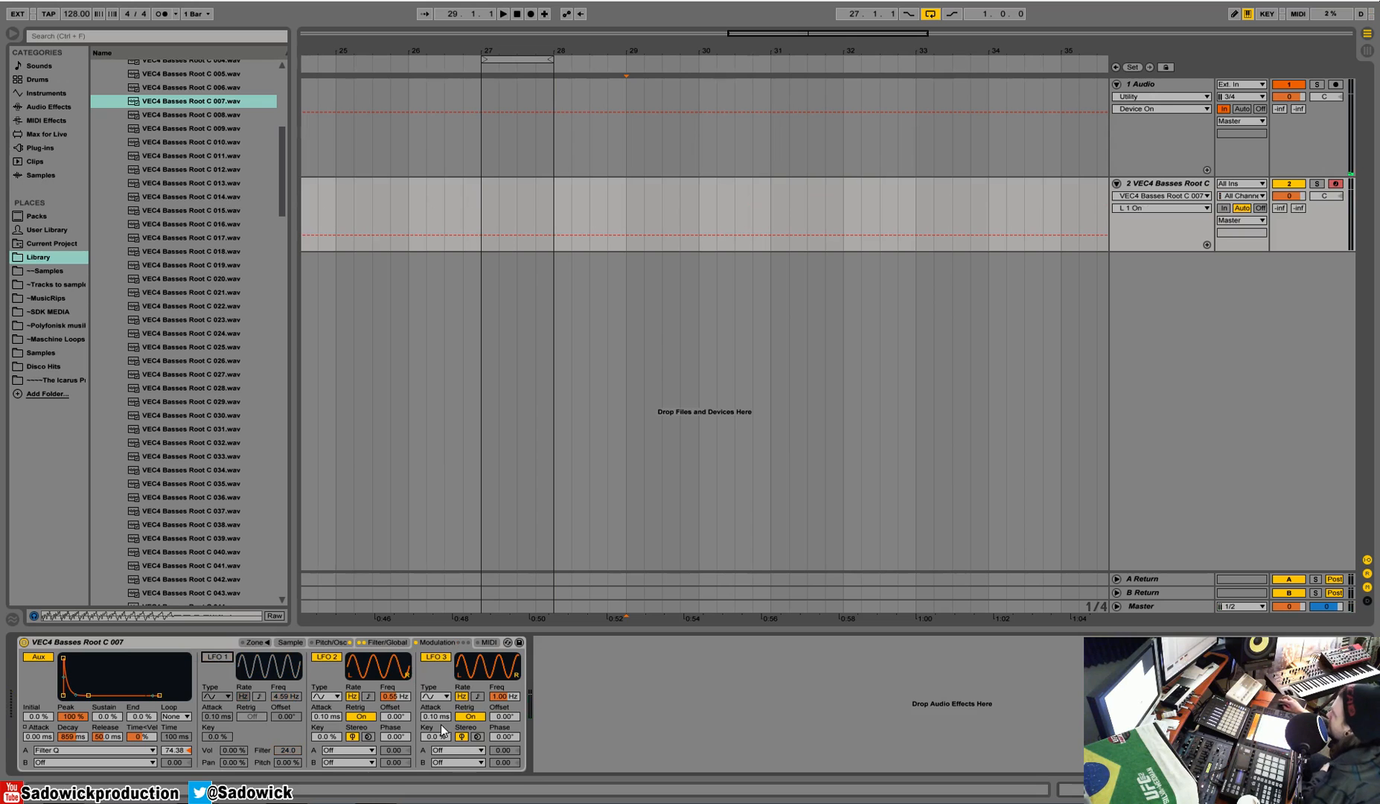
# Step: Route LFO 2's destination A to Filter Freq with an amount of 32.59 and set its frequency to 4.32 Hz
pyautogui.click(349, 751)
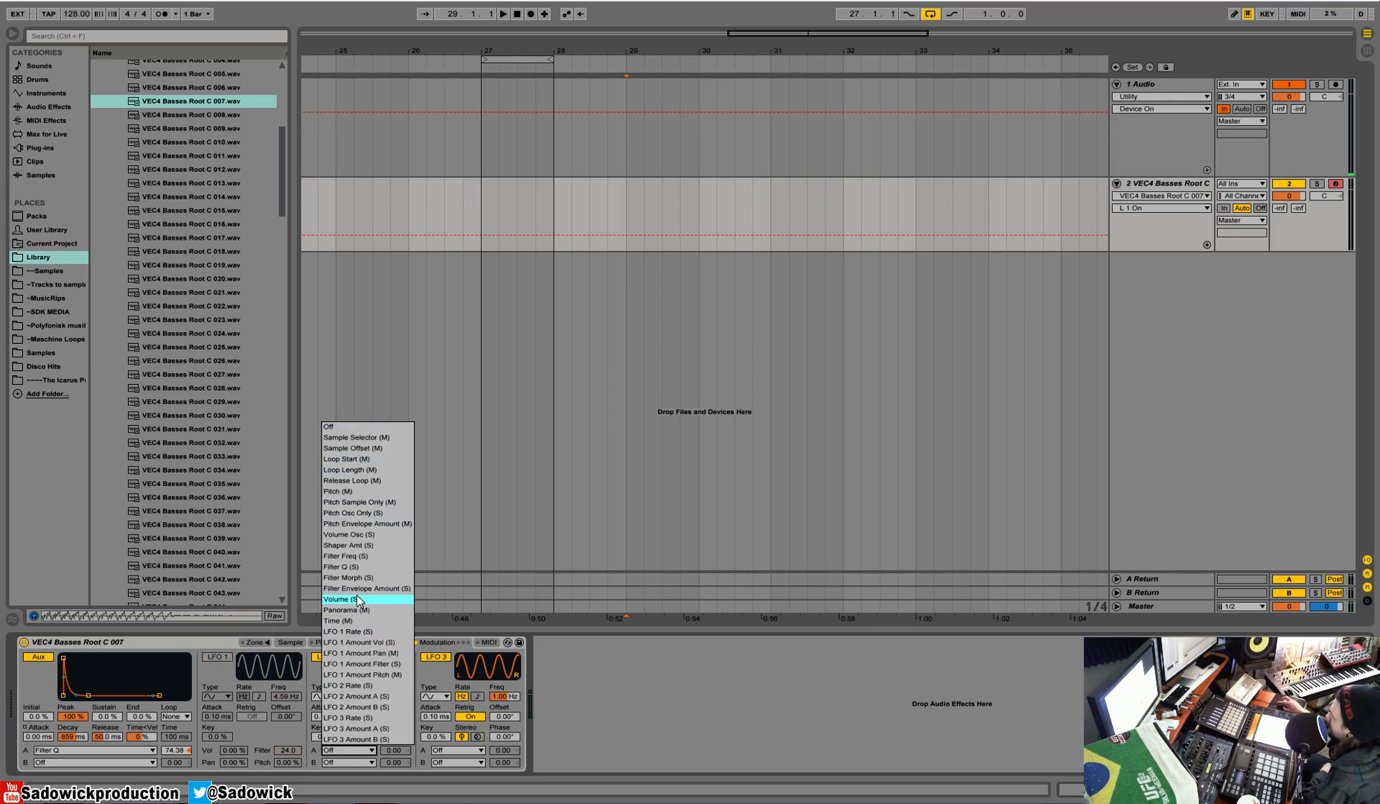
pyautogui.click(356, 556)
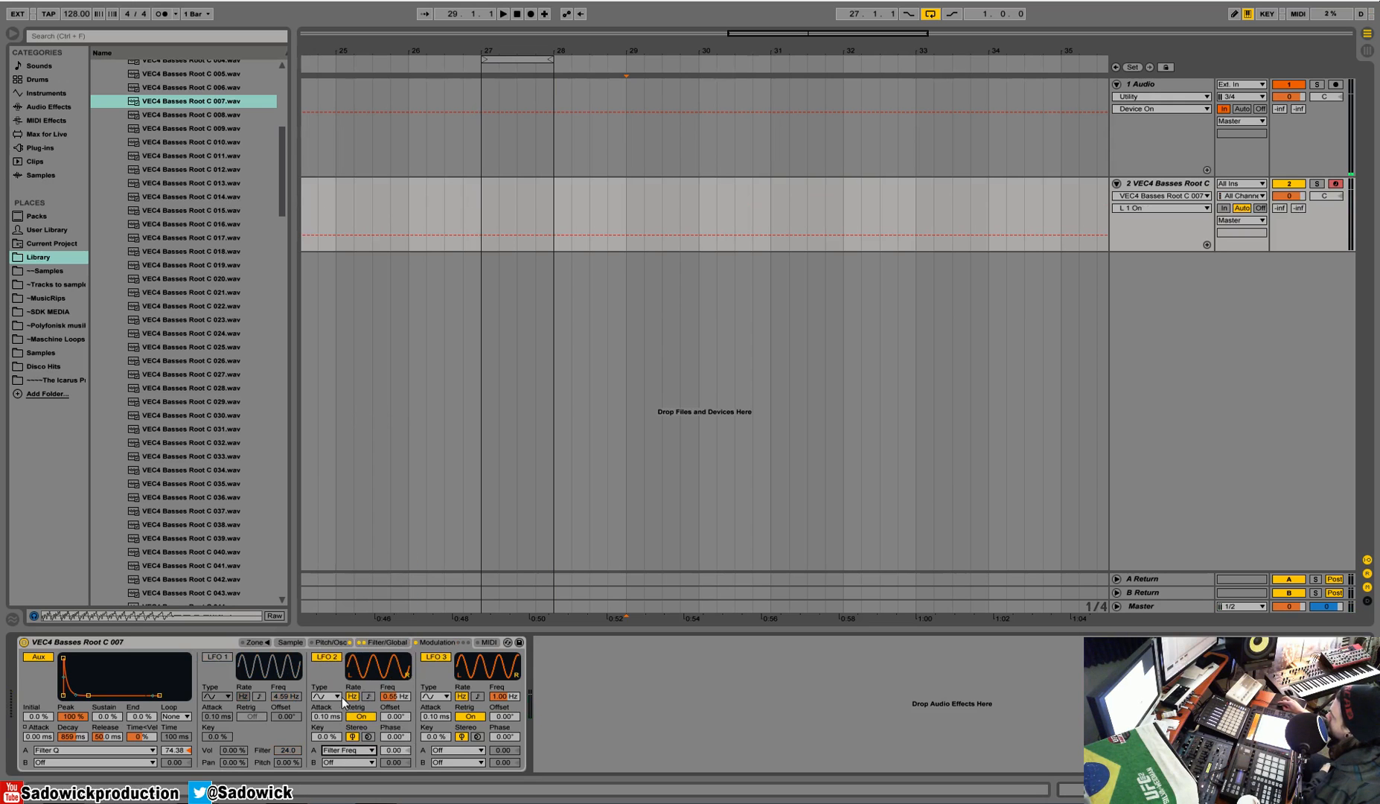
pyautogui.moveTo(395, 699)
pyautogui.mouseDown()
pyautogui.moveTo(393, 786)
pyautogui.moveTo(395, 674)
pyautogui.moveTo(399, 702)
pyautogui.mouseUp()
pyautogui.click(394, 751)
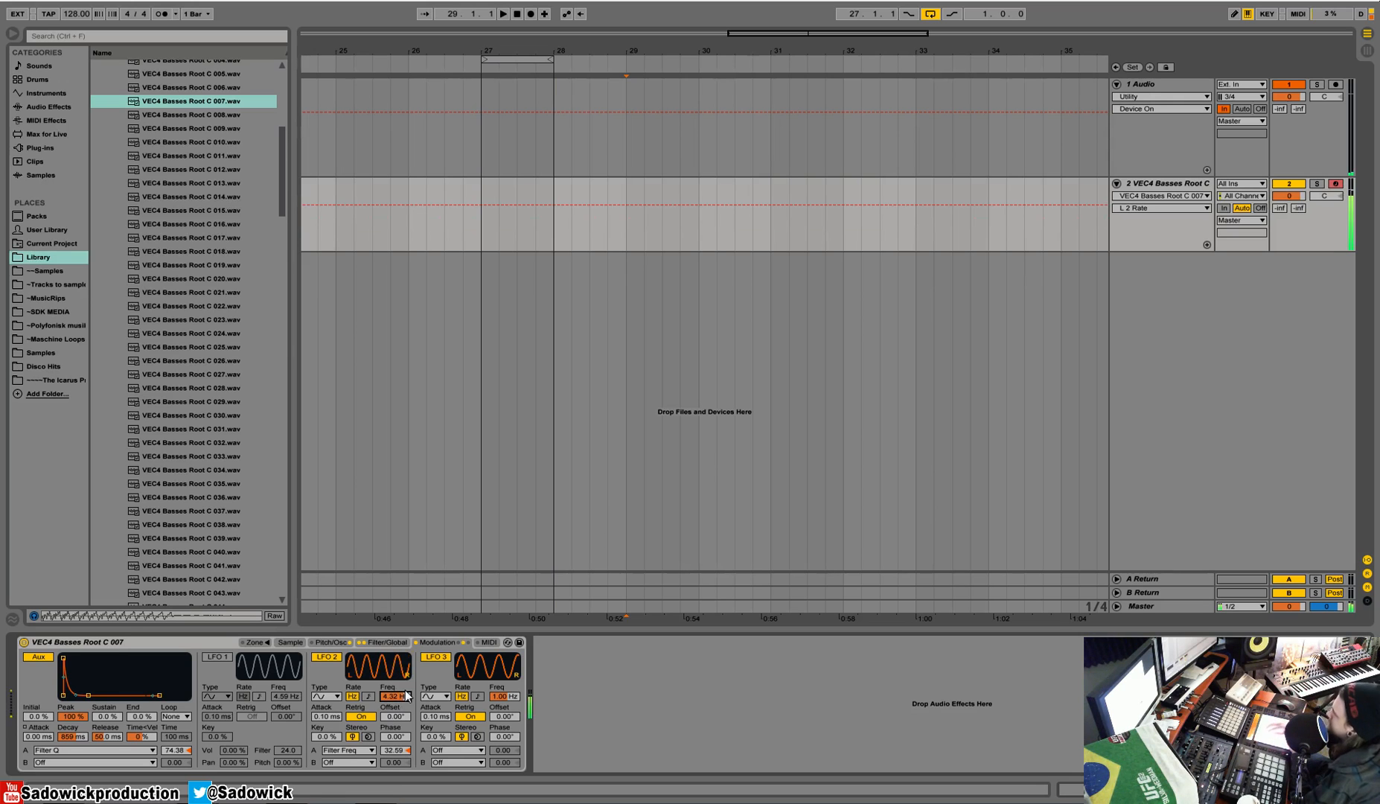
# Step: Set LFO 2's key tracking to 77 %, its stereo phase to 132° and its frequency to 0.40 Hz
pyautogui.click(335, 739)
pyautogui.moveTo(335, 738)
pyautogui.mouseDown()
pyautogui.moveTo(335, 685)
pyautogui.moveTo(335, 744)
pyautogui.mouseUp()
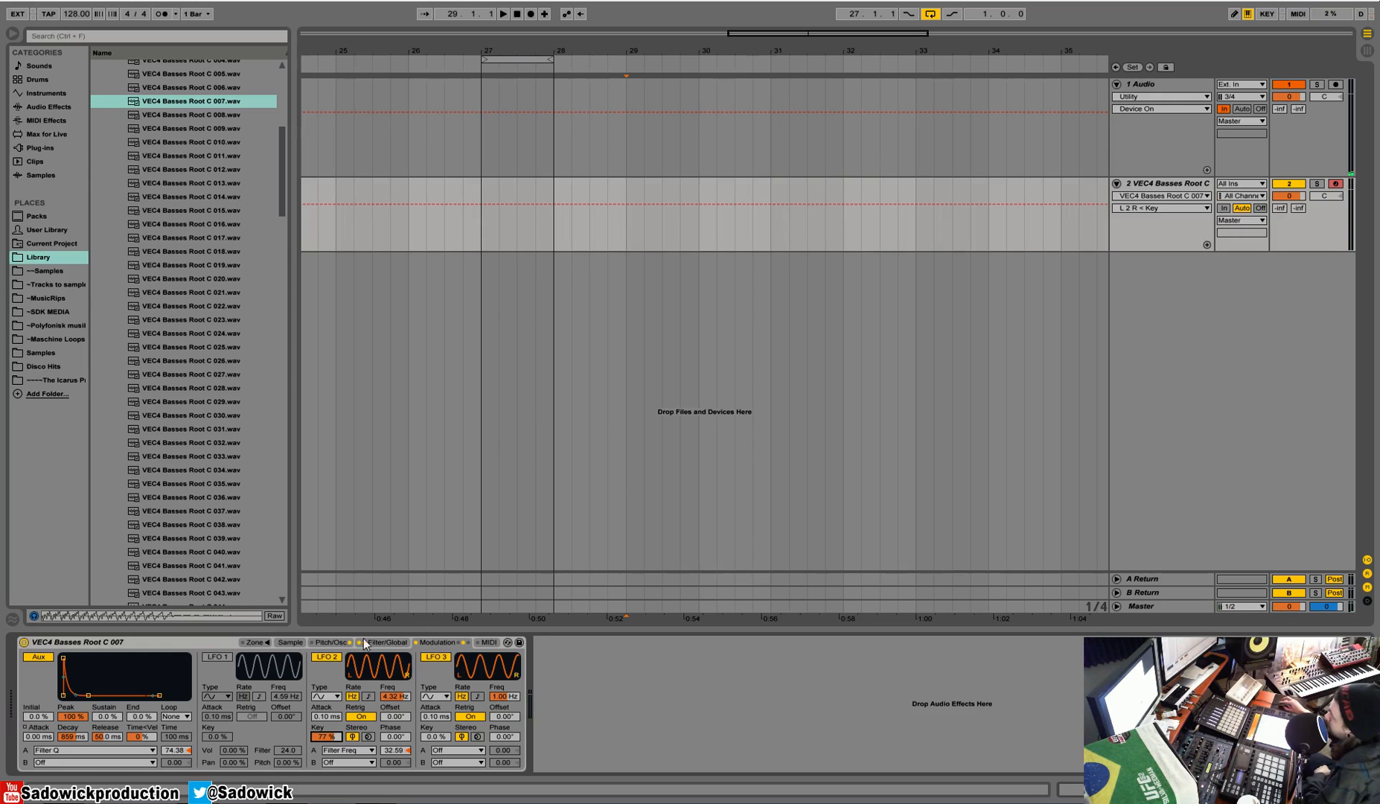
pyautogui.moveTo(406, 740); pyautogui.dragTo(406, 707)
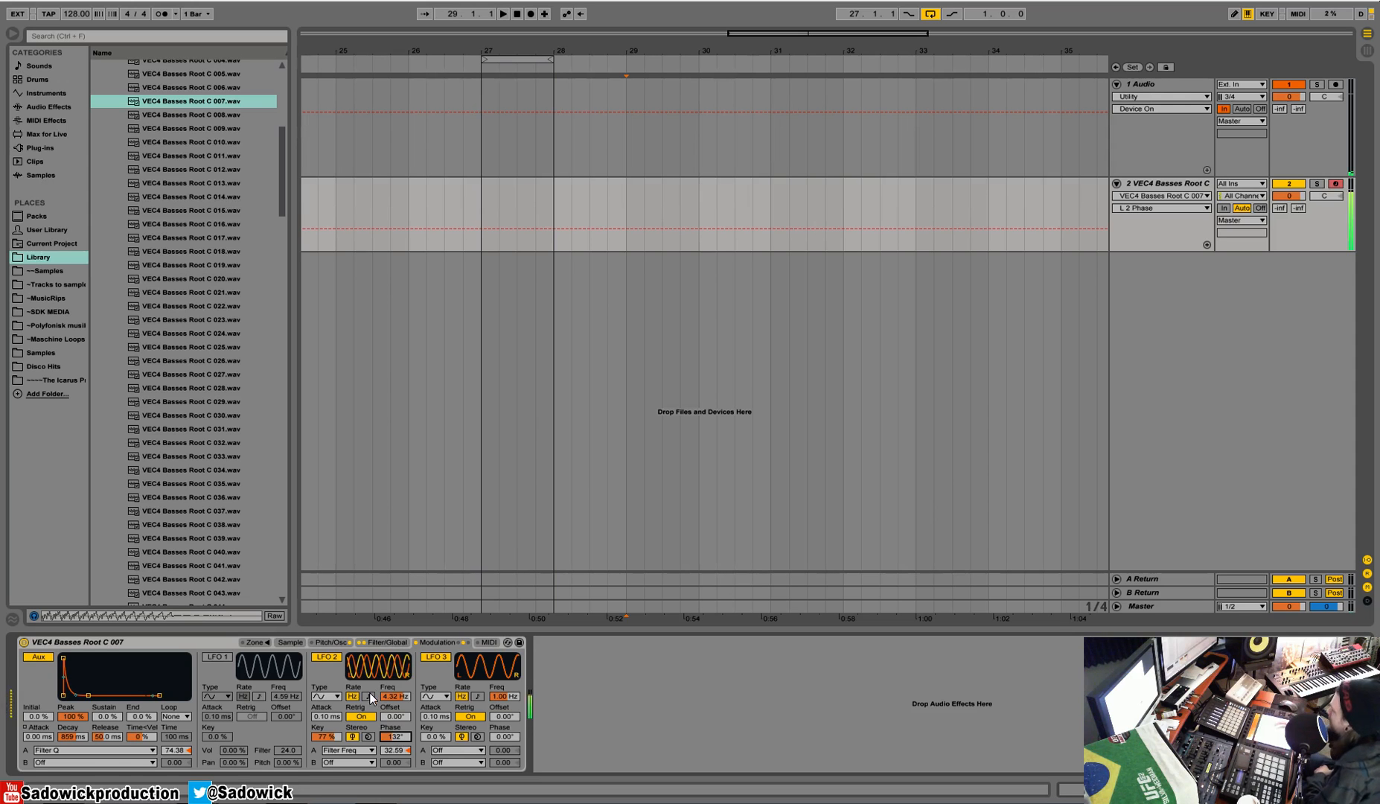
pyautogui.moveTo(394, 697); pyautogui.dragTo(394, 735)
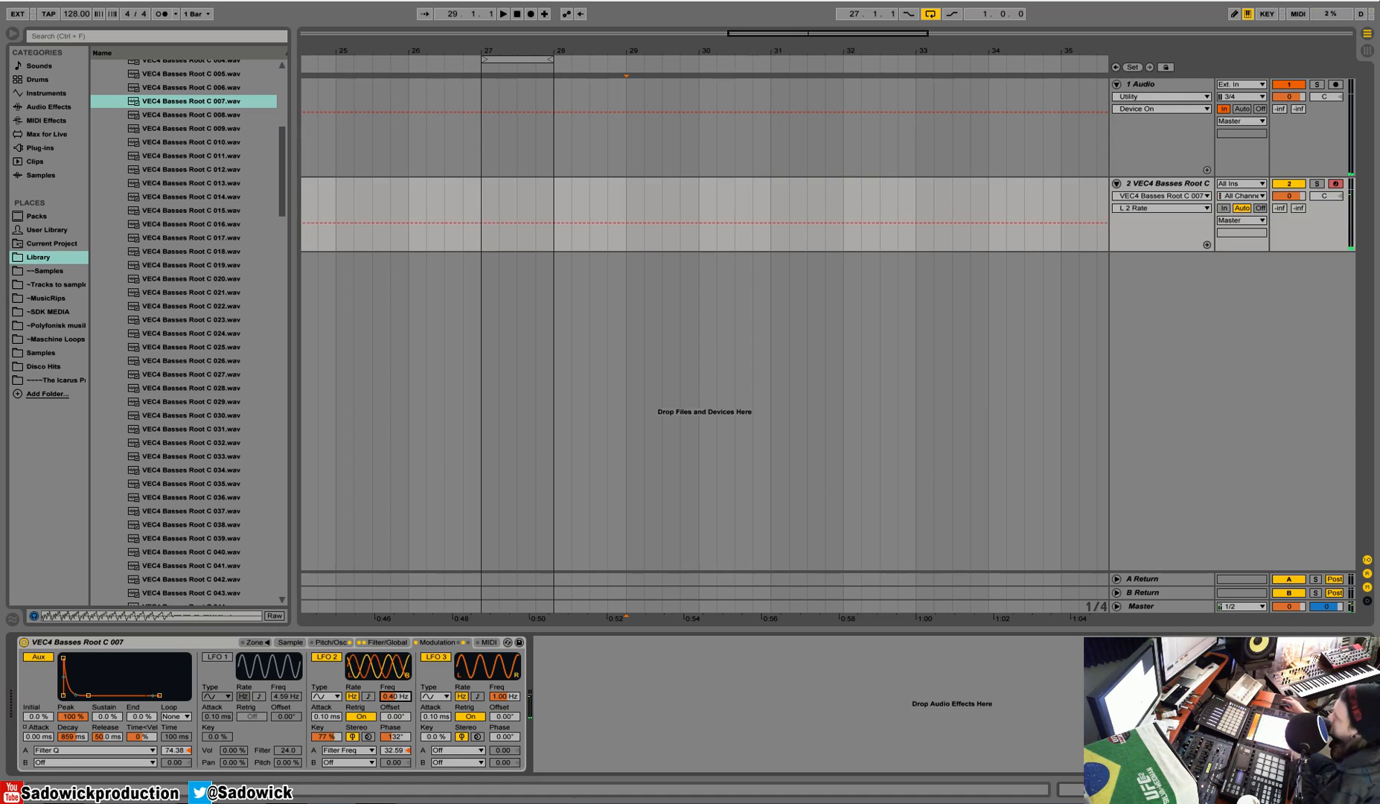
# Step: Route velocity's MIDI destination A to Pitch with an amount of 35.07, and set that destination back to Off
pyautogui.click(489, 643)
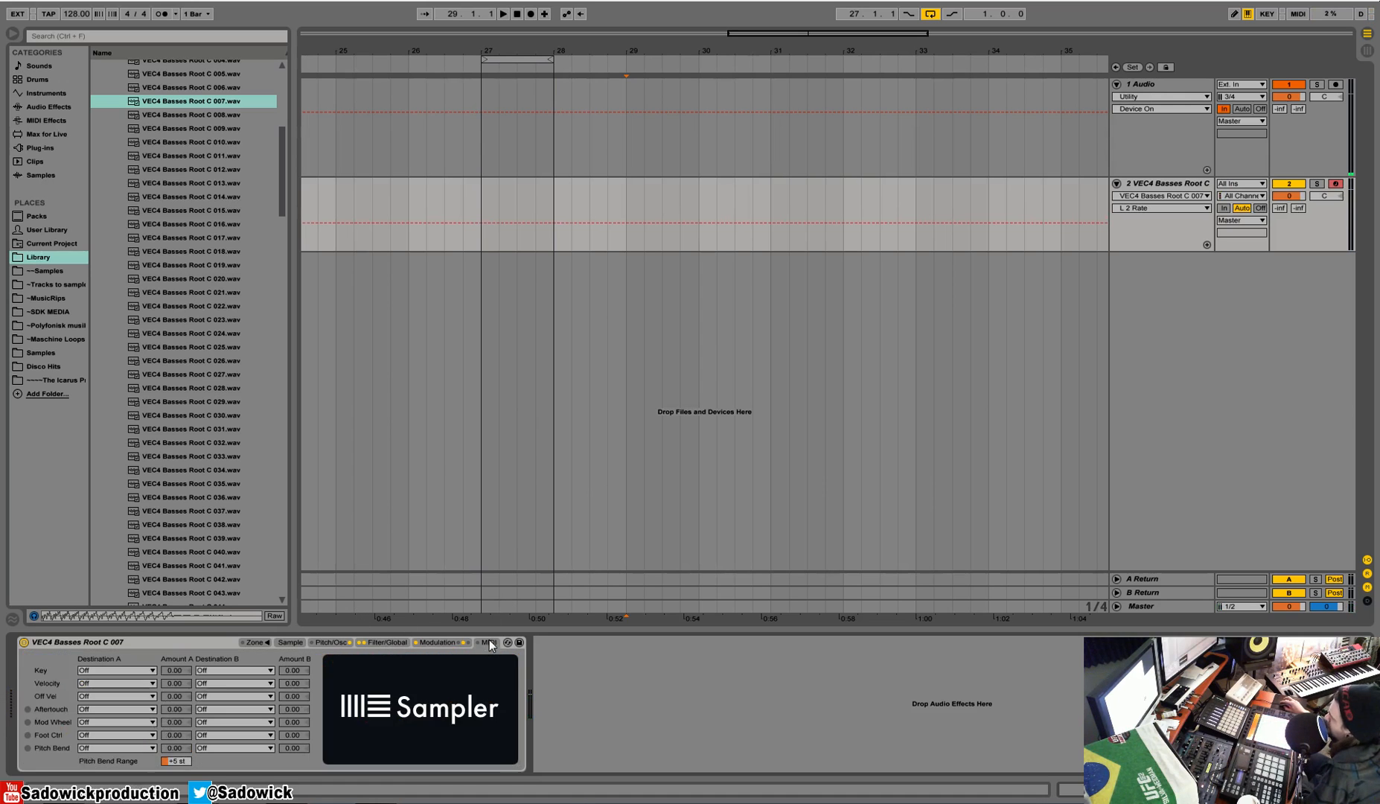
pyautogui.click(116, 674)
pyautogui.click(117, 685)
pyautogui.click(117, 685)
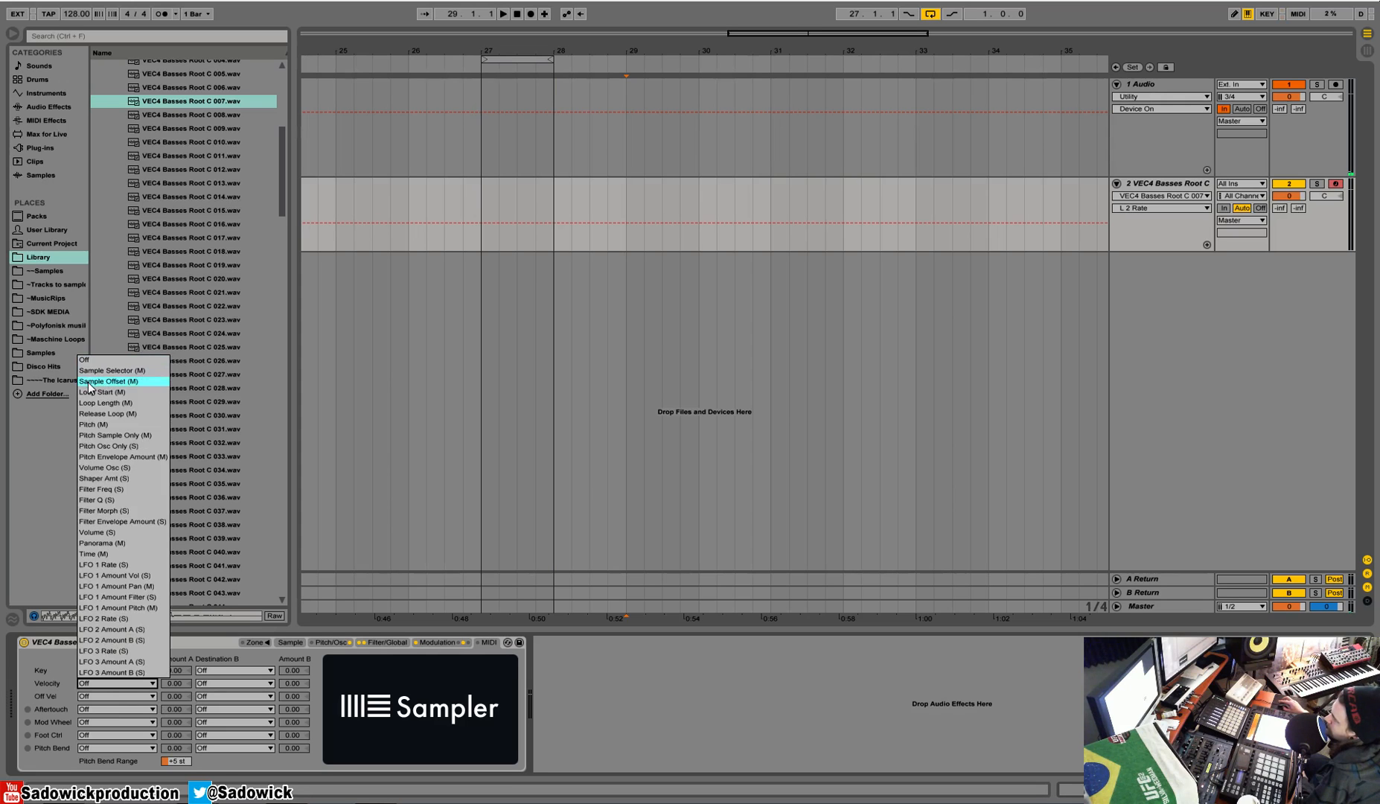
pyautogui.click(114, 425)
pyautogui.moveTo(179, 688)
pyautogui.mouseDown()
pyautogui.moveTo(179, 656)
pyautogui.moveTo(179, 685)
pyautogui.mouseUp()
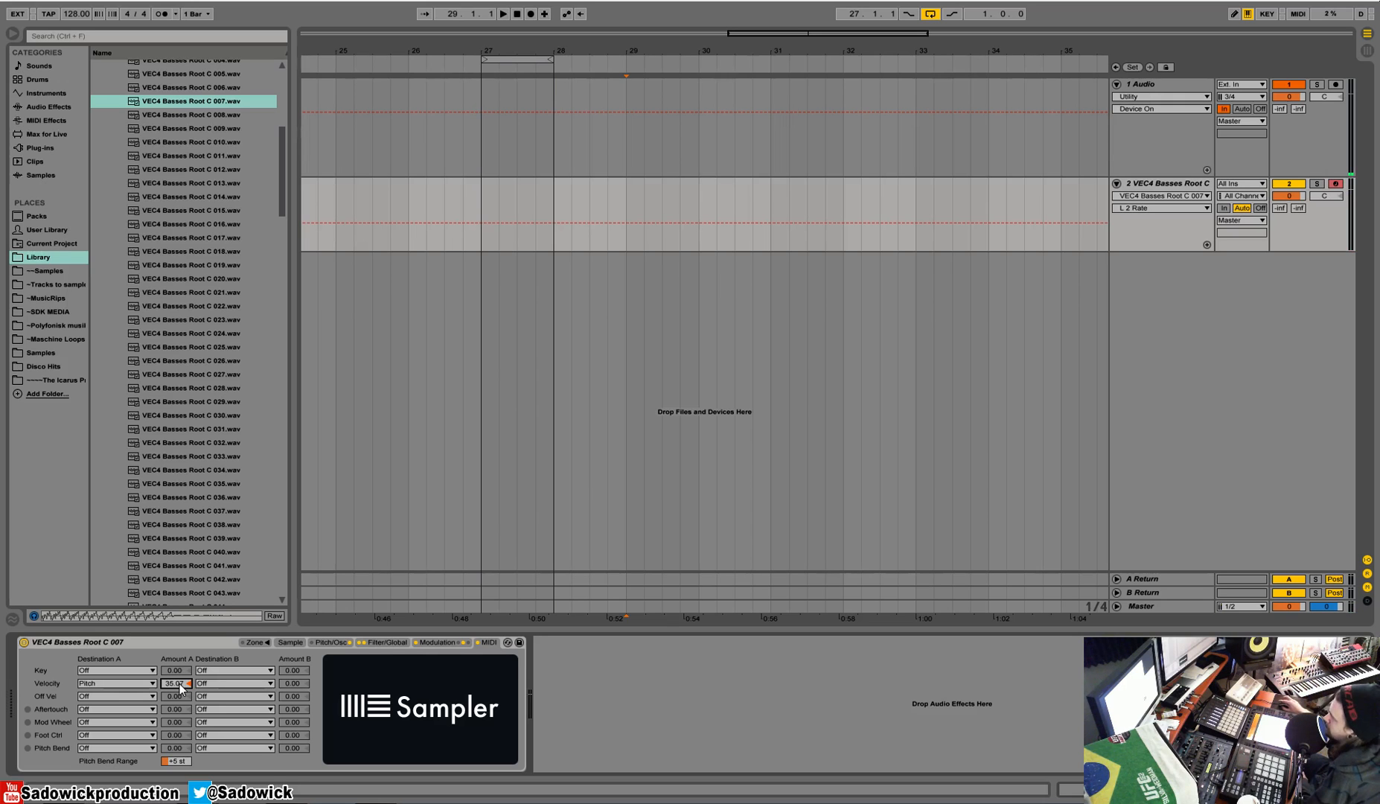
pyautogui.click(110, 683)
pyautogui.click(125, 358)
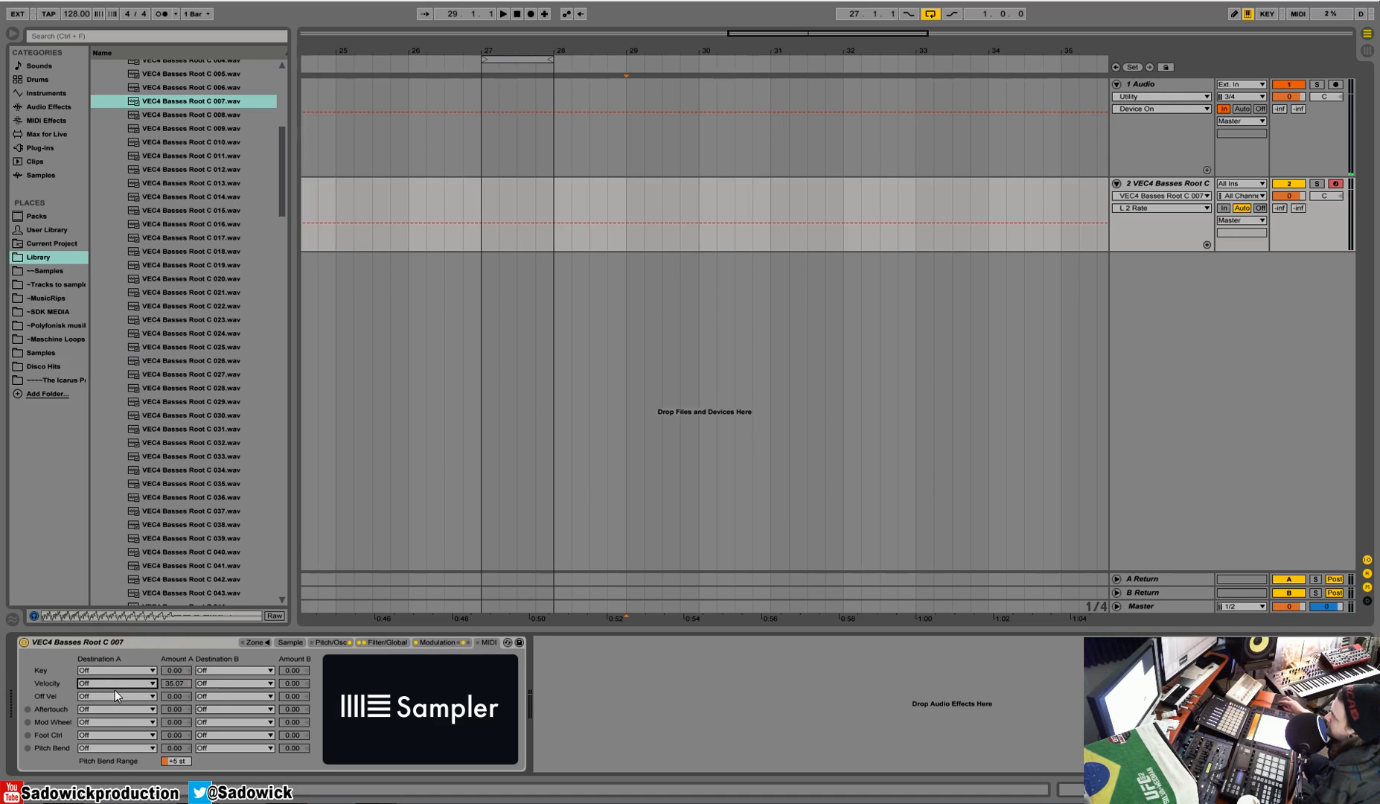
# Step: Route aftertouch's destination A to Pitch with an amount of 100, and reset the amount to 0
pyautogui.click(106, 709)
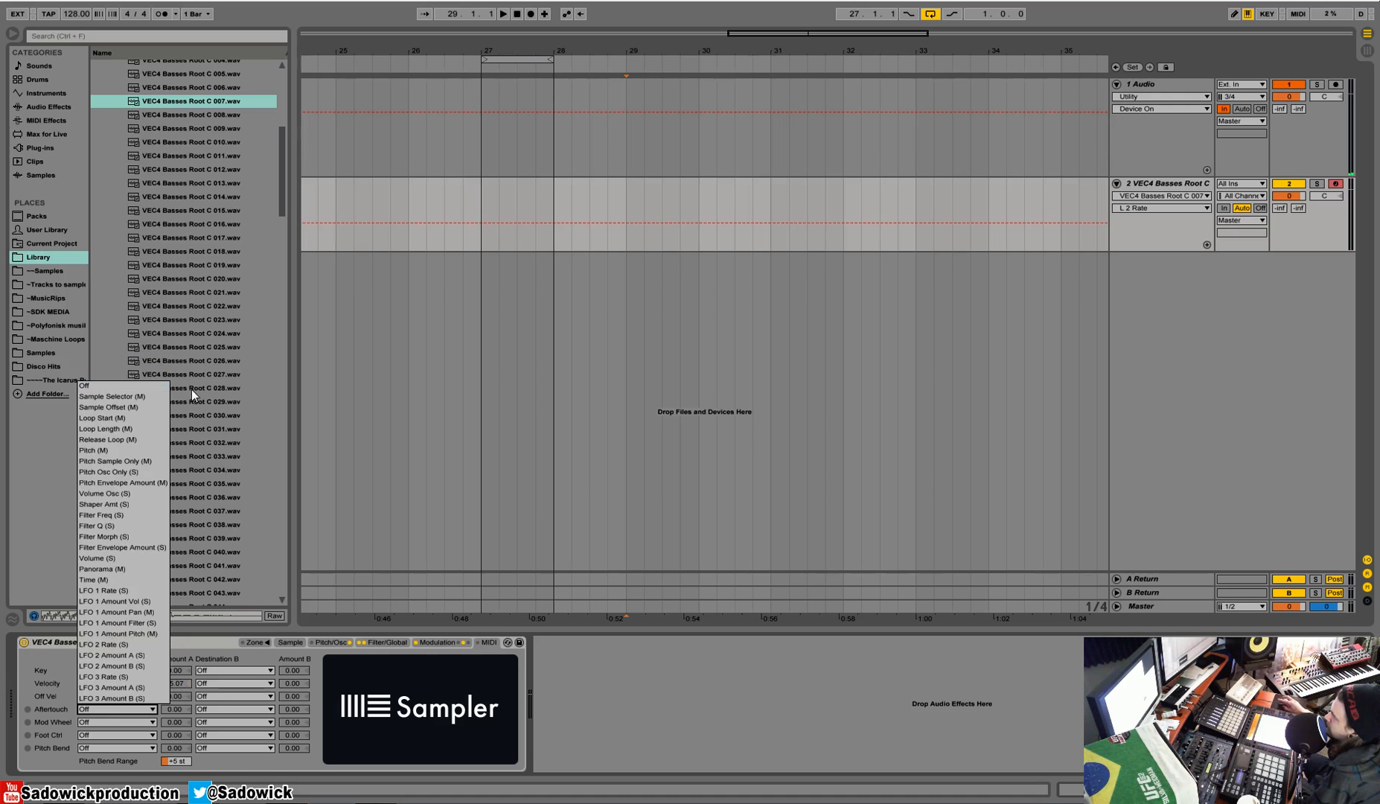
pyautogui.click(147, 451)
pyautogui.moveTo(177, 709); pyautogui.dragTo(176, 640)
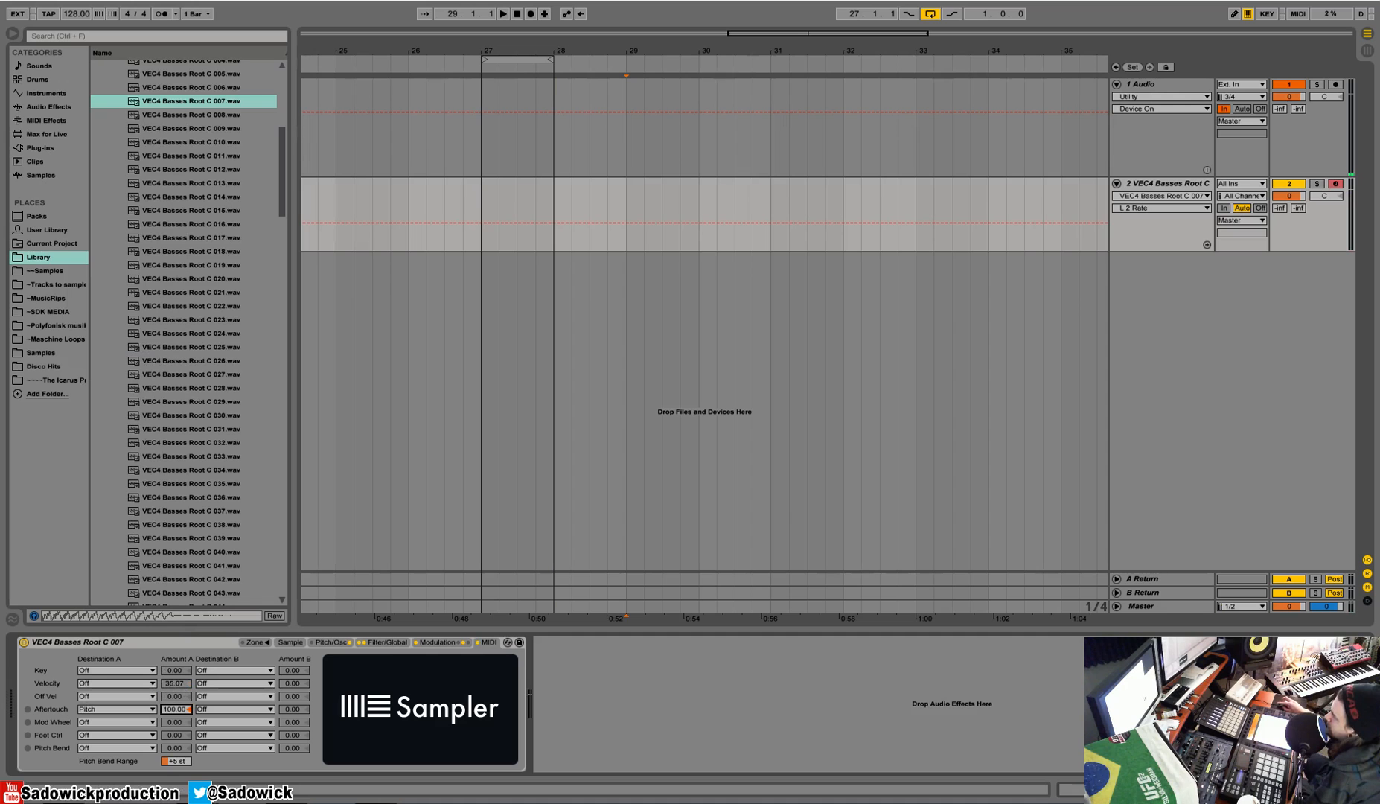
pyautogui.rightClick(183, 710)
pyautogui.click(185, 714)
# Step: Look over the destination A choices for aftertouch, and set LFO 2's stereo phase to 0°
pyautogui.click(147, 709)
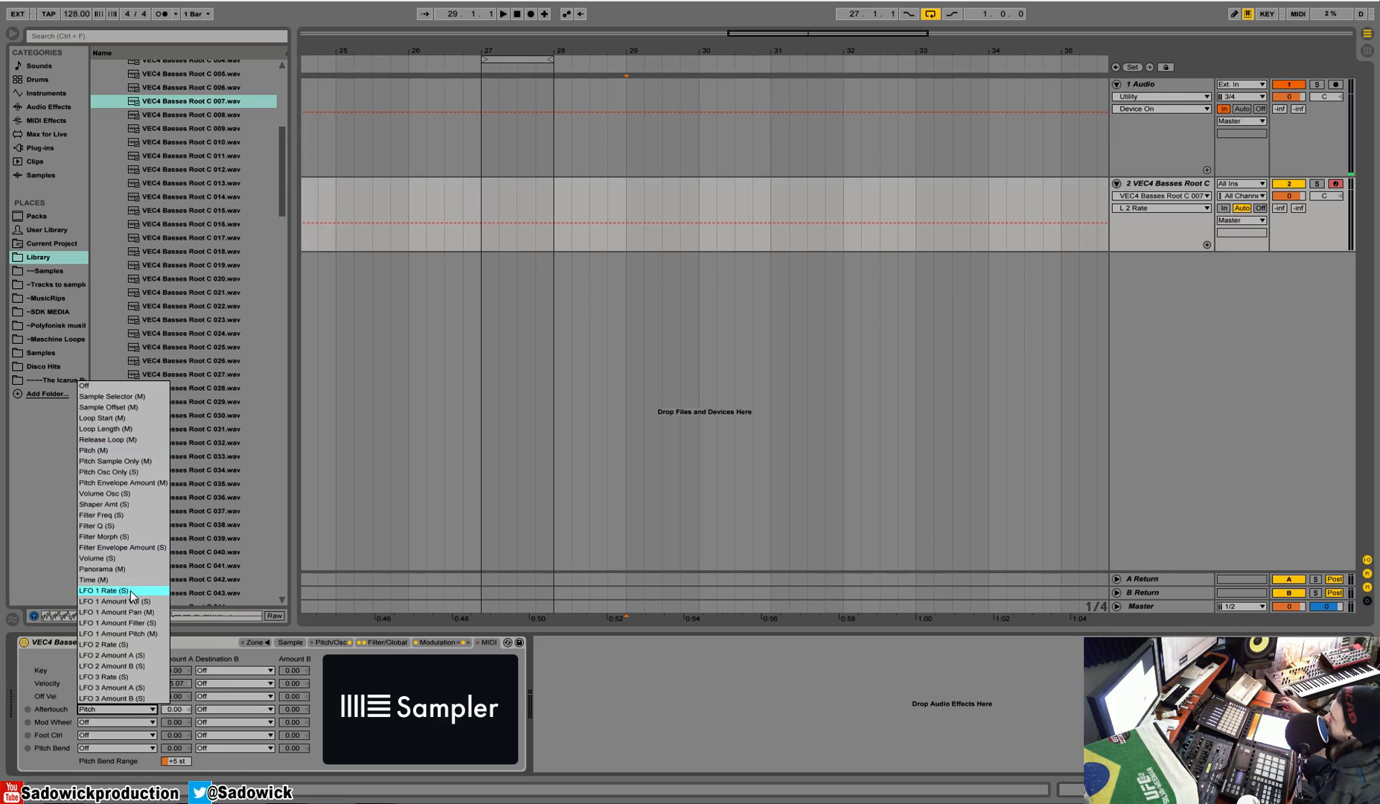
pyautogui.click(388, 644)
pyautogui.click(388, 645)
pyautogui.click(435, 642)
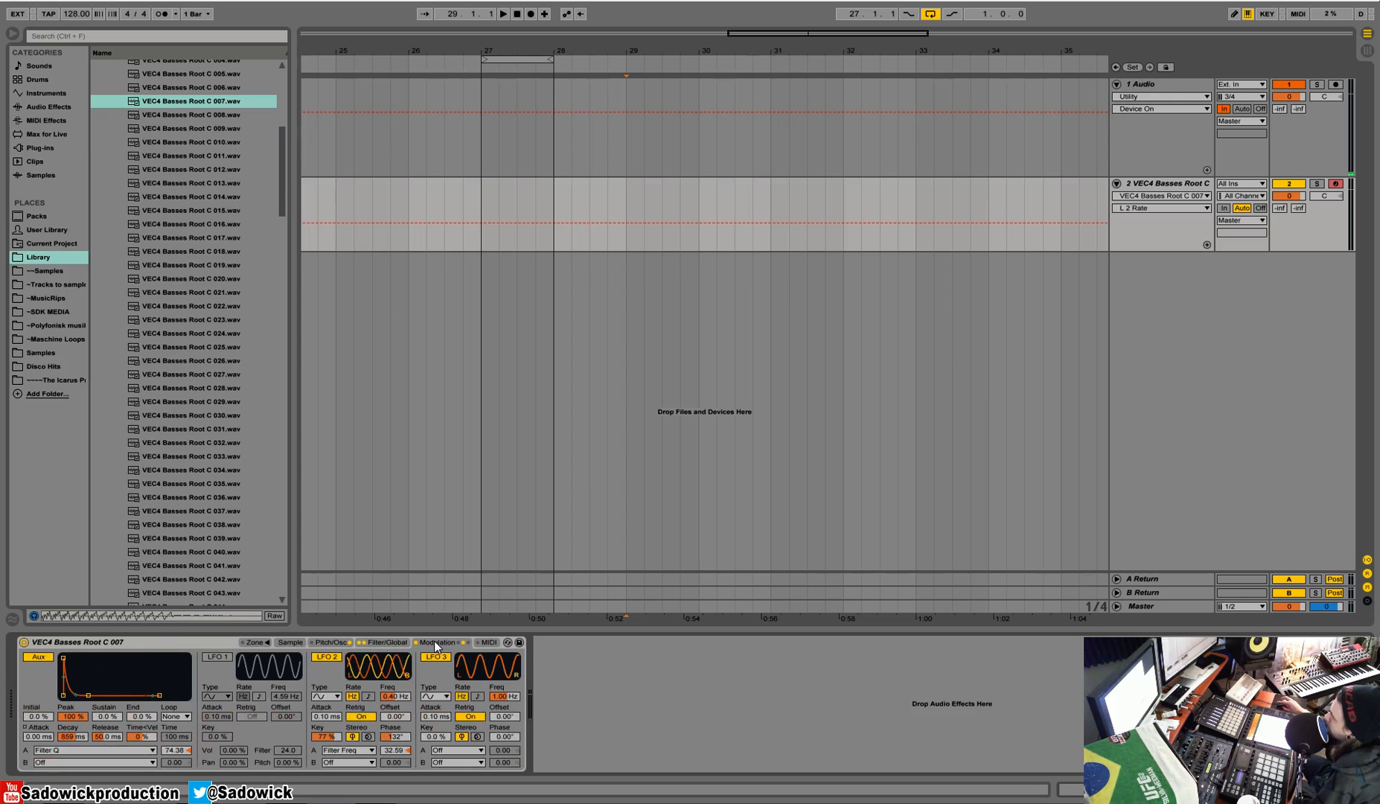
pyautogui.moveTo(400, 738); pyautogui.dragTo(398, 749)
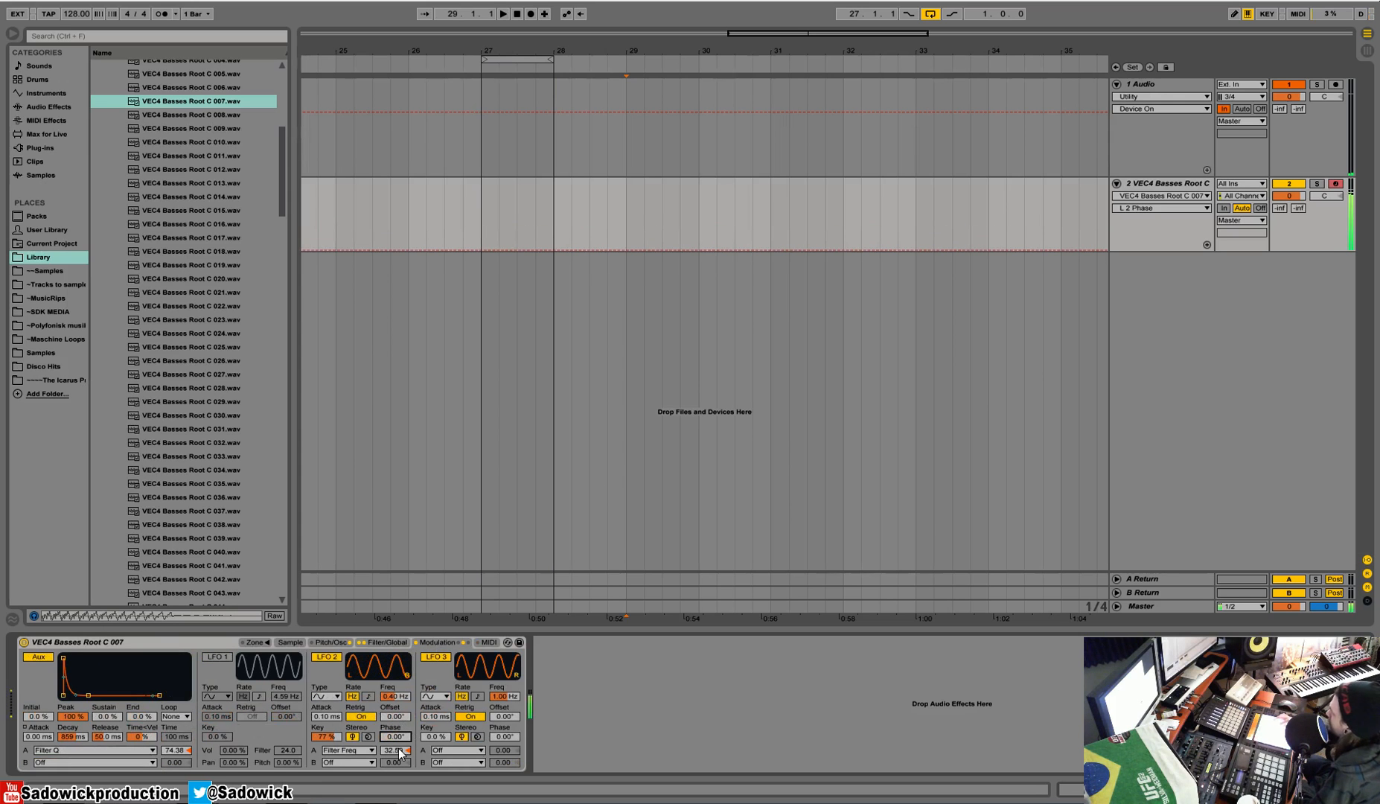
# Step: Route aftertouch's MIDI destination A to LFO 2 Rate with an amount of 100
pyautogui.click(489, 642)
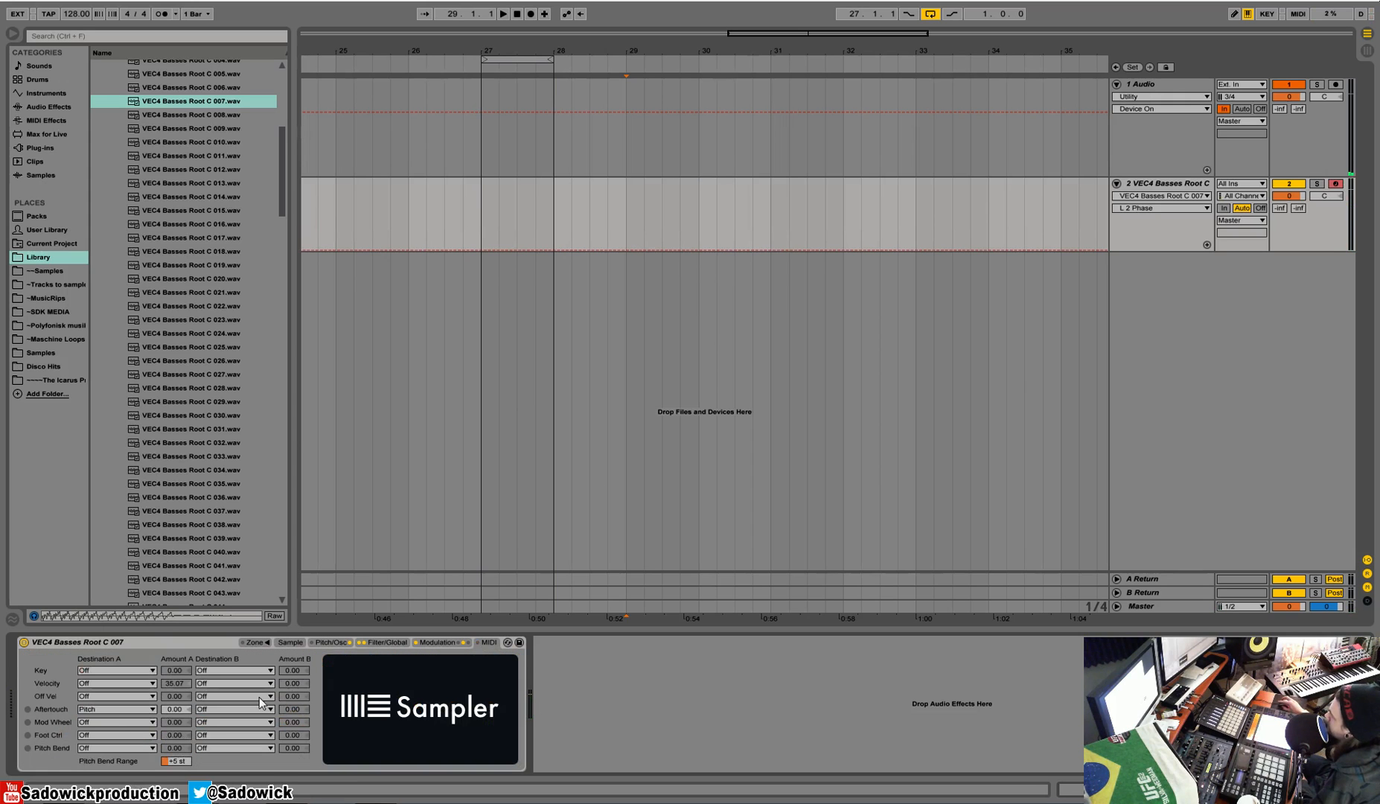
pyautogui.click(114, 710)
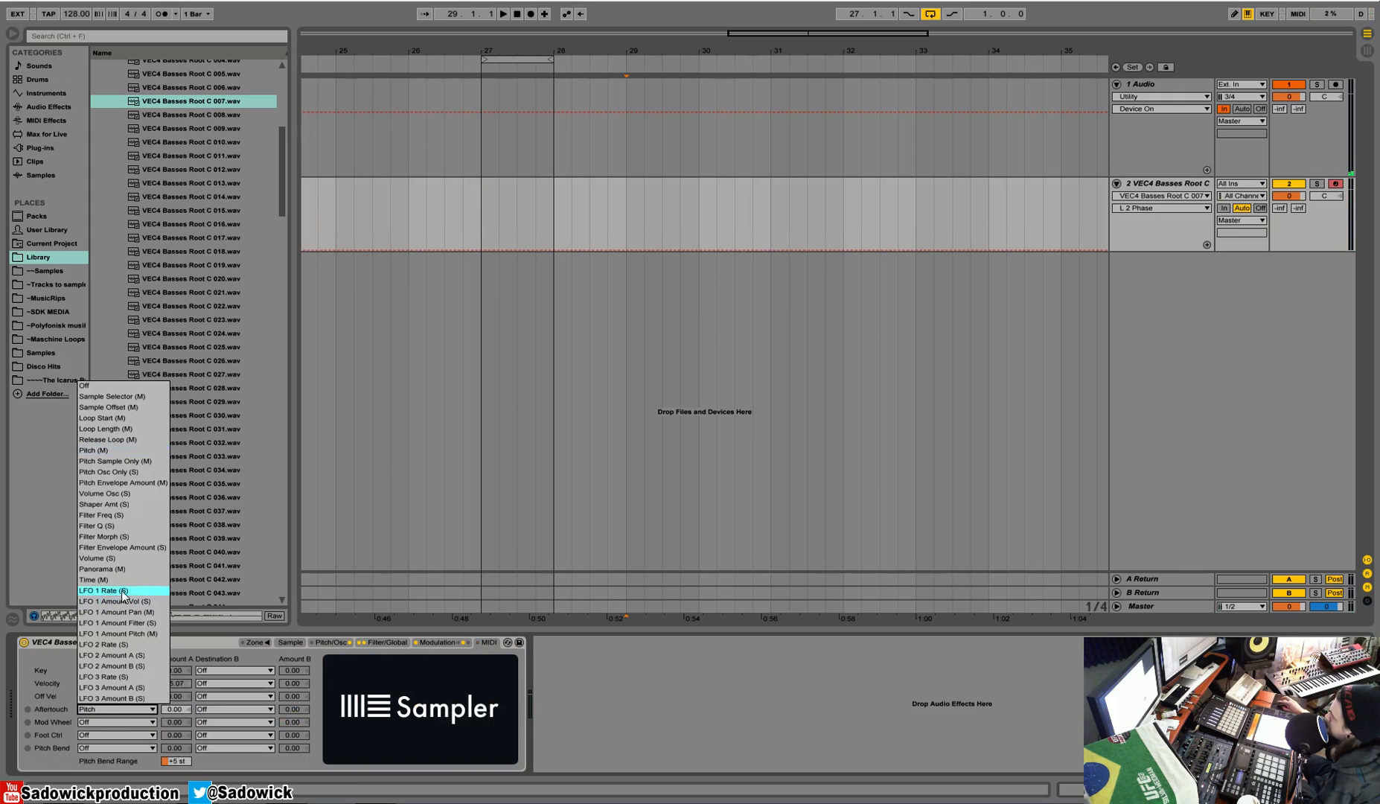
pyautogui.click(138, 645)
pyautogui.moveTo(179, 709); pyautogui.dragTo(179, 666)
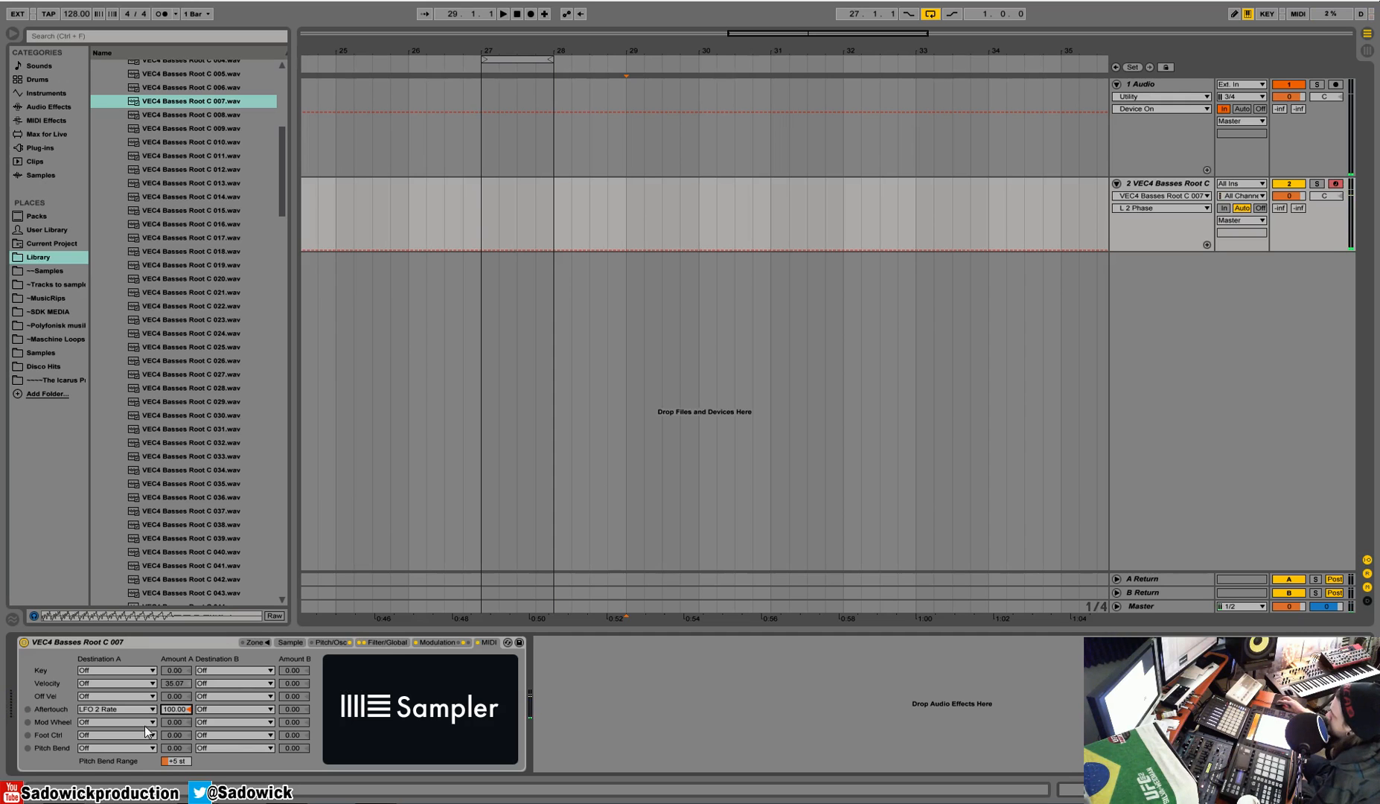
# Step: Review the filter and LFO 2 settings, change aftertouch's destination A to LFO 2 Amount A, and check the destination B choices
pyautogui.click(385, 639)
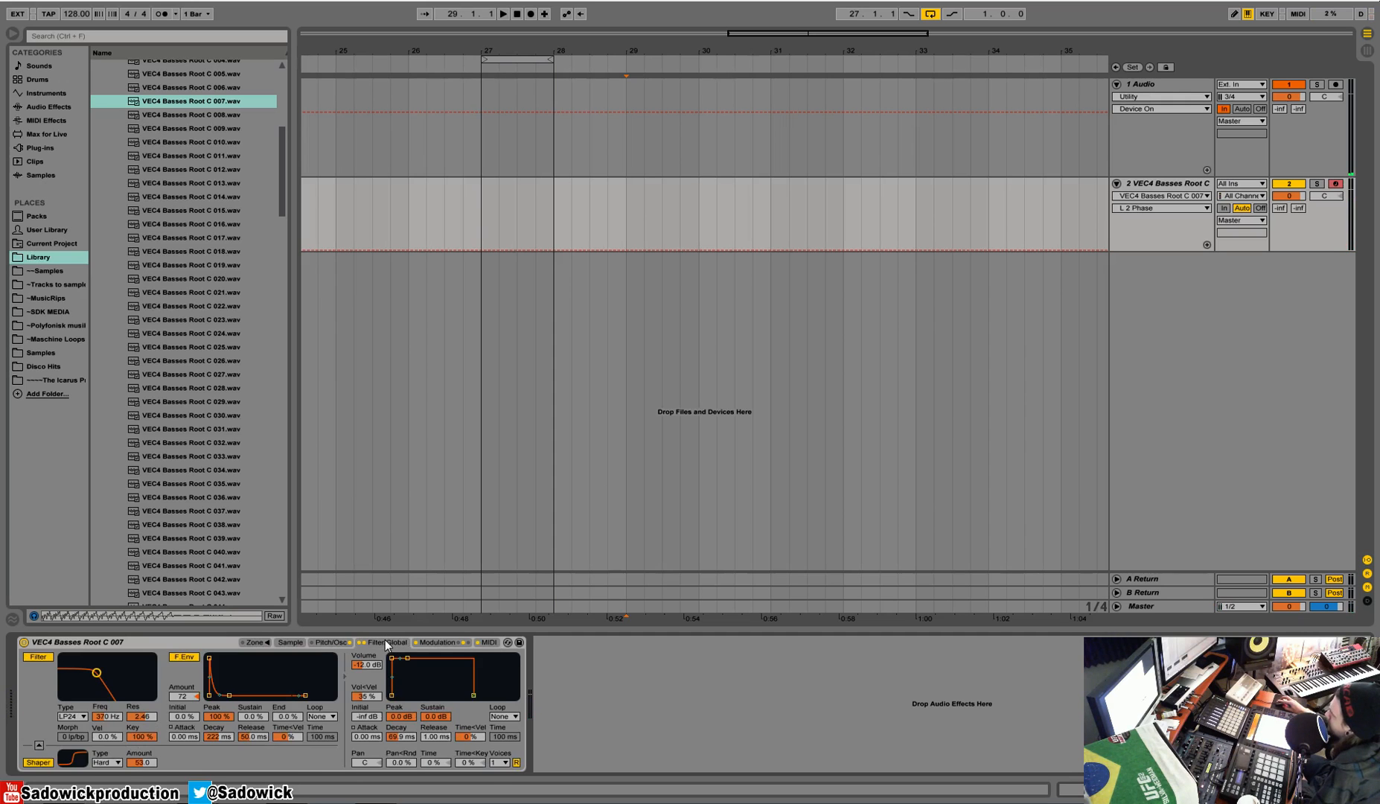
pyautogui.click(437, 642)
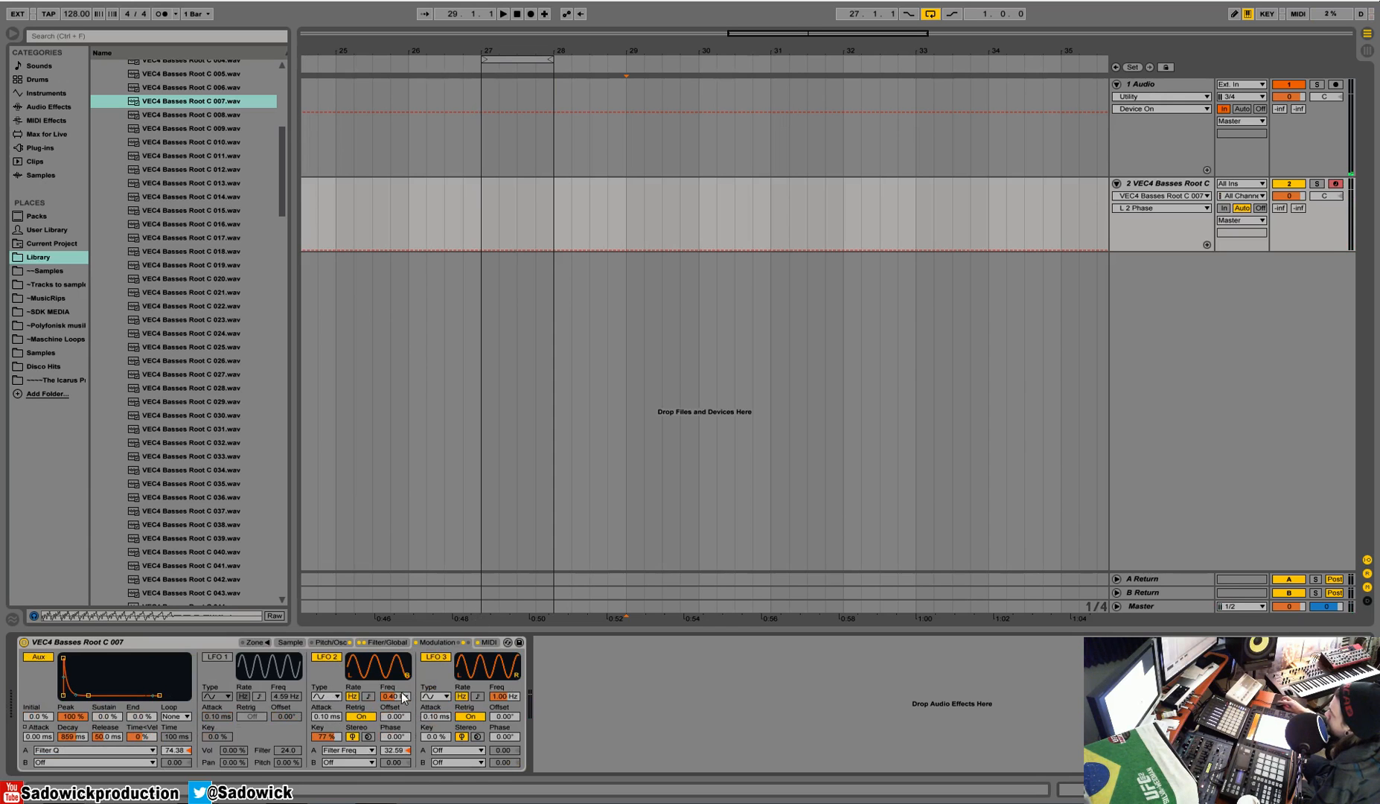
pyautogui.click(488, 642)
pyautogui.click(115, 711)
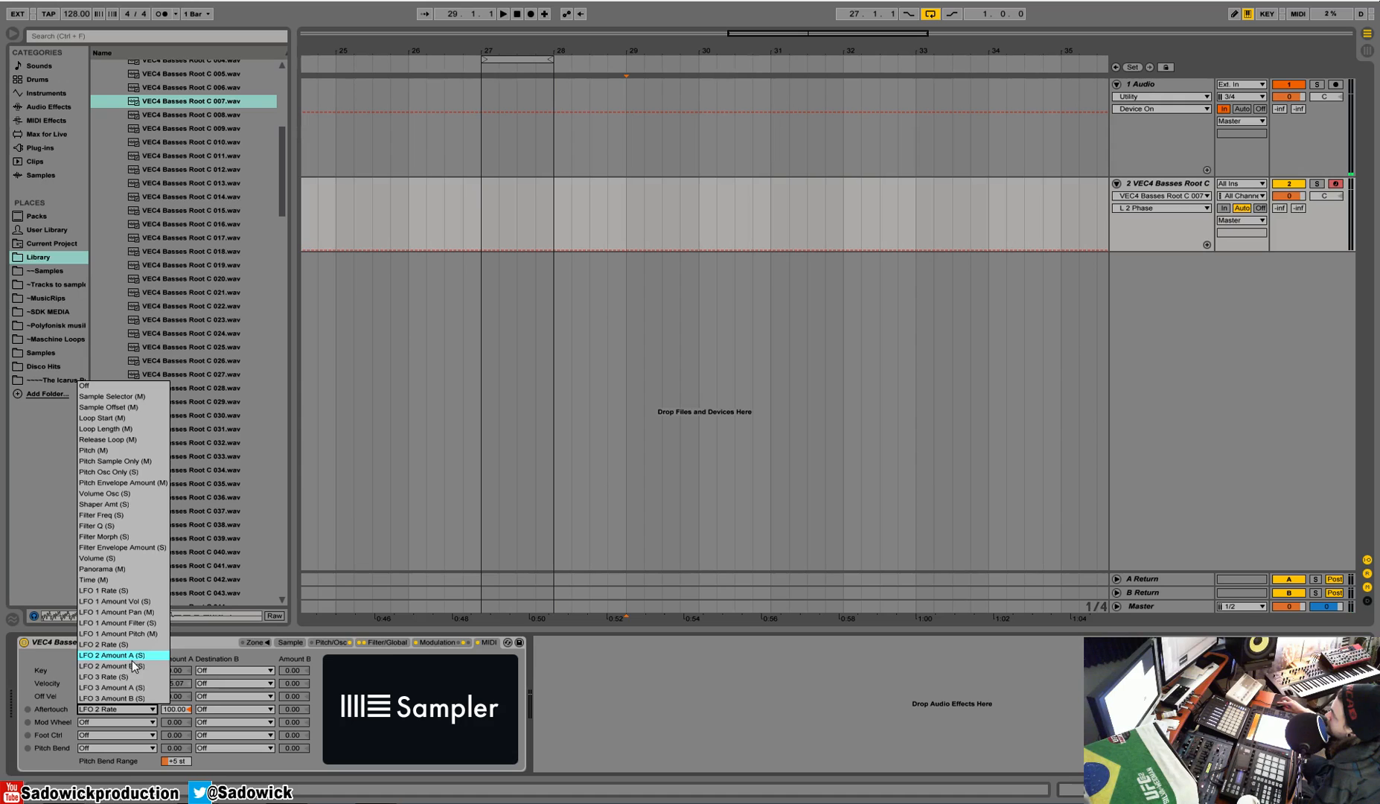
pyautogui.click(128, 659)
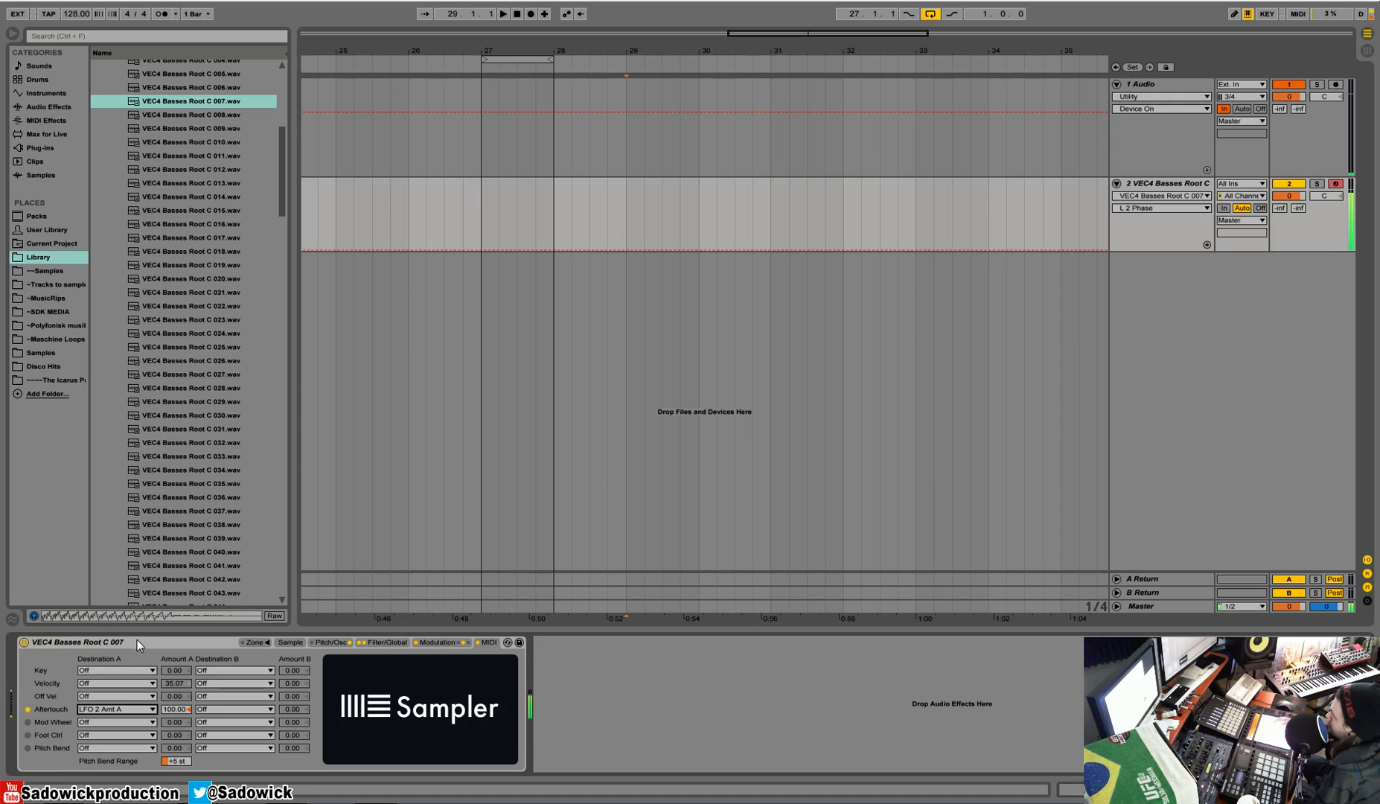
pyautogui.click(242, 709)
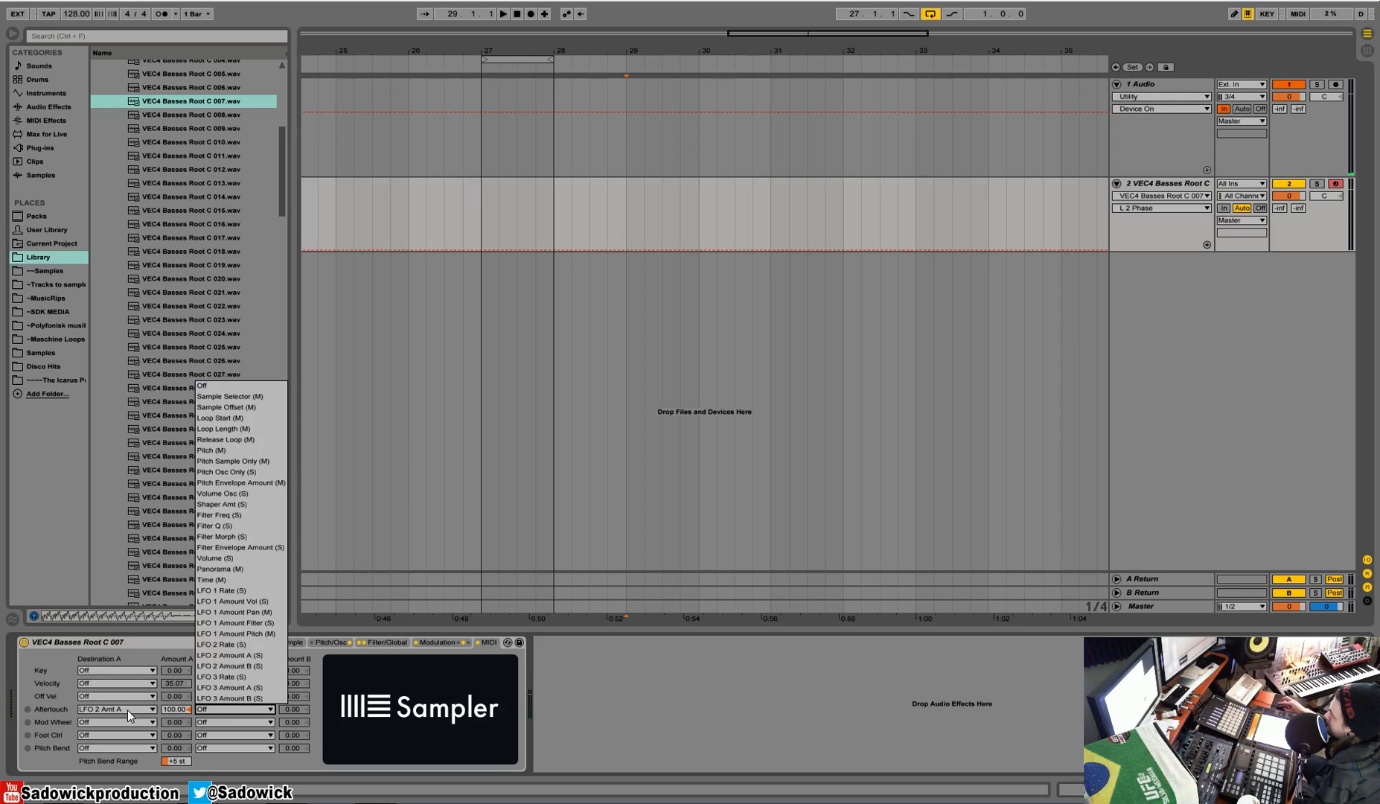
pyautogui.click(172, 710)
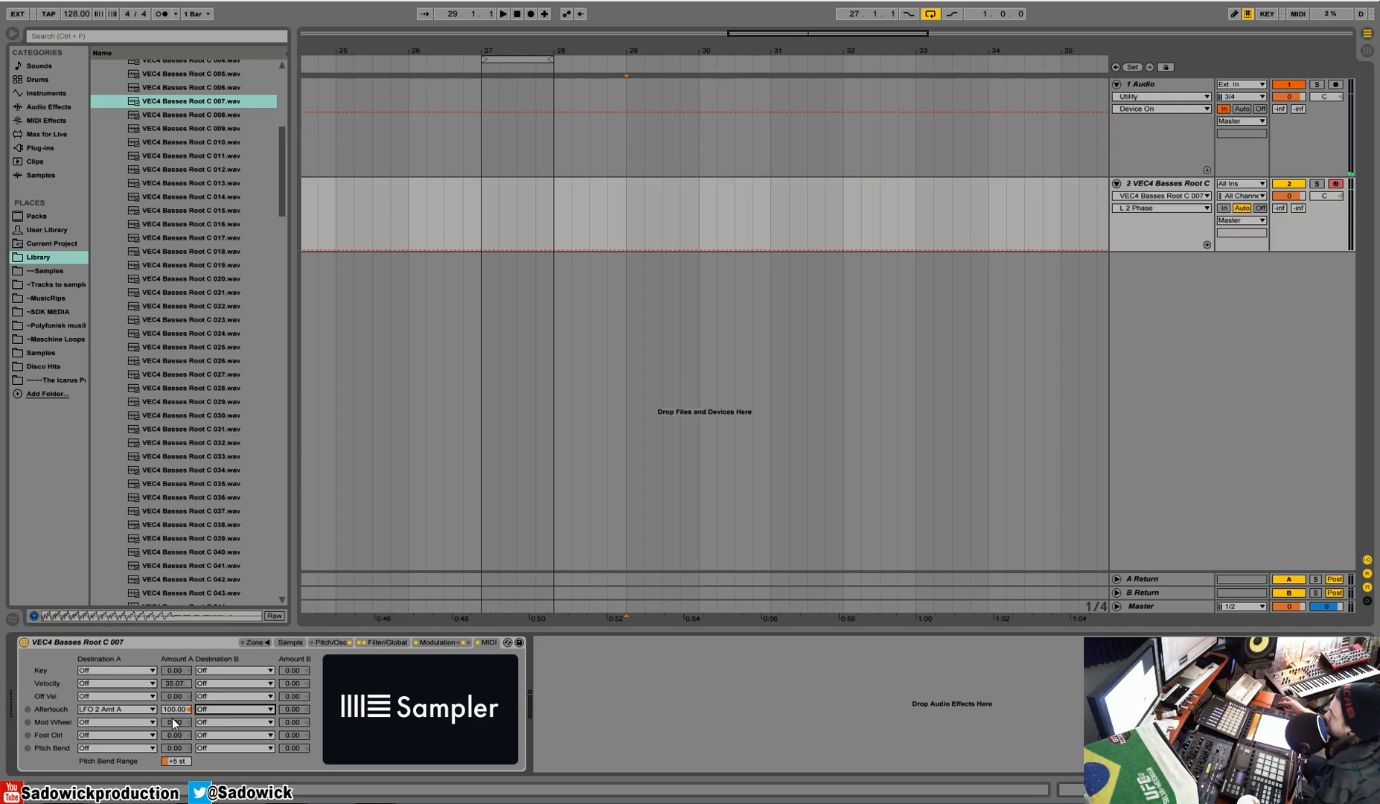
# Step: Try aftertouch's amount A at -100 and settle it at 32.59
pyautogui.moveTo(176, 706); pyautogui.dragTo(176, 797)
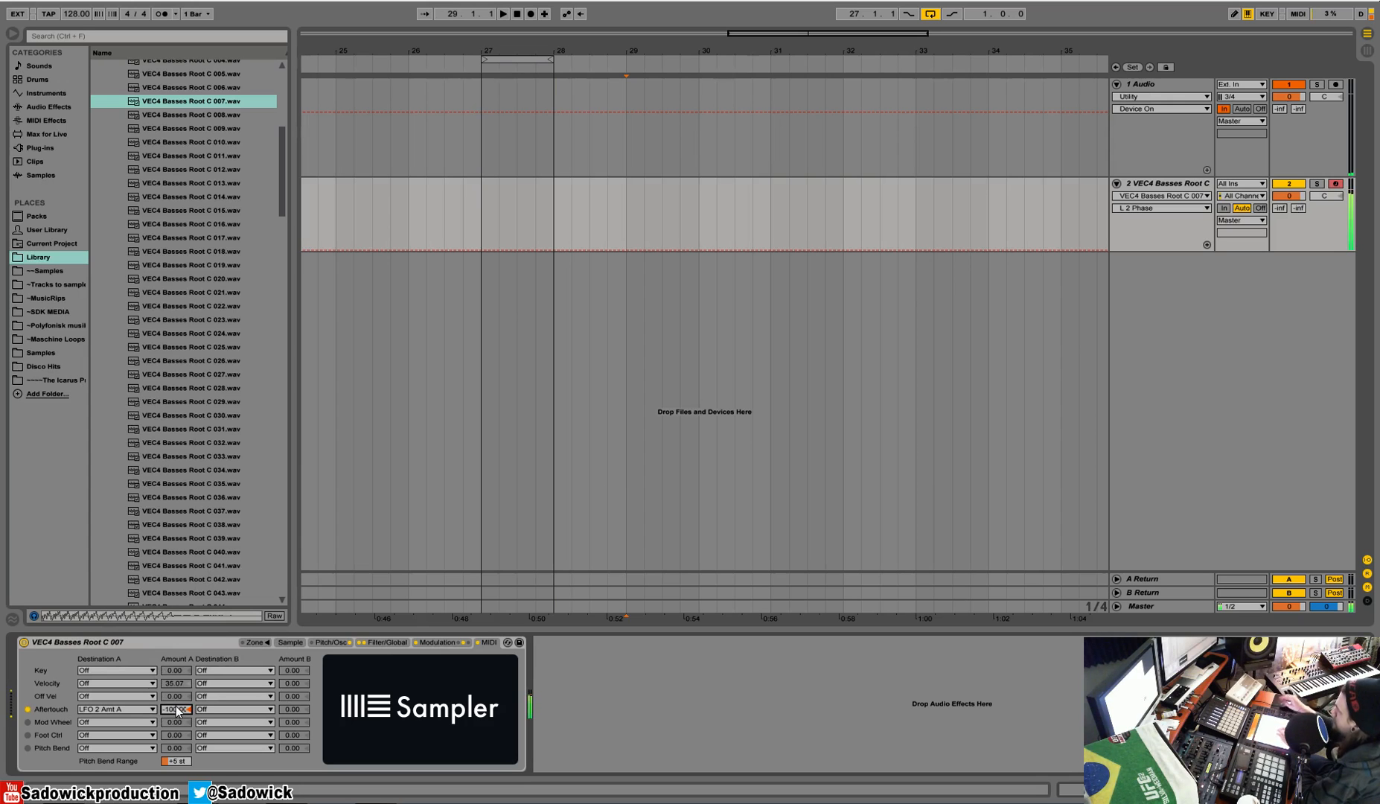
pyautogui.moveTo(179, 711); pyautogui.dragTo(178, 700)
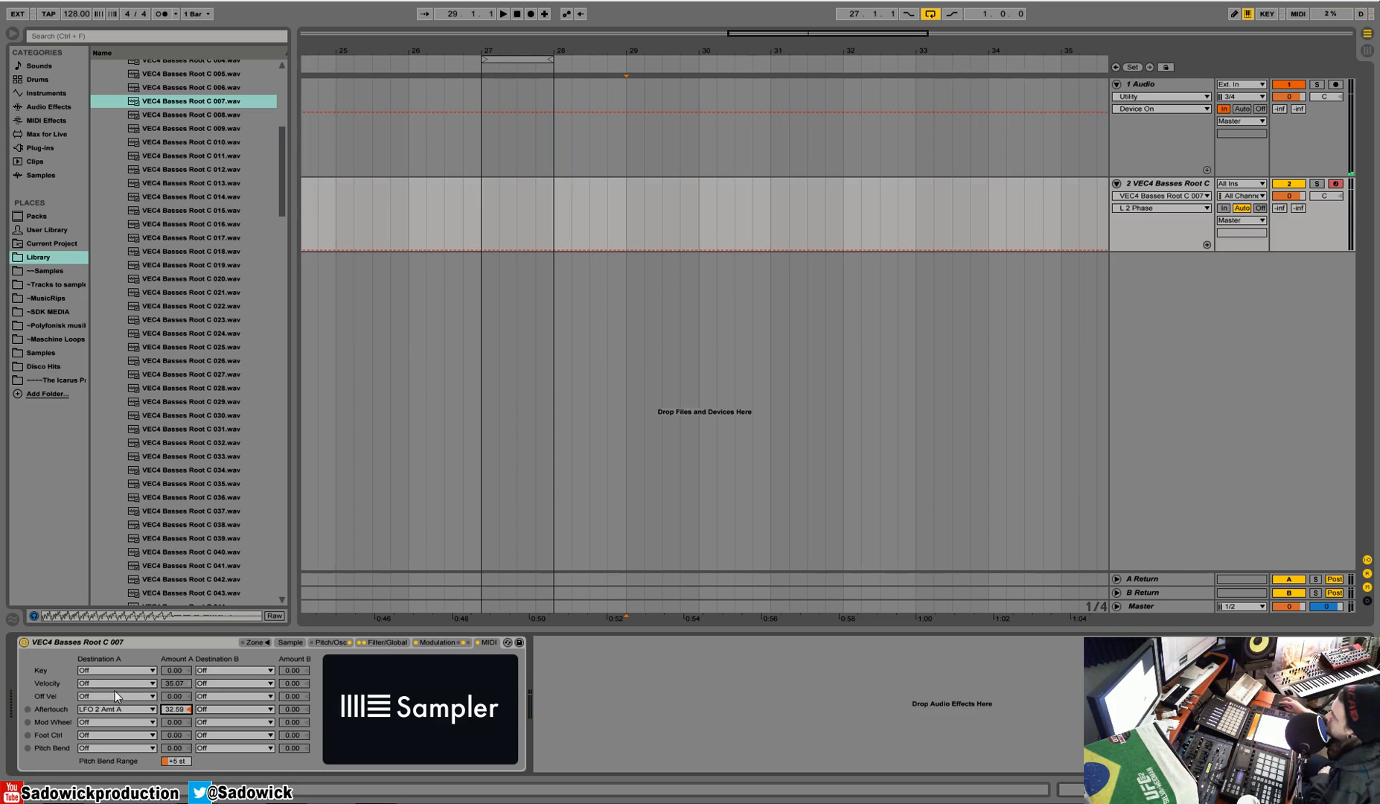
# Step: Try Filter Morph as pitch bend's destination A, and route it to Filter Envelope Amount with an amount of 100
pyautogui.click(111, 748)
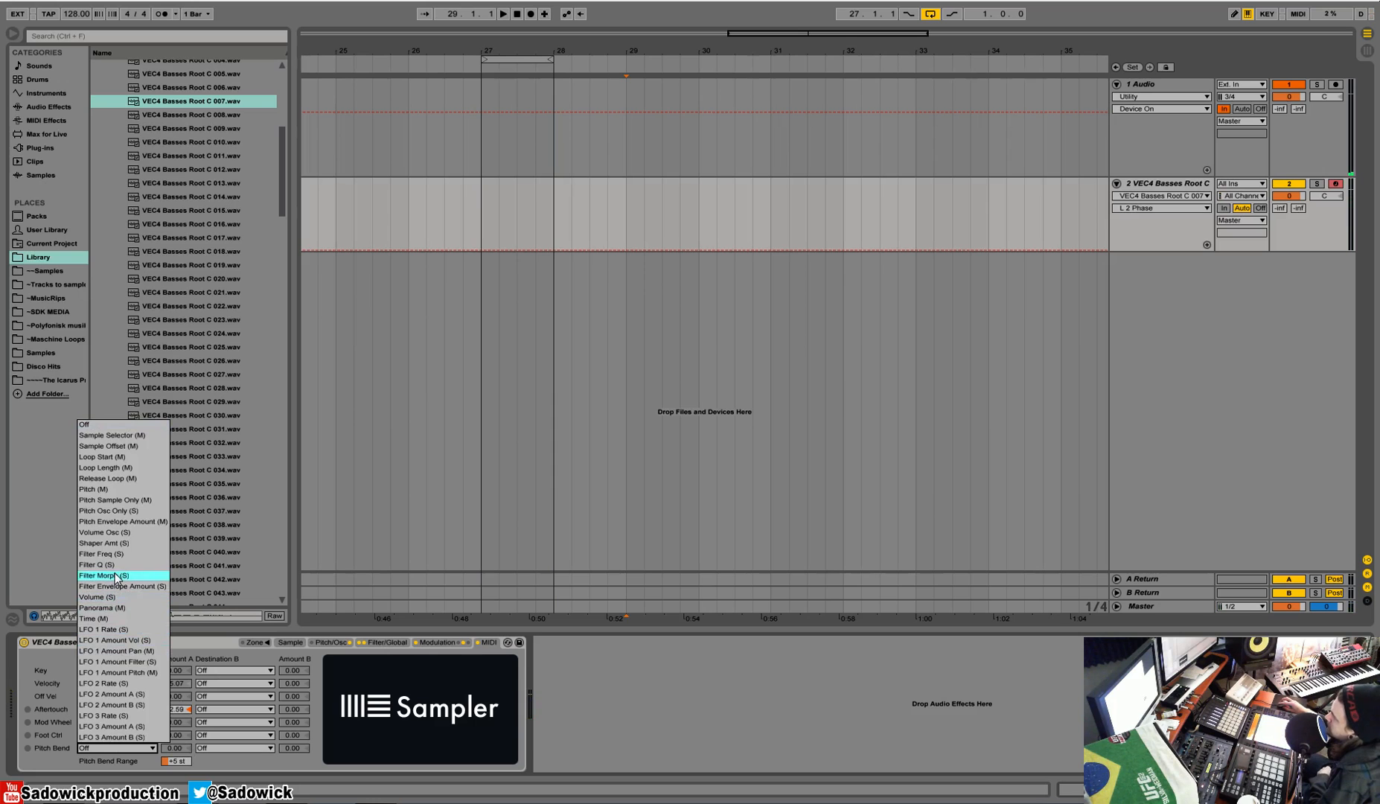
pyautogui.click(105, 575)
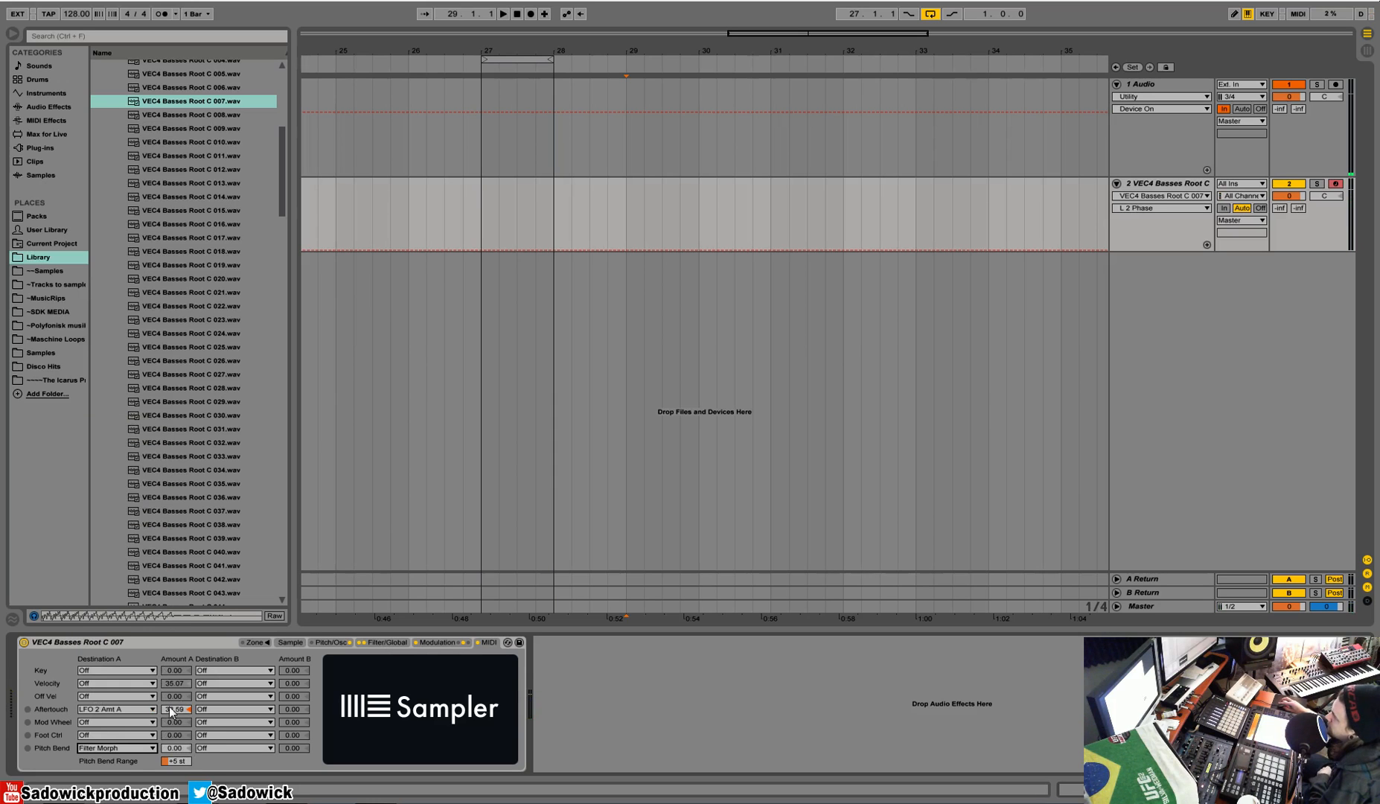
pyautogui.click(103, 747)
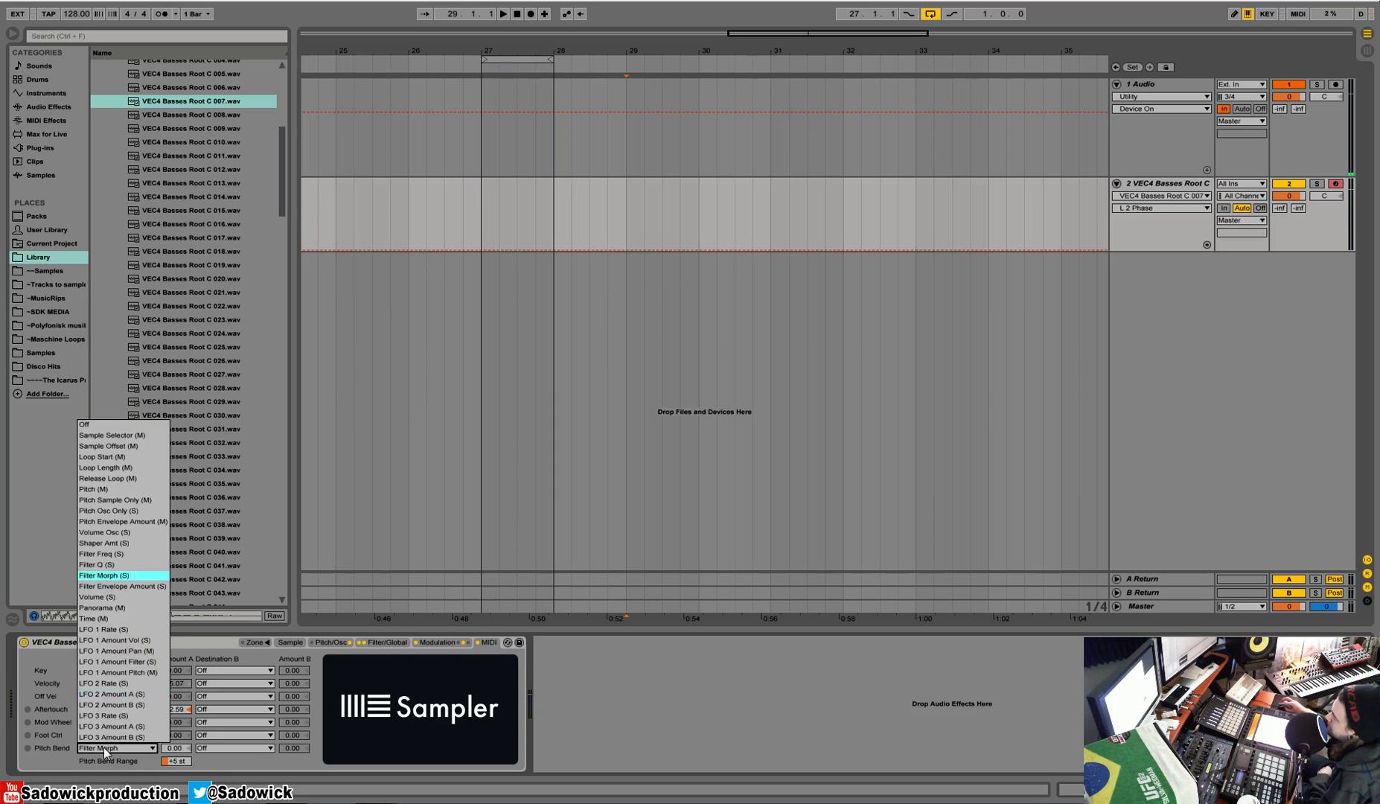
pyautogui.click(145, 587)
pyautogui.moveTo(180, 747); pyautogui.dragTo(180, 670)
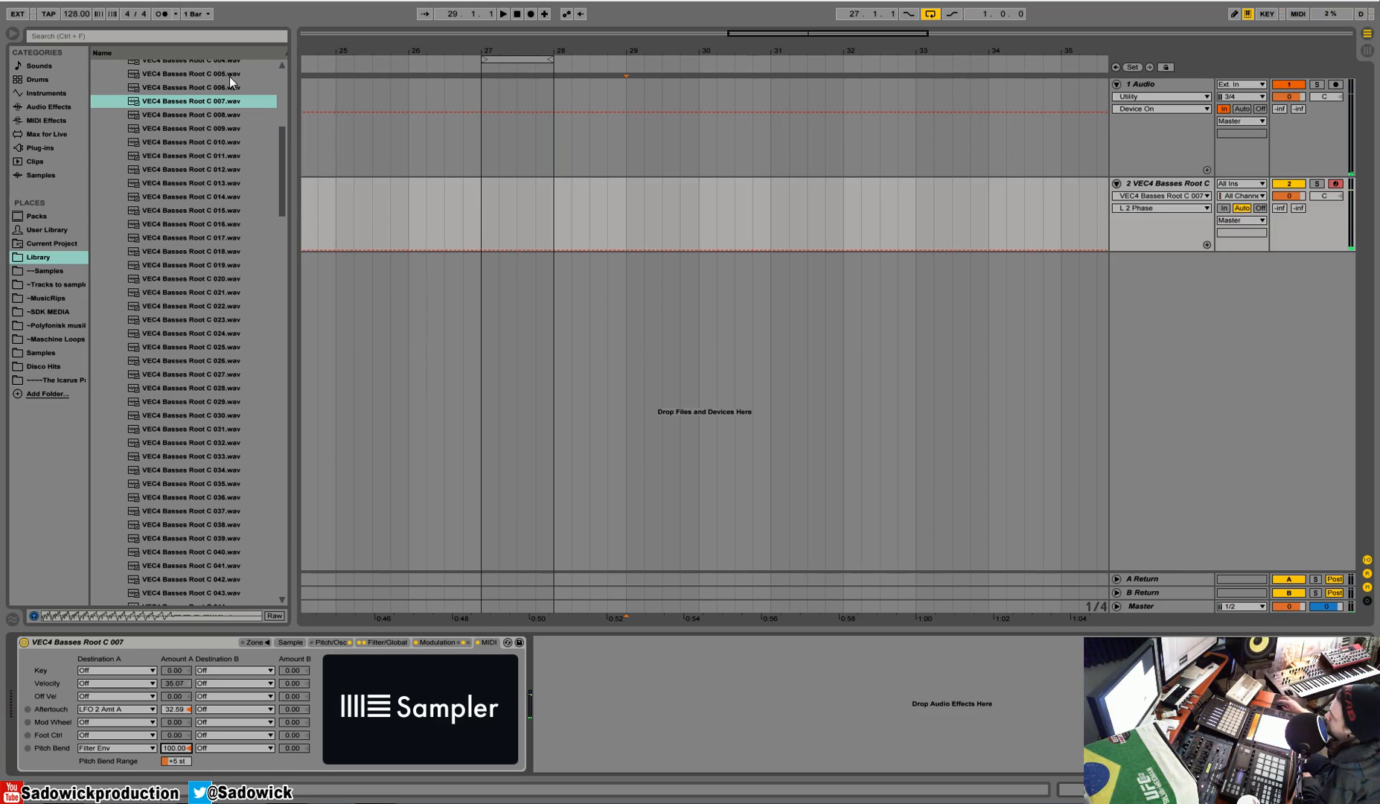
# Step: Select the VEC4 Basses Root C 007.wav sample in the browser and show Sampler's pitch and oscillator settings
pyautogui.click(213, 102)
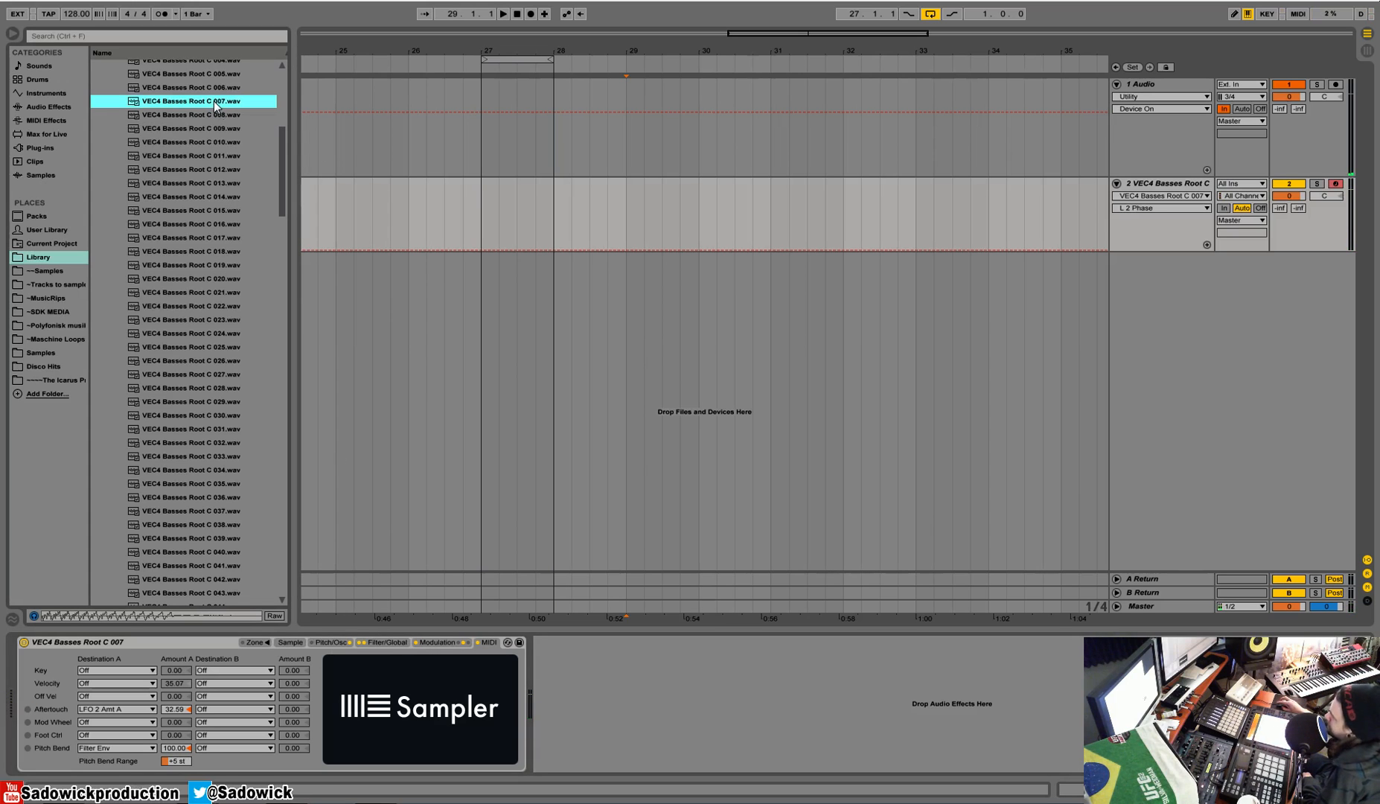
pyautogui.click(325, 644)
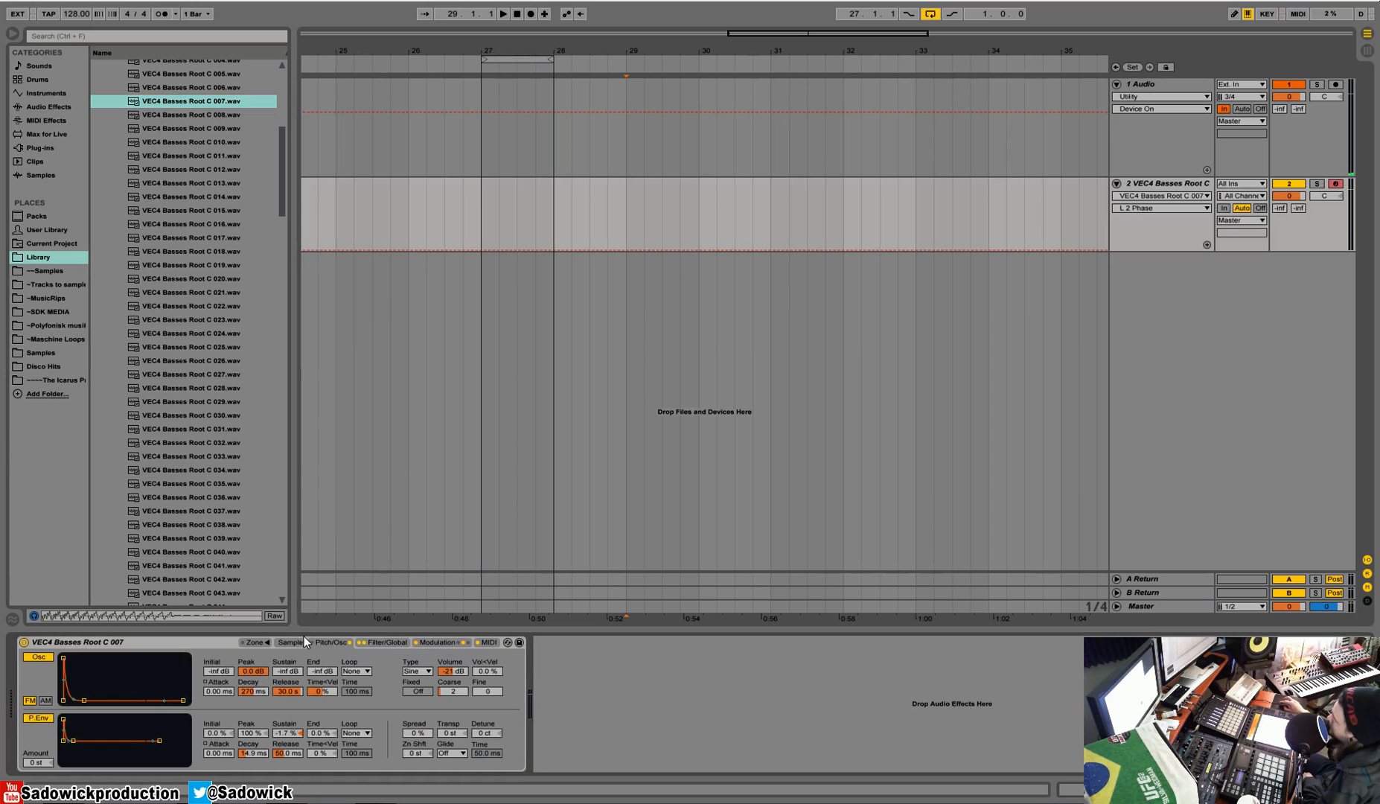